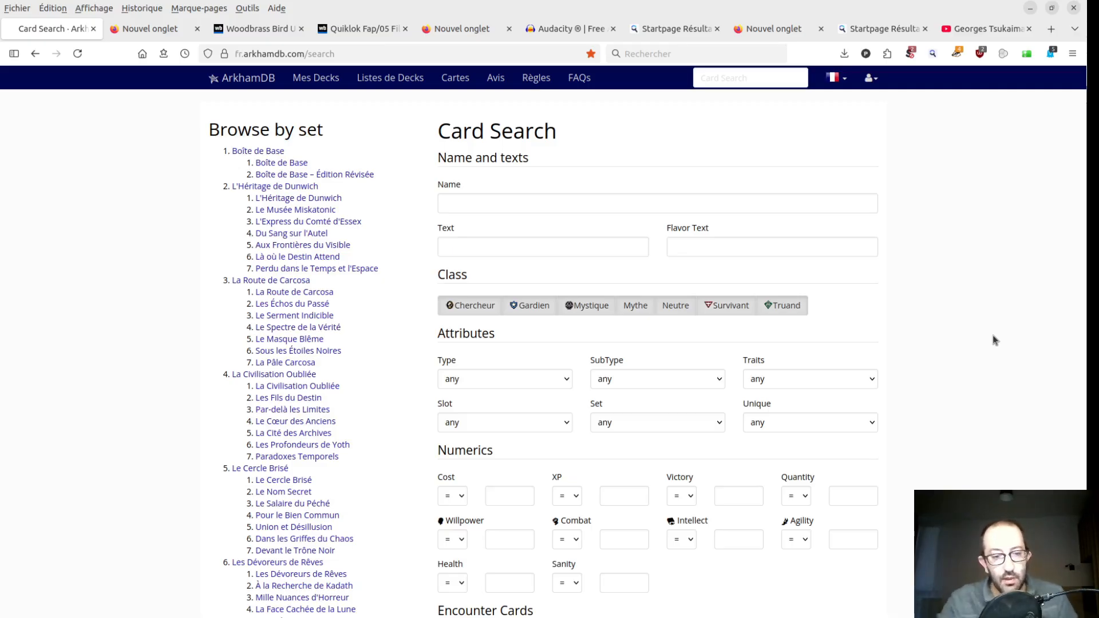
# - Open the streamer's Twitch channel in a browser tab, look over its home page, and return to the ArkhamDB card search
pyautogui.hotkey('ctrl', 't')
pyautogui.hotkey('ctrl', 'Tab')
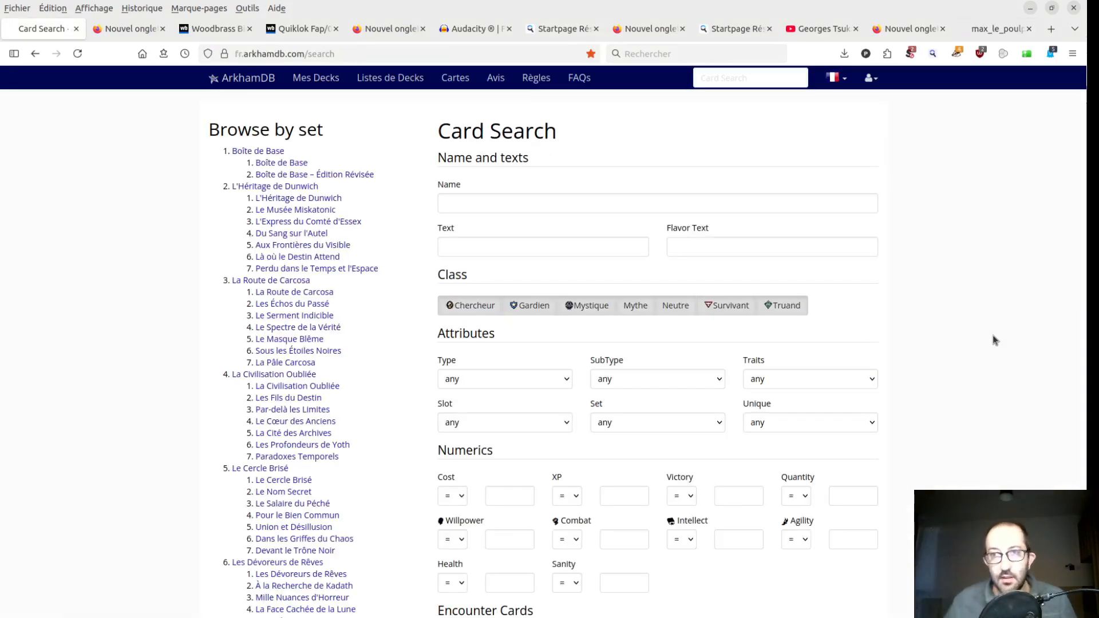
pyautogui.click(997, 28)
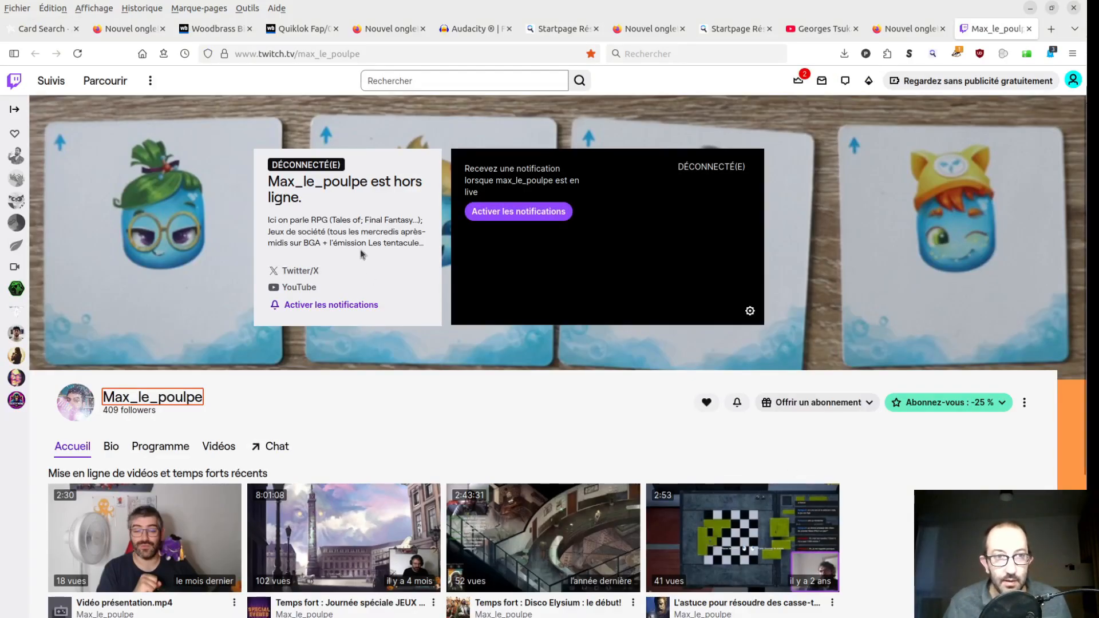
pyautogui.scroll(-2, 892, 367)
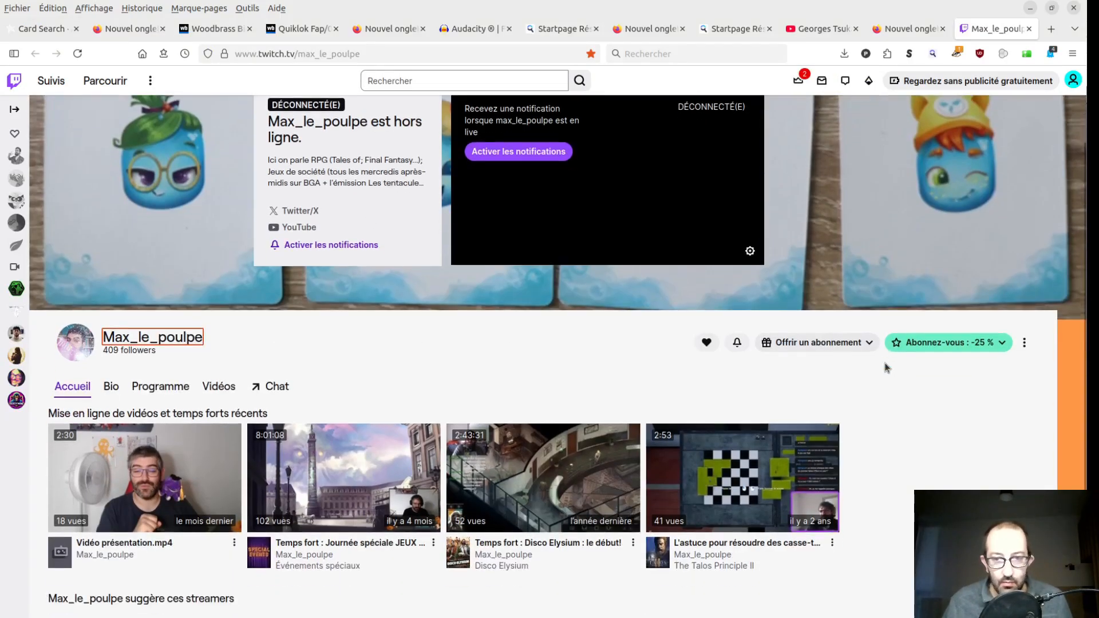
pyautogui.scroll(-4, 882, 375)
pyautogui.scroll(6, 879, 367)
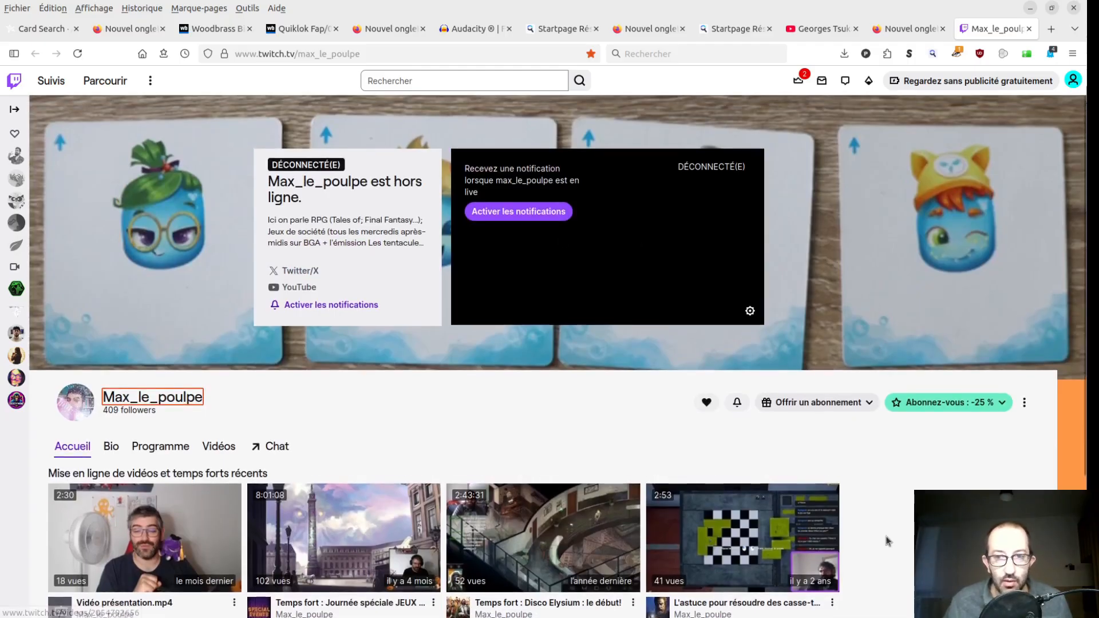
pyautogui.click(49, 36)
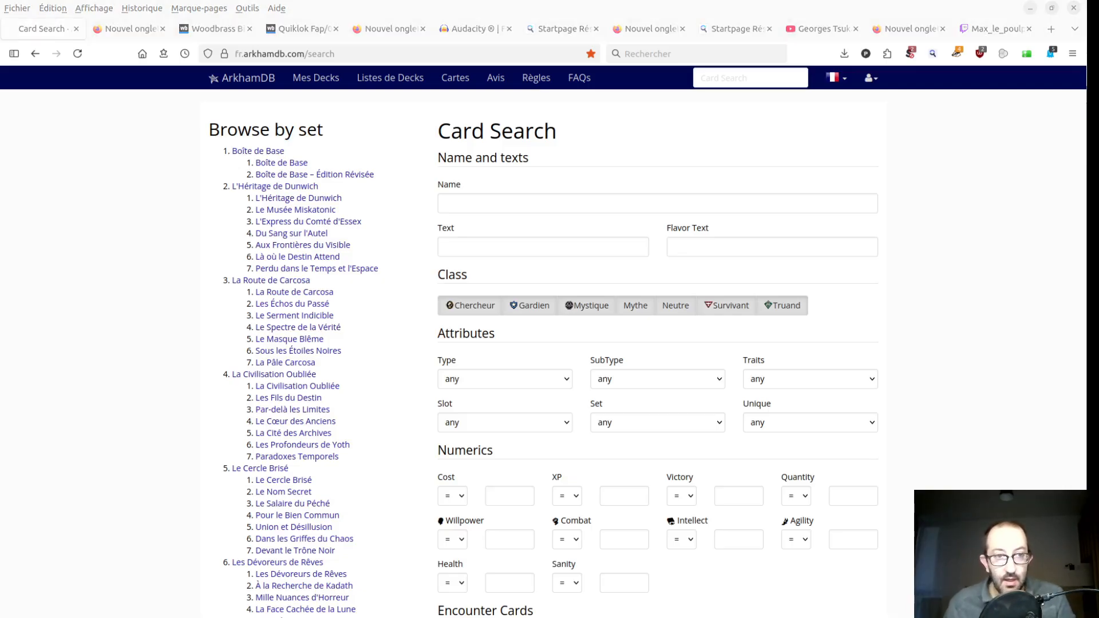
# - Switch to the text editor and bring up the making off.txt notes
pyautogui.hotkey('alt', 'Tab')
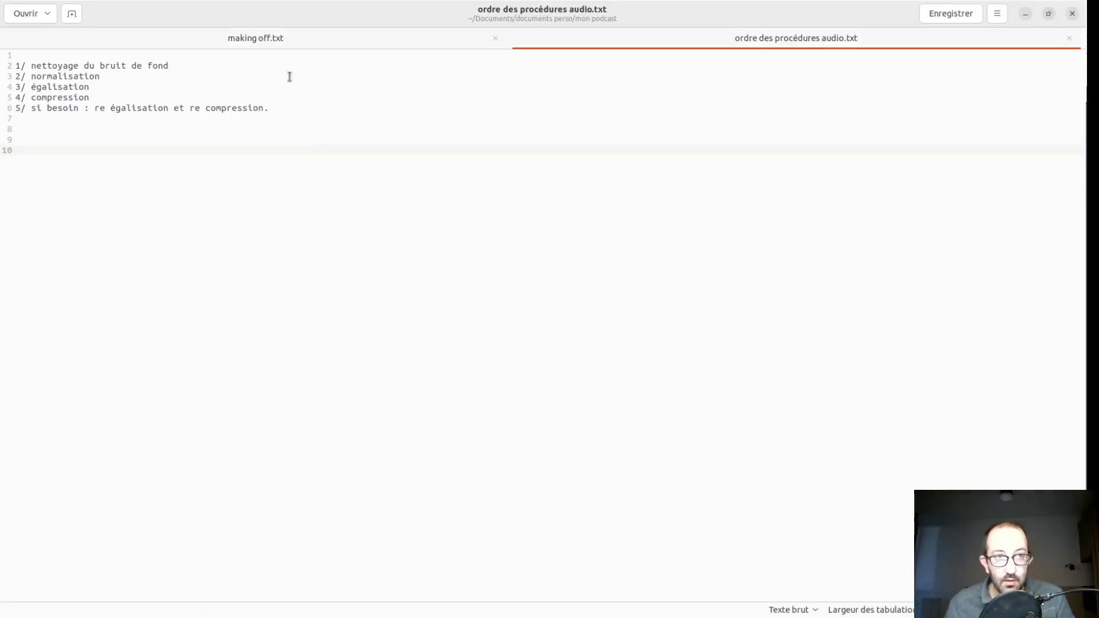
pyautogui.click(280, 37)
pyautogui.press('Delete')
pyautogui.press('Delete')
pyautogui.hotkey('ctrl', 's')
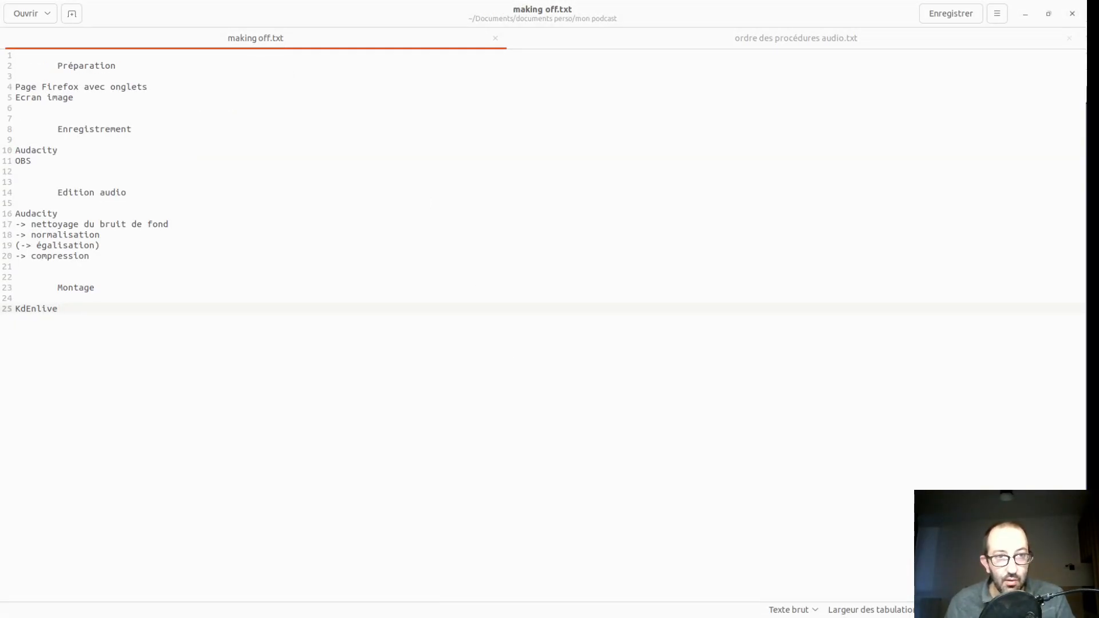
pyautogui.hotkey('alt', 'Tab')
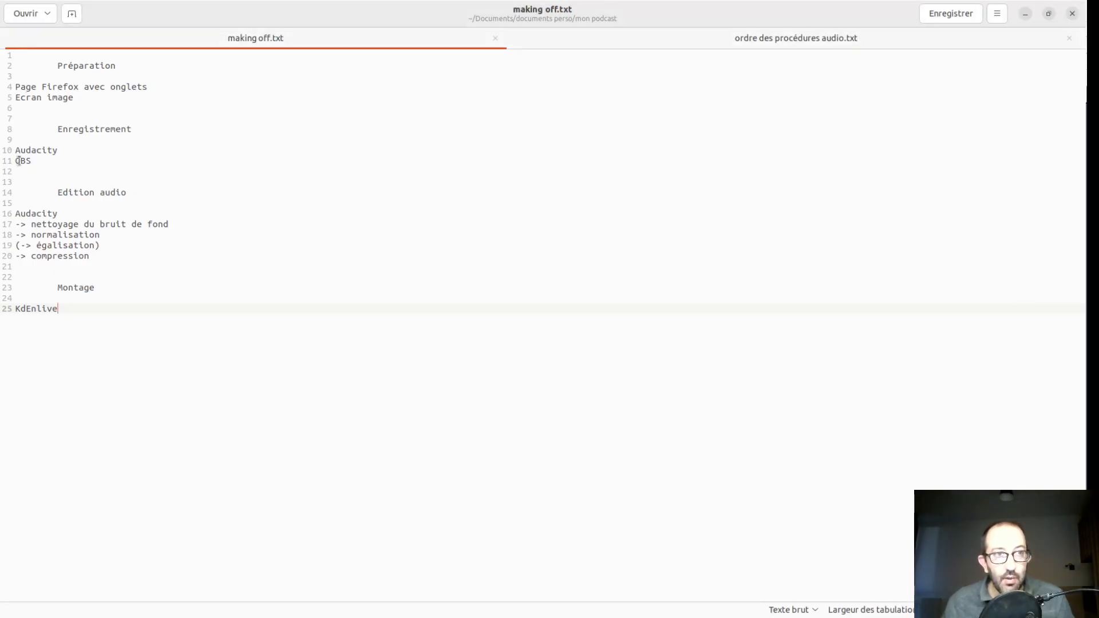
# - Go through the section headings Préparation, Enregistrement, Edition audio and Montage in making off.txt
pyautogui.doubleClick(84, 72)
pyautogui.doubleClick(86, 65)
pyautogui.doubleClick(94, 130)
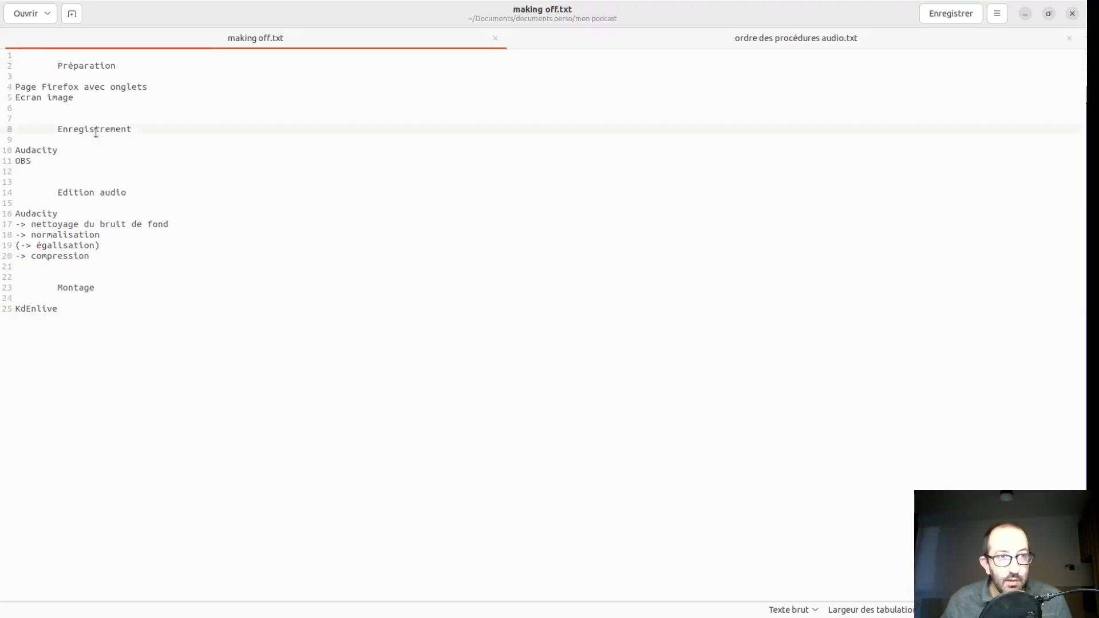
pyautogui.doubleClick(97, 193)
pyautogui.tripleClick(92, 193)
pyautogui.doubleClick(80, 281)
pyautogui.click(108, 293)
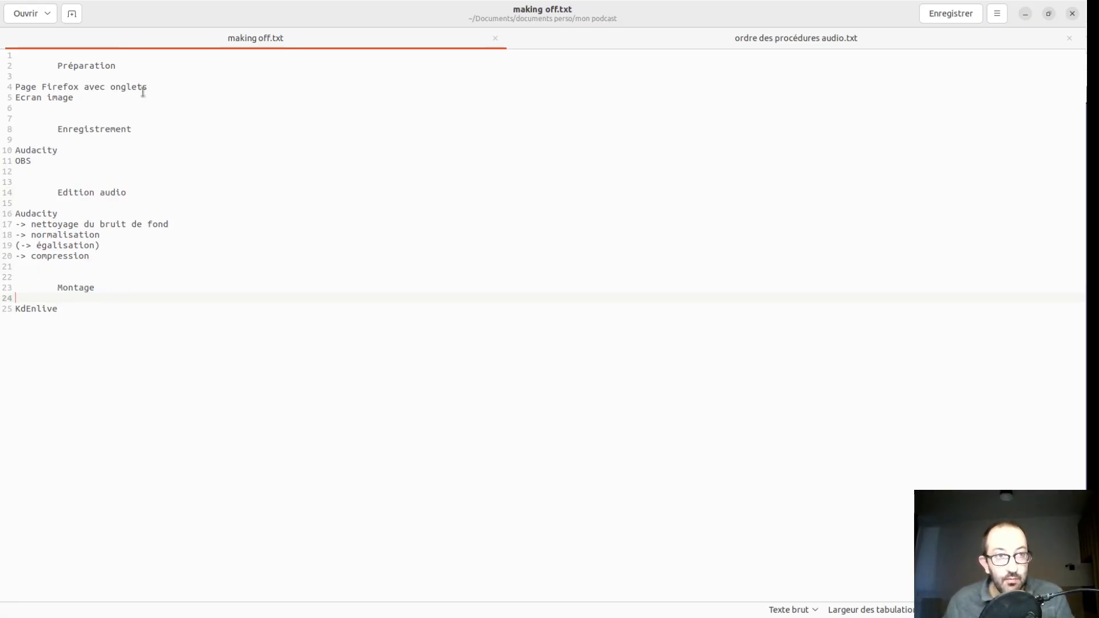
# - Highlight "Page Firefox avec onglets" and "Ecran image" under Préparation, and glance at the Firefox window before returning to the notes
pyautogui.moveTo(150, 87); pyautogui.dragTo(10, 86)
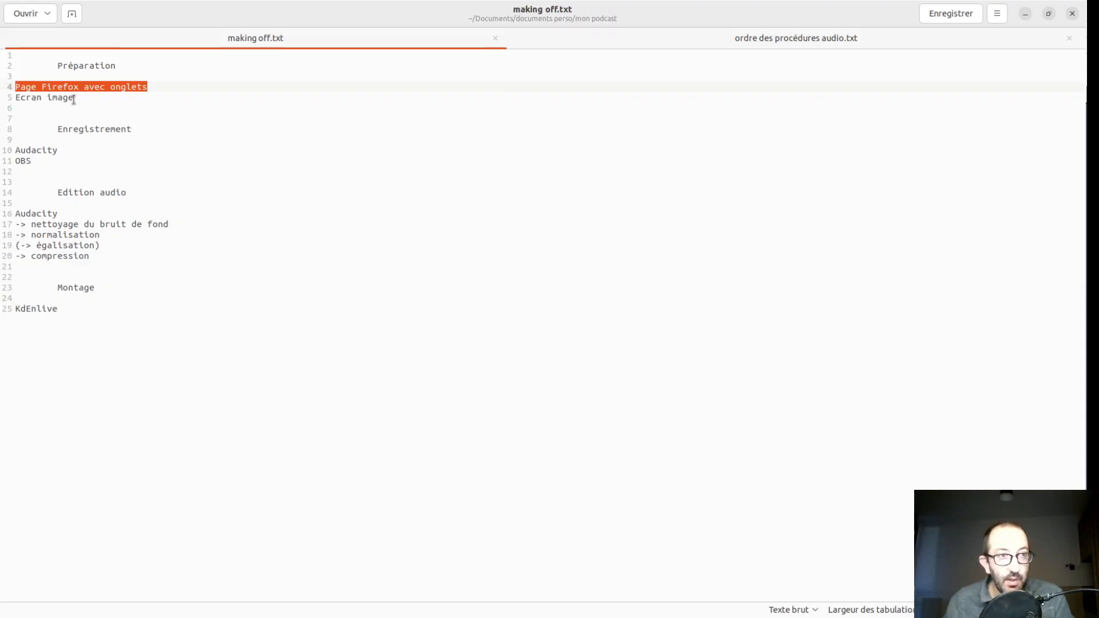
pyautogui.moveTo(75, 98); pyautogui.dragTo(16, 100)
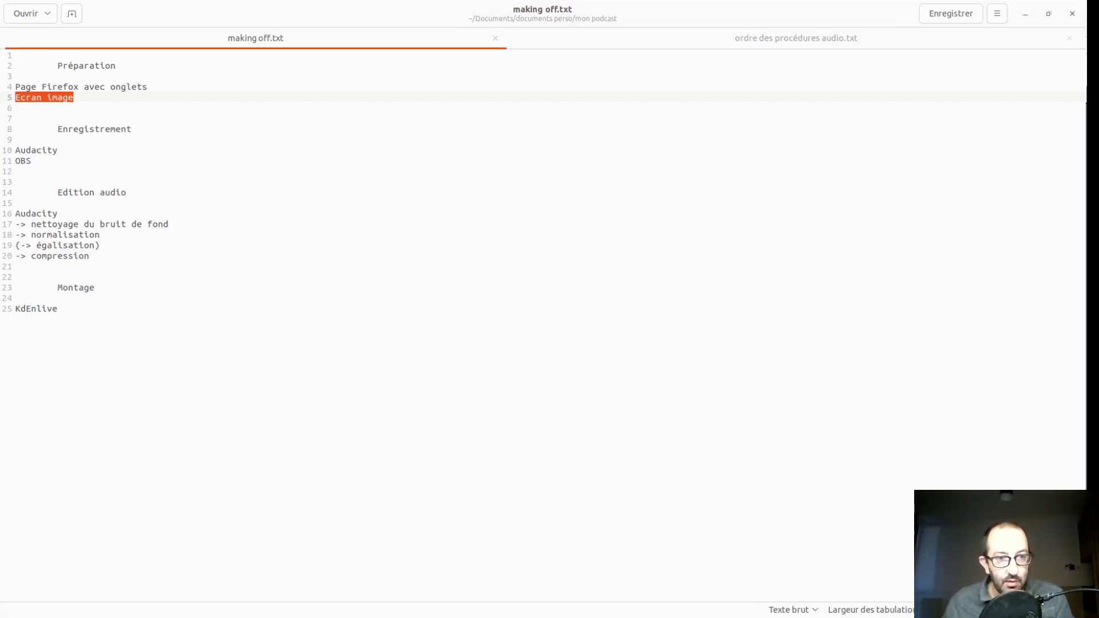
pyautogui.hotkey('alt', 'Tab')
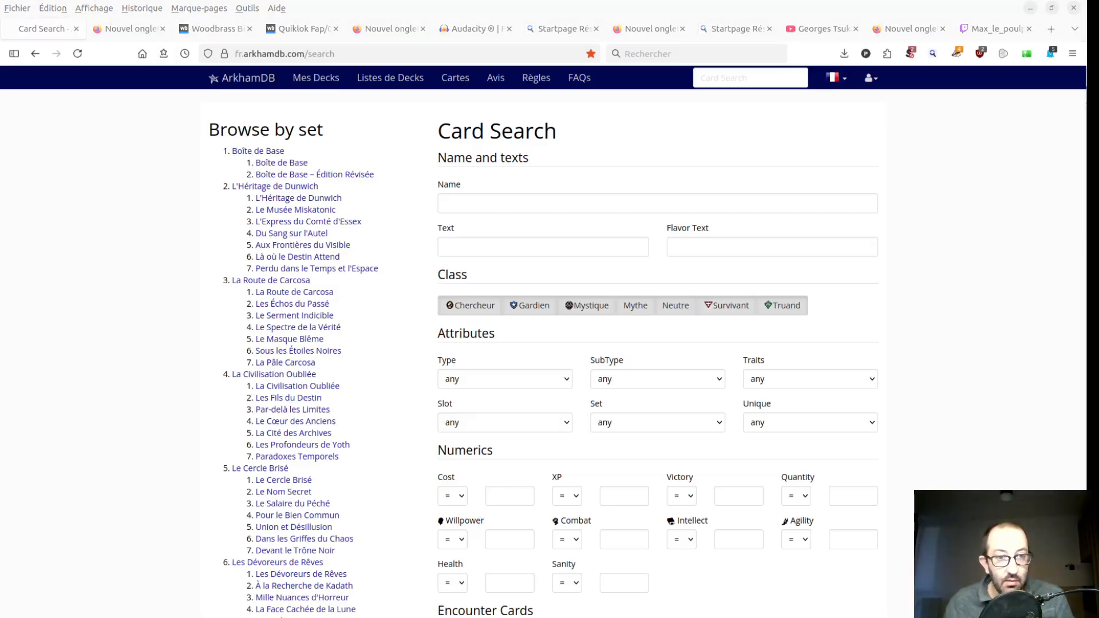
pyautogui.hotkey('alt', 'Tab')
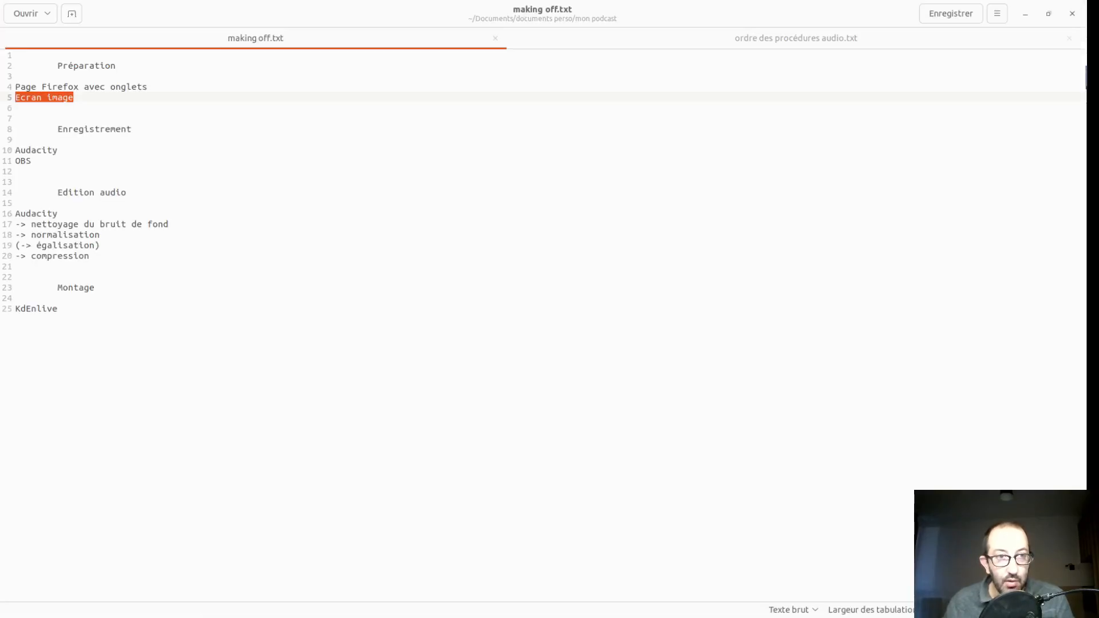
# - Switch to Audacity to show the running recording, and switch to OBS to show its scene and sources
pyautogui.hotkey('alt', 'Tab')
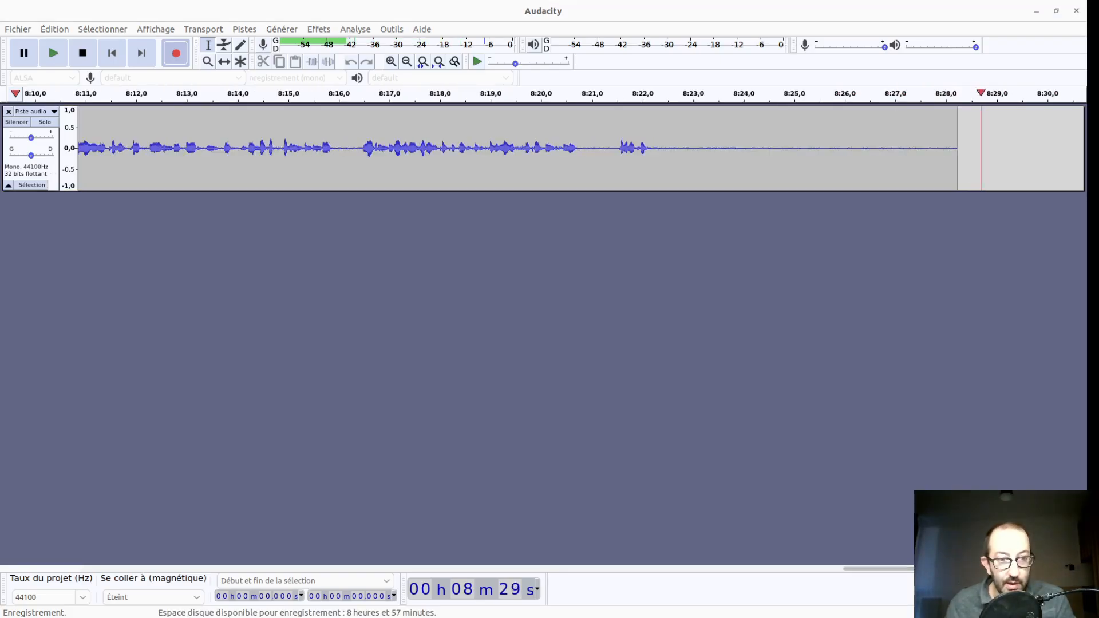
pyautogui.hotkey('alt', 'Tab')
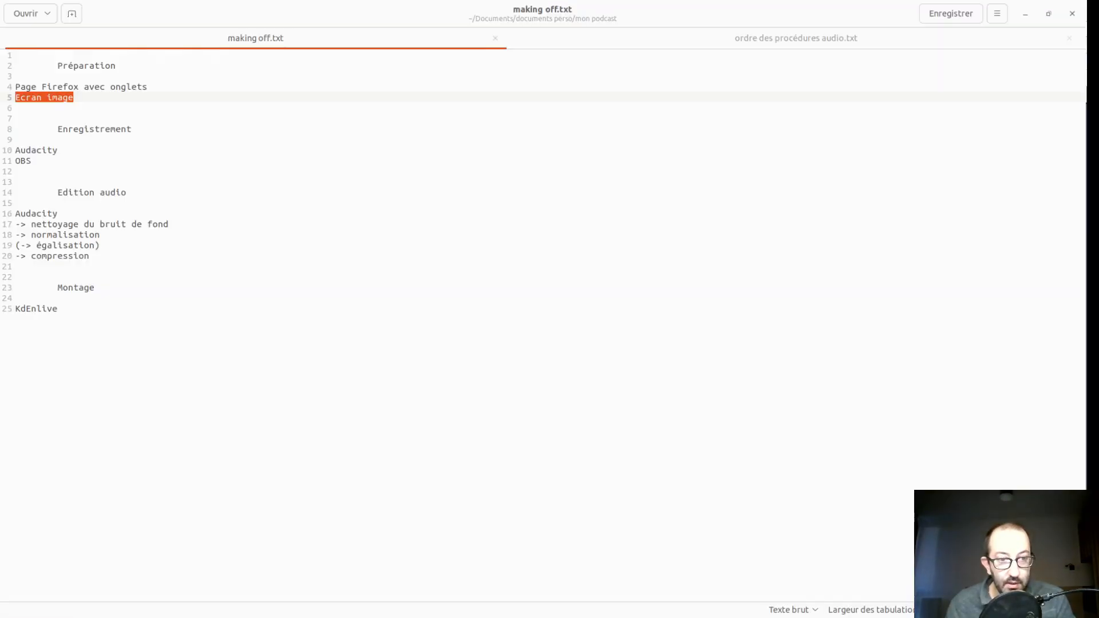
pyautogui.hotkey('alt', 'Tab')
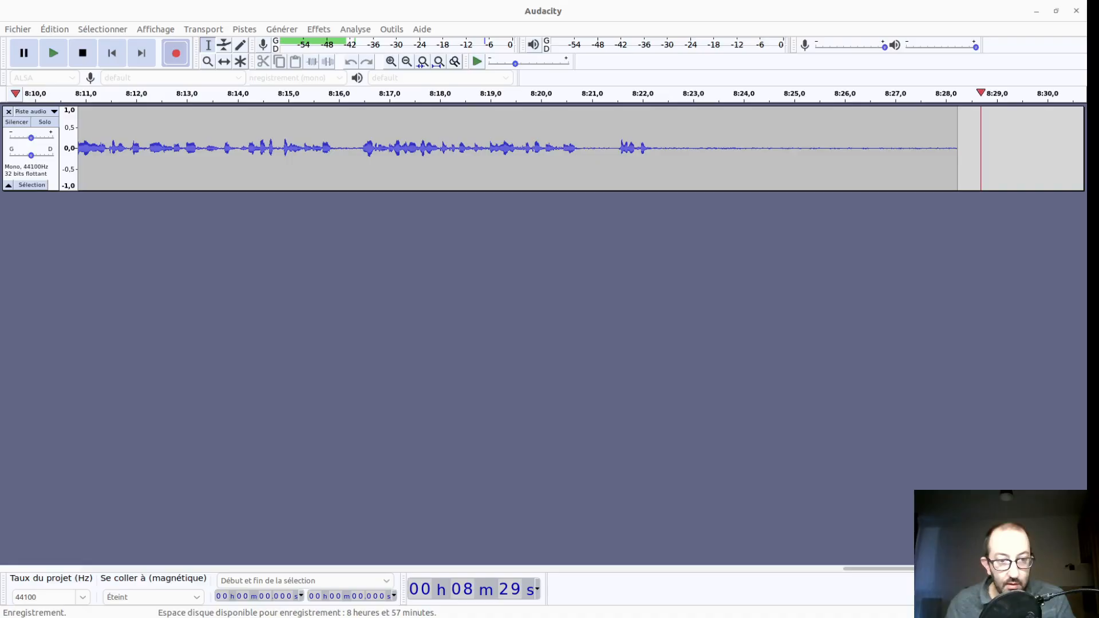
pyautogui.hotkey('alt', 'Tab')
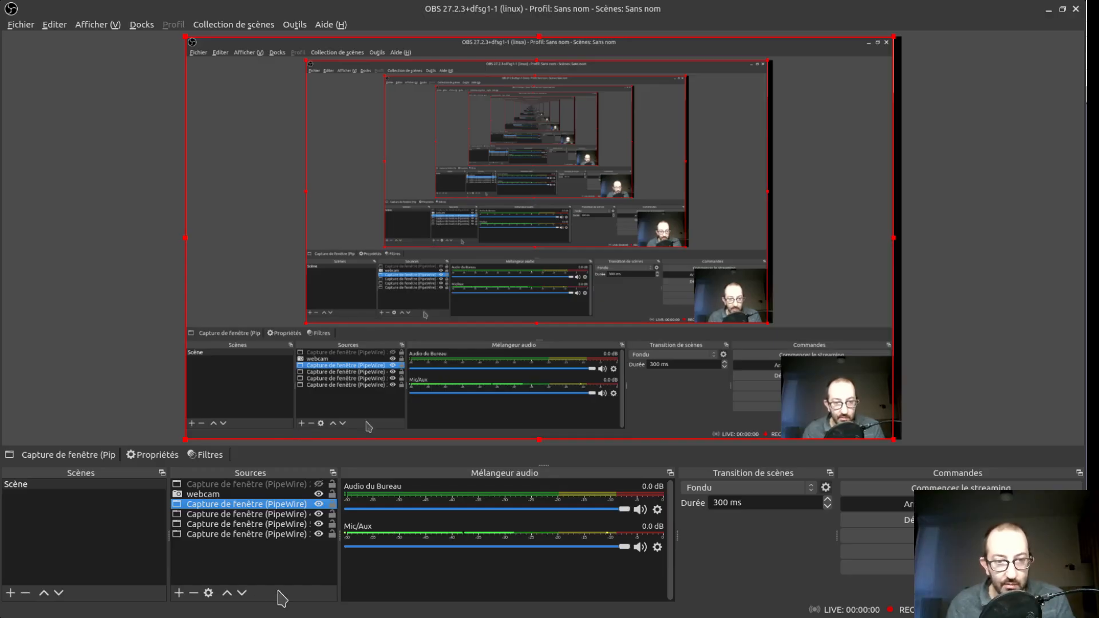
# - In OBS, show the hidden top window capture with the "bientôt de retour 2 _ avec texte.jpg" image, and toggle the capture below the webcam
pyautogui.click(284, 486)
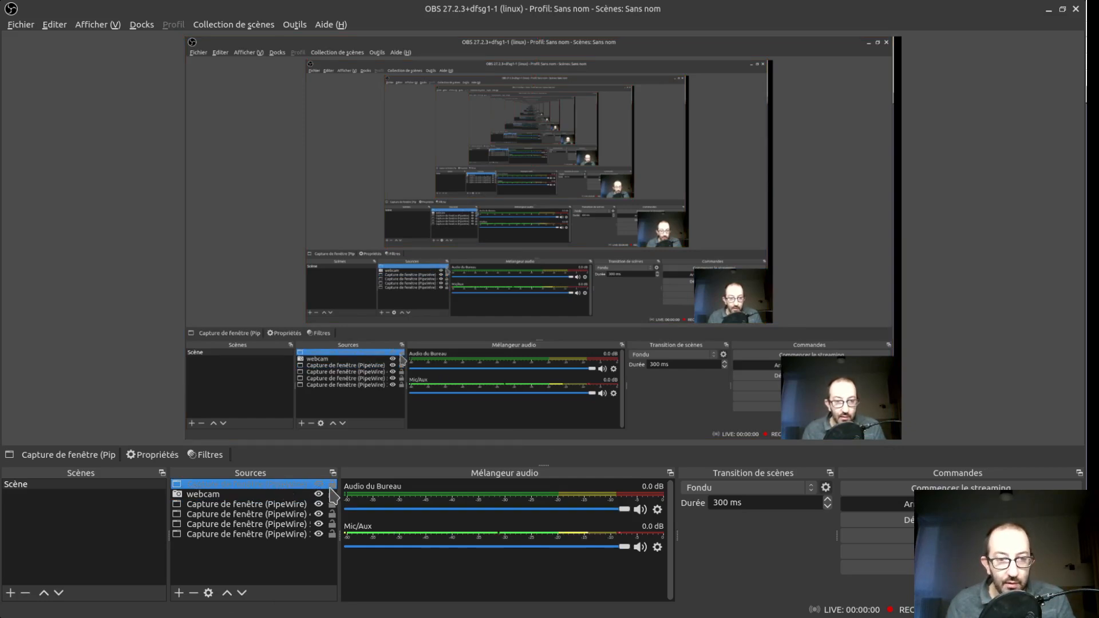
pyautogui.click(319, 484)
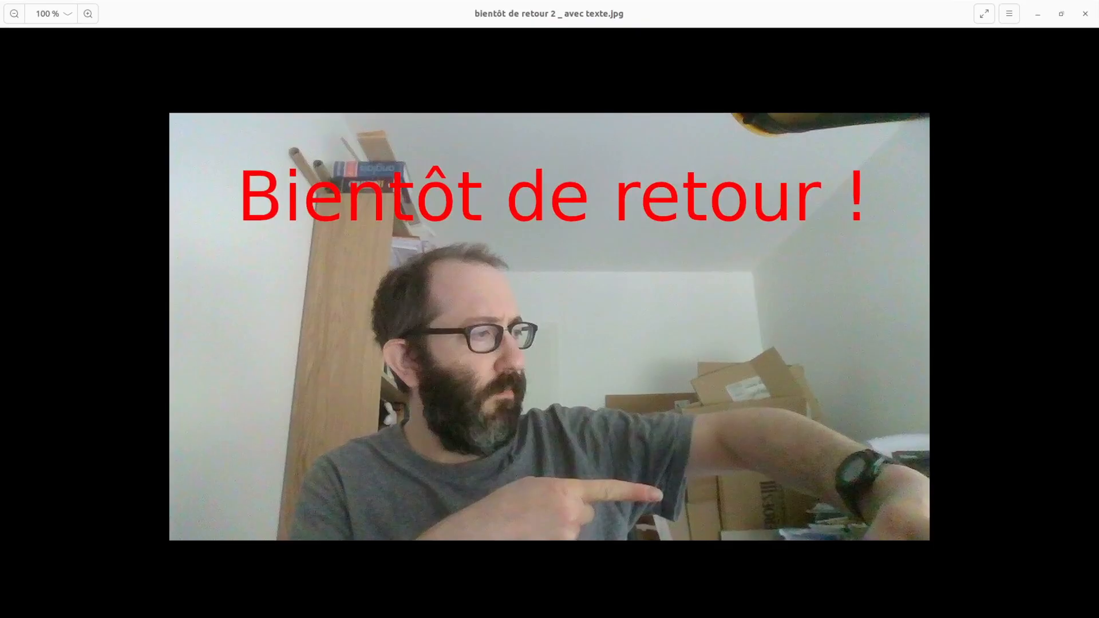
pyautogui.click(984, 13)
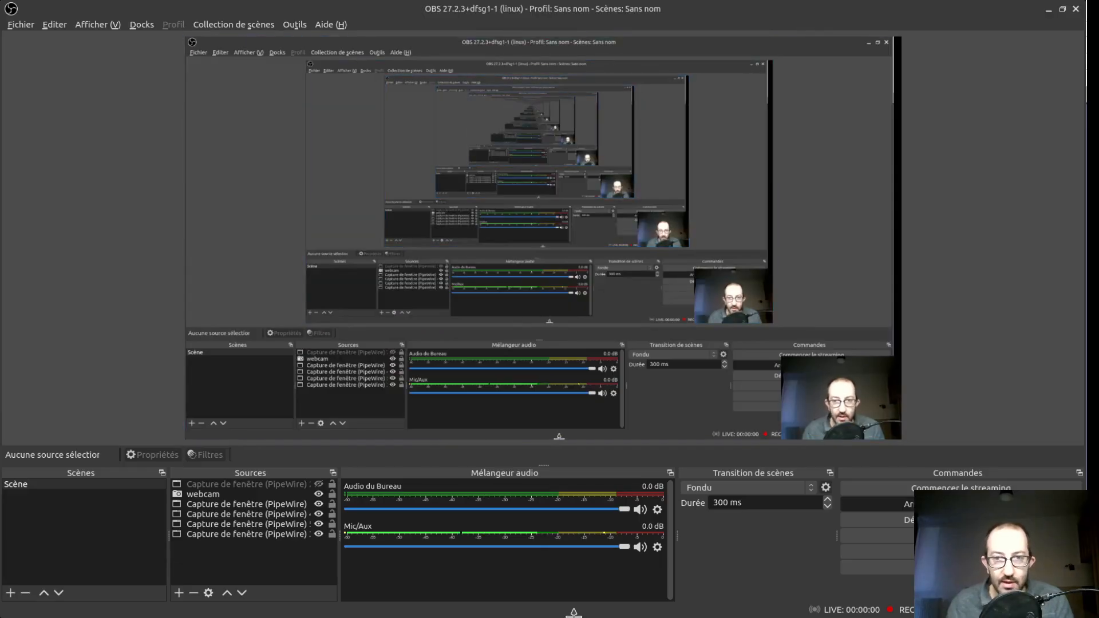
pyautogui.click(320, 507)
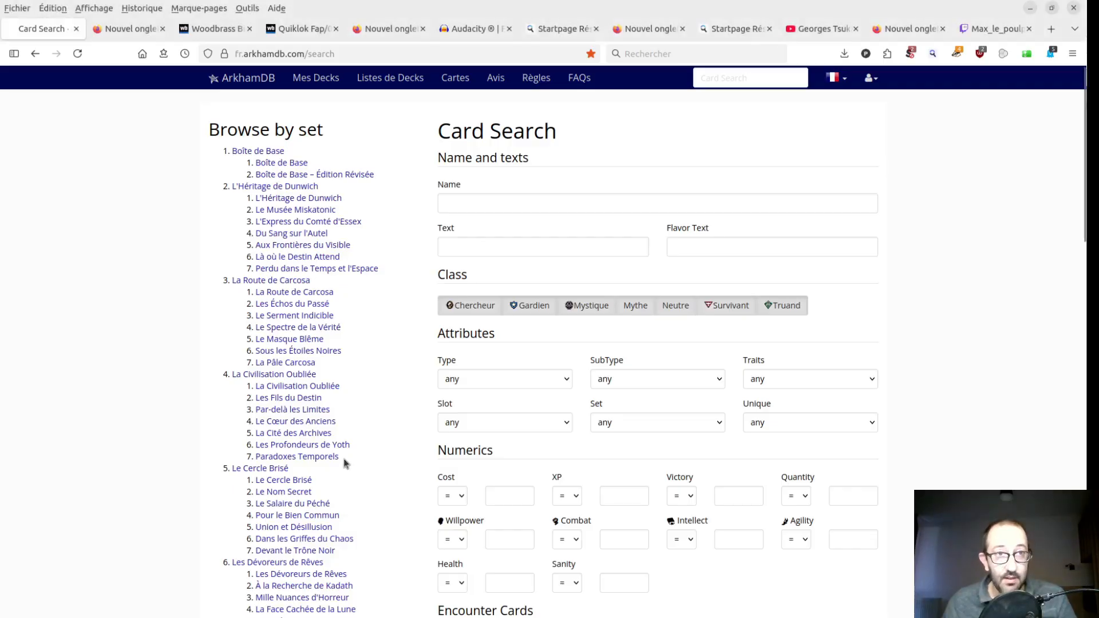
# - Present the Audacity website in the browser and look over the software download pages
pyautogui.click(469, 34)
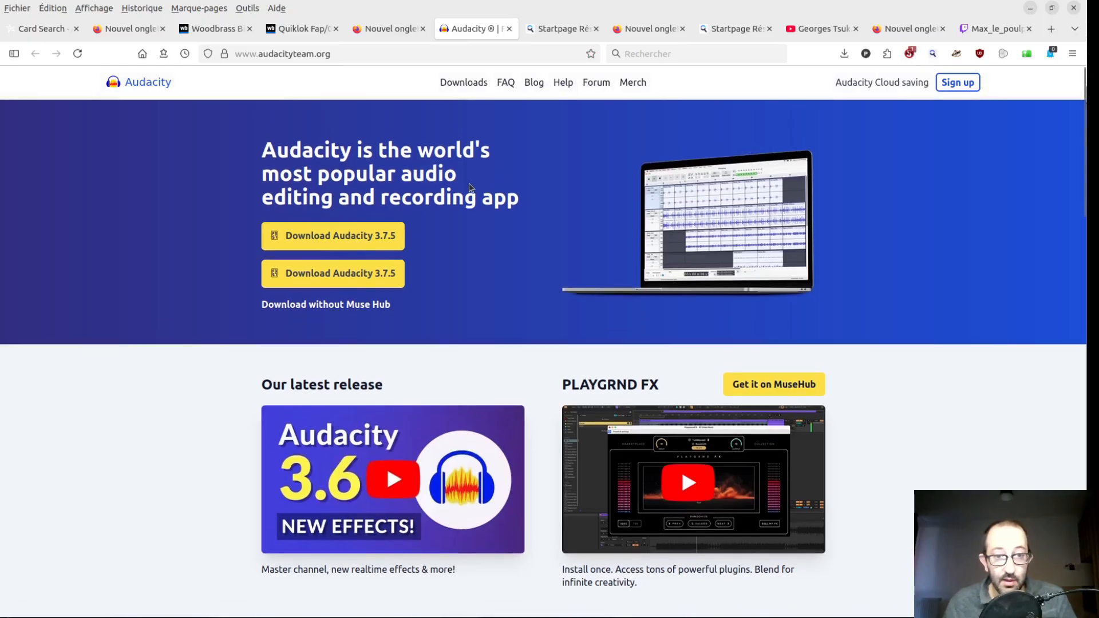
pyautogui.hotkey('ctrl', 'Tab')
pyautogui.scroll(-5, 447, 189)
pyautogui.scroll(4, 138, 169)
# - Close the filter search results on the Woodbrass site and view the Bird UM1 USB microphone page
pyautogui.click(140, 226)
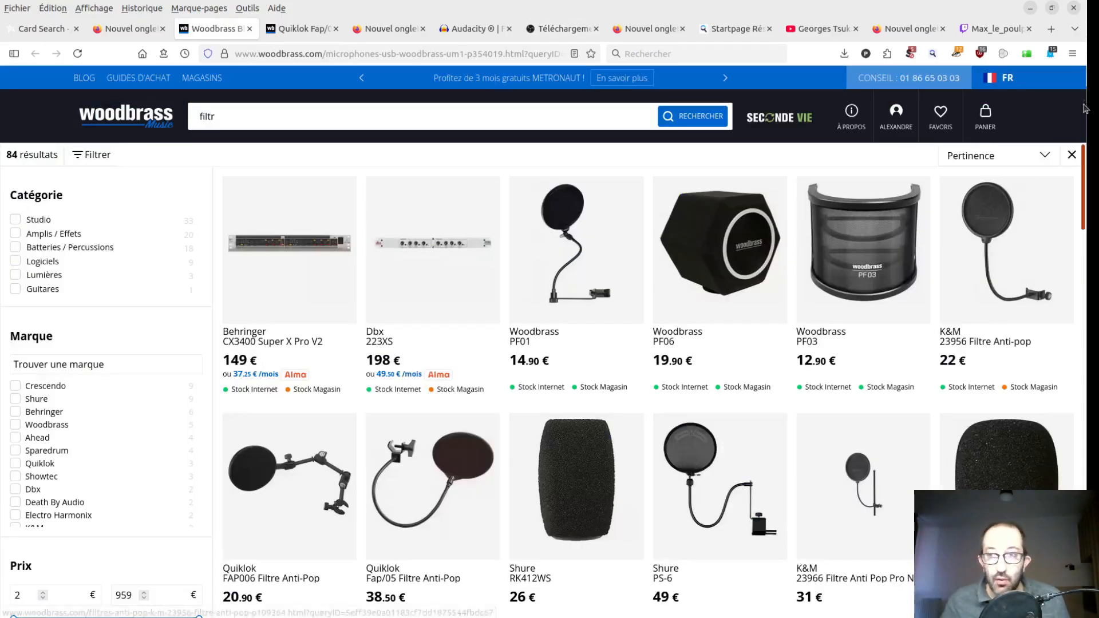
pyautogui.click(1072, 154)
pyautogui.scroll(-1, 829, 268)
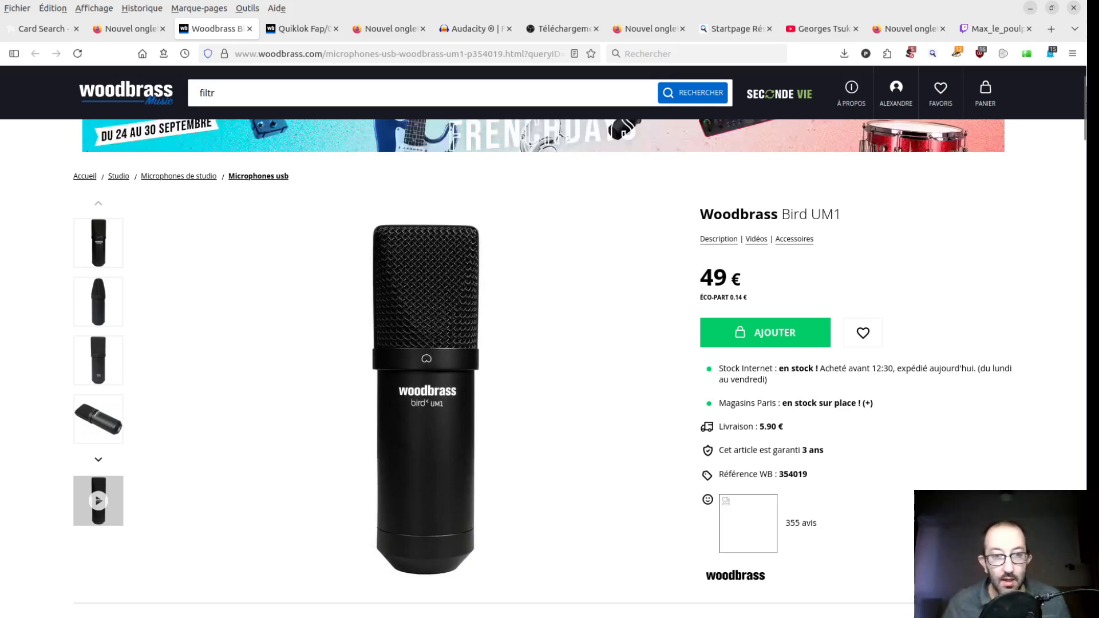
# - View the Quiklok Fap/05 Filtre Anti-Pop product page, enlarging its photo and closing the enlarged view
pyautogui.click(289, 28)
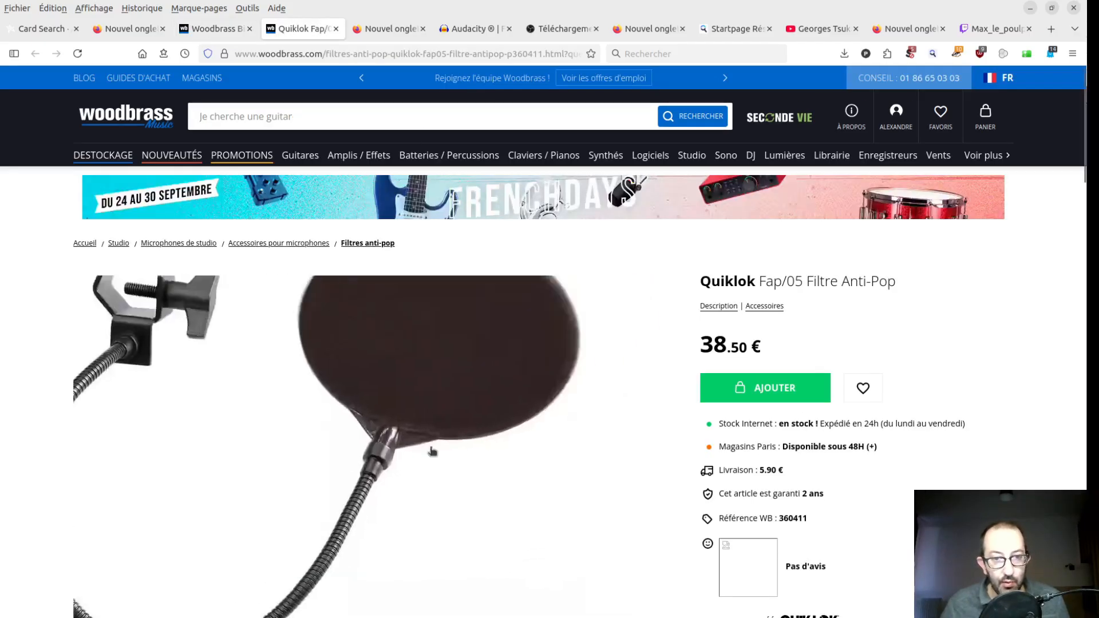
pyautogui.click(478, 378)
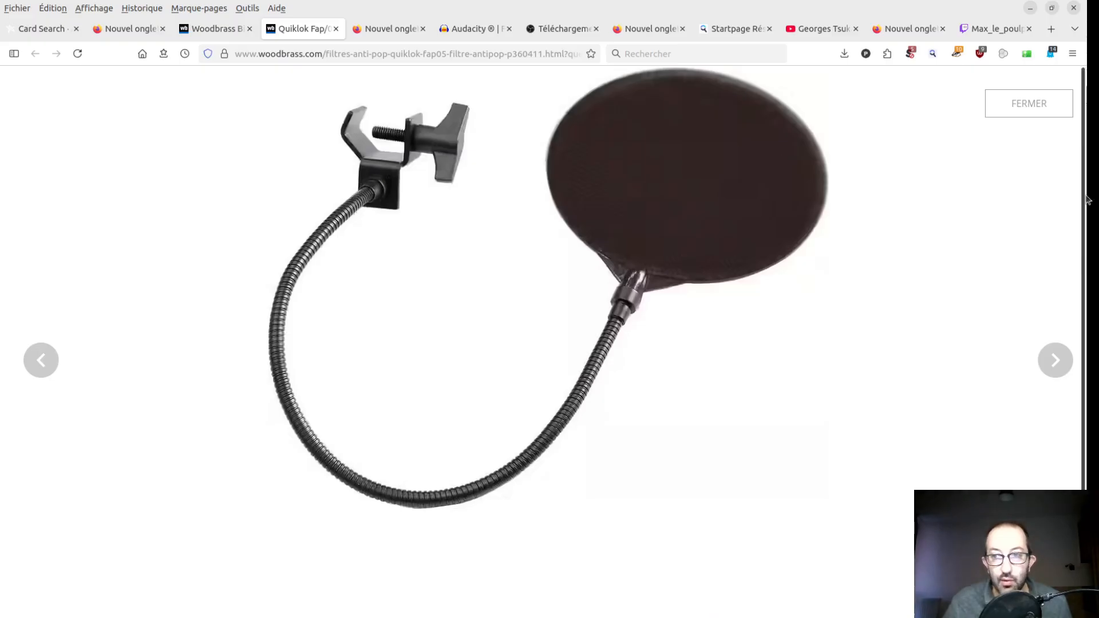
pyautogui.click(1033, 109)
pyautogui.moveTo(975, 172)
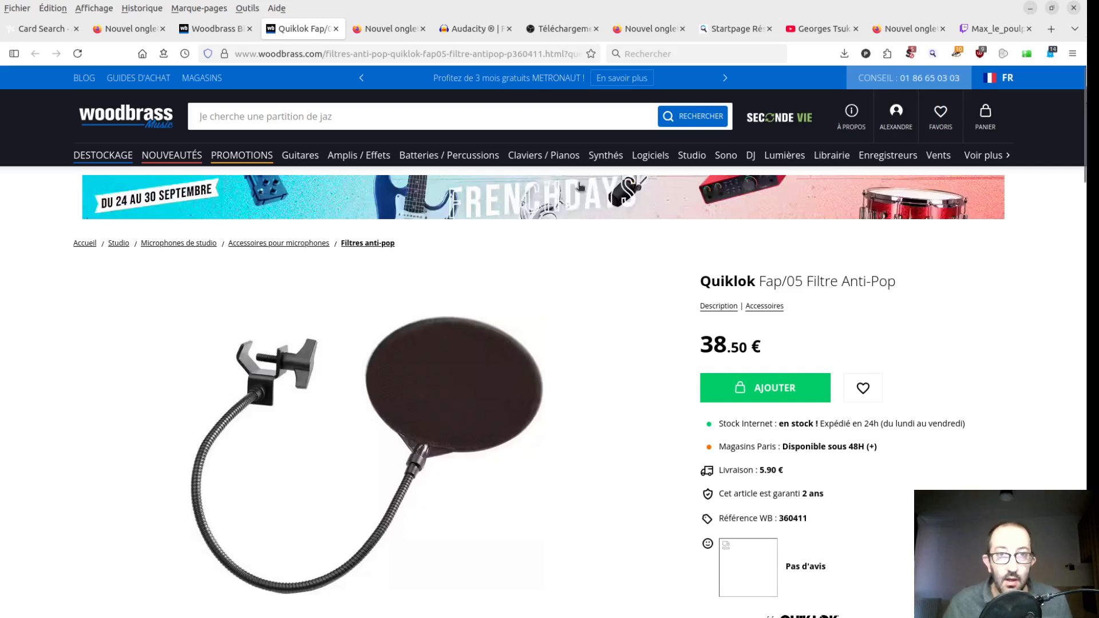
# - Show the OBS Studio download page, and return to making off.txt to point out the "Edition audio" section
pyautogui.click(556, 24)
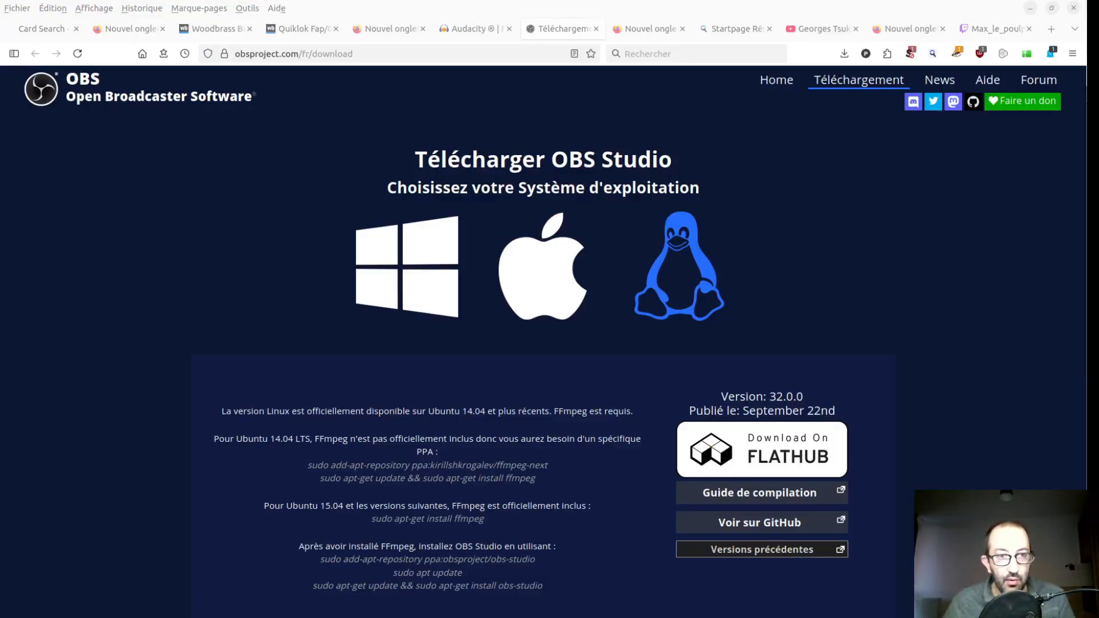
pyautogui.hotkey('alt', 'Tab')
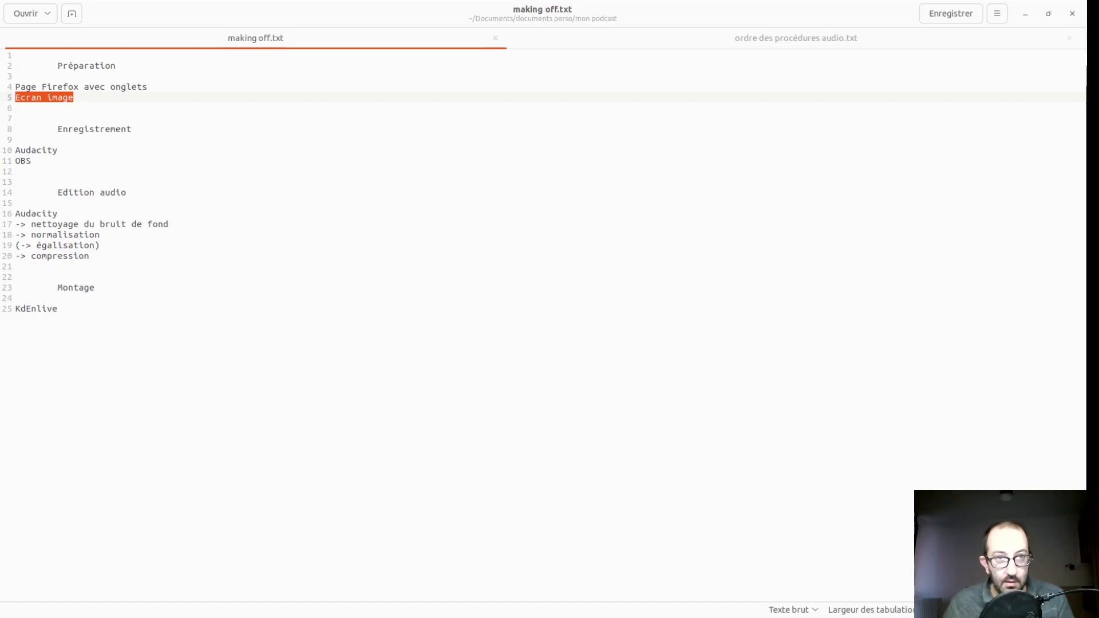
pyautogui.click(392, 235)
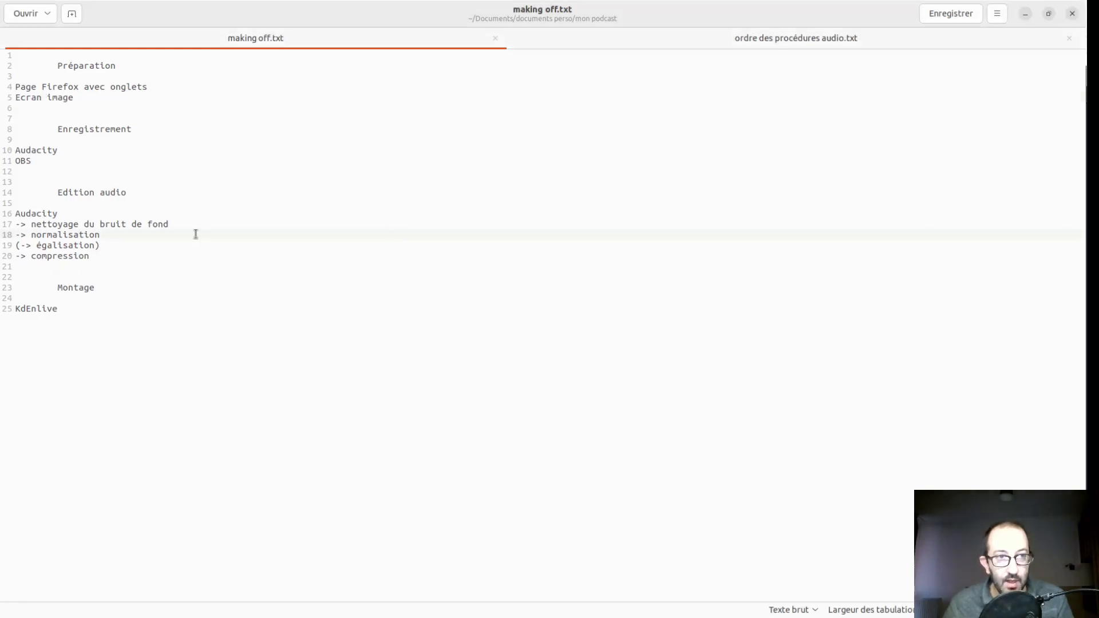
pyautogui.tripleClick(102, 193)
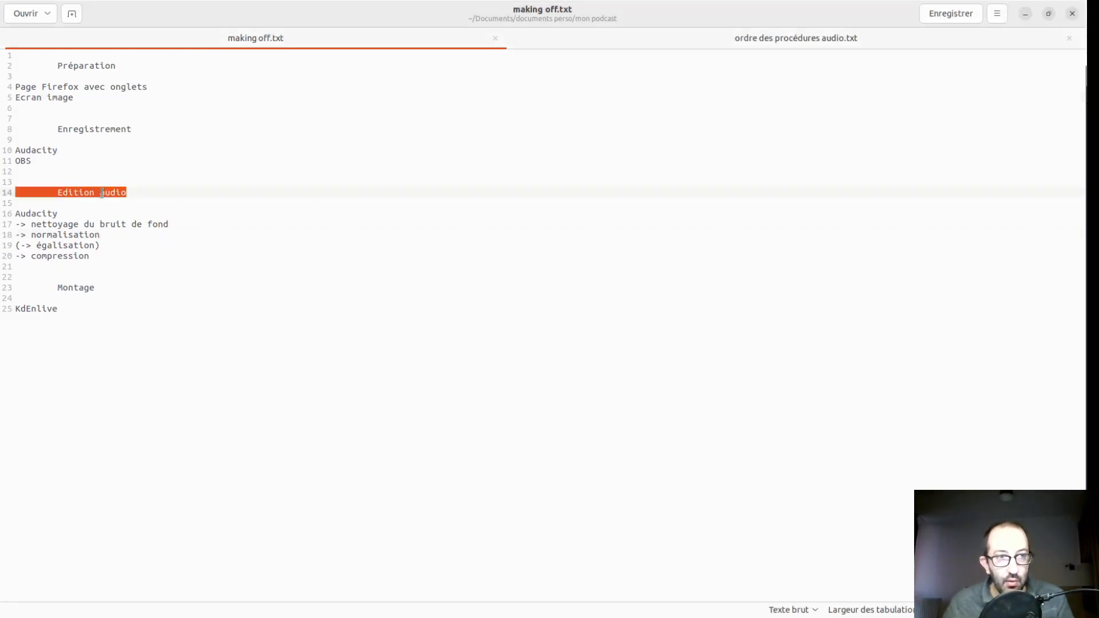
pyautogui.click(89, 219)
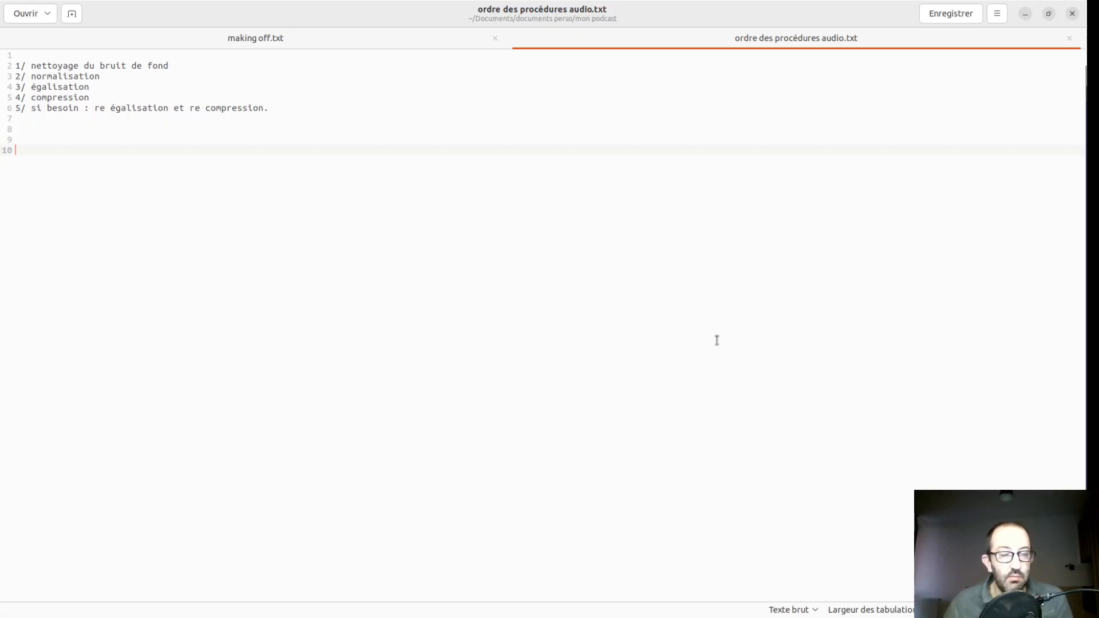
# - In ordre des procédures audio.txt, point out the "nettoyage du bruit de fond" line and highlight the word "normalisation"
pyautogui.tripleClick(103, 67)
pyautogui.click(82, 78)
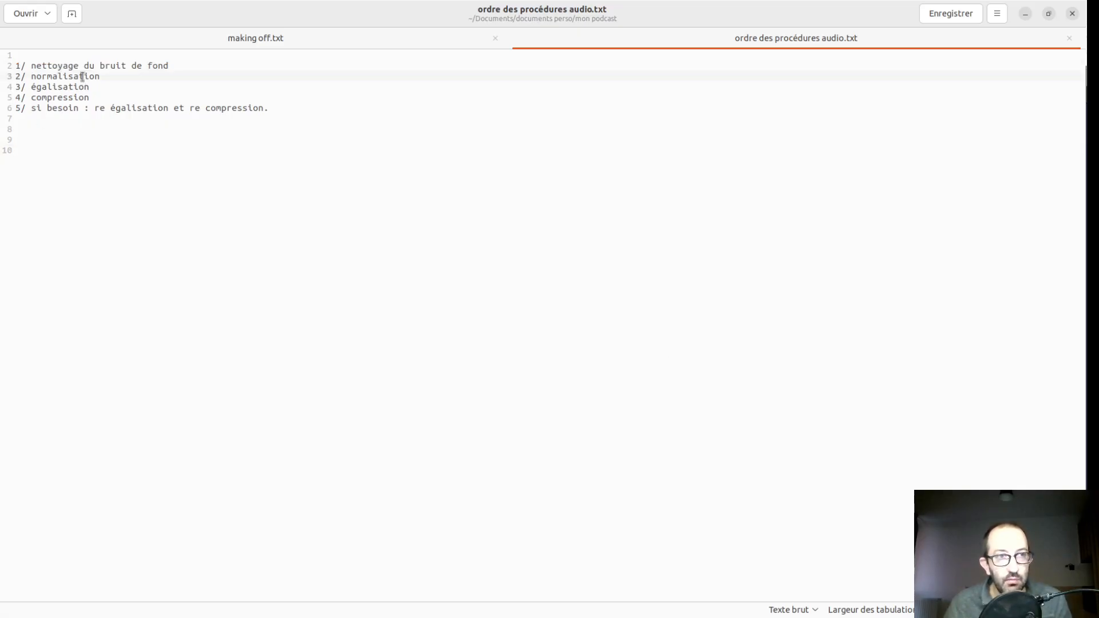
pyautogui.doubleClick(82, 77)
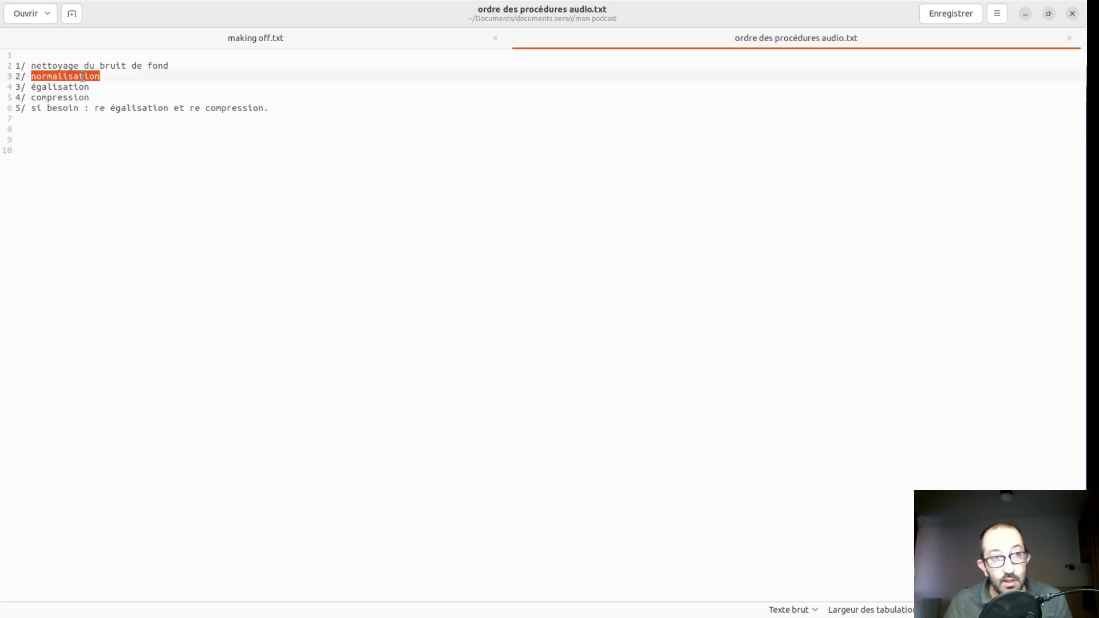
# - In ordre des procédures audio.txt, highlight "égalisation" and "compression", and return to making off.txt
pyautogui.doubleClick(75, 86)
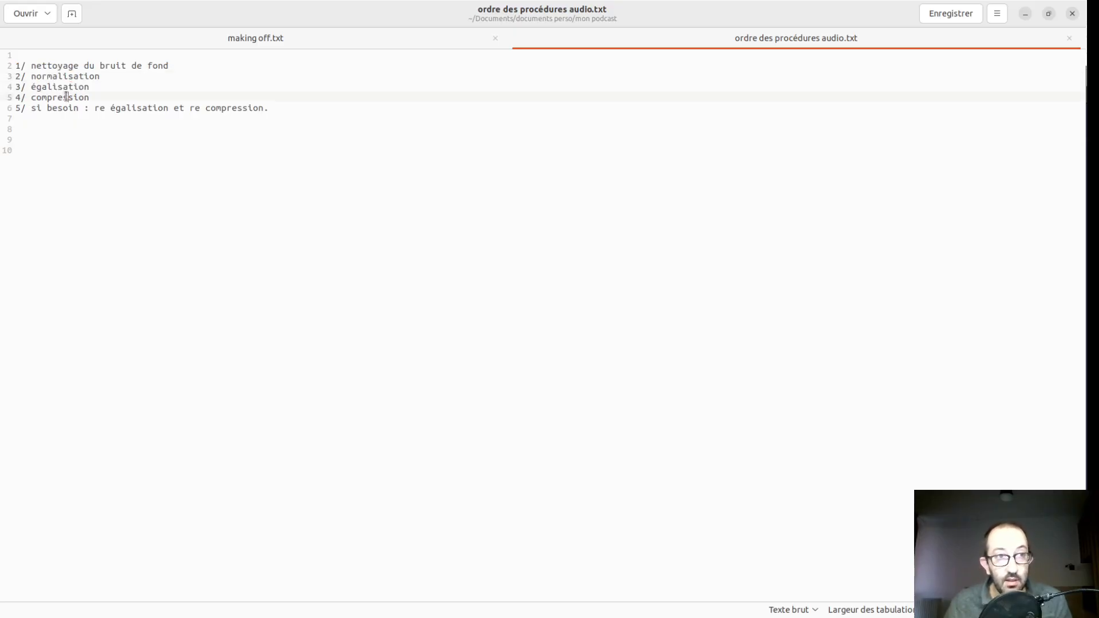
pyautogui.doubleClick(66, 97)
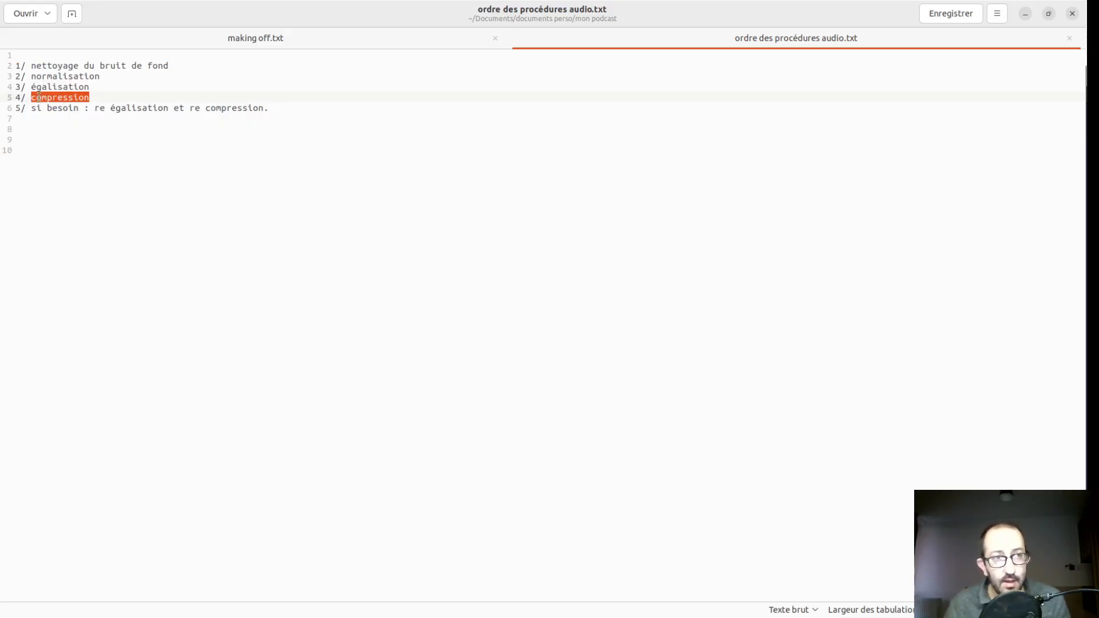
pyautogui.click(331, 48)
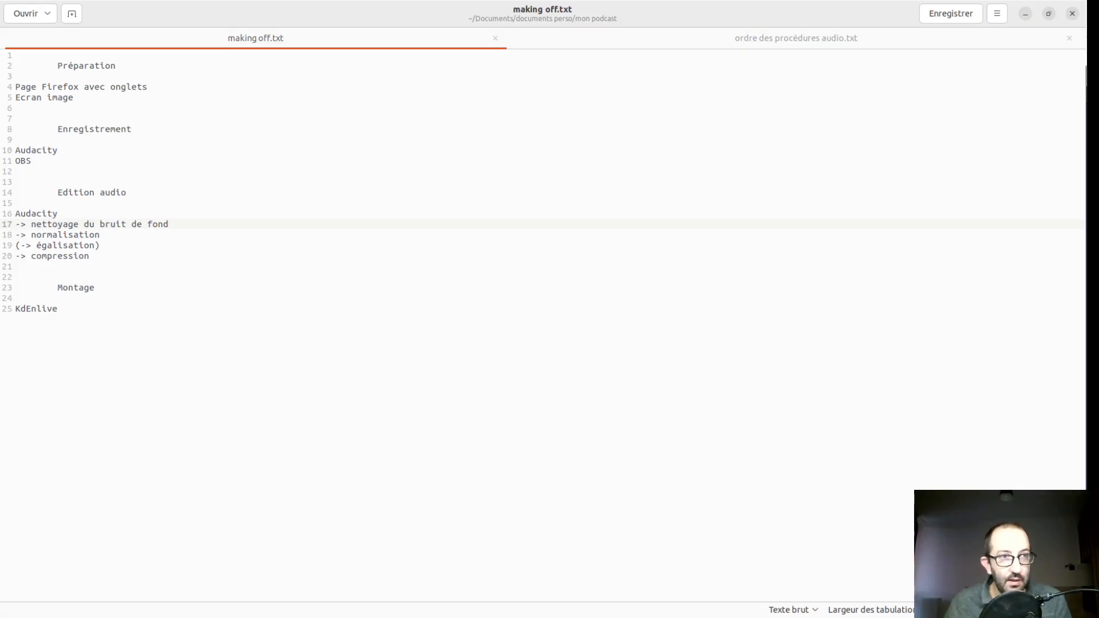
# - Switch to Audacity and enlarge the height of the Carcosa _ Daisy et Tommy v2 _ scénario 1 track
pyautogui.hotkey('alt', 'Tab')
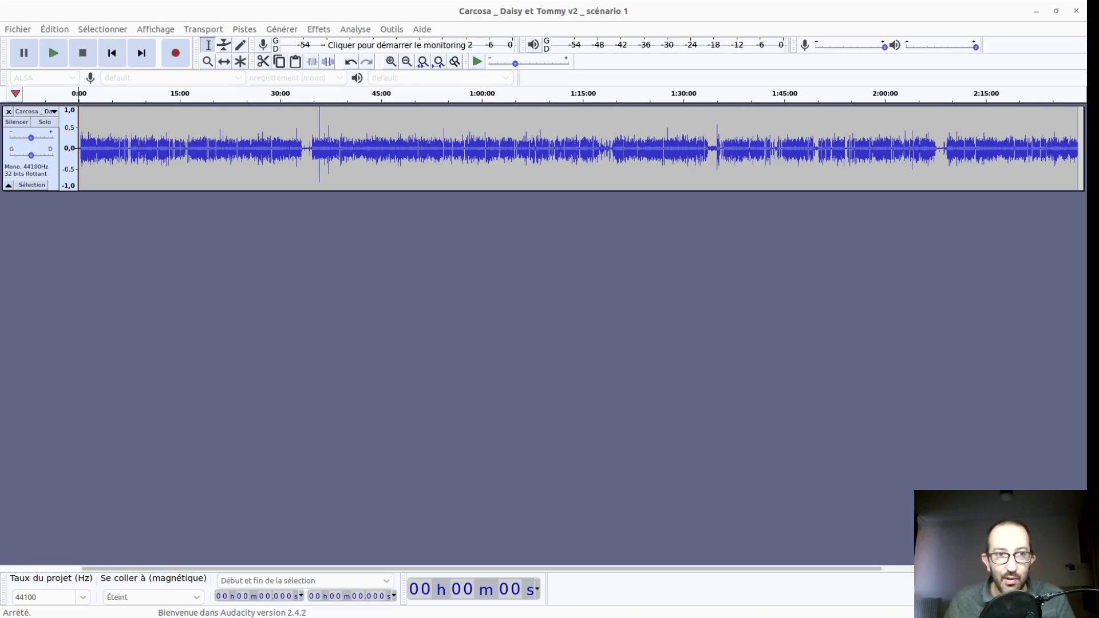
pyautogui.click(110, 295)
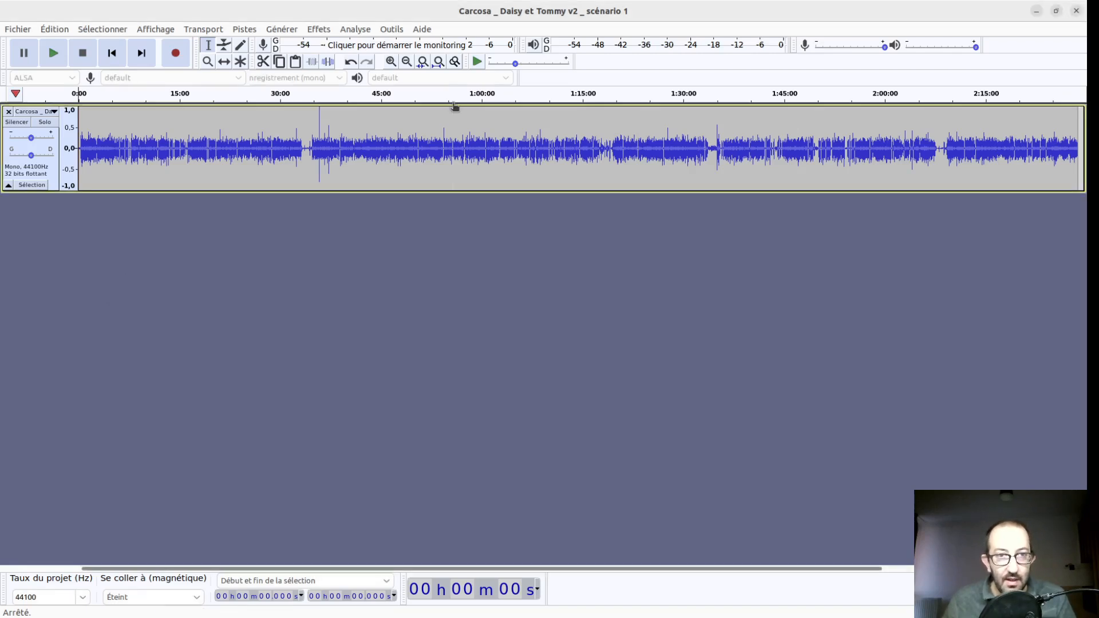
pyautogui.moveTo(467, 191); pyautogui.dragTo(467, 350)
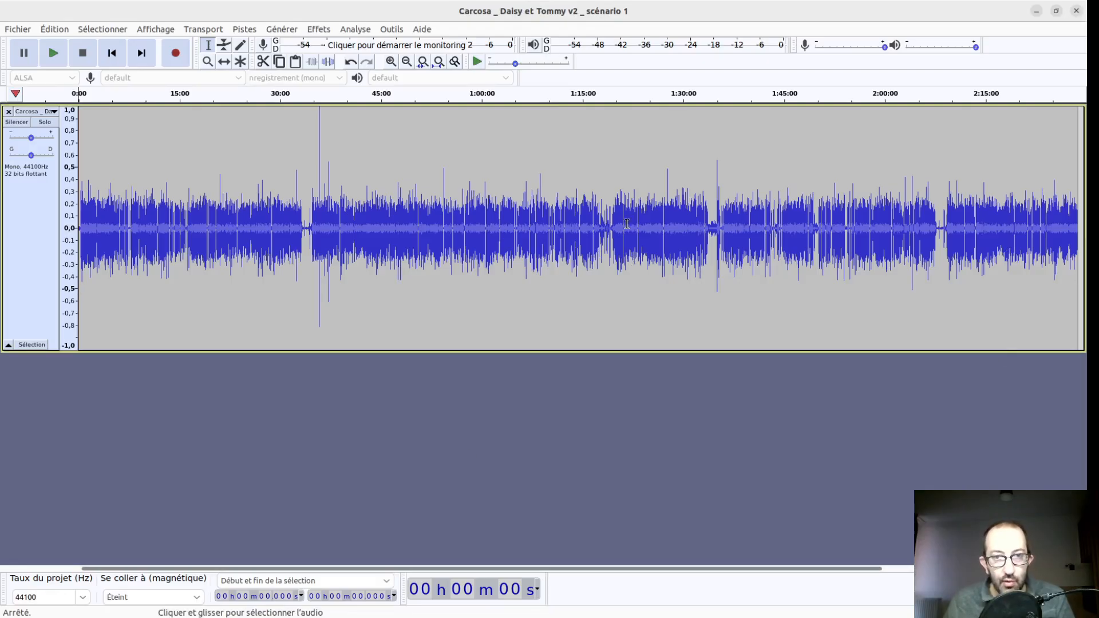
# - Select the near-silent opening of the track, about 22 seconds from the start, and capture it as the noise profile
pyautogui.moveTo(124, 252); pyautogui.dragTo(87, 258)
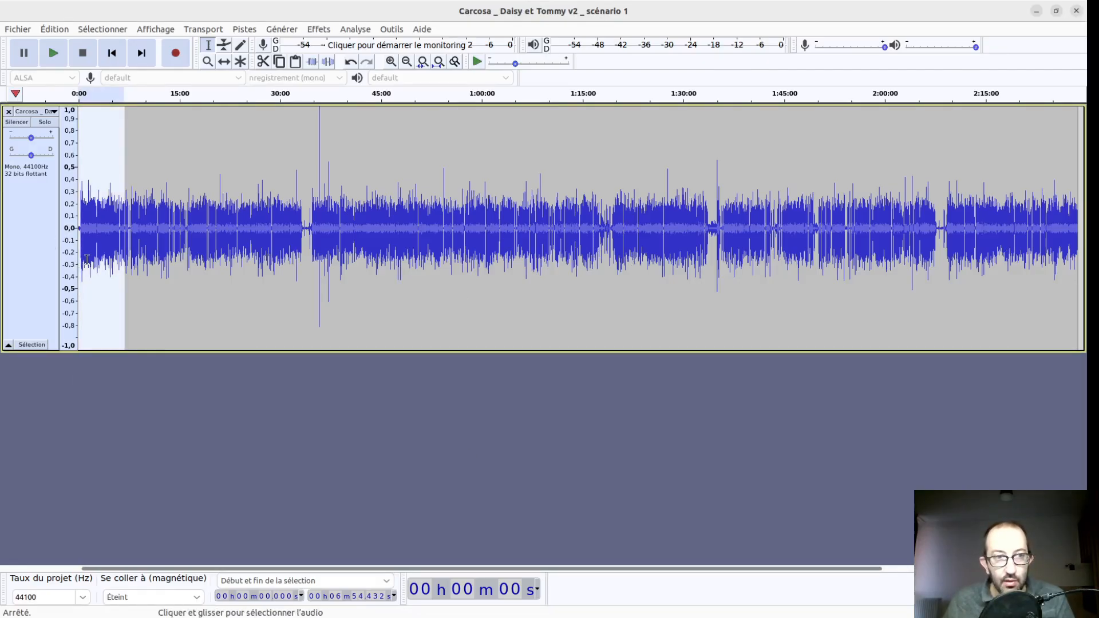
pyautogui.scroll(2, 91, 259)
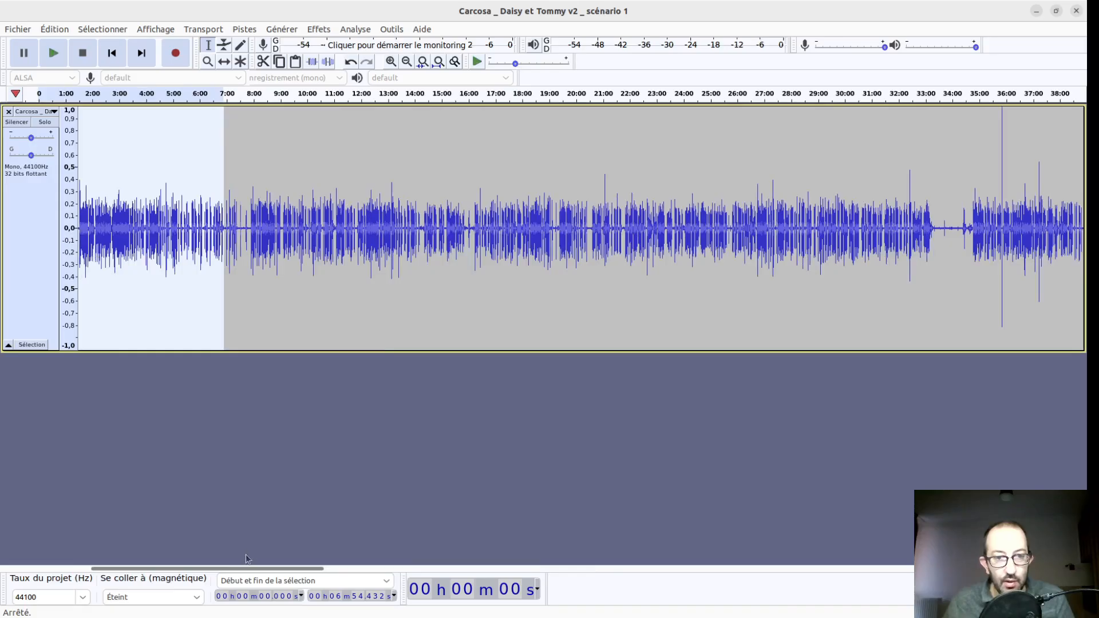
pyautogui.moveTo(249, 569); pyautogui.dragTo(240, 569)
pyautogui.click(108, 235)
pyautogui.moveTo(108, 236); pyautogui.dragTo(86, 237)
pyautogui.scroll(4, 89, 238)
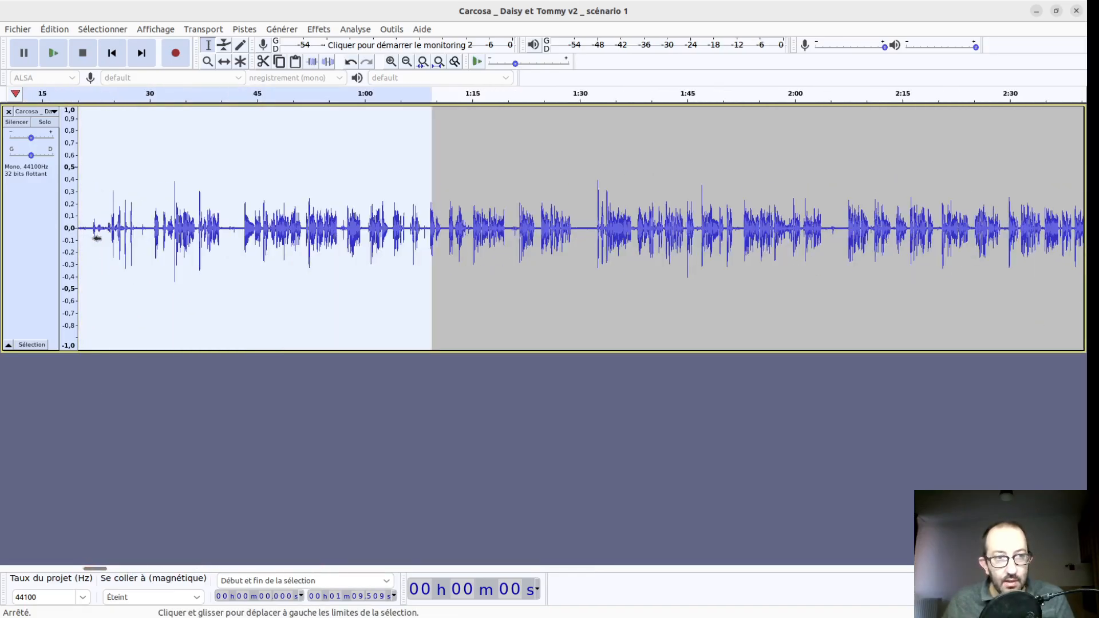
pyautogui.scroll(1, 97, 238)
pyautogui.moveTo(110, 235); pyautogui.dragTo(4, 236)
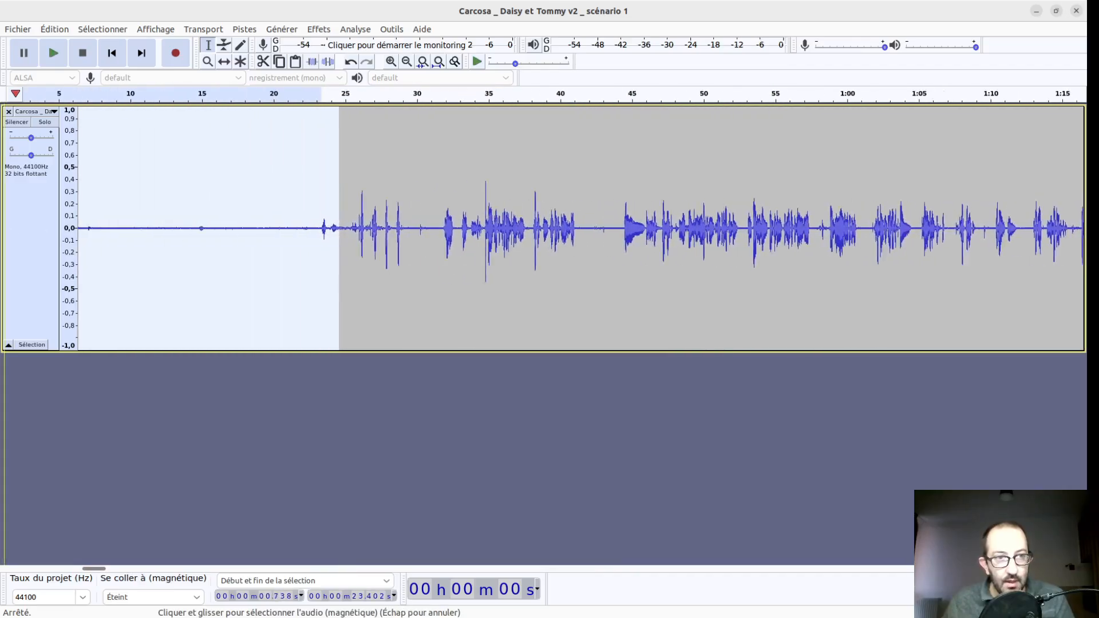
pyautogui.click(381, 249)
pyautogui.moveTo(393, 229); pyautogui.dragTo(35, 240)
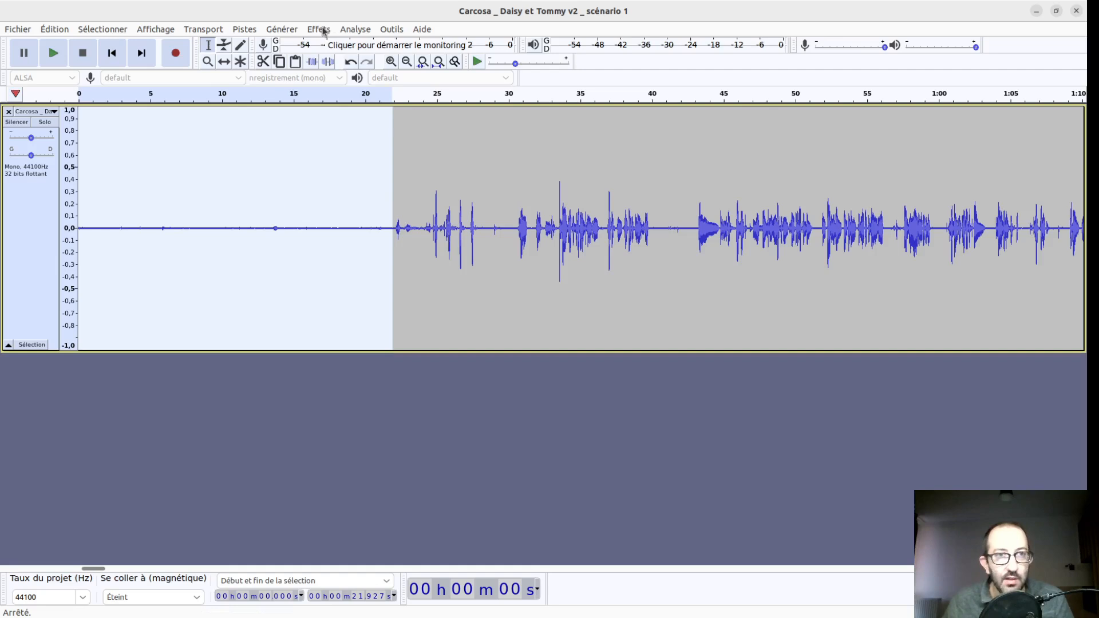
pyautogui.click(367, 309)
pyautogui.click(546, 251)
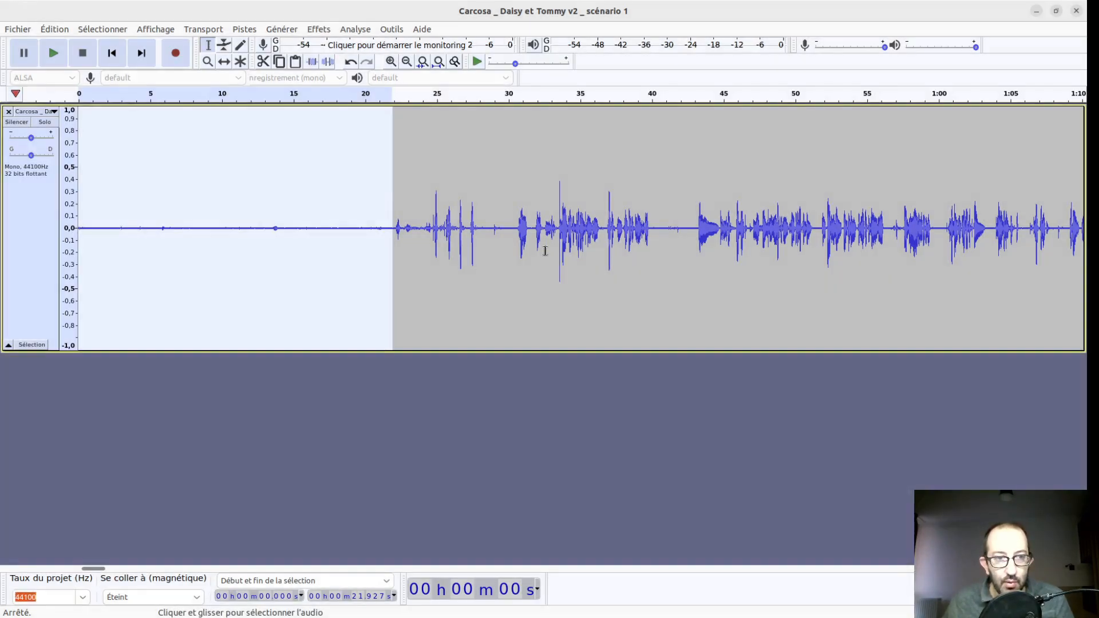
# - Apply the noise reduction to the whole track and fit the full recording in the window
pyautogui.hotkey('ctrl', 'a')
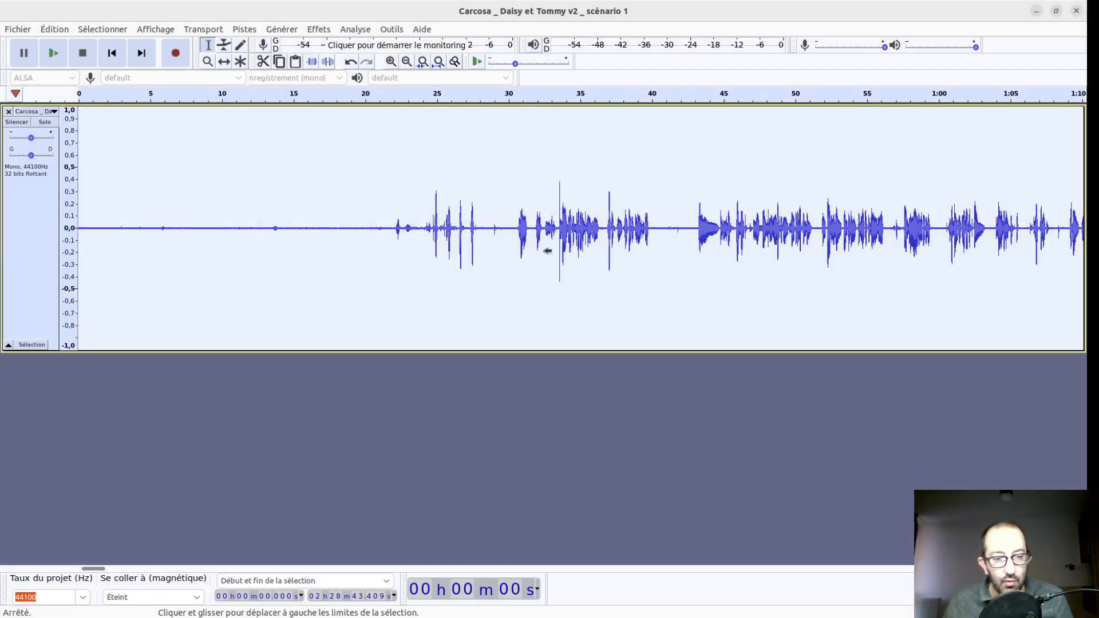
pyautogui.hotkey('ctrl', 'r')
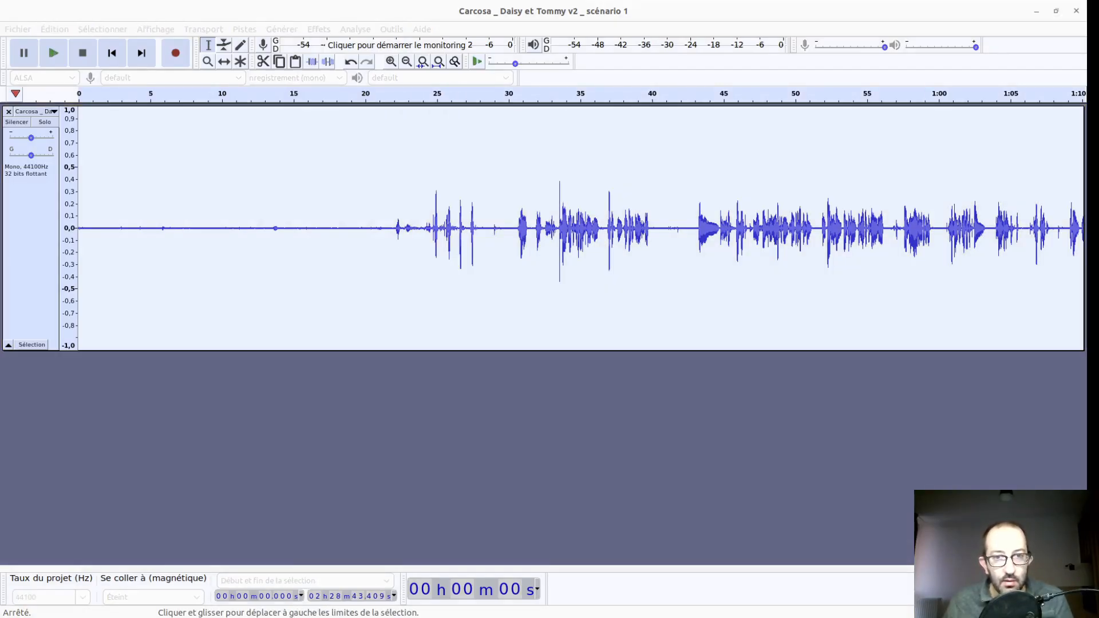
pyautogui.hotkey('ctrl', 'f')
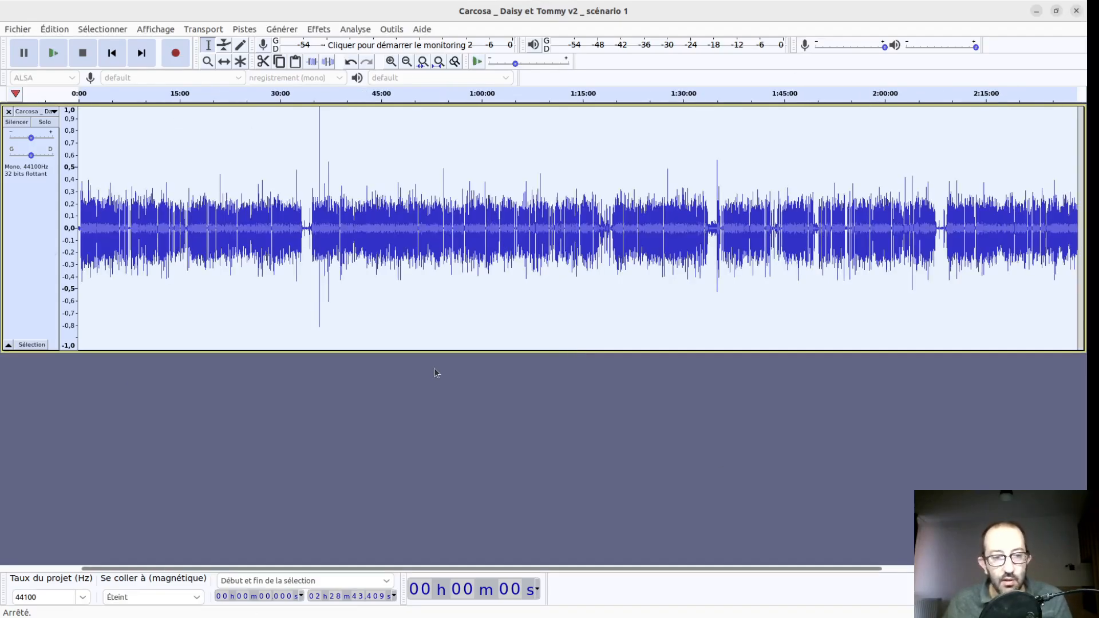
# - Apply the normalisation effect to the whole track
pyautogui.hotkey('alt', 'Tab')
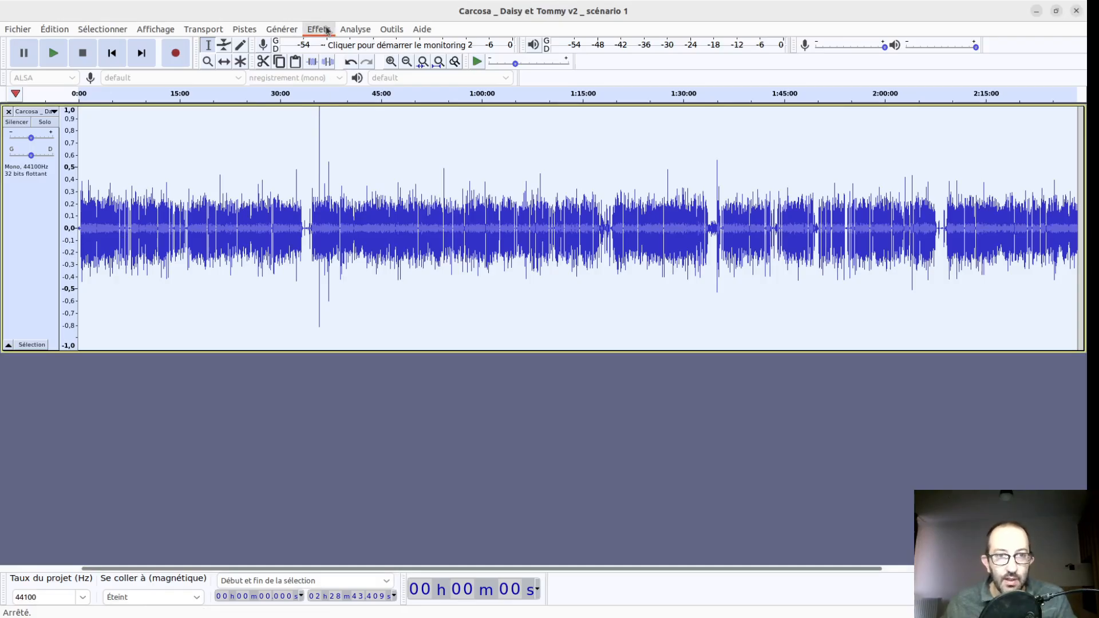
pyautogui.click(369, 277)
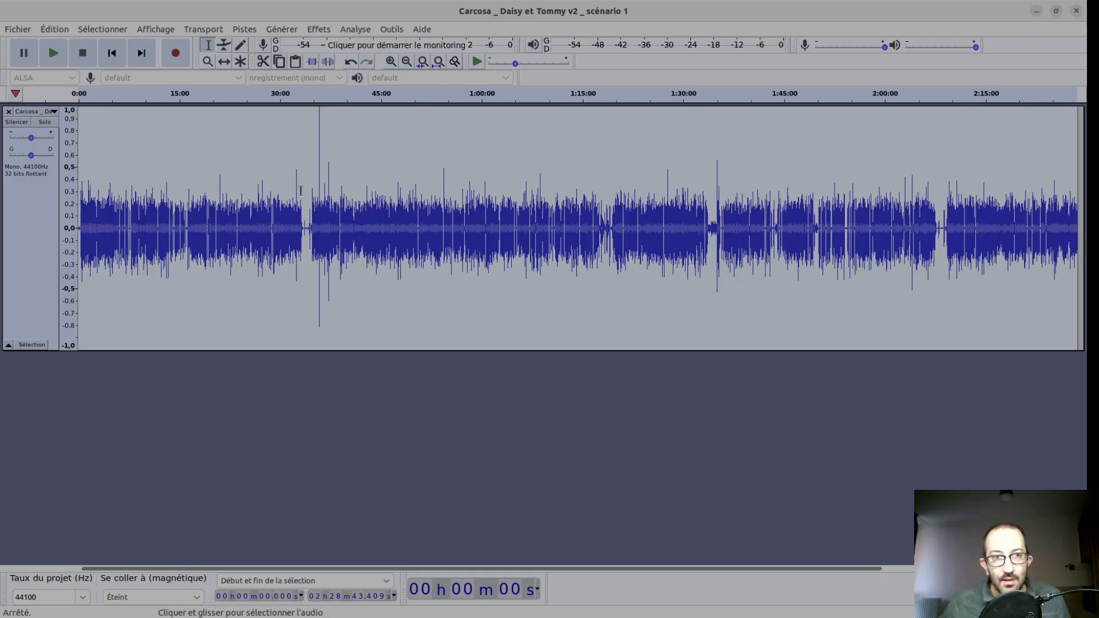
pyautogui.click(618, 349)
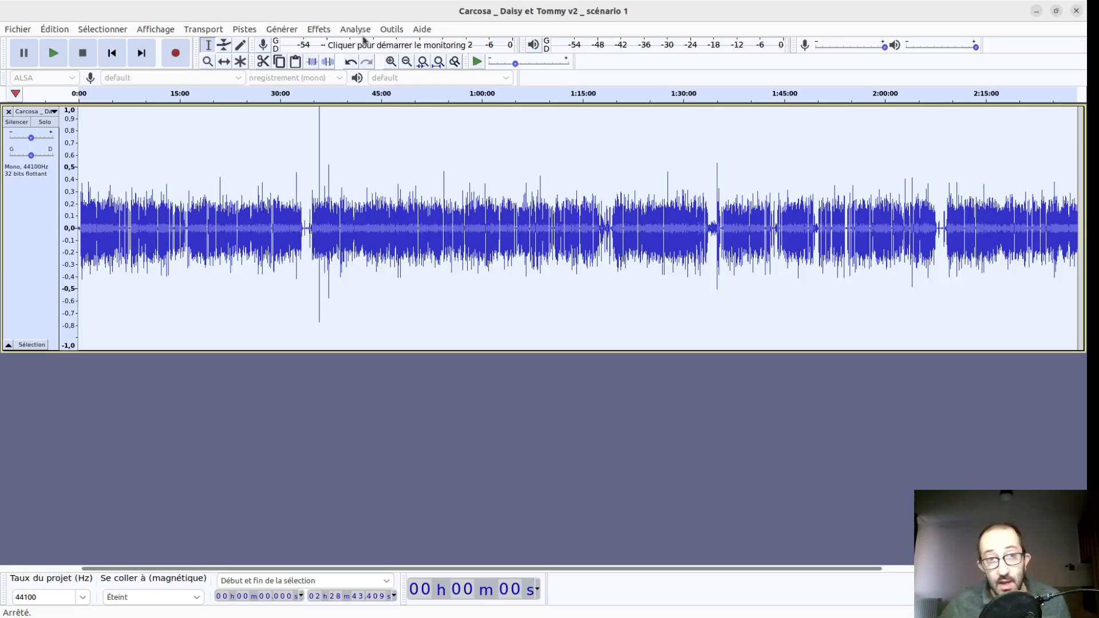
# - Review the equalisation effect, and run the compression effect on the whole track
pyautogui.click(320, 29)
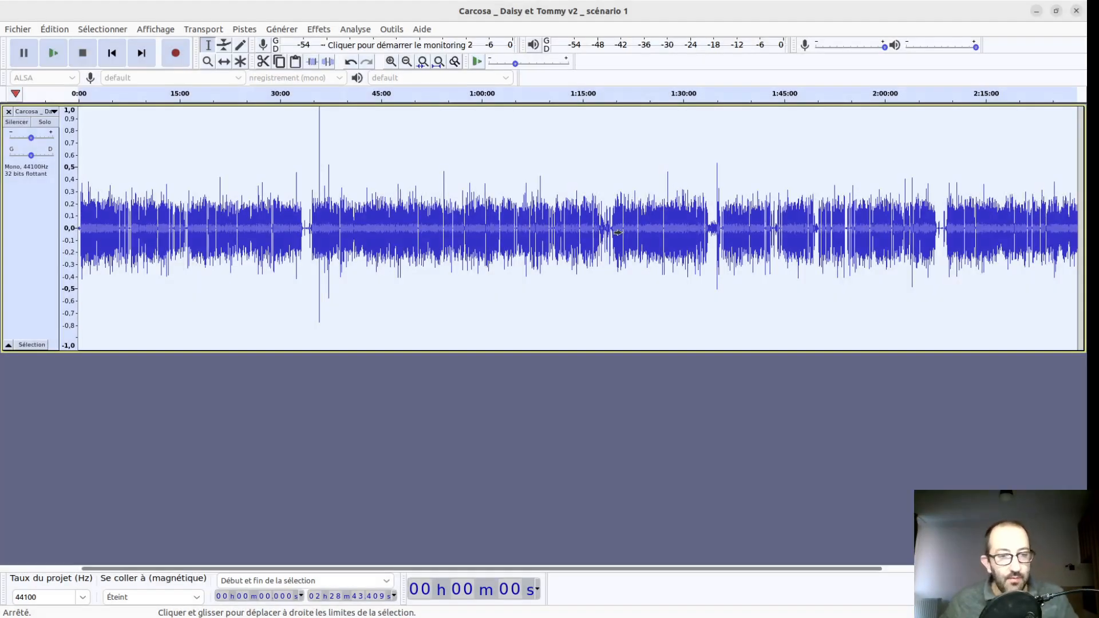
pyautogui.click(509, 322)
pyautogui.hotkey('ctrl', 'a')
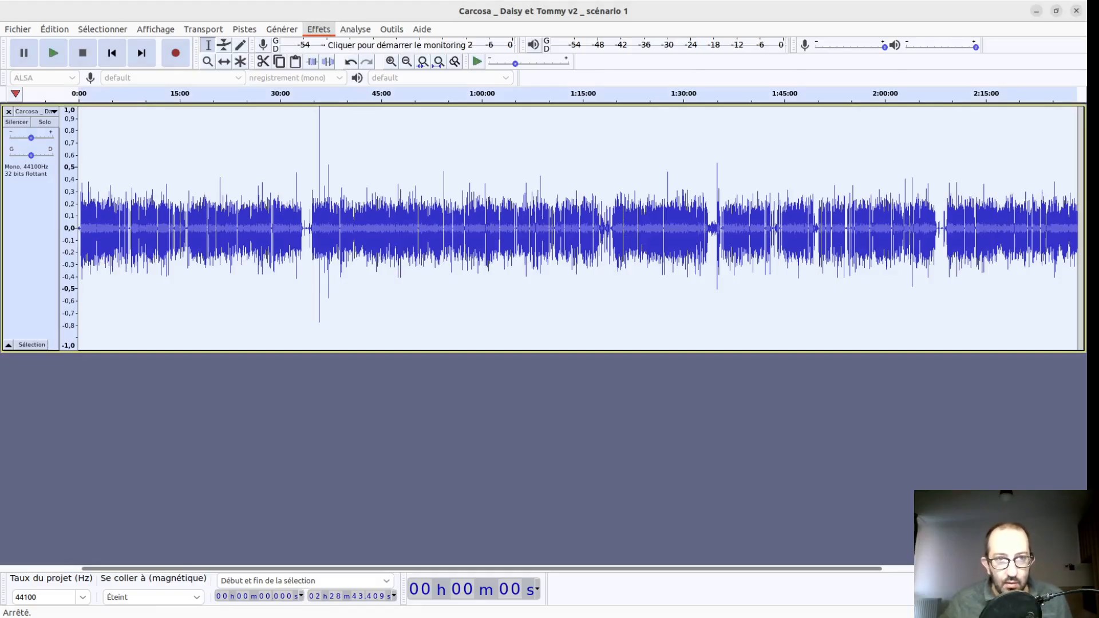
pyautogui.click(384, 171)
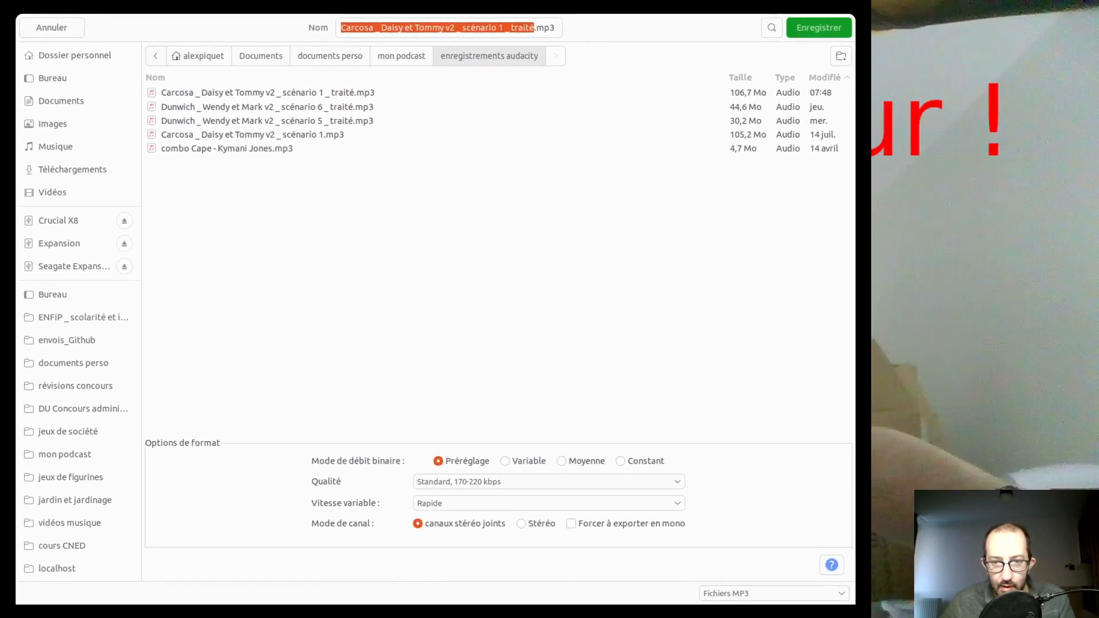
# - Return to making off.txt and highlight the "Montage" heading
pyautogui.click(481, 251)
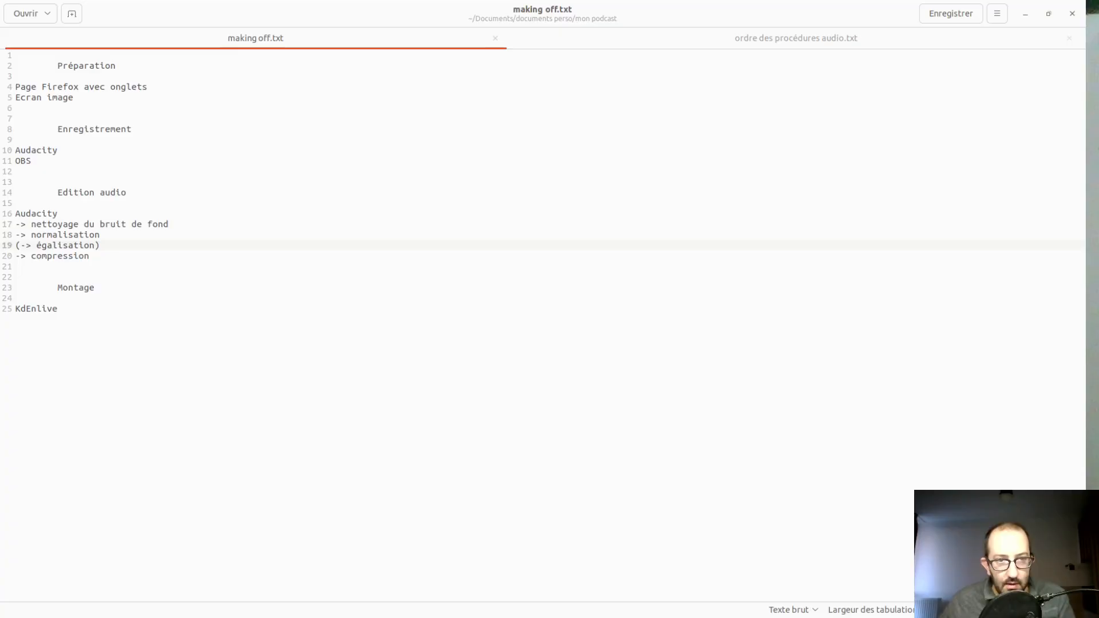
pyautogui.doubleClick(84, 288)
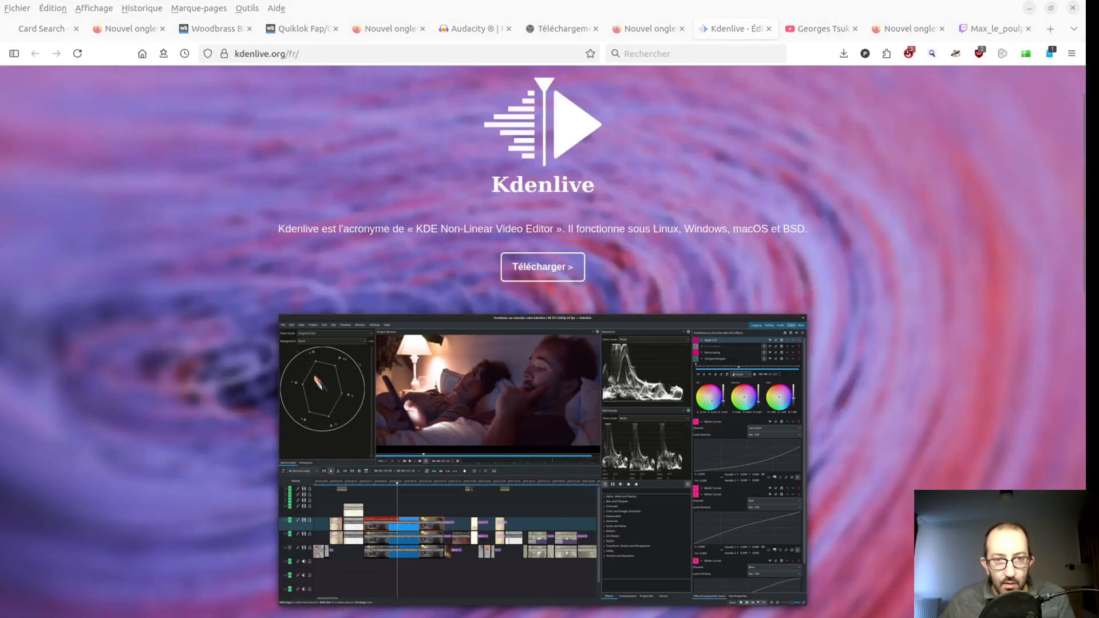
# - On the Kdenlive website, highlight the supported systems "Linux, Windows, macOS et BSD" and look through the rest of the home page
pyautogui.click(756, 283)
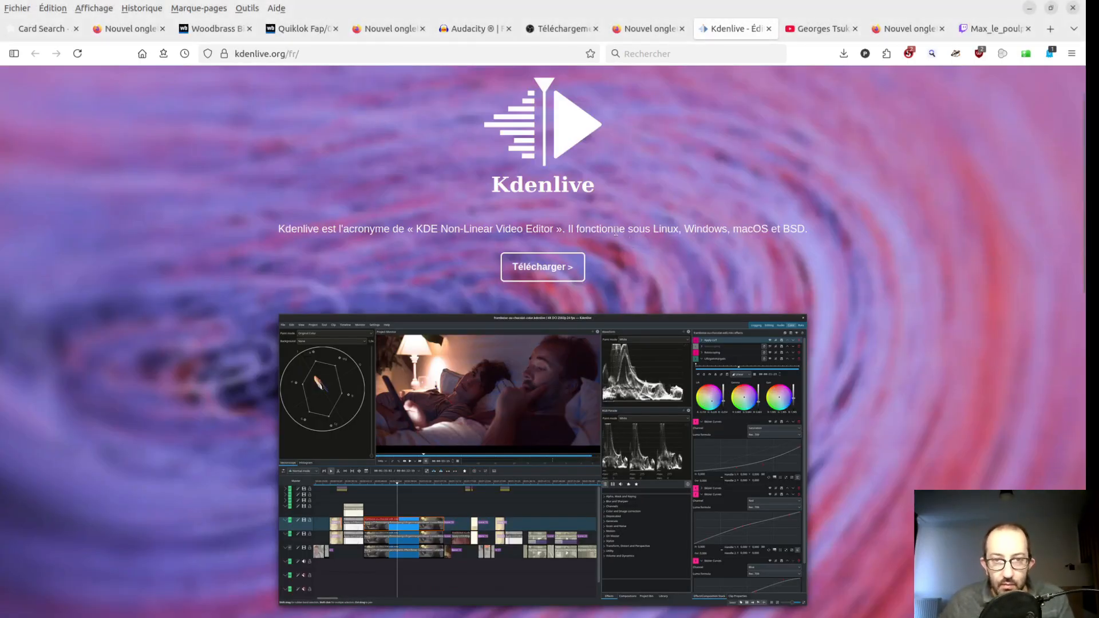
pyautogui.moveTo(650, 229); pyautogui.dragTo(807, 231)
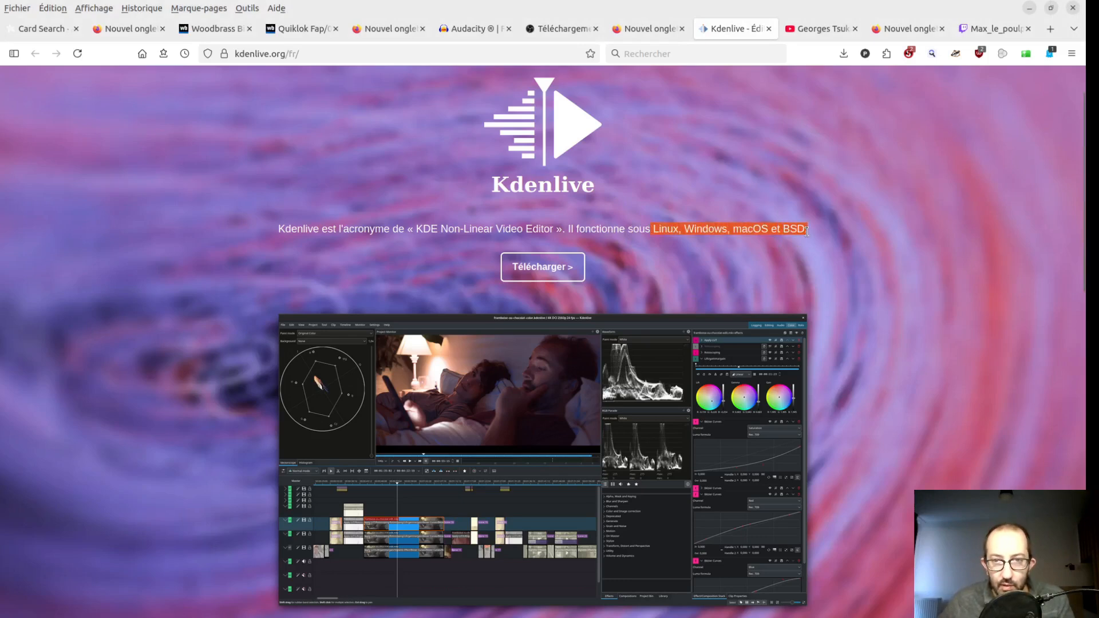
pyautogui.scroll(-6, 801, 249)
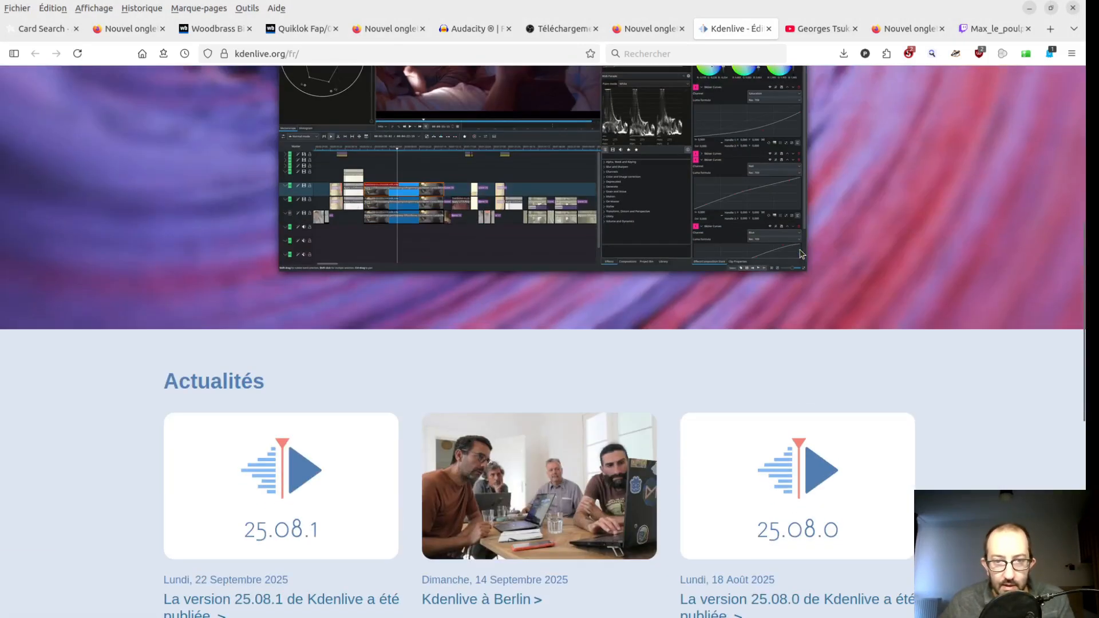
pyautogui.scroll(-3, 781, 260)
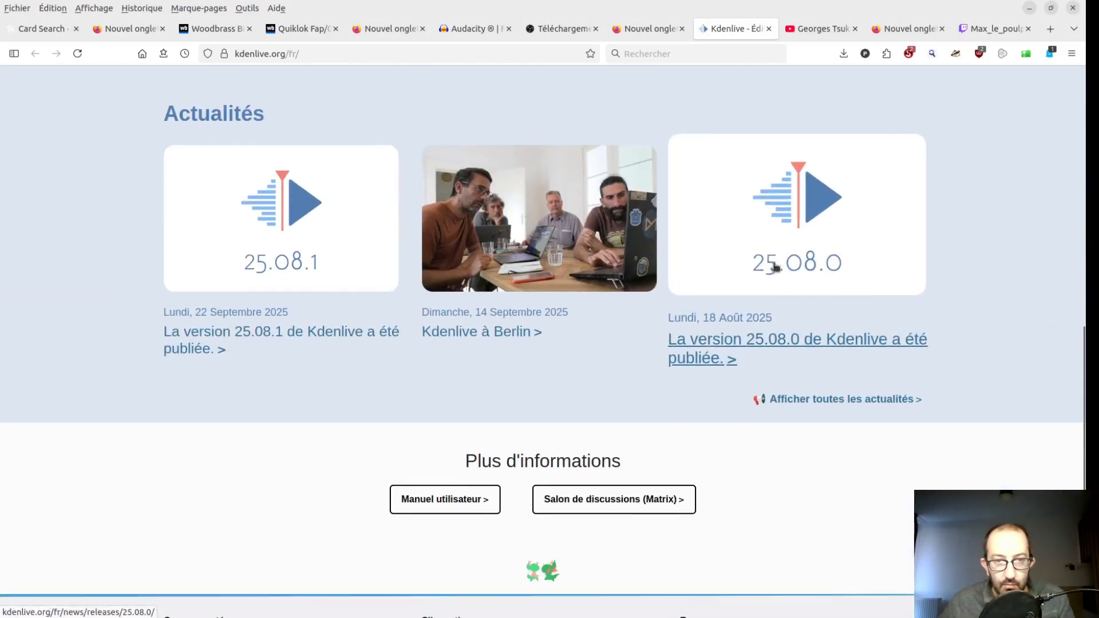
pyautogui.scroll(-2, 784, 268)
pyautogui.scroll(3, 785, 267)
pyautogui.scroll(7, 782, 268)
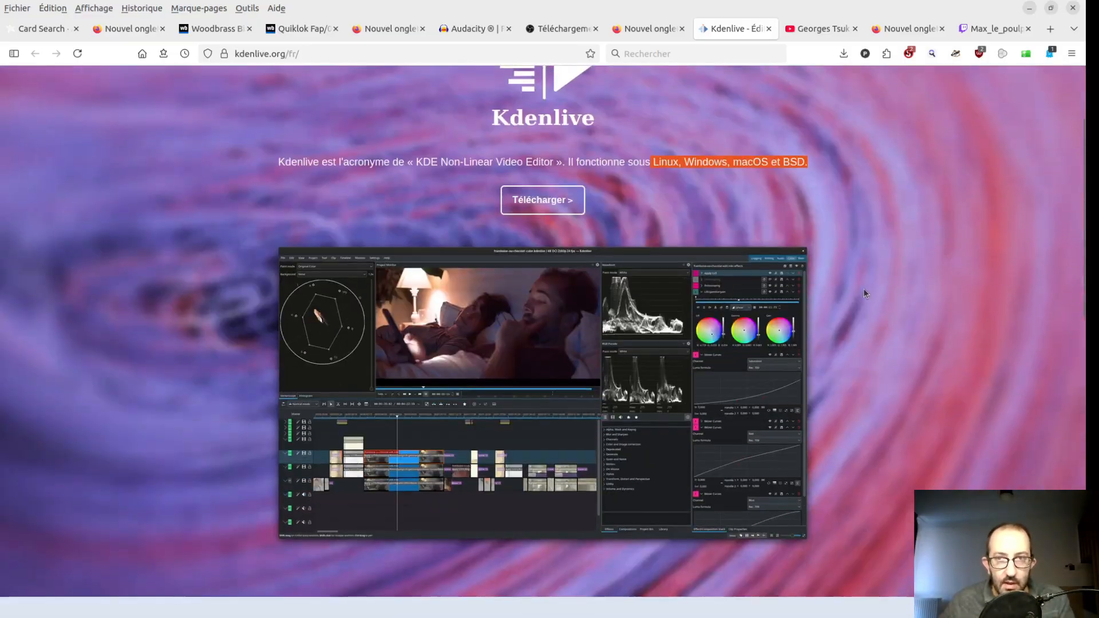
# - Show the YouTube channel that offers Kdenlive tutorials and look through its playlists
pyautogui.hotkey('ctrl', 'Tab')
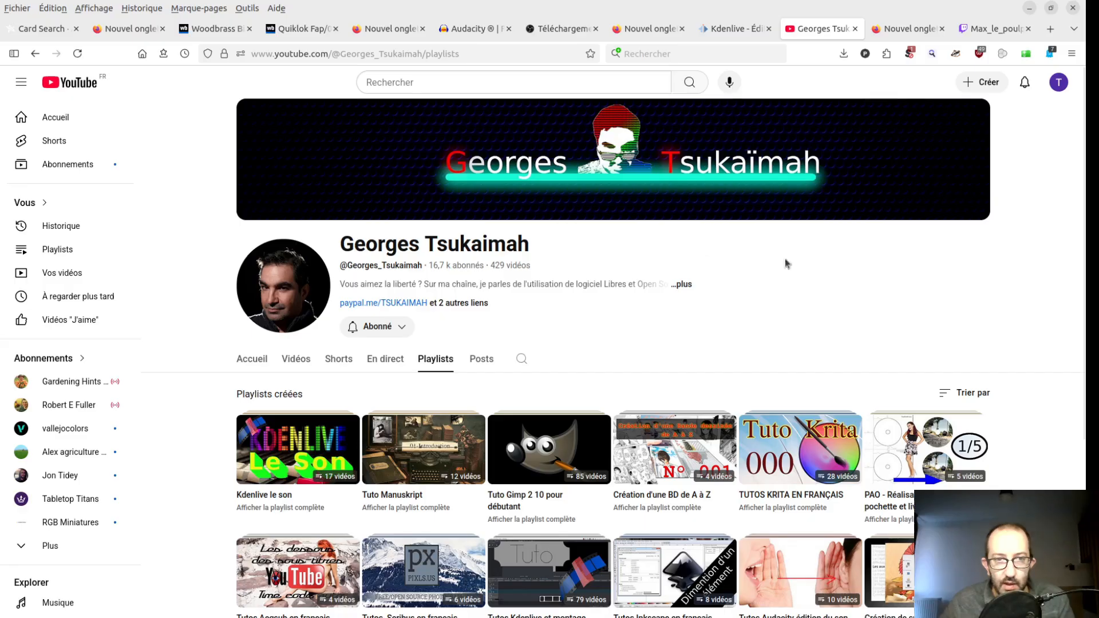
pyautogui.scroll(-2, 962, 283)
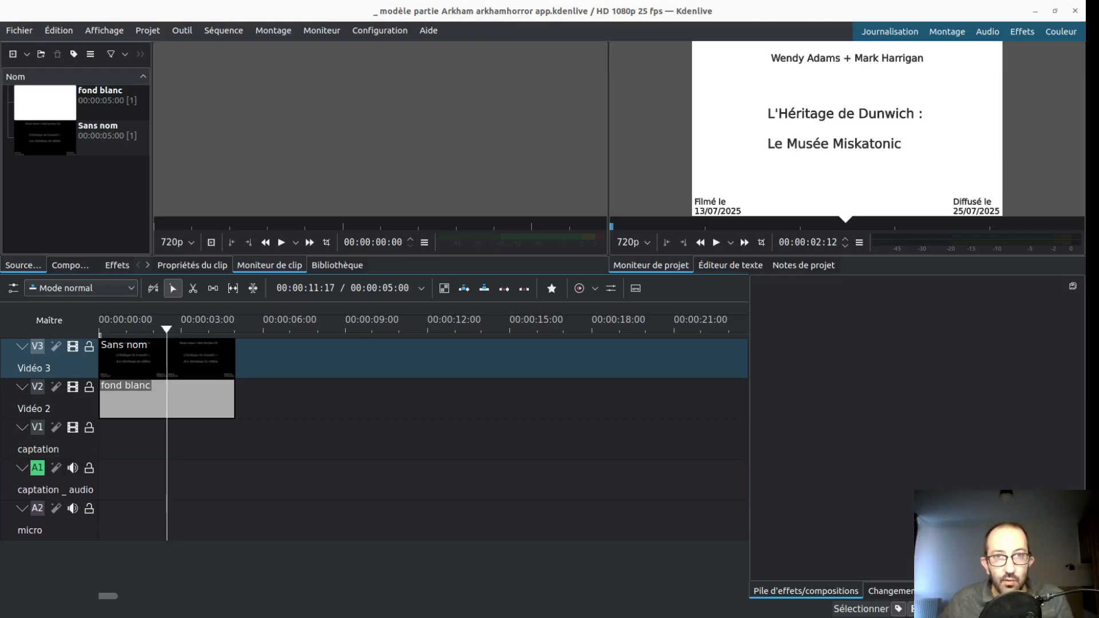
# - In Kdenlive, import Carcosa _ Daisy et Tommy v2 _ scénario 1.mkv and Carcosa _ Daisy et Tommy v2 _ scénario 1 _ traité.mp3 into the project
pyautogui.moveTo(412, 159); pyautogui.dragTo(109, 219)
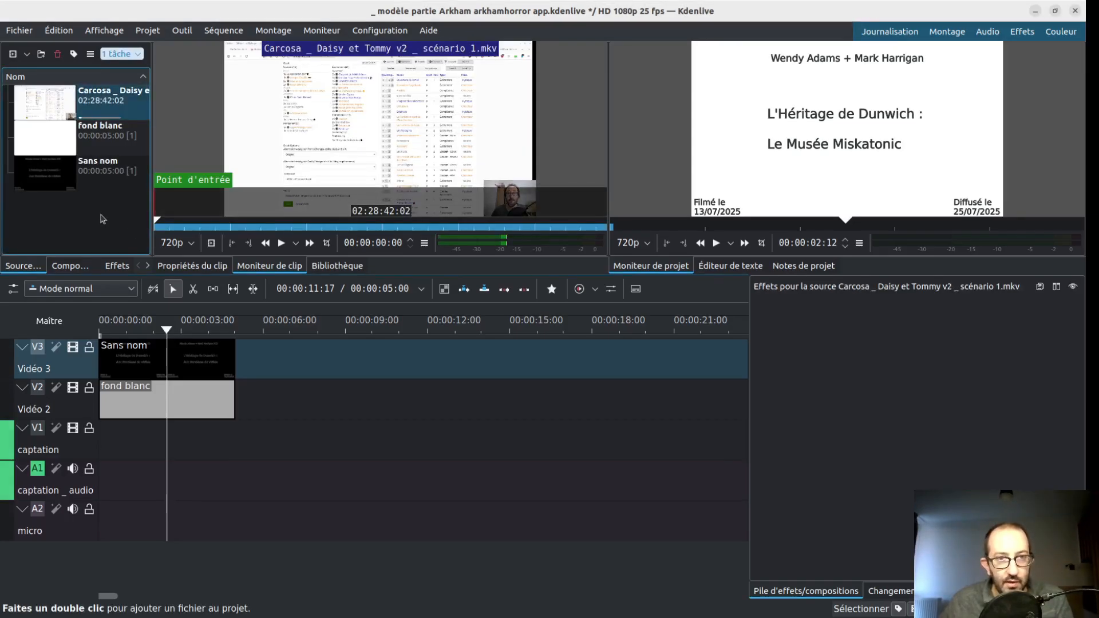
pyautogui.hotkey('alt', 'Tab')
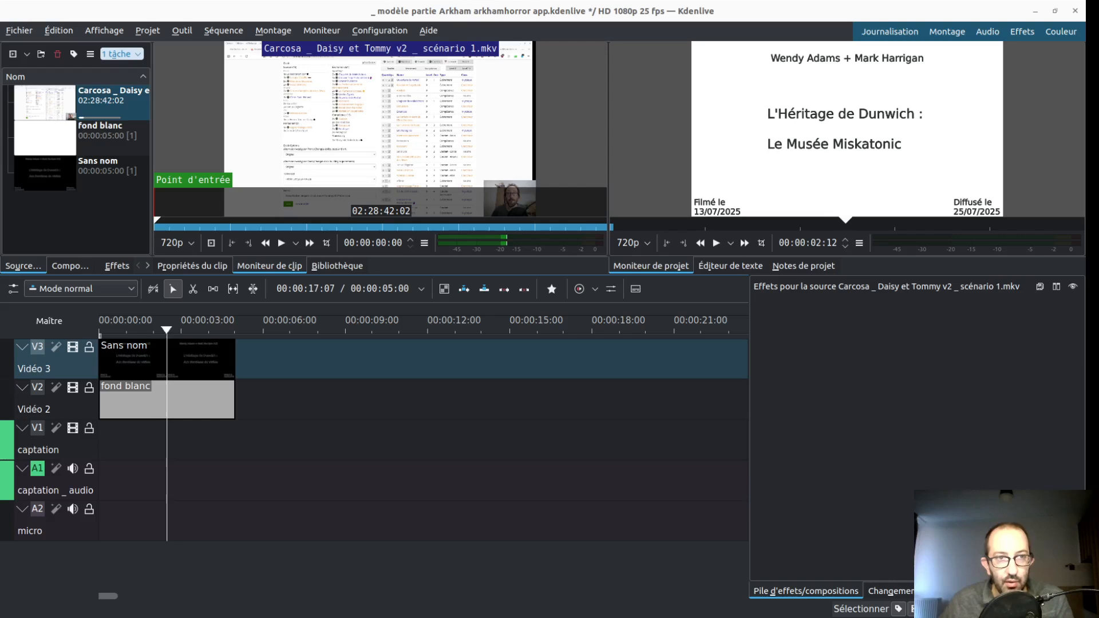
pyautogui.moveTo(89, 223); pyautogui.dragTo(81, 217)
pyautogui.hotkey('alt', 'Tab')
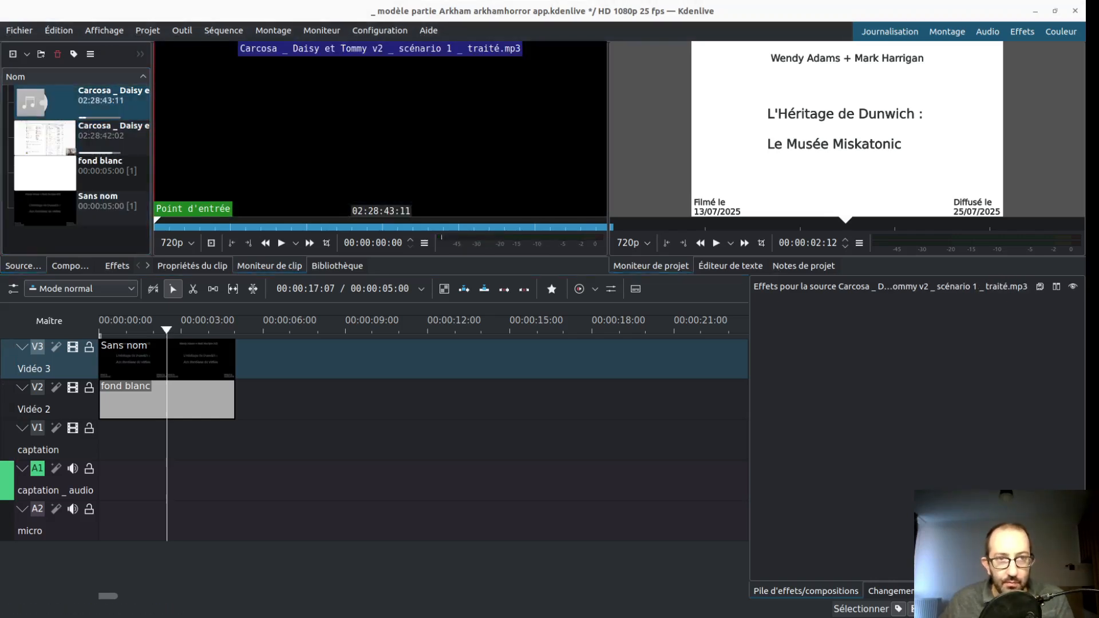
pyautogui.hotkey('alt', 'Tab')
# - Delete the fond blanc clip from the Vidéo 2 track to show the title without its background, and undo the deletion
pyautogui.click(174, 465)
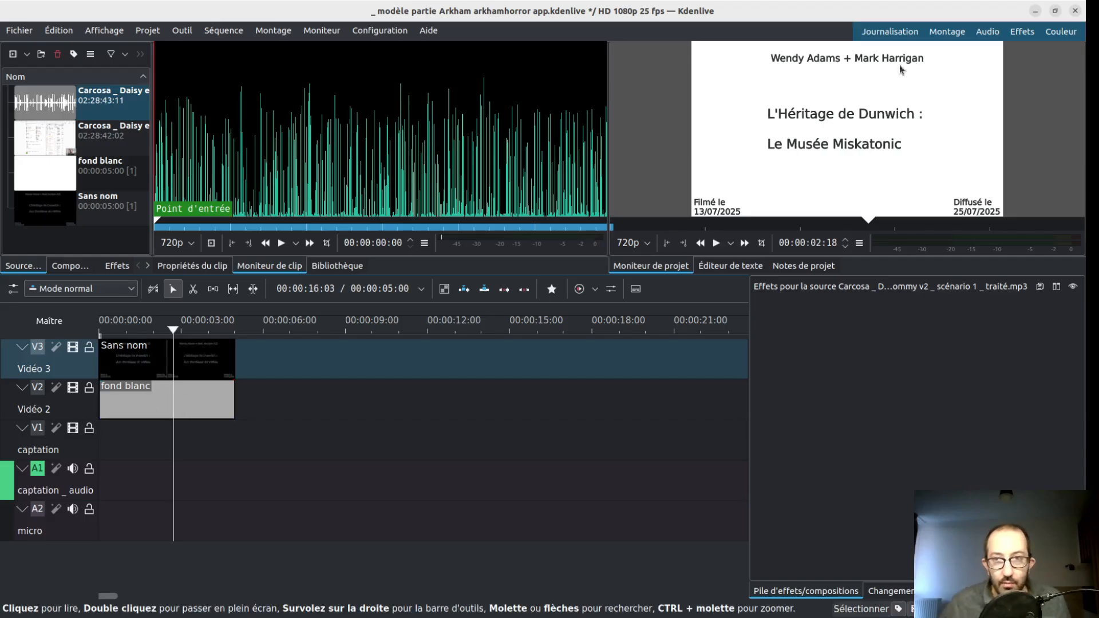
pyautogui.click(223, 396)
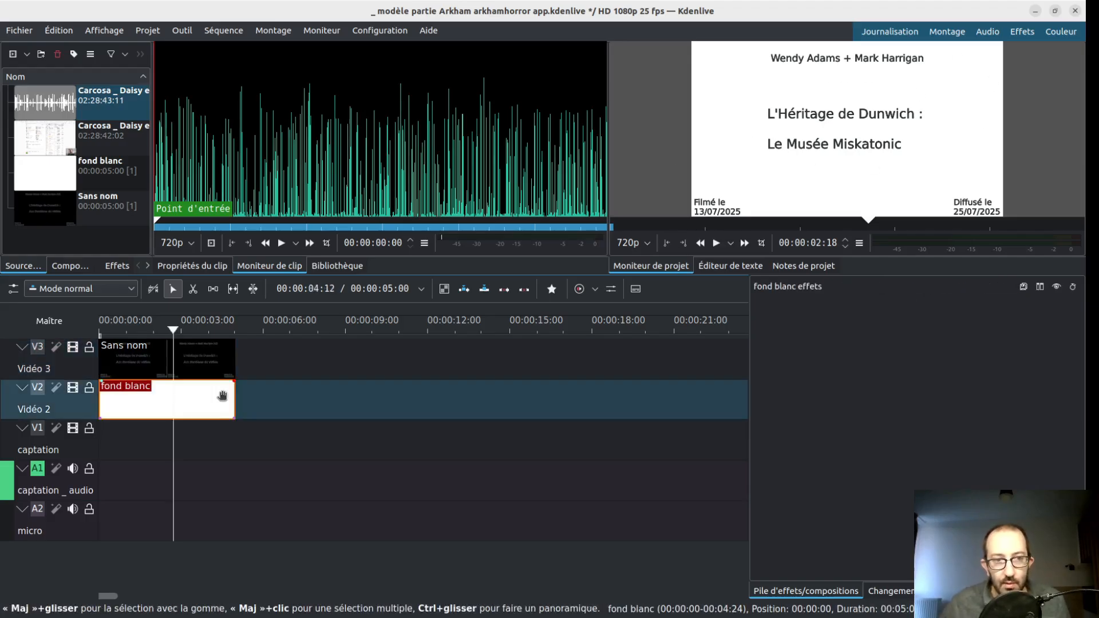
pyautogui.press('Delete')
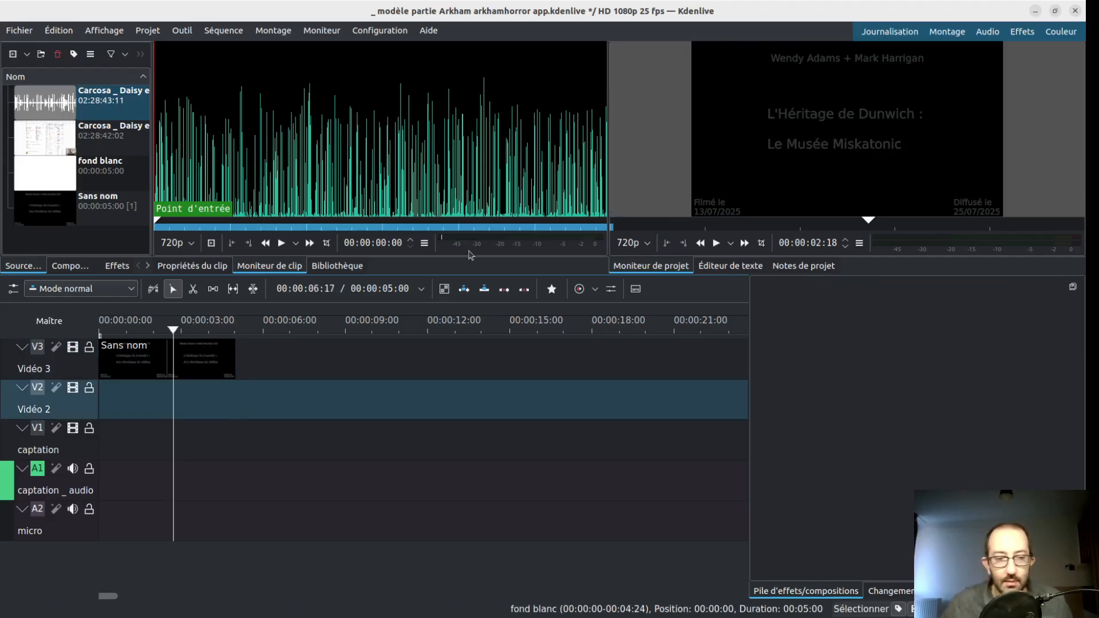
pyautogui.hotkey('ctrl', 'z')
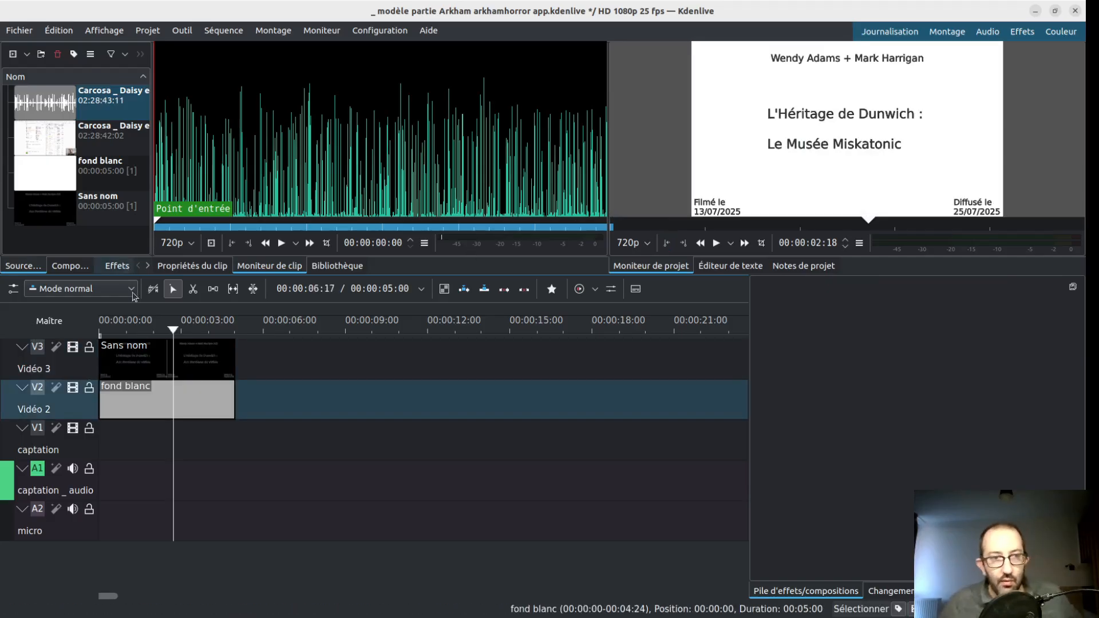
# - Select the Sans nom title clip on the Vidéo 3 track and preview its source in the clip monitor
pyautogui.click(207, 357)
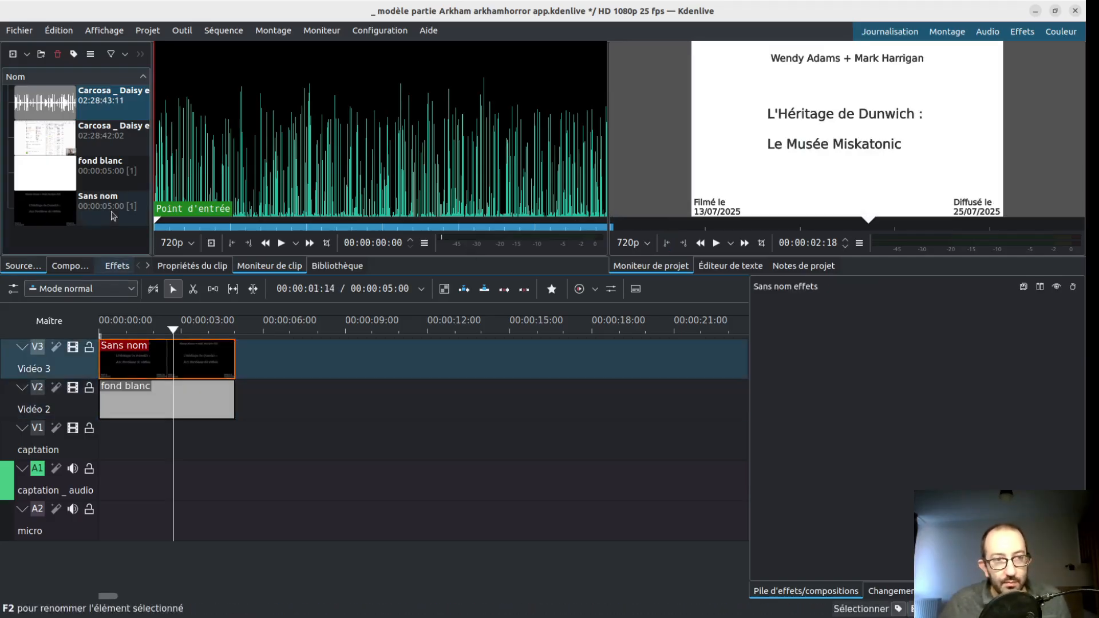
pyautogui.click(106, 214)
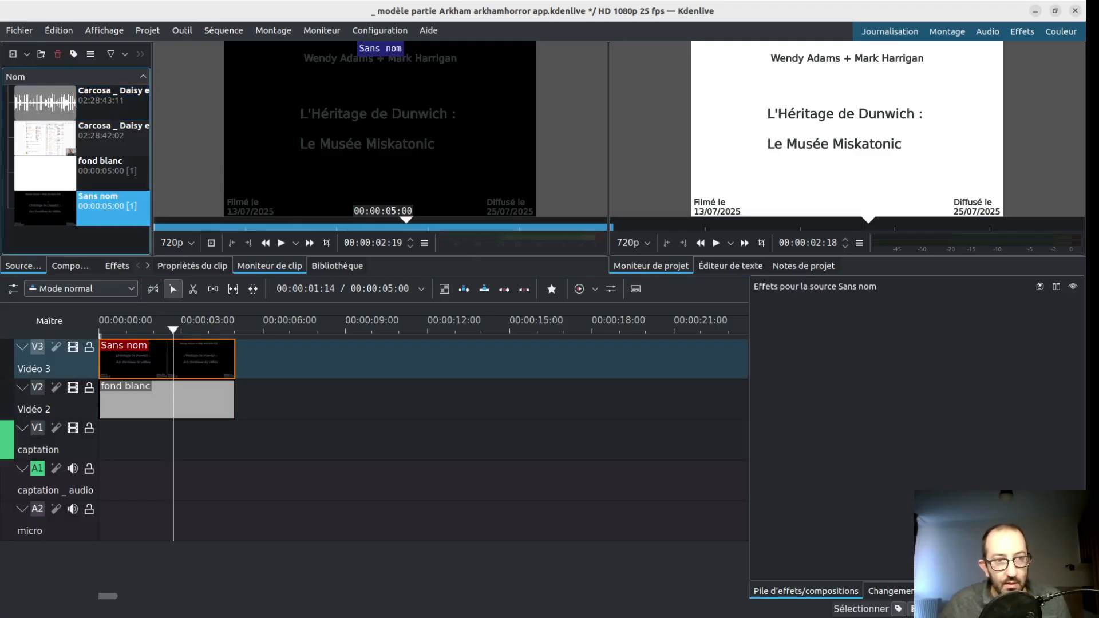
pyautogui.hotkey('ctrl', 'shift', 's')
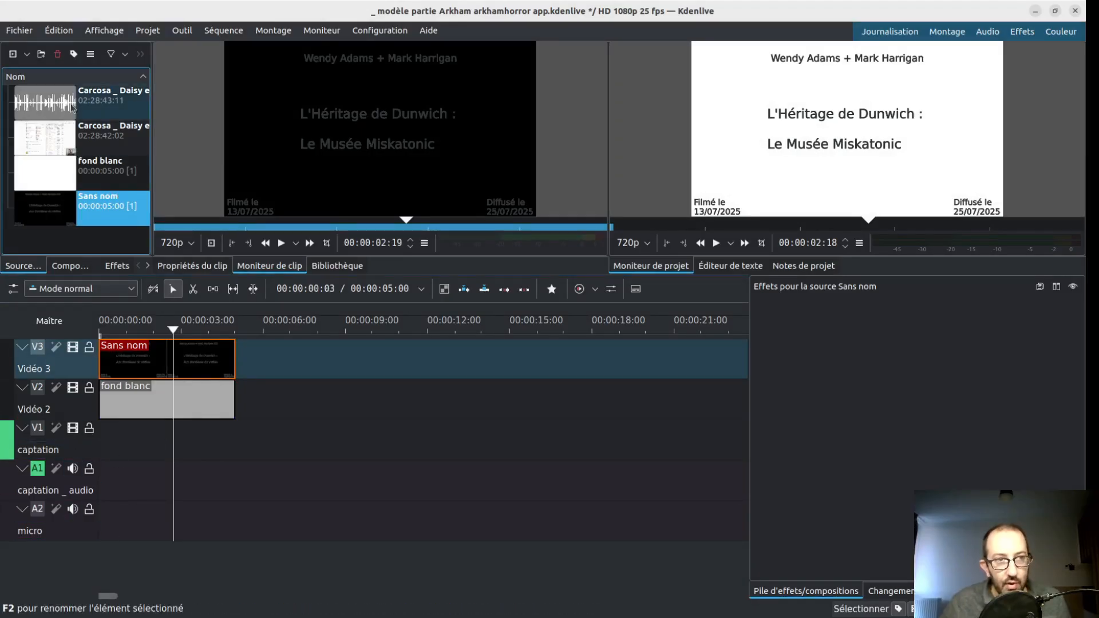
# - Place the traité.mp3 on the micro track and the scénario 1.mkv on the captation tracks, both starting at about 00:00:09
pyautogui.click(51, 112)
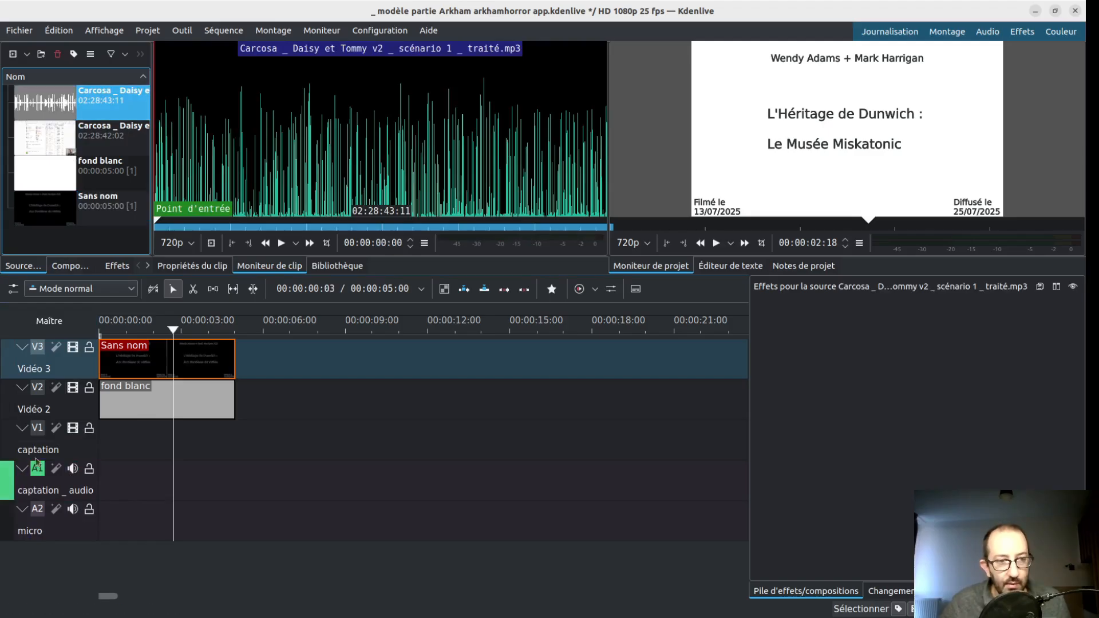
pyautogui.moveTo(57, 106); pyautogui.dragTo(342, 524)
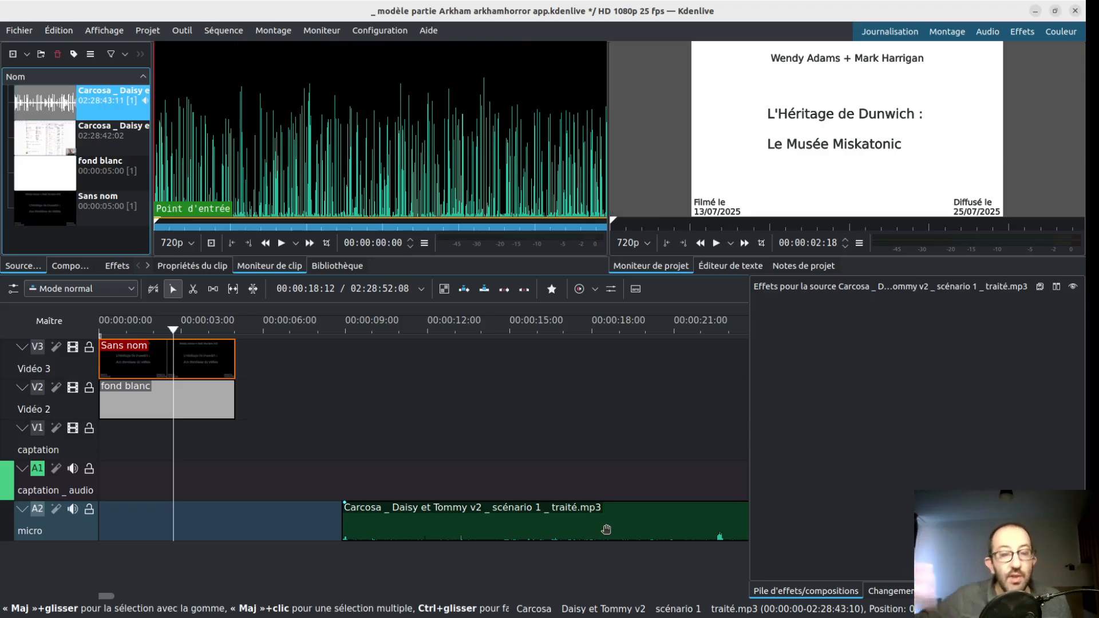
pyautogui.click(64, 145)
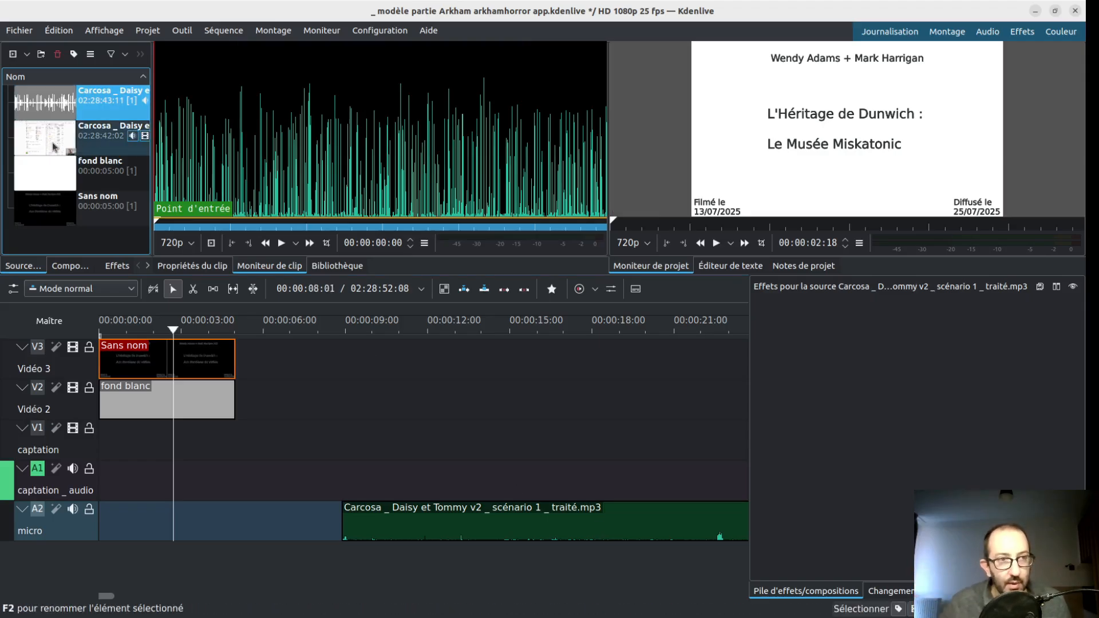
pyautogui.moveTo(64, 145); pyautogui.dragTo(338, 462)
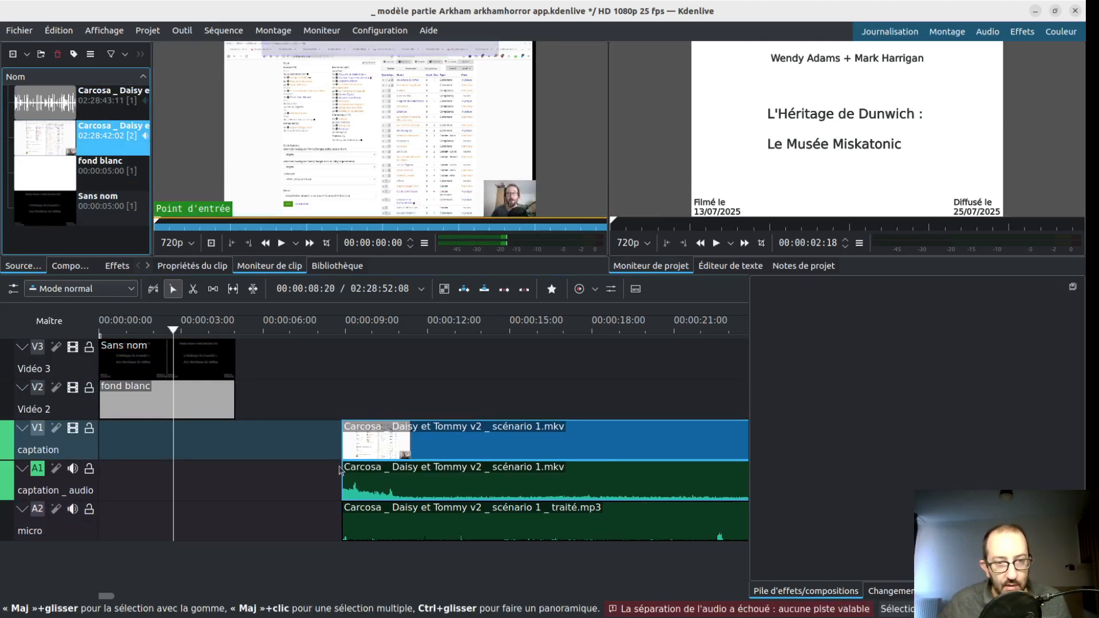
# - Move the mkv clip earlier so that its audio waveform peak lines up with the microphone peak at 00:00:35:13
pyautogui.hscroll(2, 339, 472)
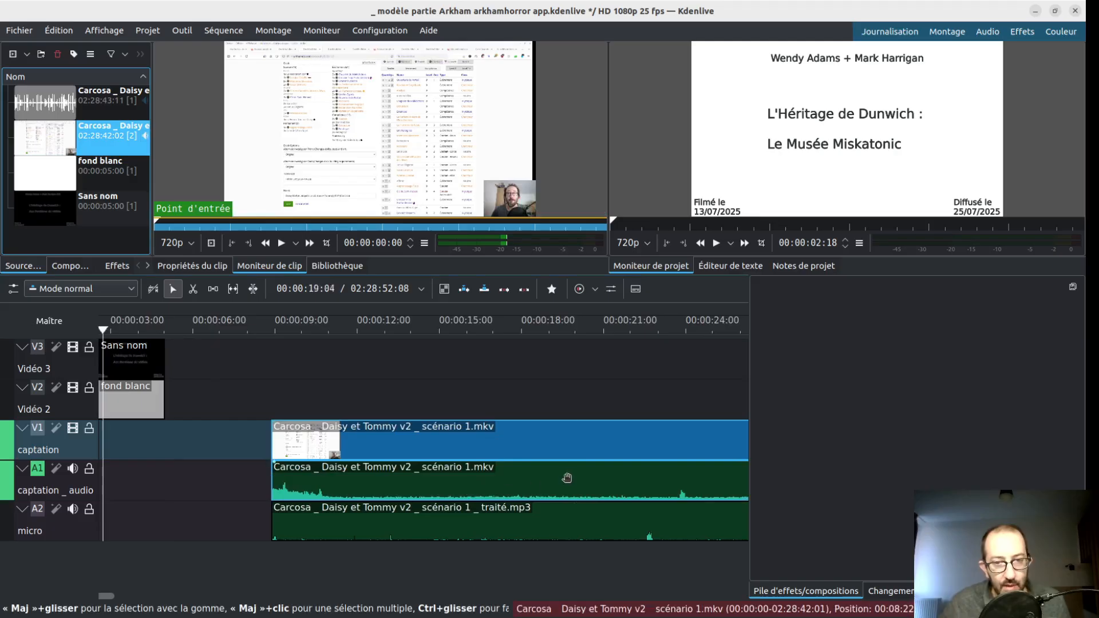
pyautogui.hscroll(10, 565, 482)
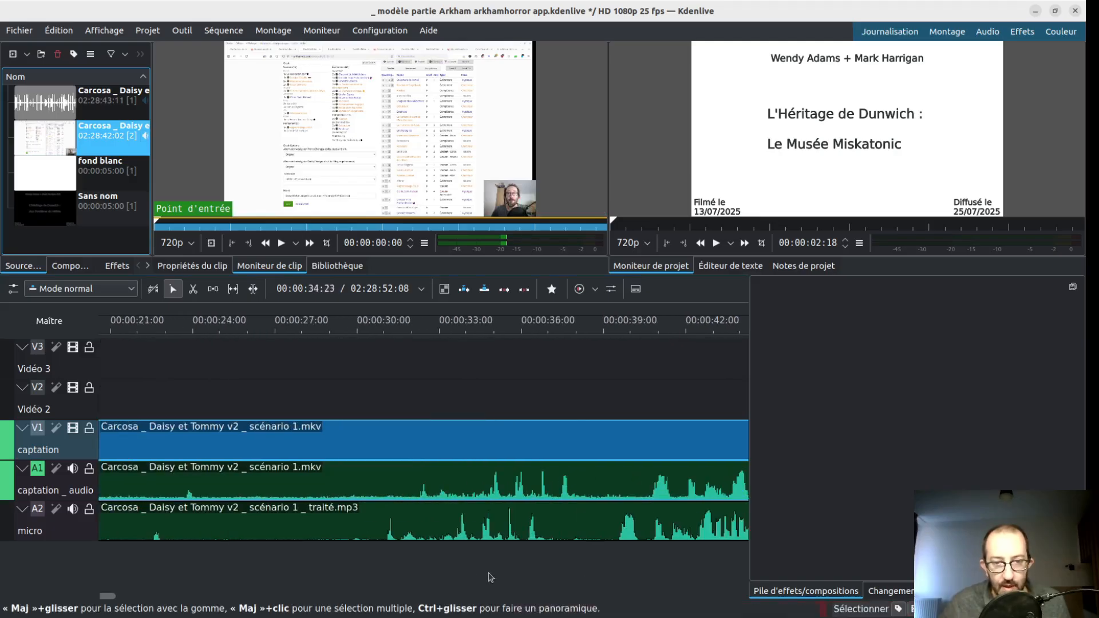
pyautogui.click(460, 575)
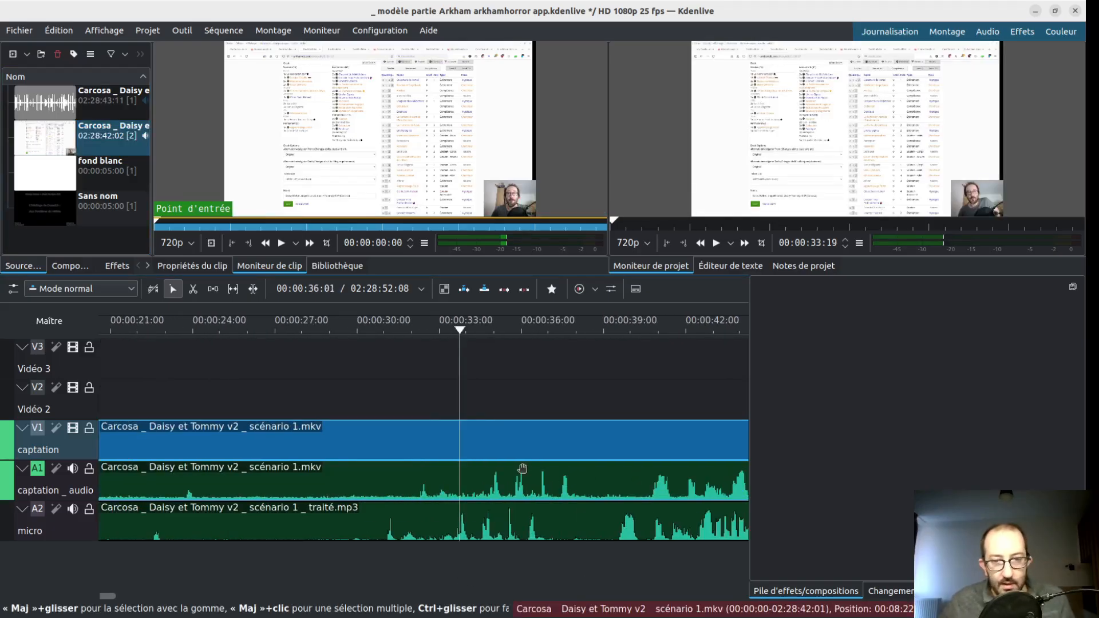
pyautogui.keyDown('ctrl'); pyautogui.scroll(5, 480, 572); pyautogui.keyUp('ctrl')
pyautogui.click(424, 562)
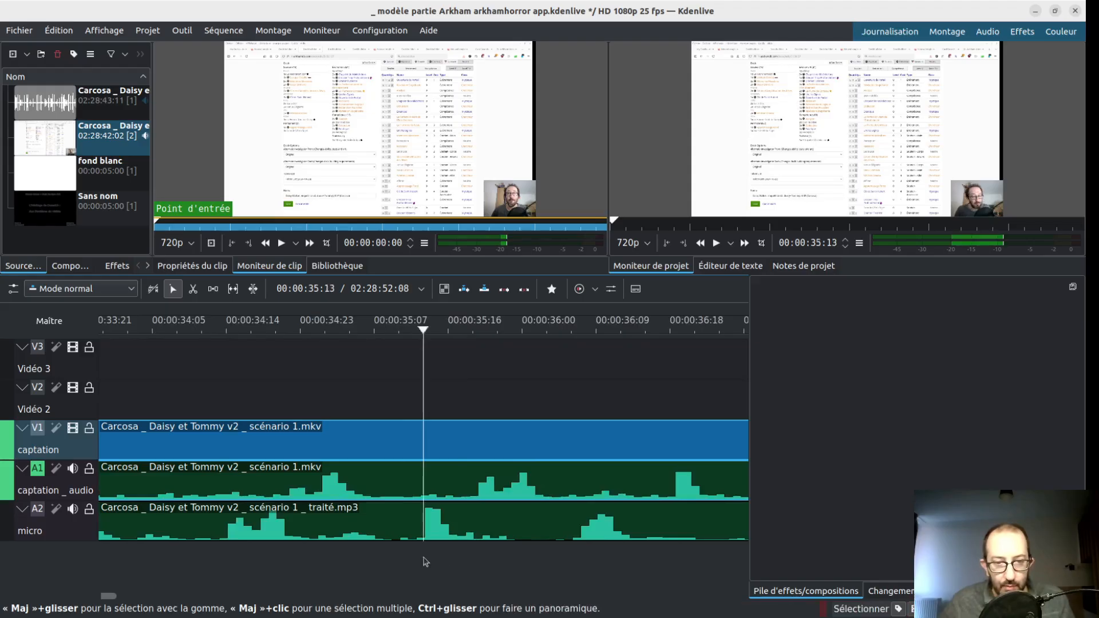
pyautogui.moveTo(638, 449); pyautogui.dragTo(385, 482)
pyautogui.scroll(-2, 395, 484)
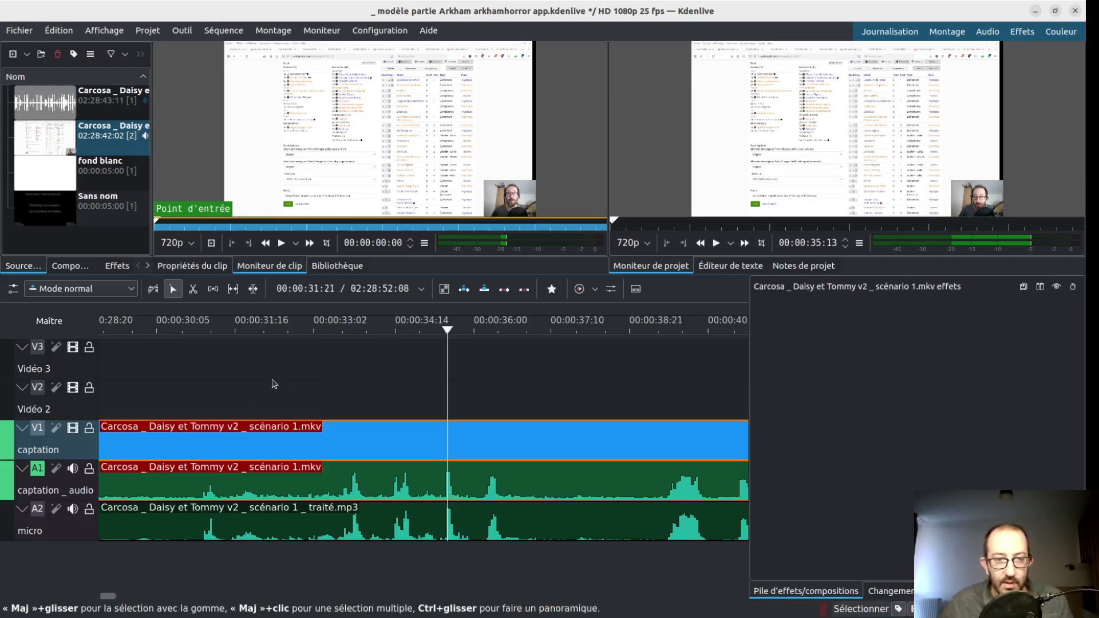
# - Play the timeline from 00:00:32:13 for a few seconds to check the synchronisation of both audio tracks
pyautogui.click(284, 382)
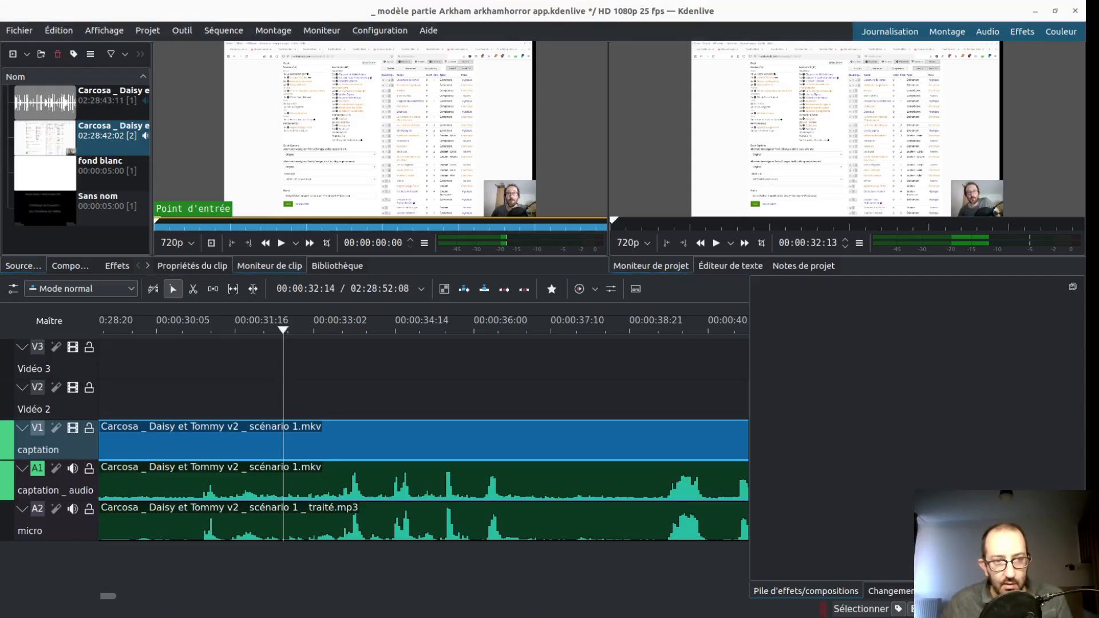
pyautogui.press('space')
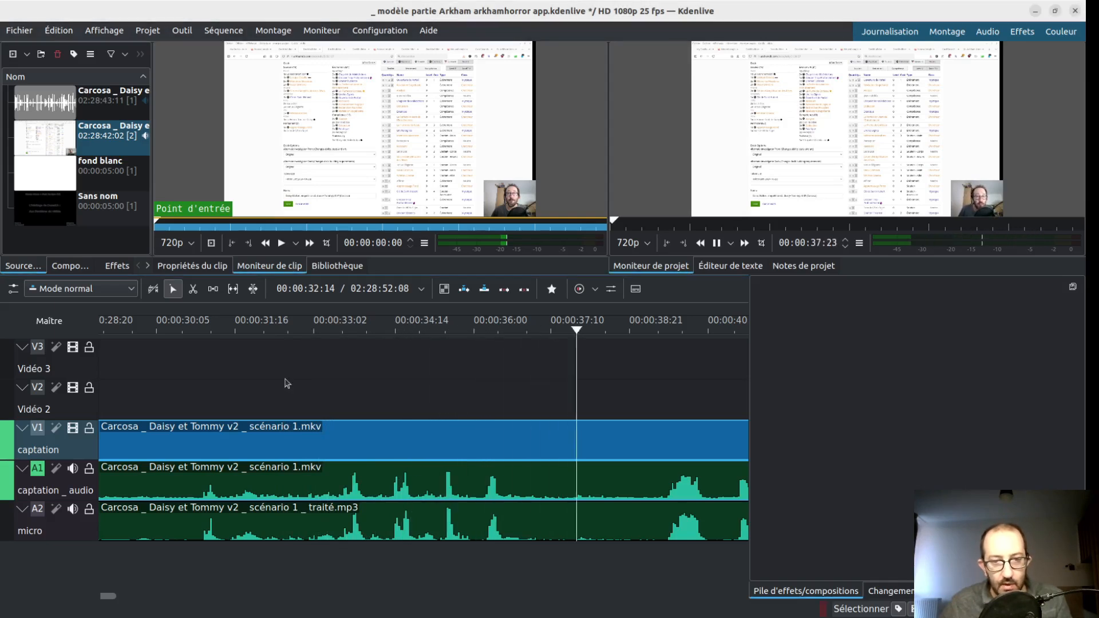
pyautogui.press('space')
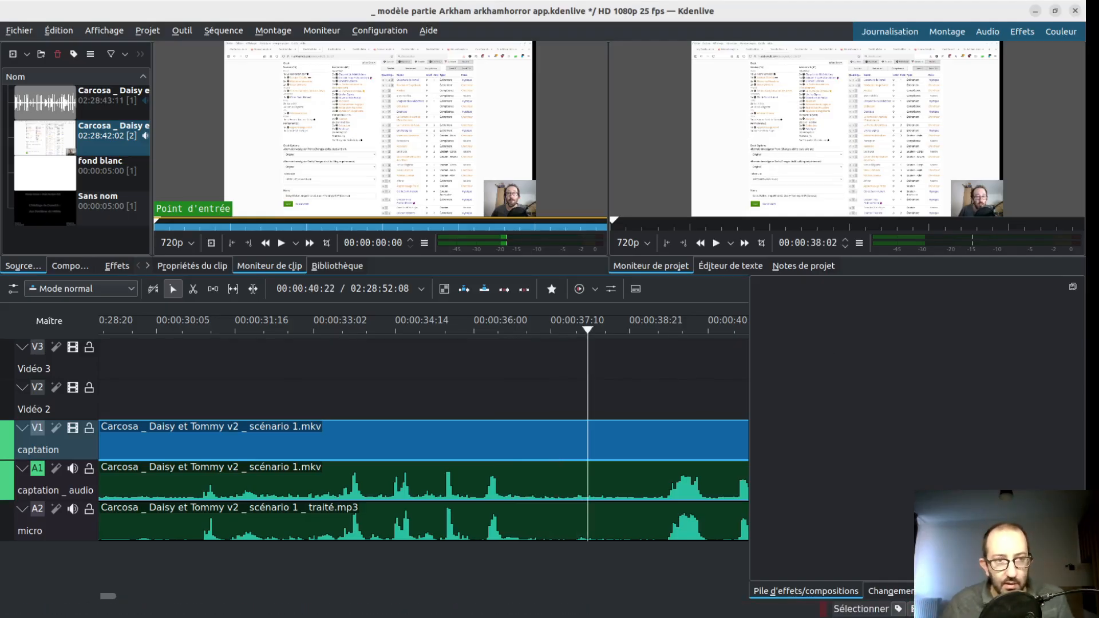
pyautogui.hotkey('alt', 'Tab')
pyautogui.hotkey('alt', 'Tab')
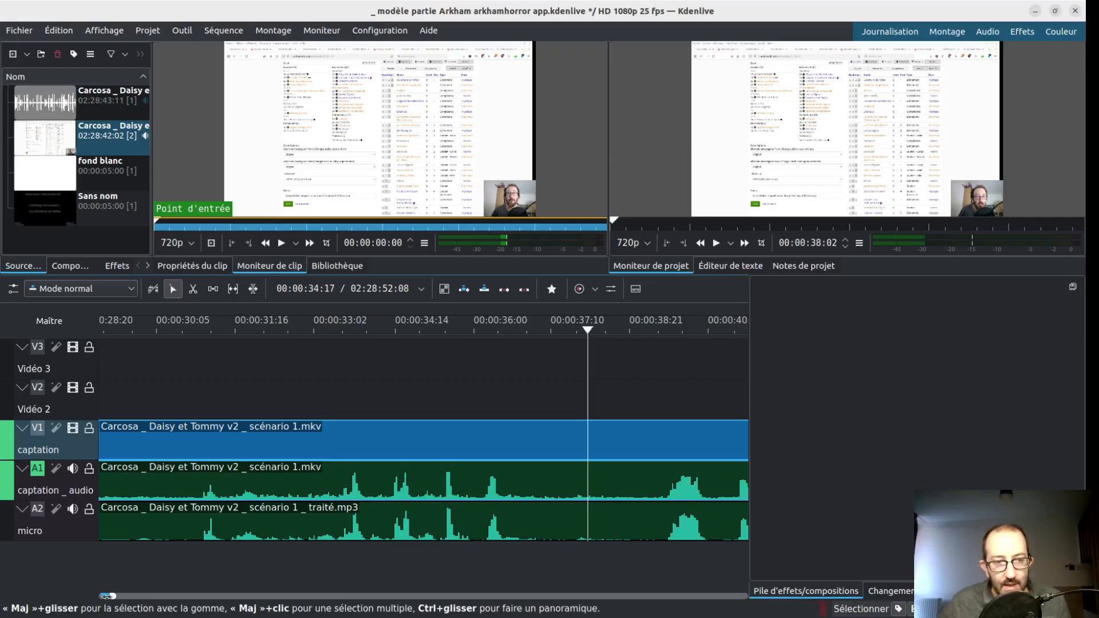
# - Go near the end of the recording, around 02:27:38, and compare the waveforms of the captation and micro tracks
pyautogui.scroll(-5, 590, 527)
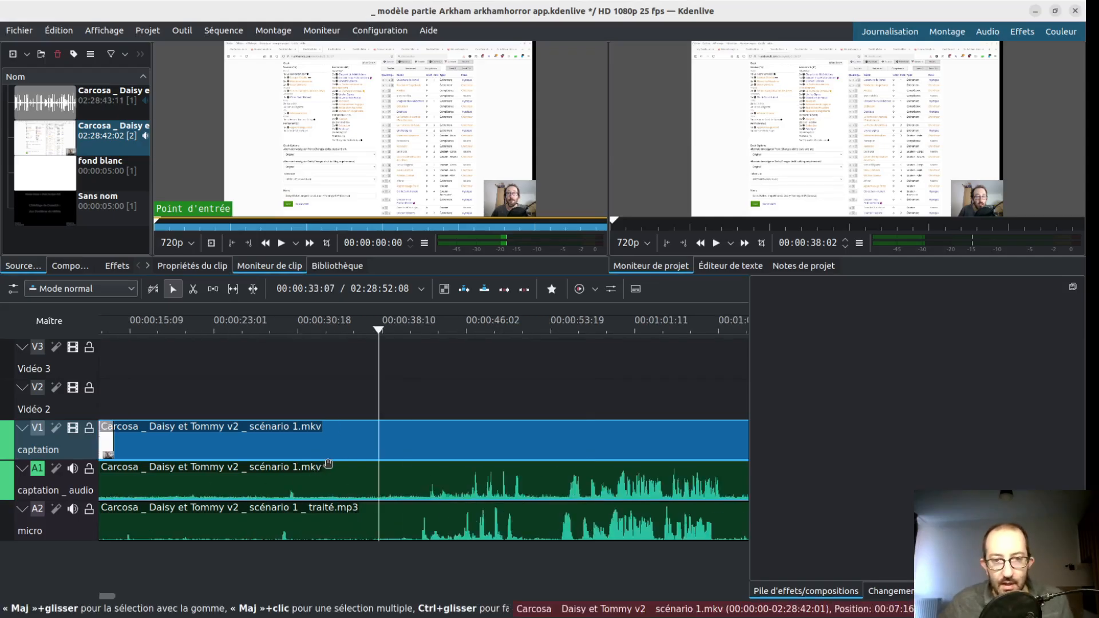
pyautogui.scroll(-5, 612, 525)
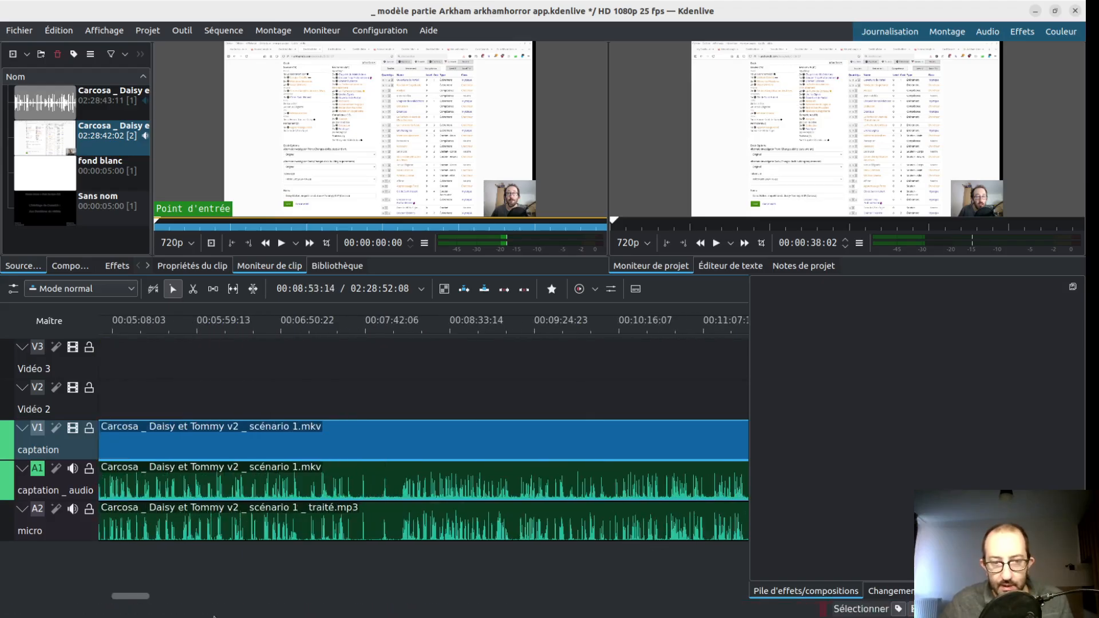
pyautogui.click(667, 596)
pyautogui.click(400, 568)
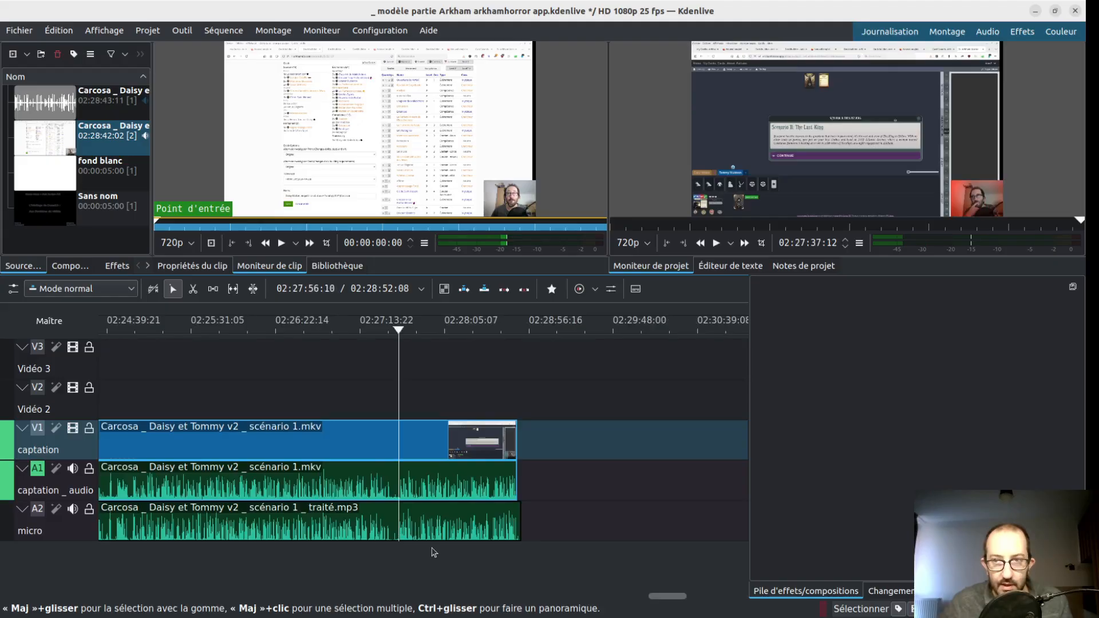
pyautogui.scroll(5, 433, 552)
pyautogui.hscroll(-5, 406, 556)
pyautogui.click(413, 551)
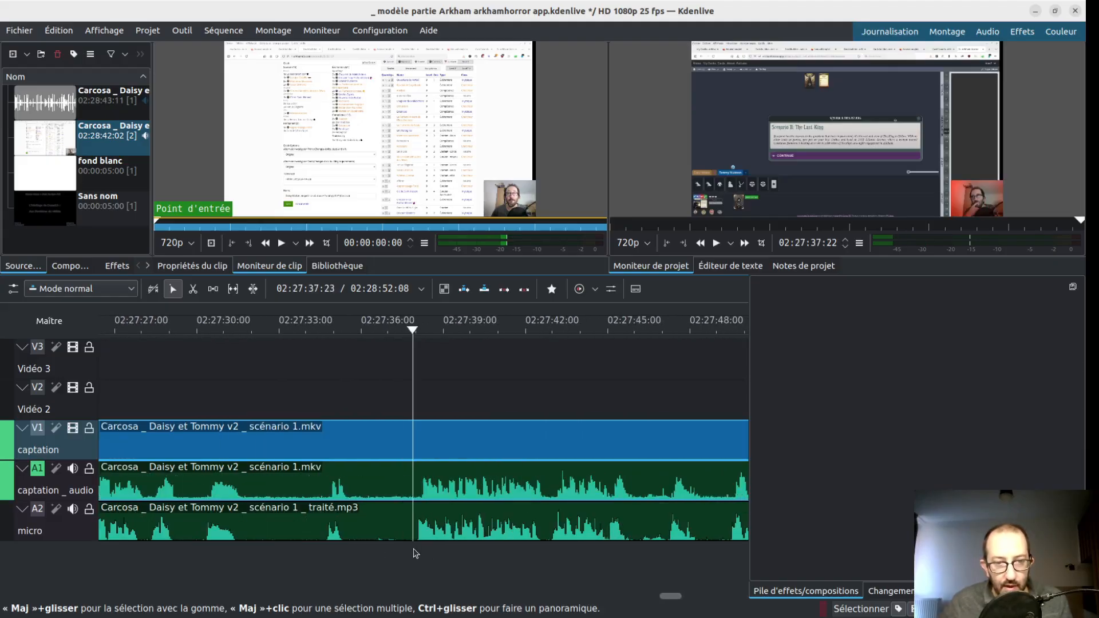
pyautogui.scroll(2, 418, 555)
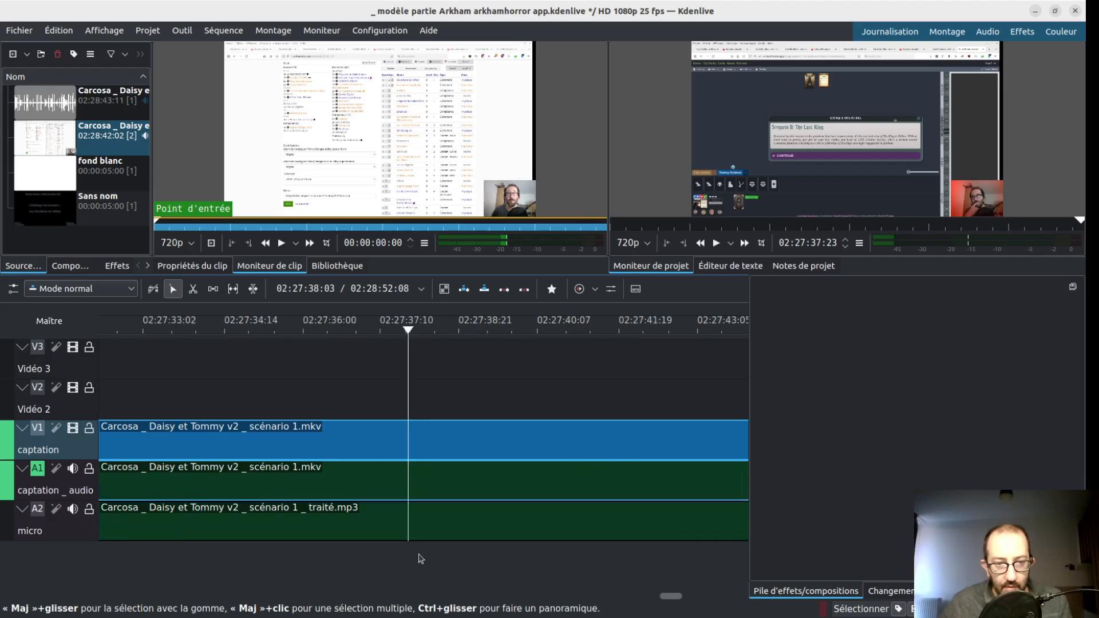
pyautogui.click(416, 557)
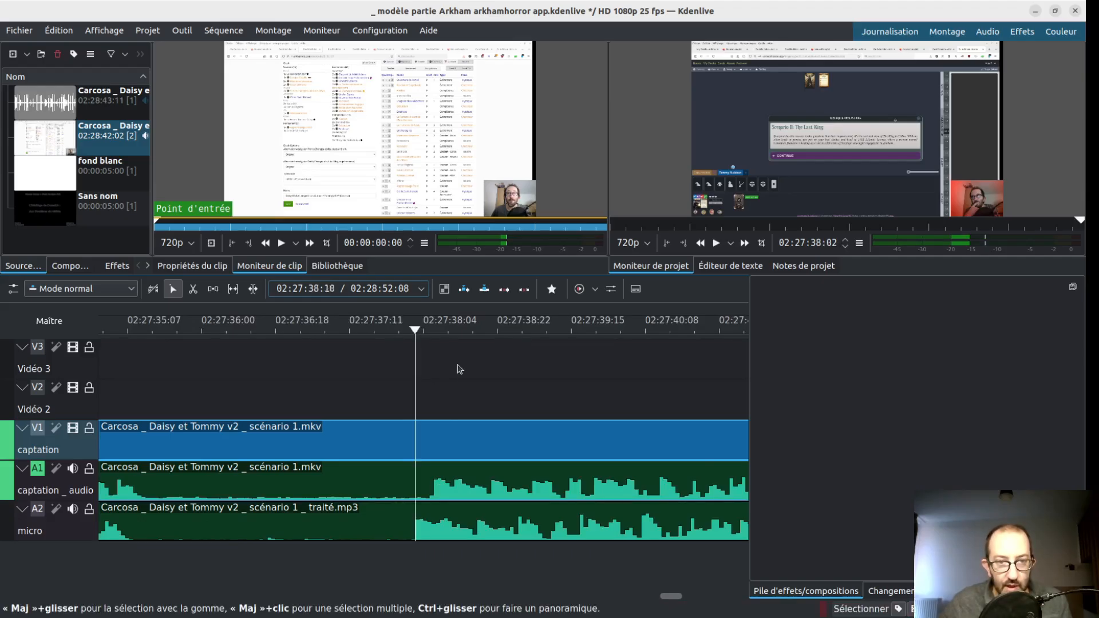
# - Measure the offset between the two audio tracks by stepping frame by frame from the captation onset back to the micro onset
pyautogui.click(436, 404)
pyautogui.press('Left')
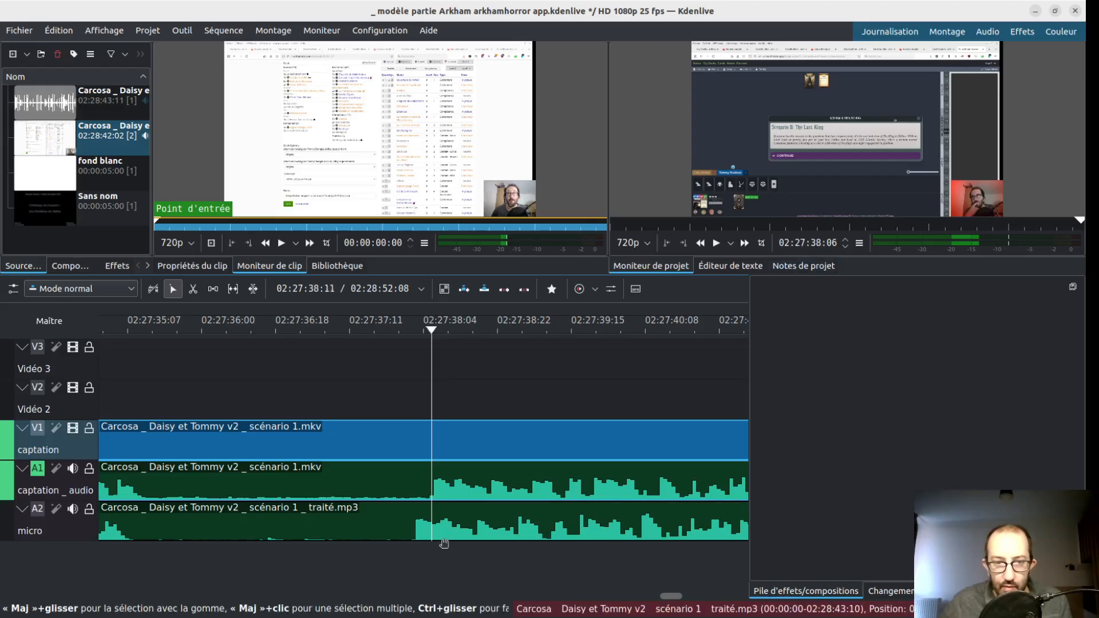
pyautogui.press('Left')
pyautogui.press('Left')
pyautogui.press('Left')
pyautogui.press('Left')
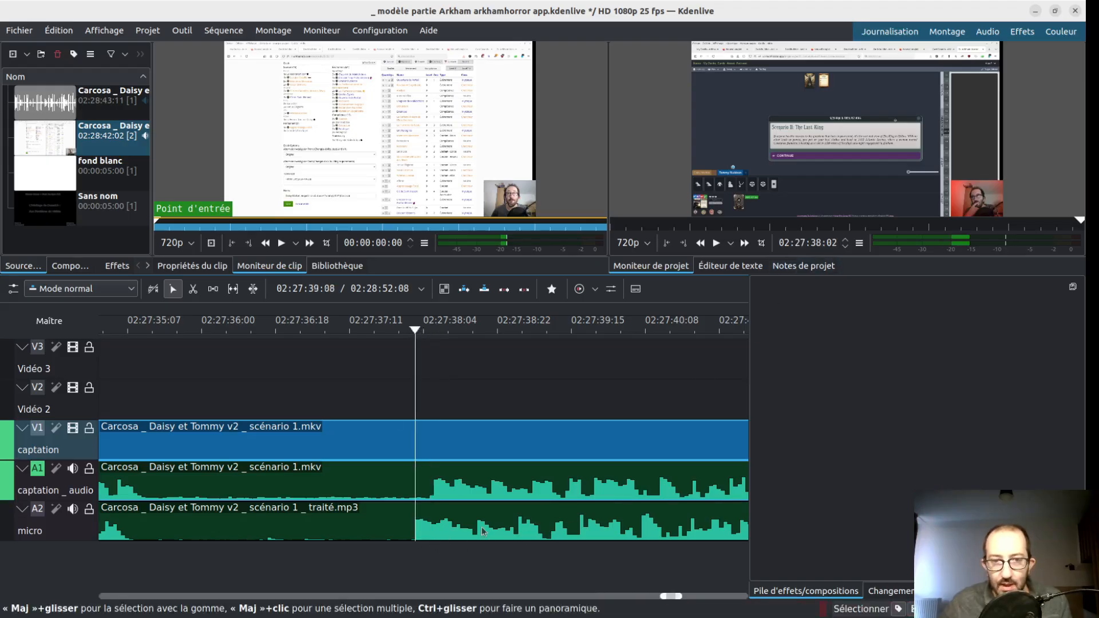
# - Play the passage around 02:27:38 to listen for the offset between the two audio tracks
pyautogui.press('Left')
pyautogui.press('Left')
pyautogui.press('Left')
pyautogui.press('Left')
pyautogui.press('Left')
pyautogui.press('space')
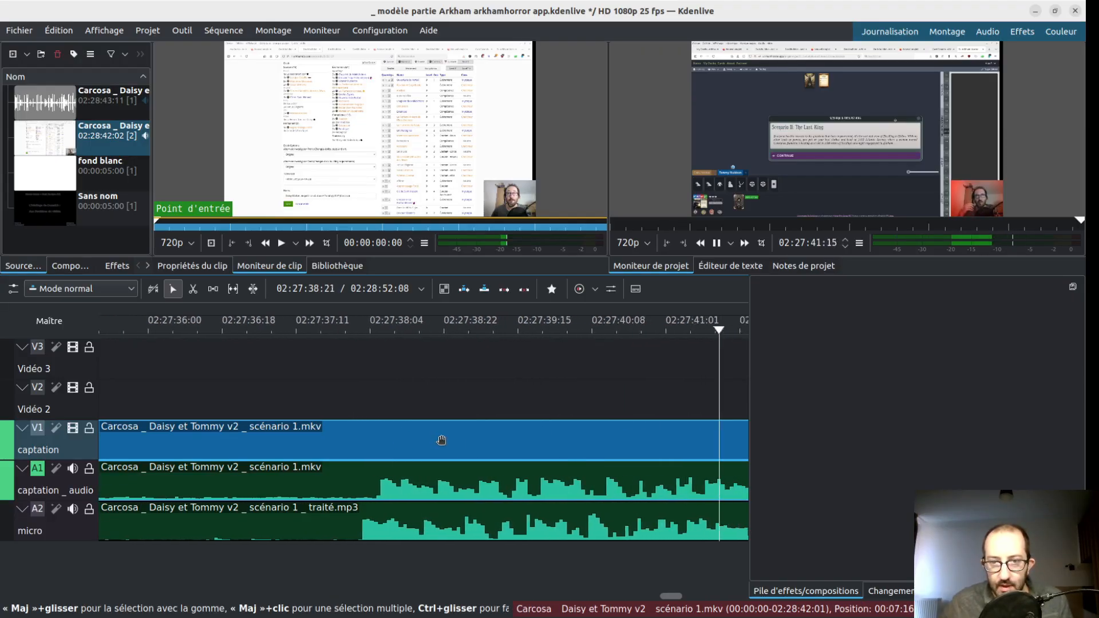
pyautogui.press('space')
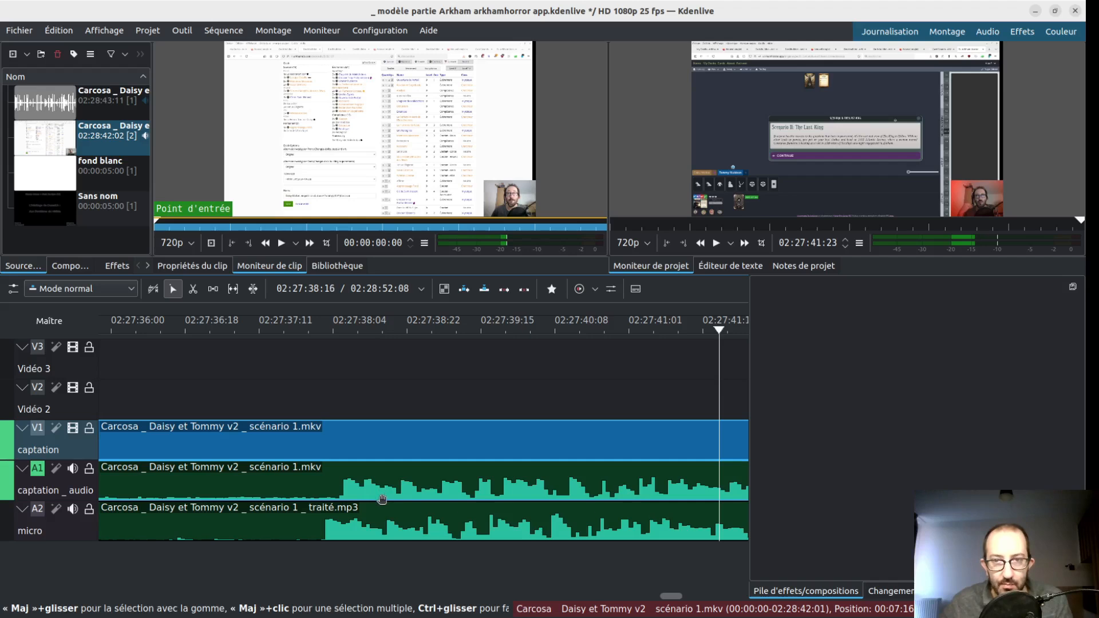
# - Delete the captation _ audio track from the timeline
pyautogui.click(77, 493)
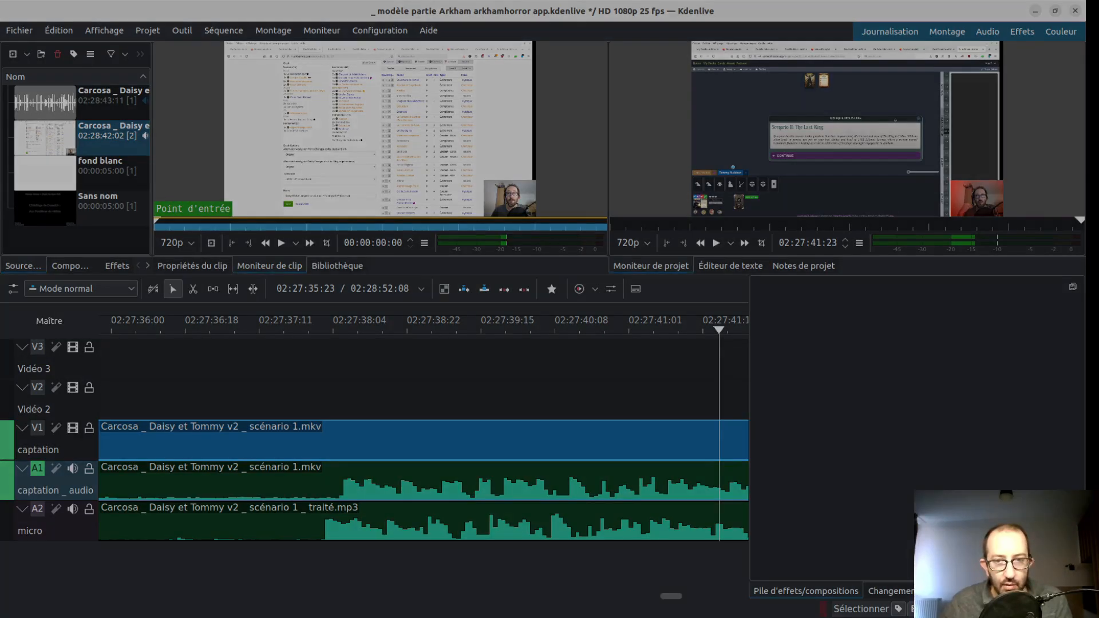
pyautogui.click(641, 415)
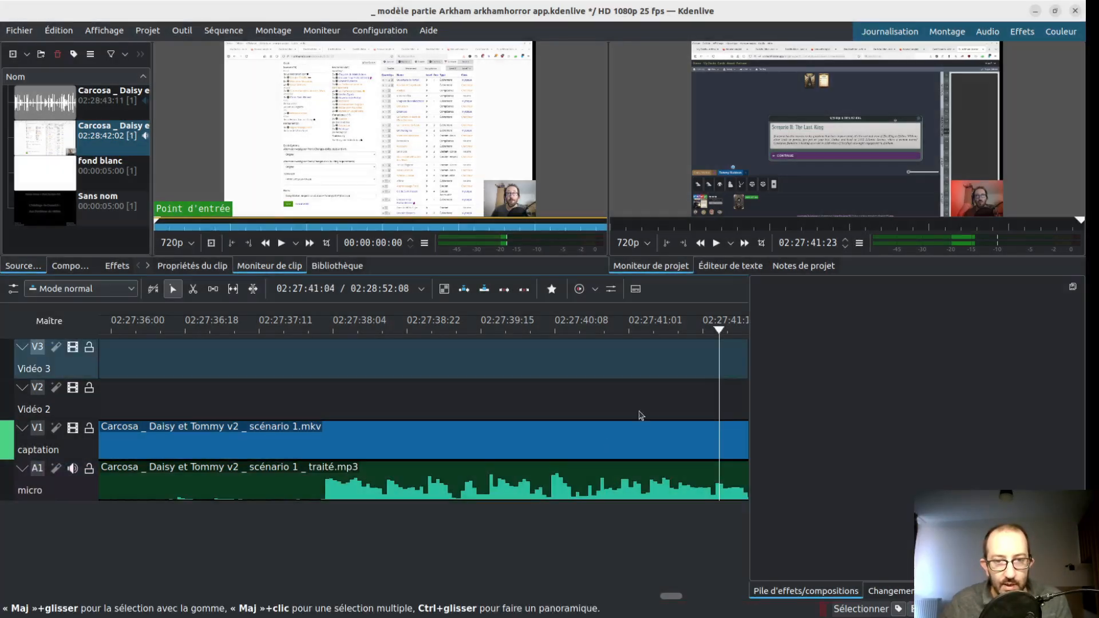
# - Select the captation video and the micro audio clips together, and save the project as test making off.kdenlive
pyautogui.moveTo(497, 430); pyautogui.dragTo(520, 537)
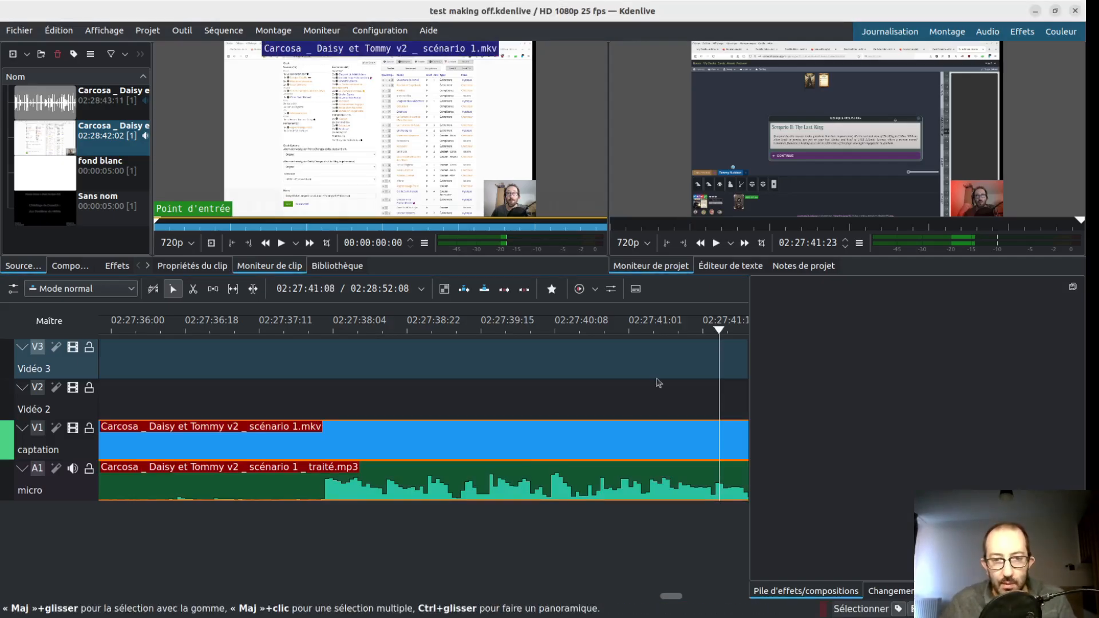
pyautogui.click(637, 398)
pyautogui.scroll(-3, 553, 469)
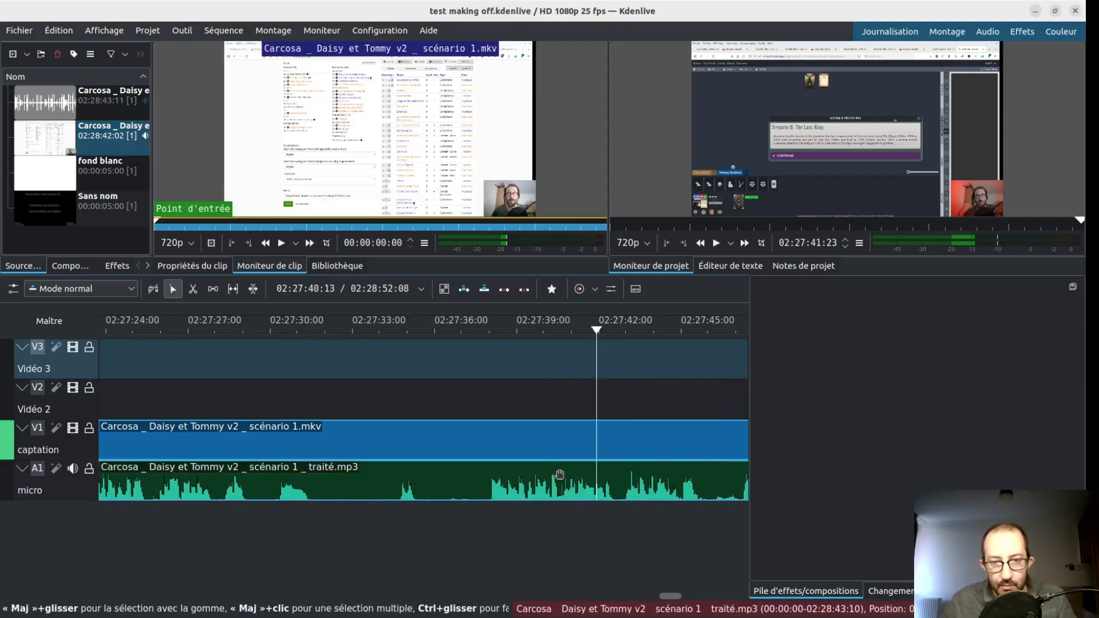
pyautogui.scroll(-5, 564, 487)
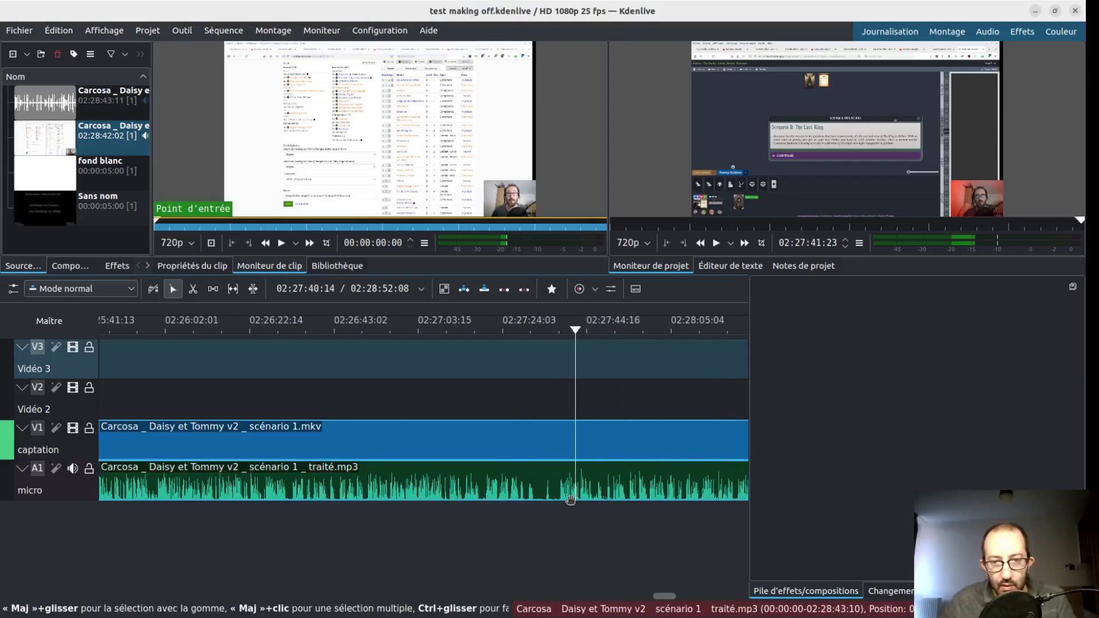
# - Examine the micro waveform from the beginning of the timeline to about 00:00:40 for where the speech starts
pyautogui.scroll(-2, 570, 499)
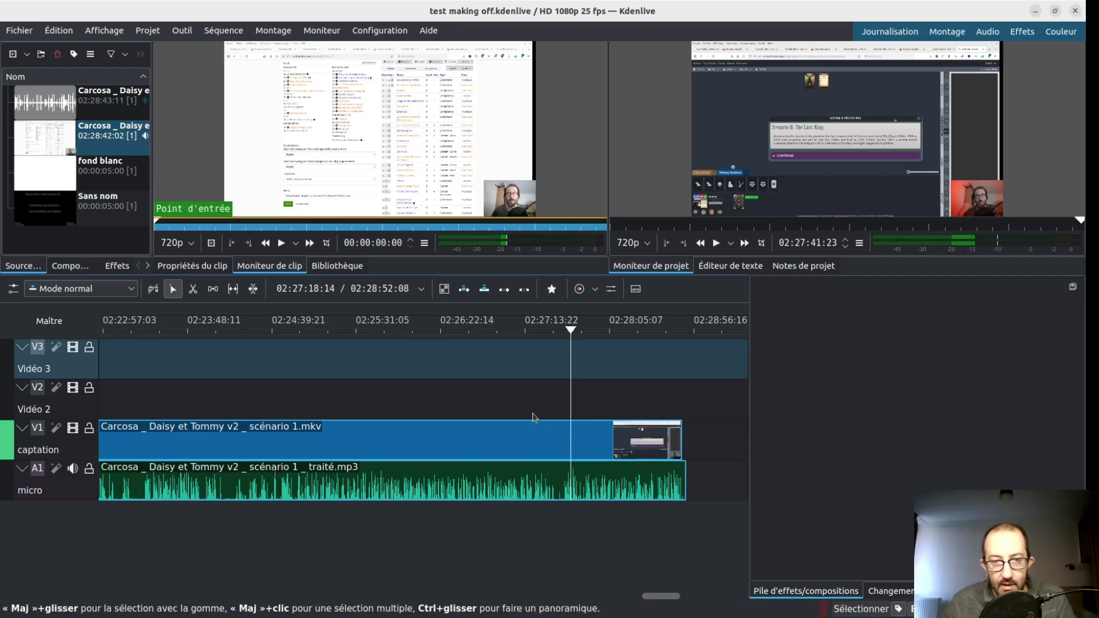
pyautogui.moveTo(662, 595); pyautogui.dragTo(72, 581)
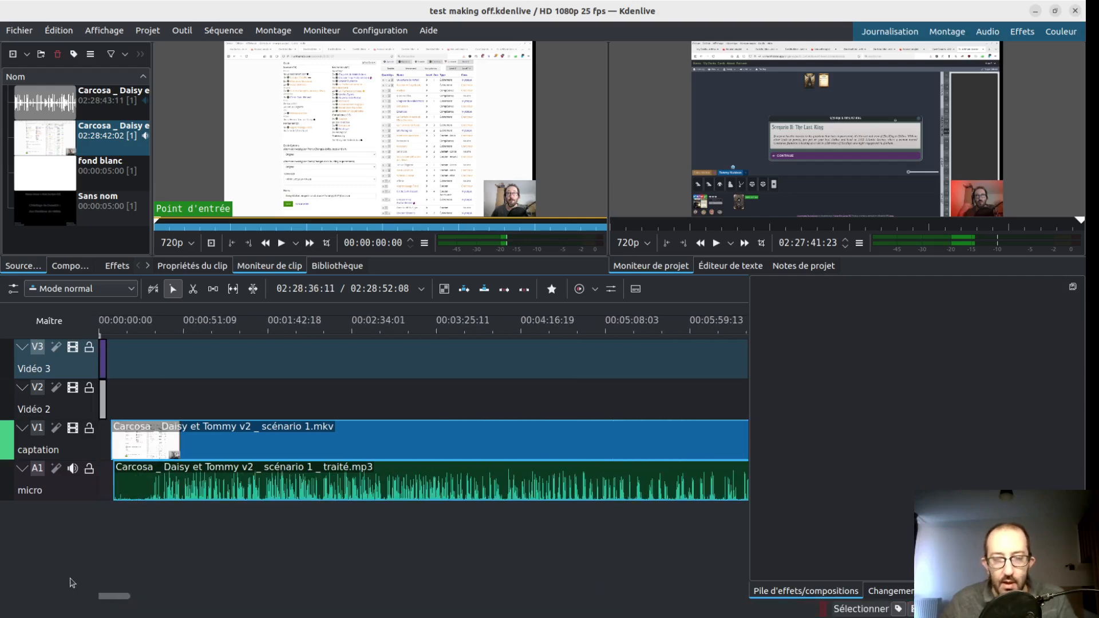
pyautogui.click(117, 534)
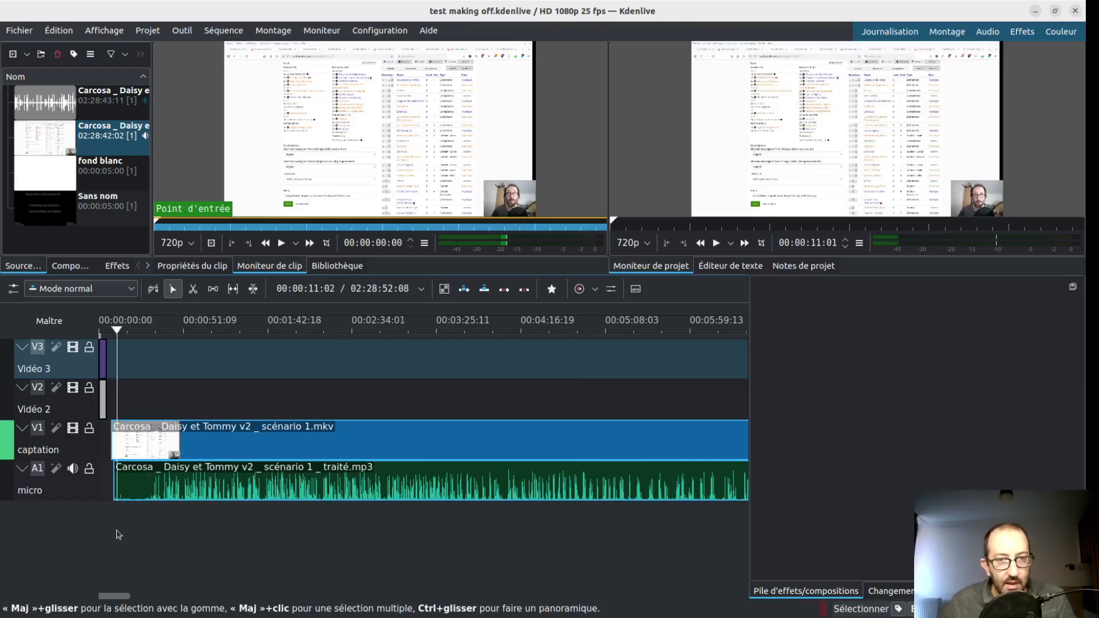
pyautogui.scroll(4, 117, 535)
pyautogui.scroll(5, 136, 523)
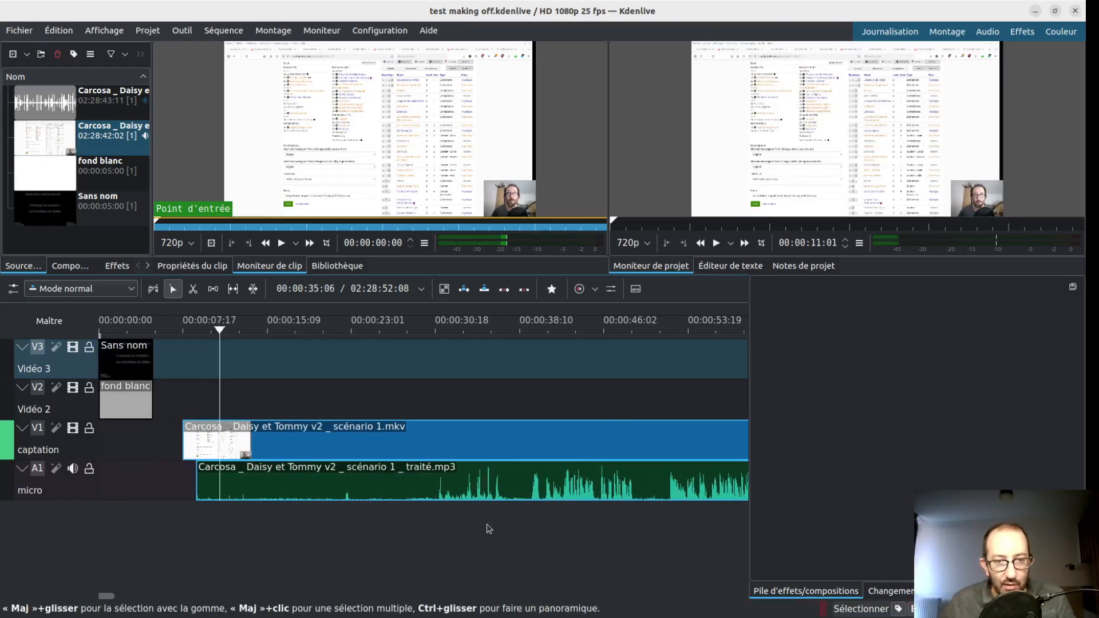
pyautogui.scroll(2, 464, 537)
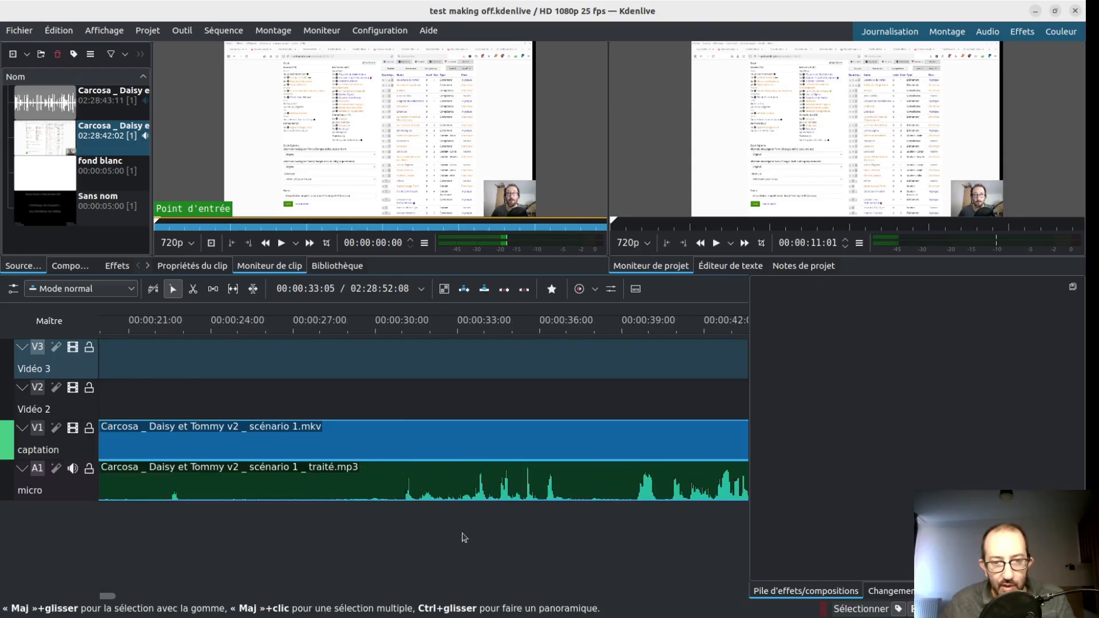
pyautogui.click(396, 525)
pyautogui.moveTo(433, 534); pyautogui.dragTo(626, 553)
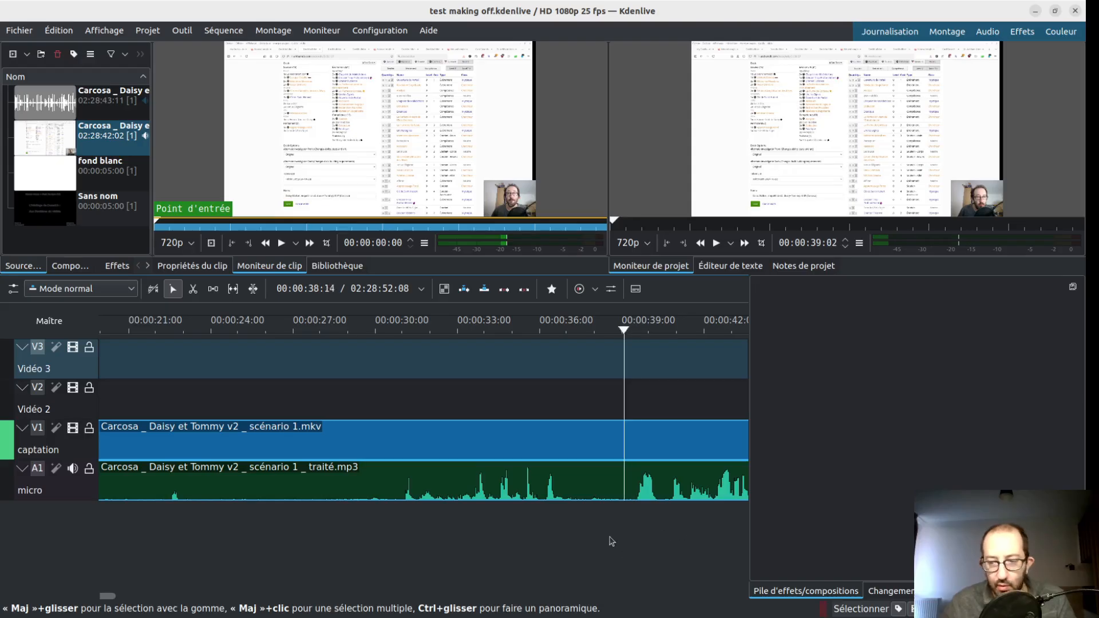
pyautogui.scroll(2, 612, 541)
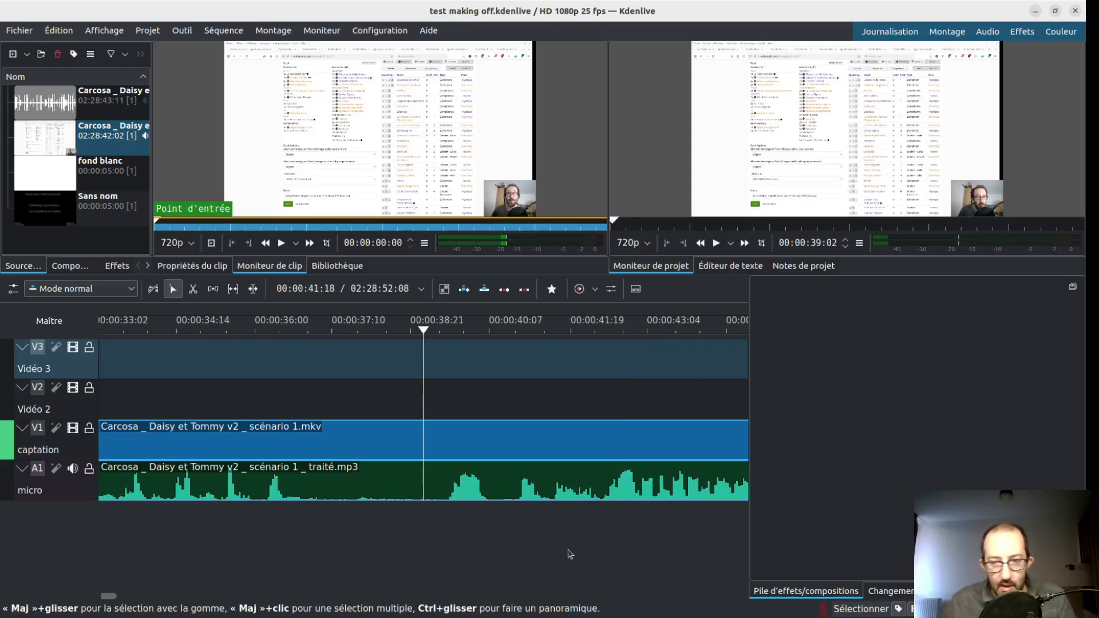
pyautogui.scroll(-2, 571, 554)
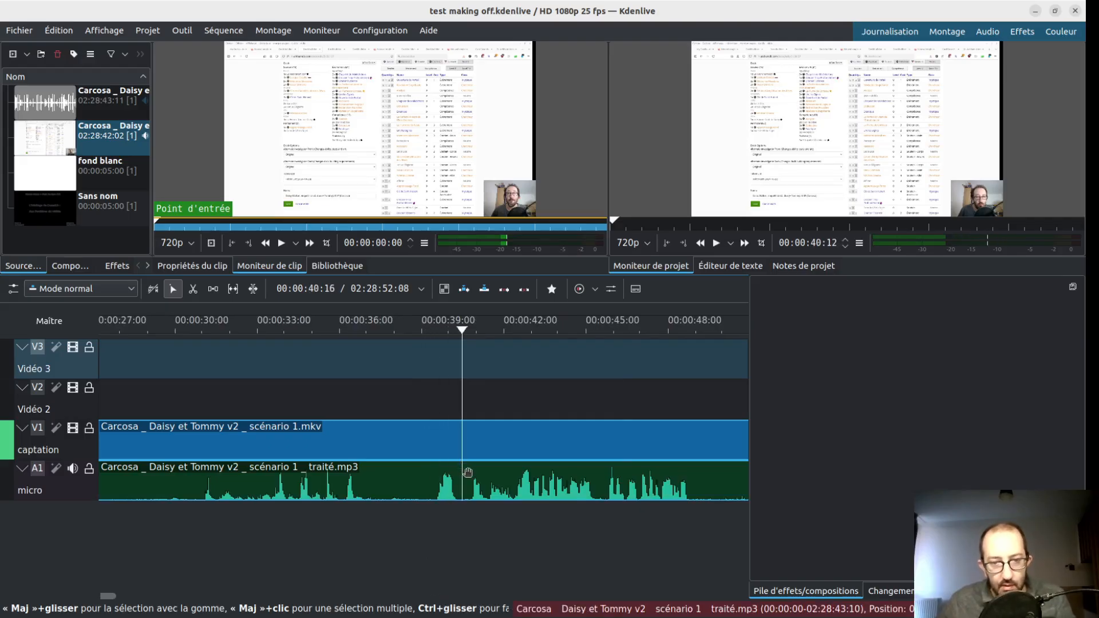
# - Split the grouped captation and micro clips just before the speech, at about 00:00:39:12
pyautogui.click(426, 518)
pyautogui.press('space')
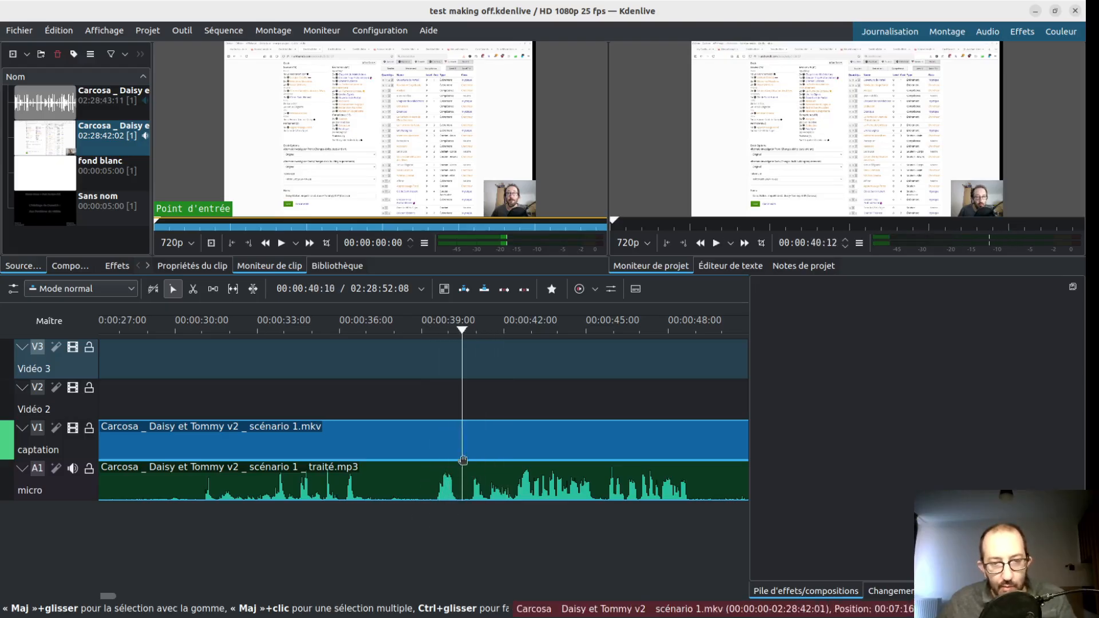
pyautogui.press('x')
pyautogui.click(435, 462)
pyautogui.press('s')
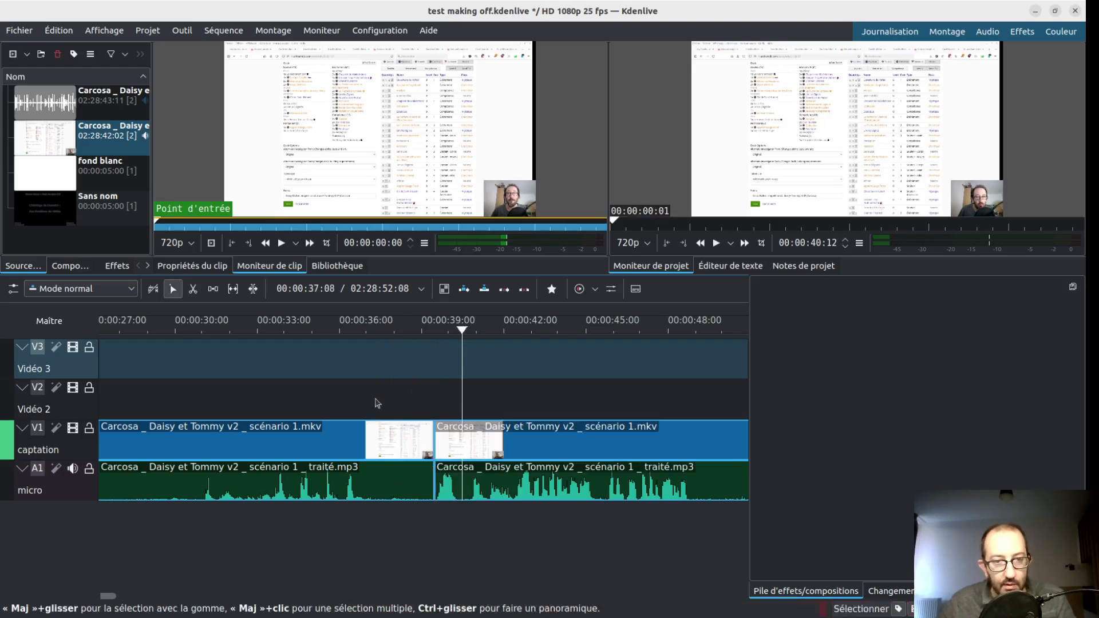
# - Delete the captation and micro part before the cut and close the gap, so the remaining clips start right after the title
pyautogui.click(382, 487)
pyautogui.press('Delete')
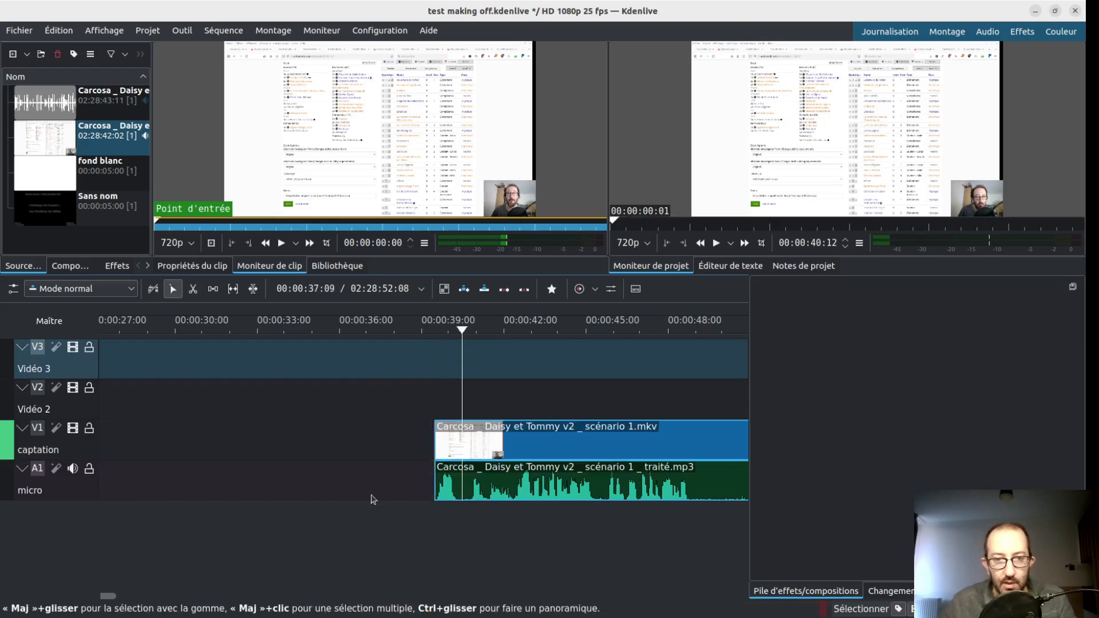
pyautogui.click(378, 453)
pyautogui.hotkey('shift', 'BackSpace')
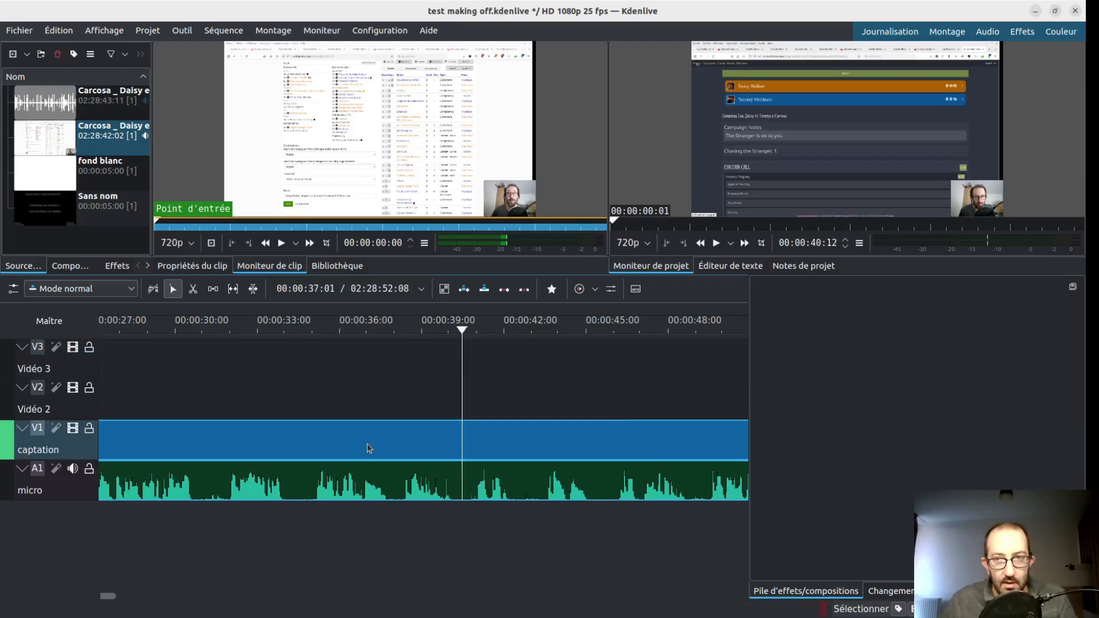
# - Move the captation and micro clips earlier to about 00:00:04:09, overlapping the end of the title, and play from there
pyautogui.hscroll(-5, 350, 457)
pyautogui.hscroll(-5, 332, 465)
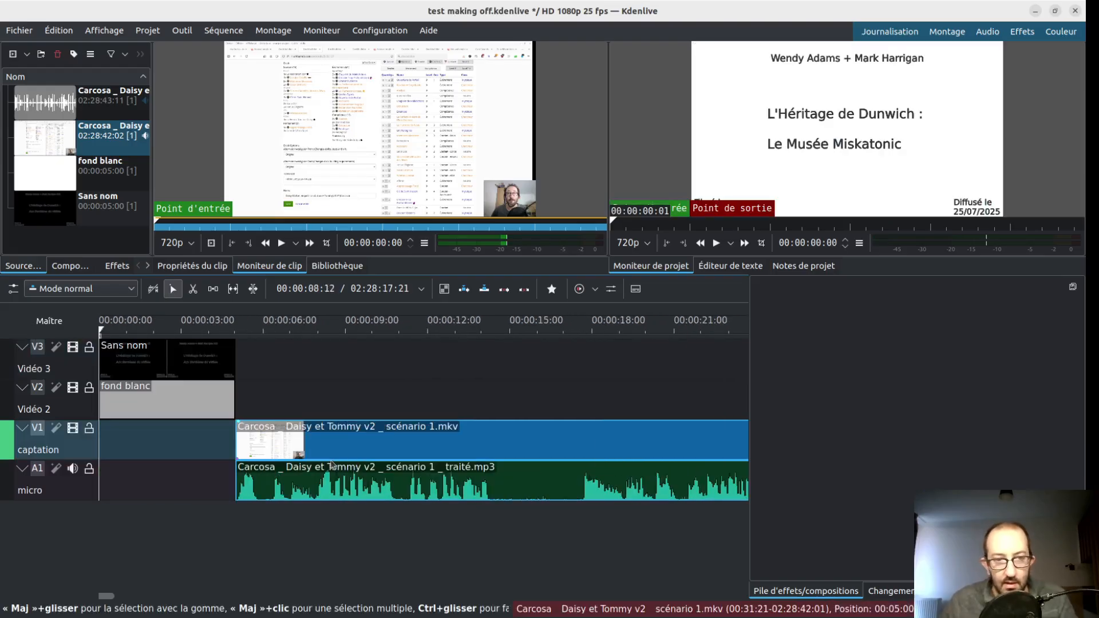
pyautogui.moveTo(319, 435); pyautogui.dragTo(308, 437)
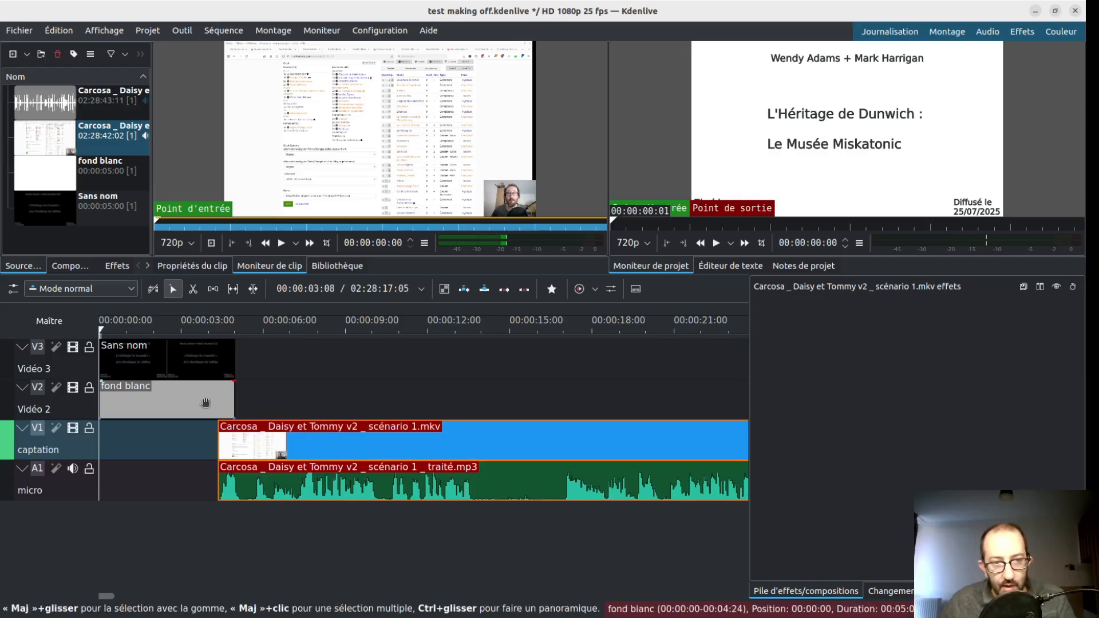
pyautogui.click(221, 541)
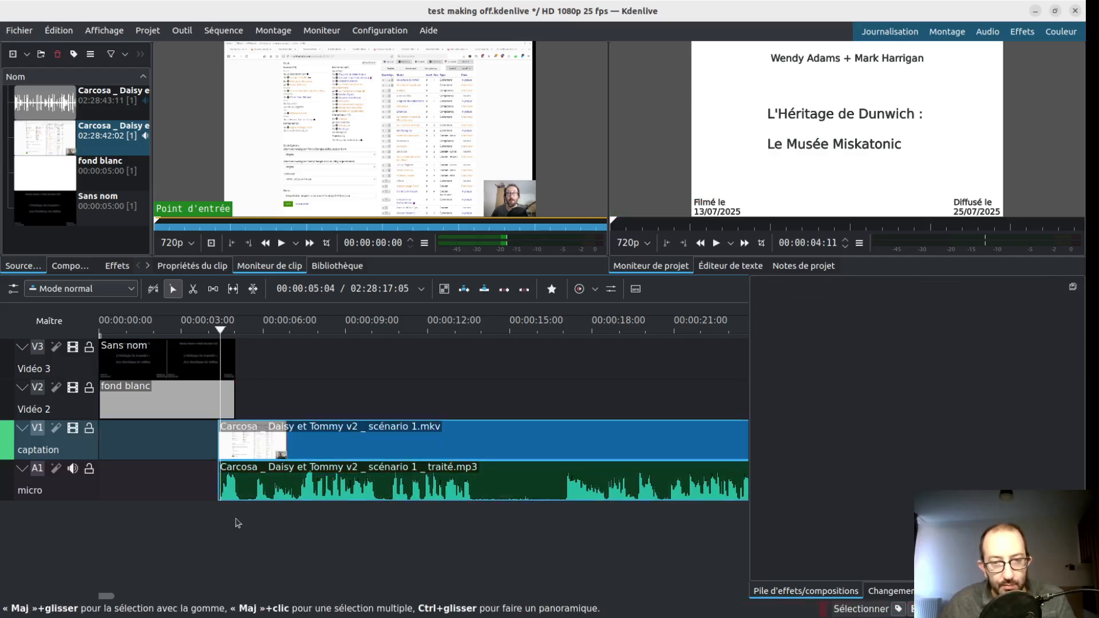
pyautogui.press('space')
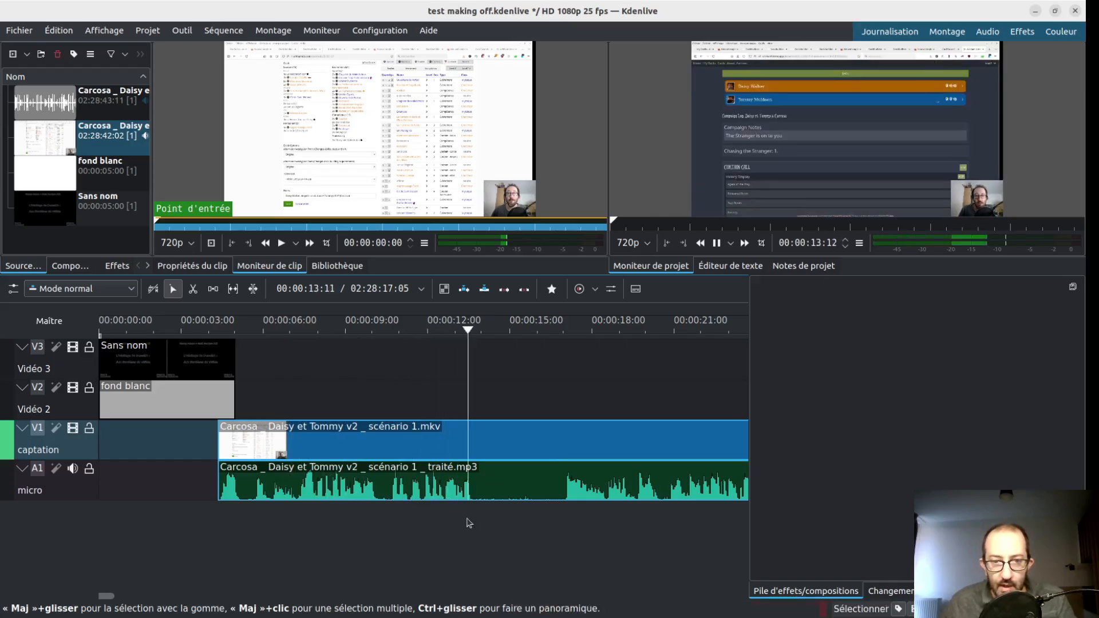
# - Cut the silence between about 00:00:14:06 and 00:00:16:20 out of the captation and micro clips
pyautogui.press('x')
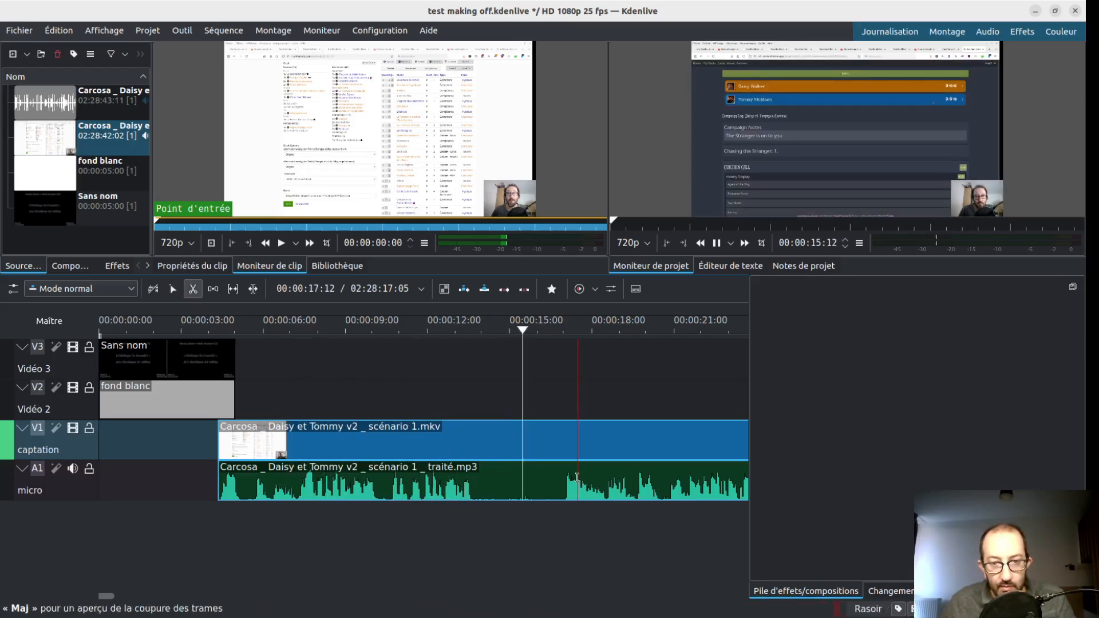
pyautogui.click(559, 474)
pyautogui.click(490, 467)
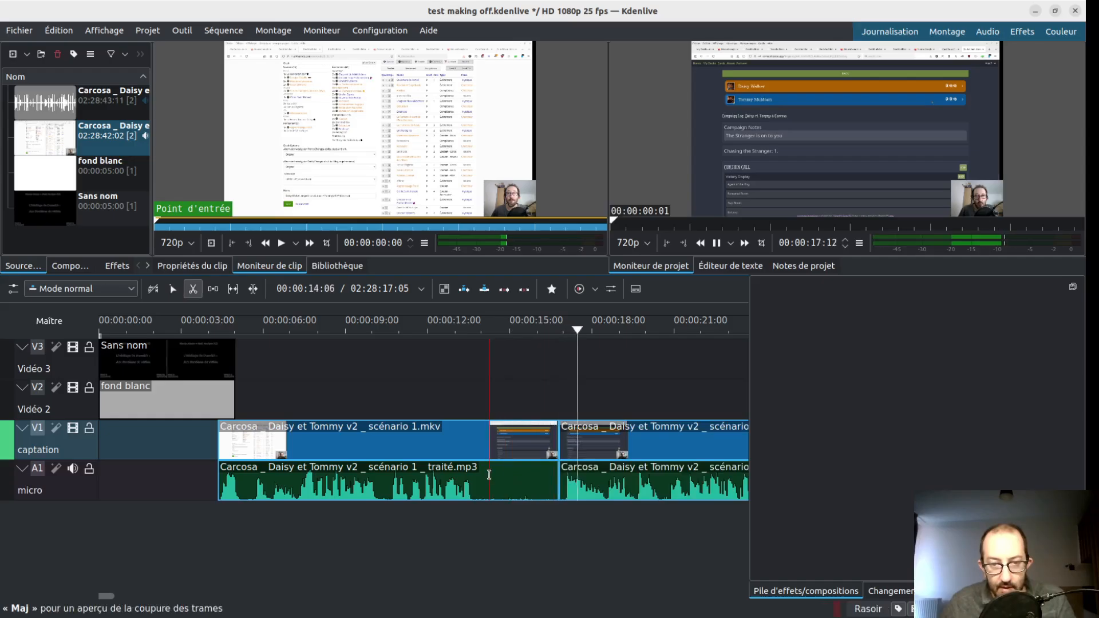
pyautogui.press('s')
pyautogui.click(508, 466)
pyautogui.press('Delete')
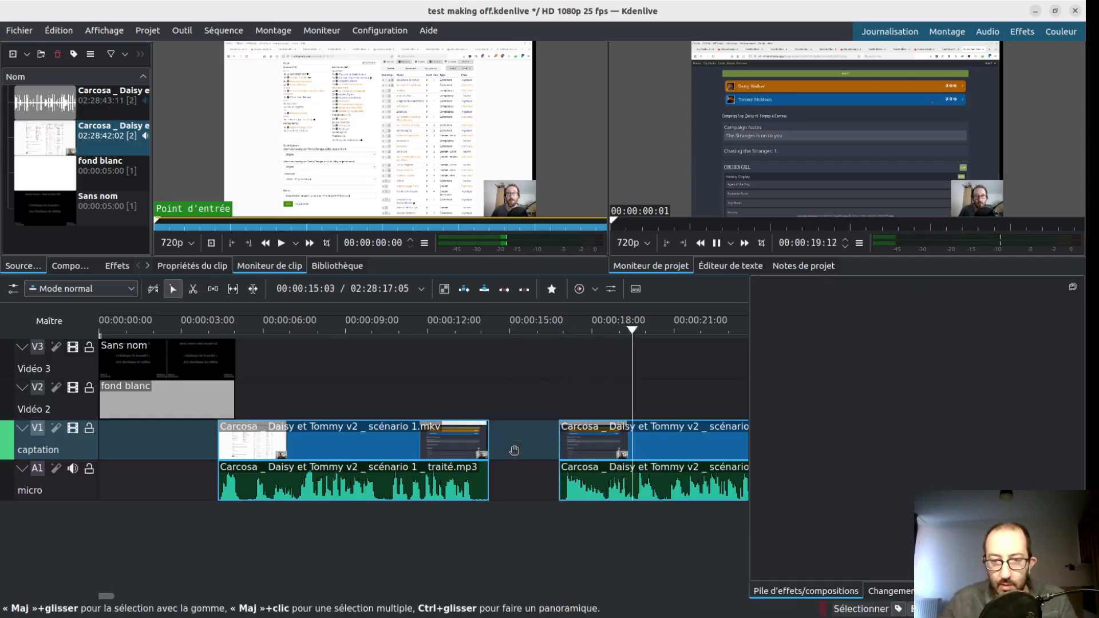
# - Move the following captation and micro clips back against the preceding ones at about 00:00:14:06, and play from about 00:00:18
pyautogui.scroll(-5, 601, 466)
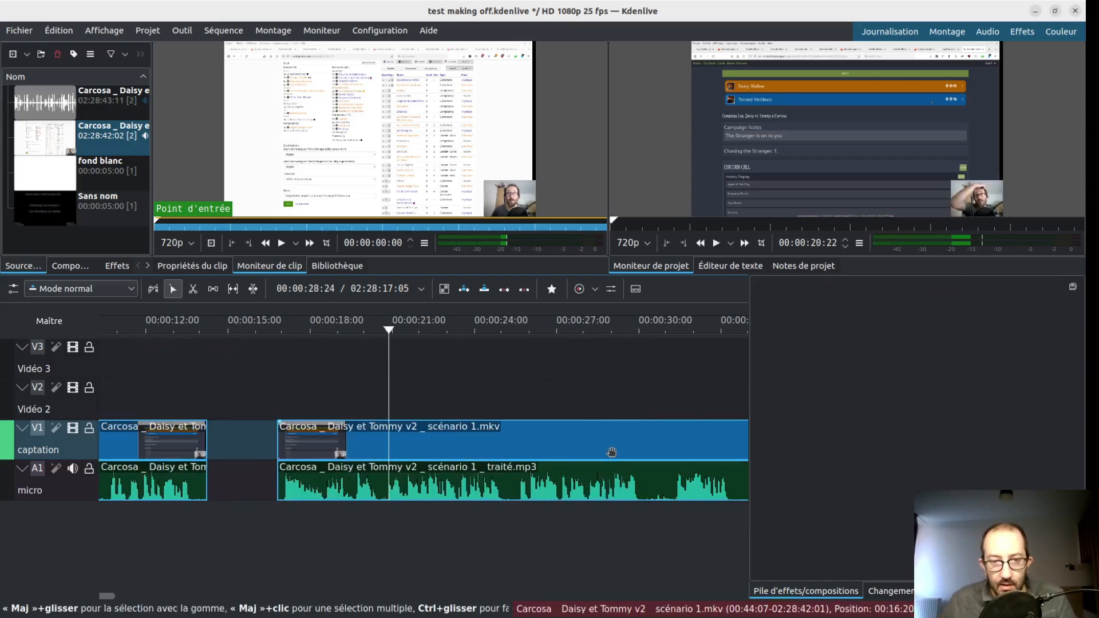
pyautogui.moveTo(624, 442); pyautogui.dragTo(270, 455)
pyautogui.click(322, 524)
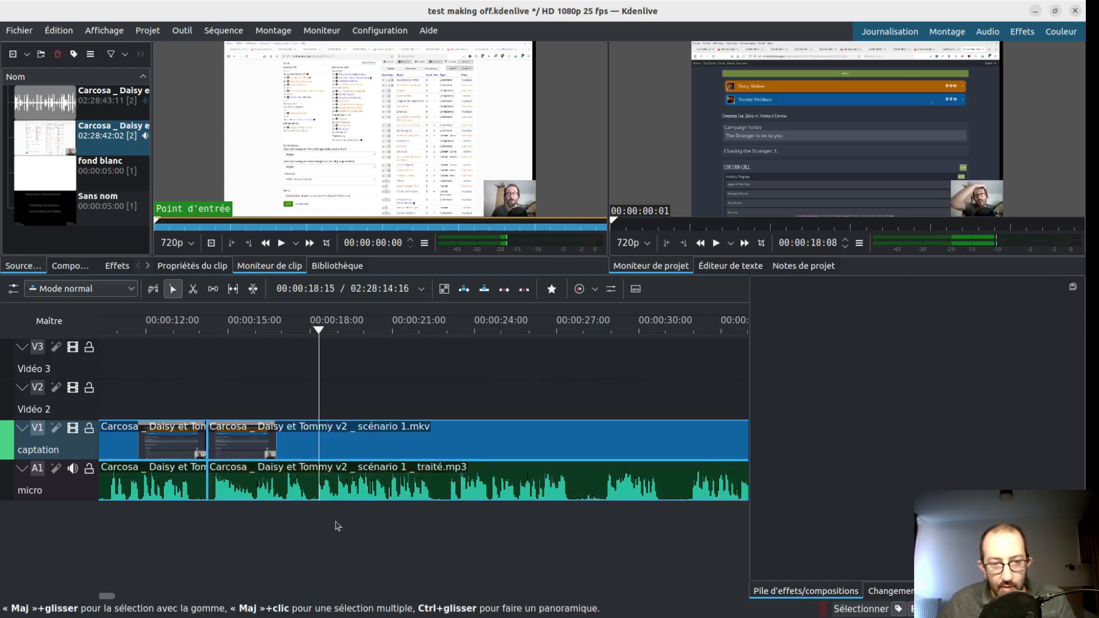
pyautogui.scroll(-1, 331, 528)
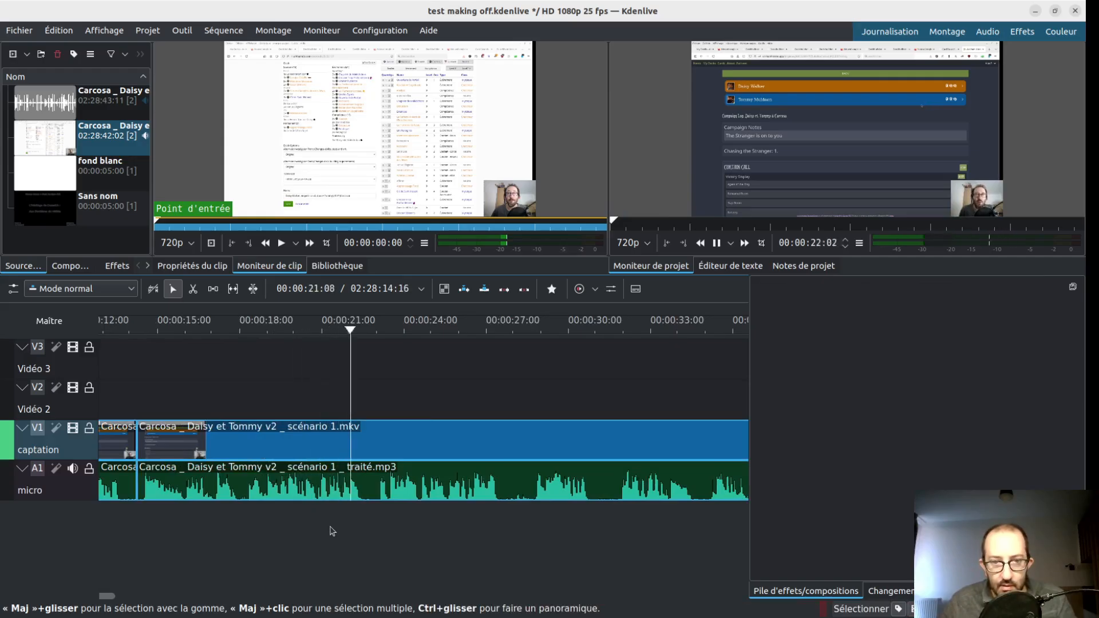
pyautogui.press('space')
pyautogui.scroll(-3, 360, 537)
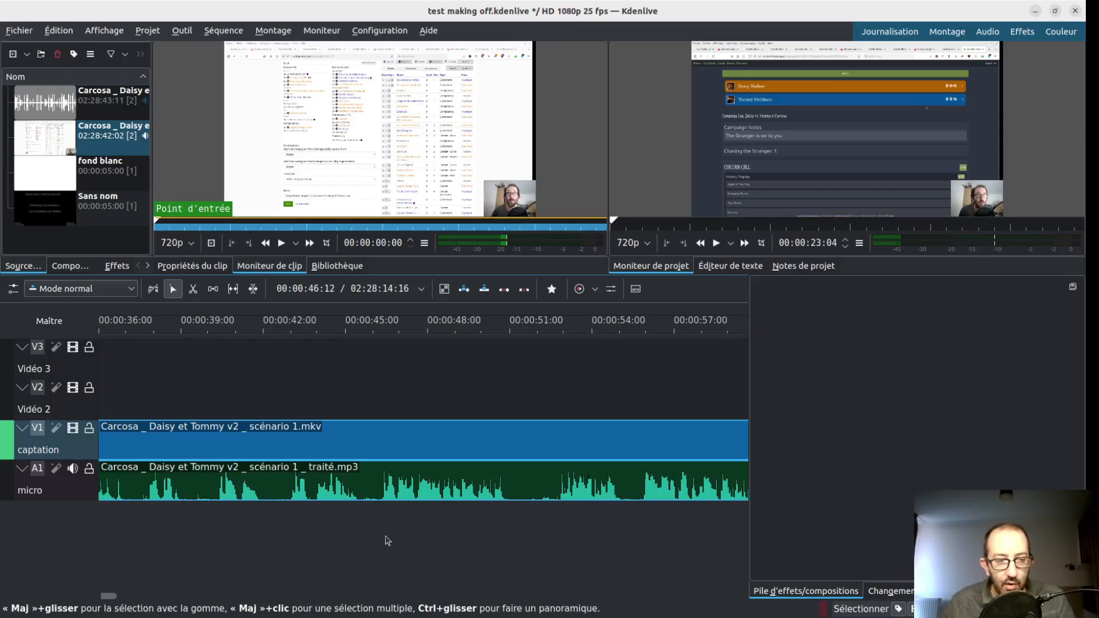
# - Switch to the text editor, review the title, time index and keywords for the Dunwich scénario 6 video in tags bis.txt, and return to Kdenlive
pyautogui.hotkey('alt', 'Tab')
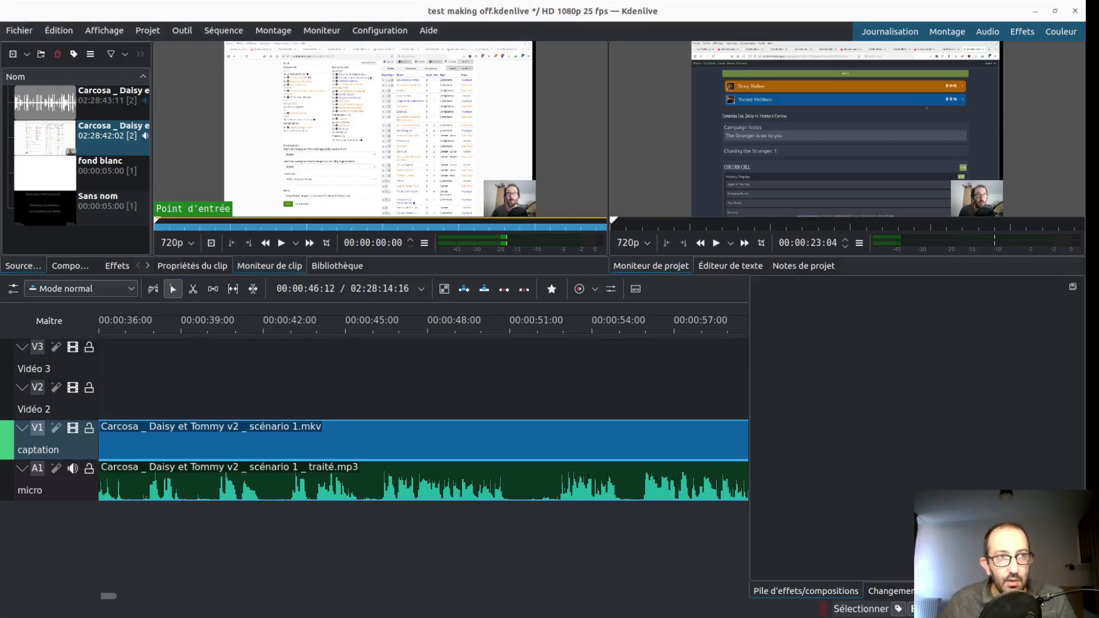
pyautogui.hotkey('alt', 'Tab')
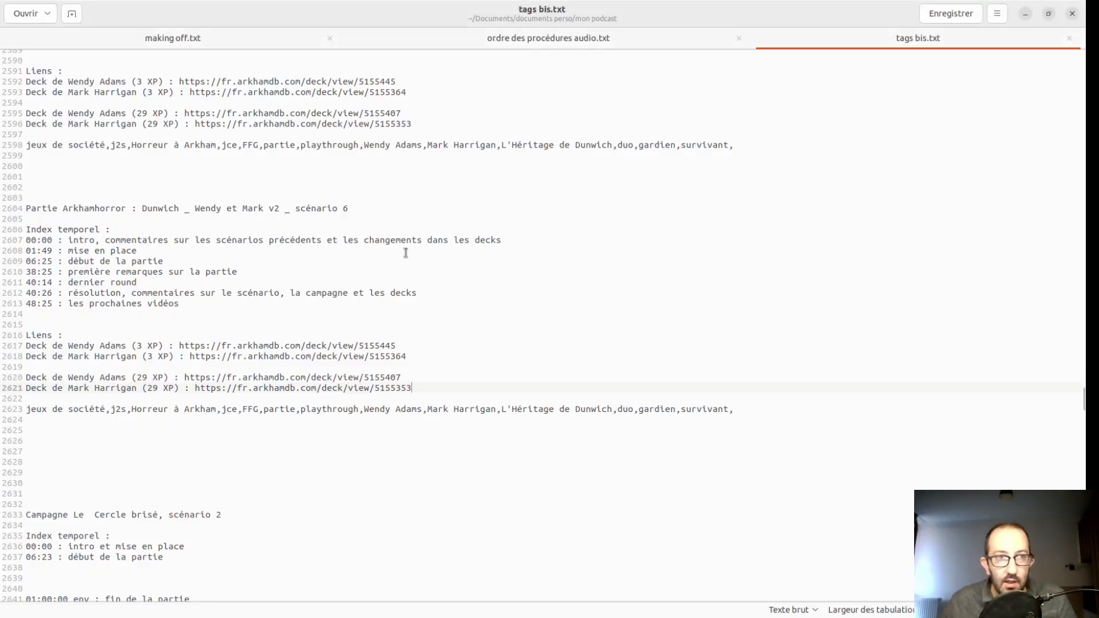
pyautogui.tripleClick(176, 209)
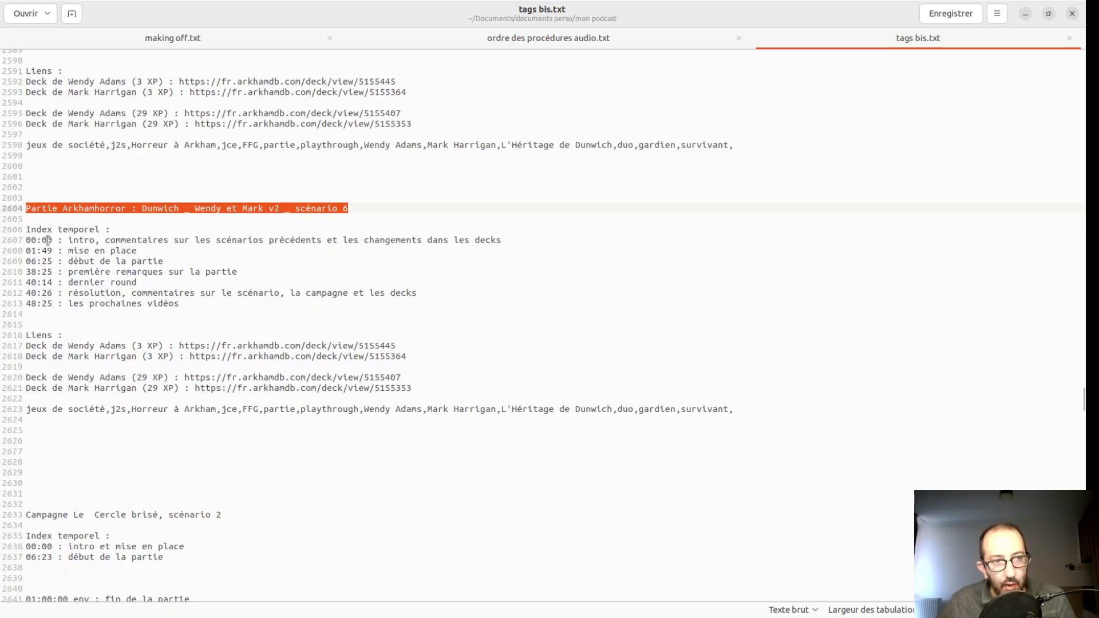
pyautogui.click(47, 241)
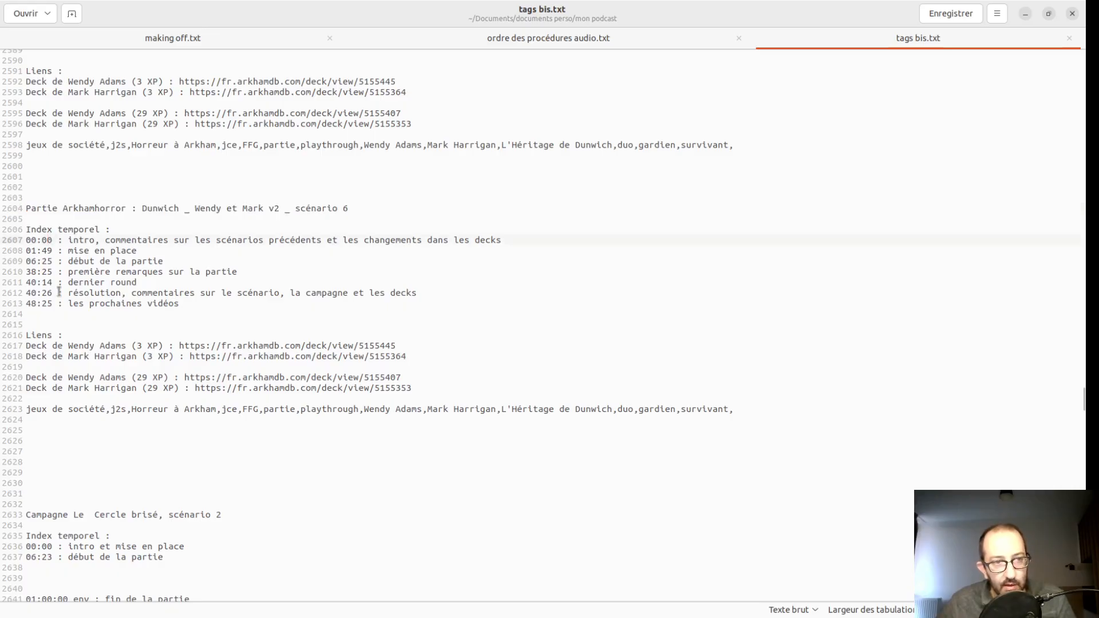
pyautogui.moveTo(110, 411); pyautogui.dragTo(736, 418)
pyautogui.click(737, 412)
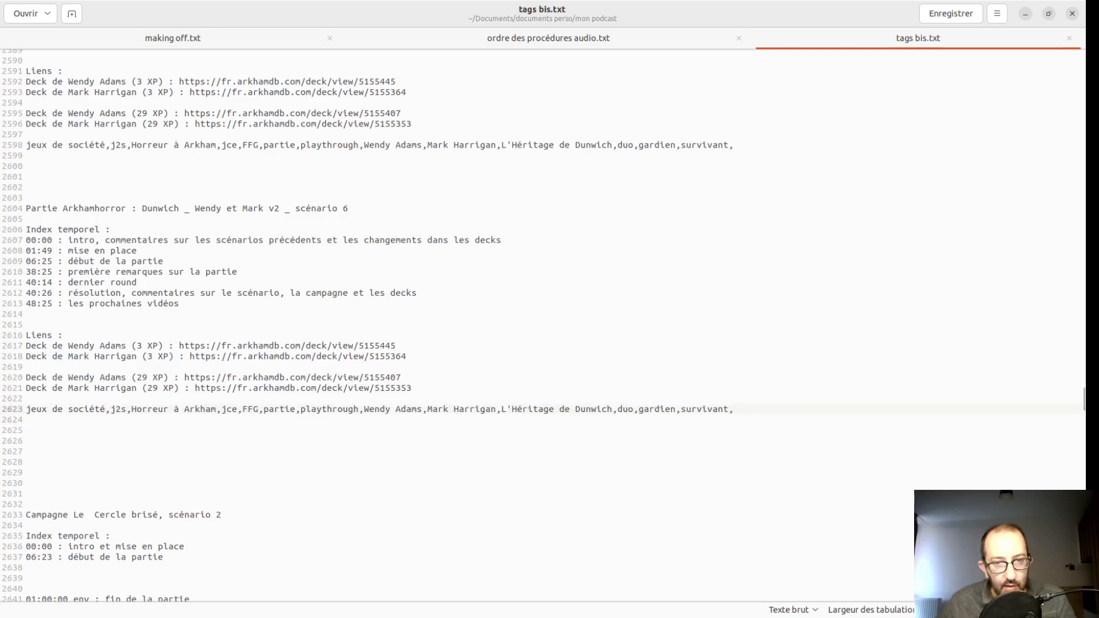
pyautogui.hotkey('alt', 'Tab')
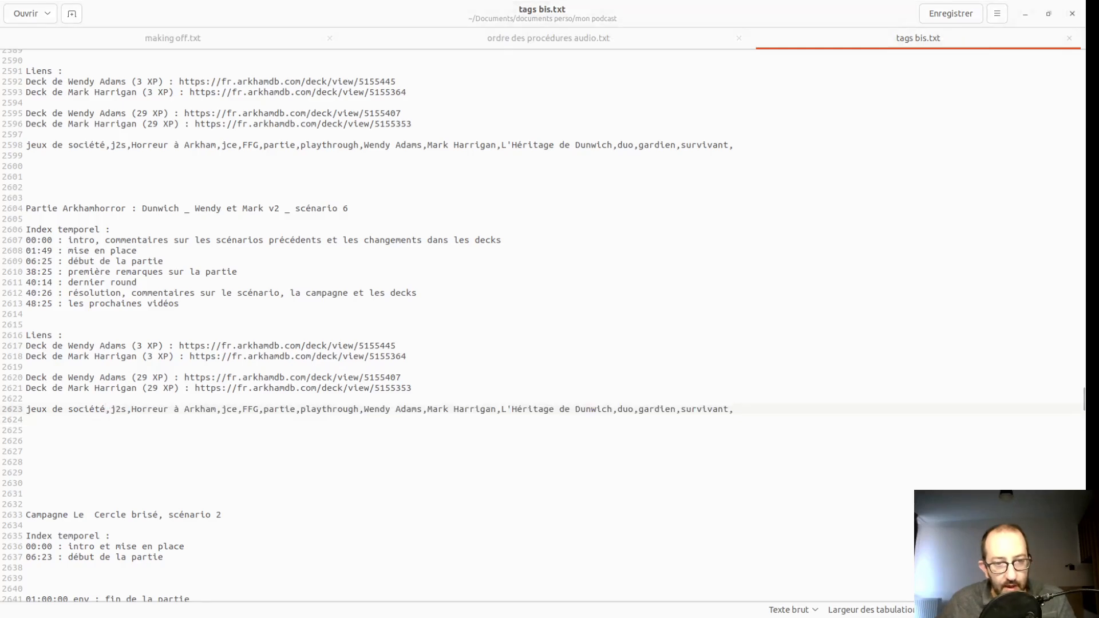
pyautogui.hotkey('alt', 'Tab')
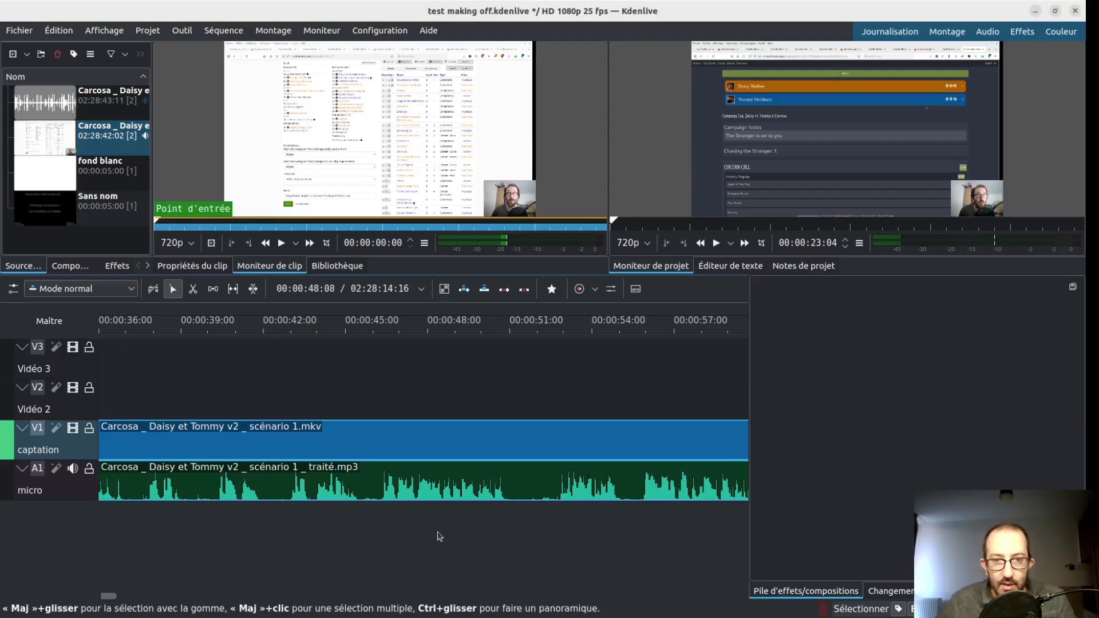
# - Play the passage around 00:01:00 and look for the next silence on the micro track
pyautogui.scroll(3, 138, 542)
pyautogui.scroll(5, 136, 543)
pyautogui.scroll(-7, 235, 522)
pyautogui.scroll(-6, 374, 504)
pyautogui.click(541, 511)
pyautogui.click(399, 514)
pyautogui.press('space')
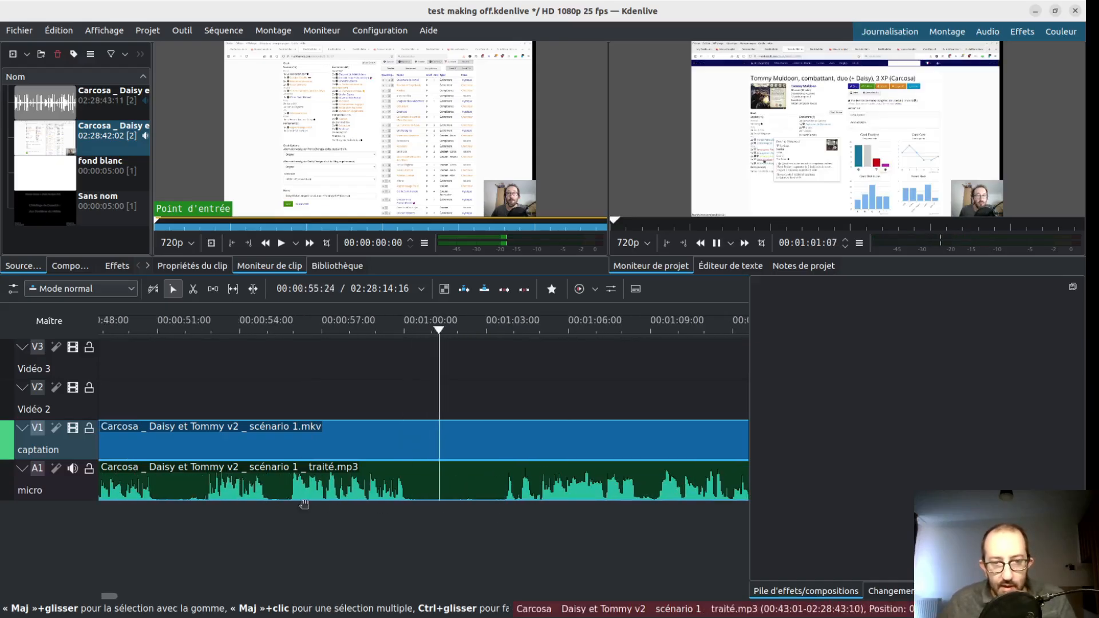
# - Cut the silence between about 00:01:00:18 and 00:01:03:14 out of the captation and micro clips
pyautogui.press('x')
pyautogui.click(501, 469)
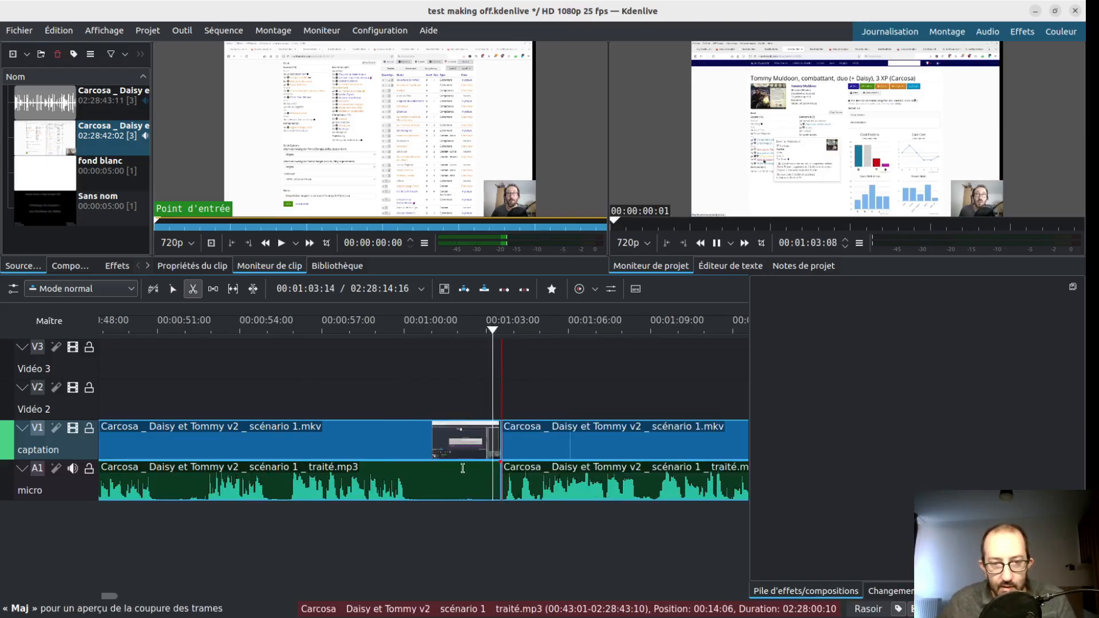
pyautogui.click(424, 469)
pyautogui.press('s')
pyautogui.click(449, 456)
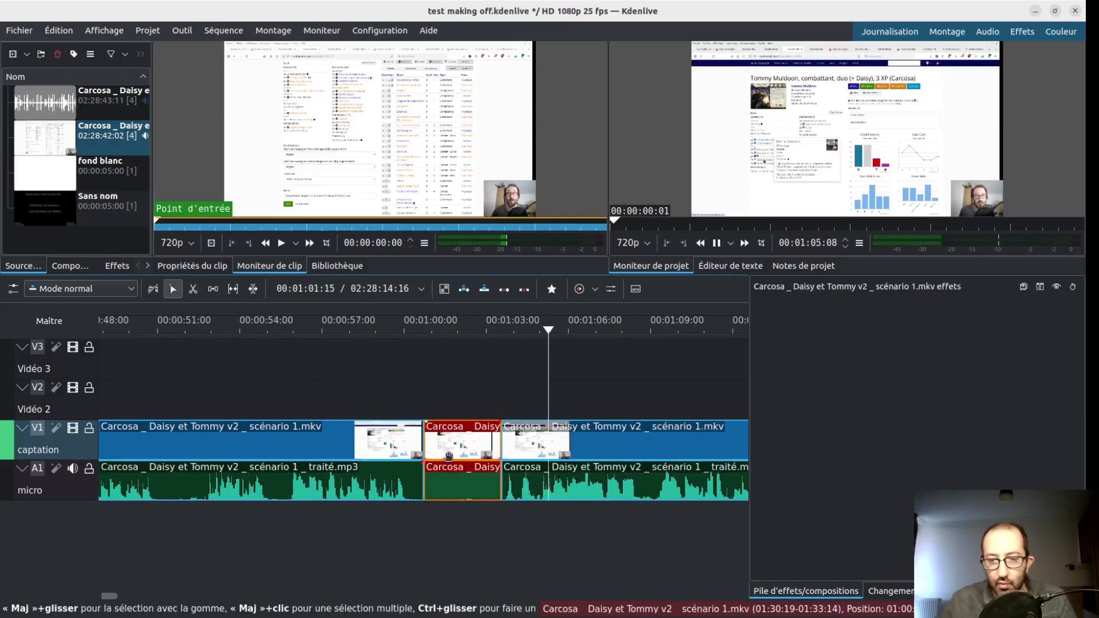
pyautogui.press('Delete')
# - Close the gap at about 00:01:00:18 by moving the following captation and micro clips back, and play from just after the join
pyautogui.moveTo(527, 452); pyautogui.dragTo(448, 452)
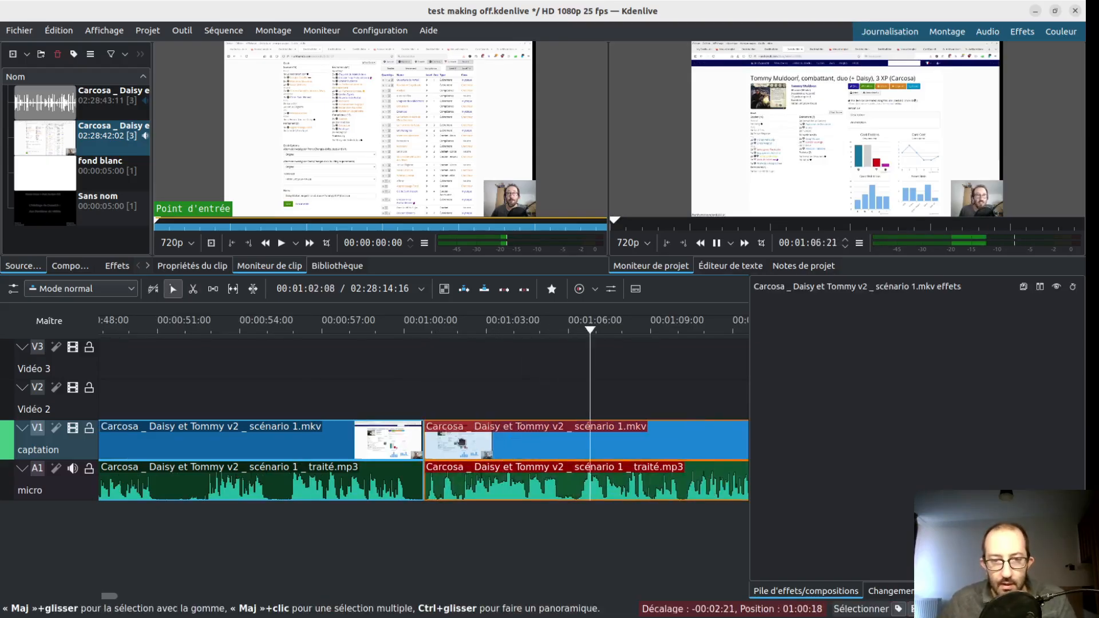
pyautogui.click(458, 511)
pyautogui.scroll(-1, 486, 544)
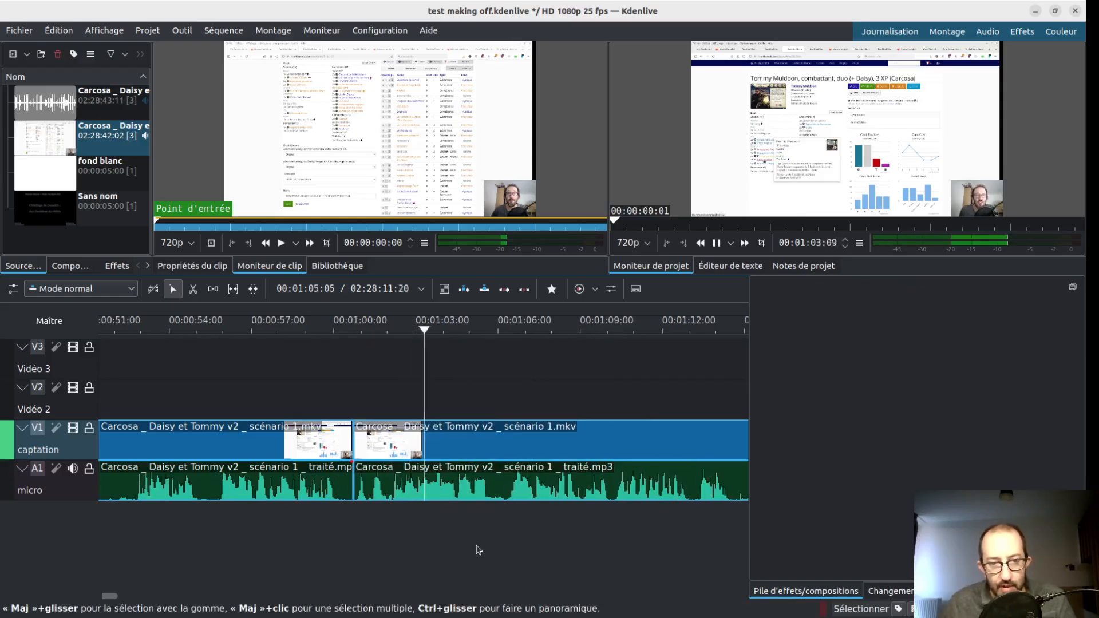
# - Stop playback and skim the micro track's waveform from about 00:01:04 to 00:10:34, looking for long silences
pyautogui.press('space')
pyautogui.scroll(-9, 433, 537)
pyautogui.scroll(-16, 446, 541)
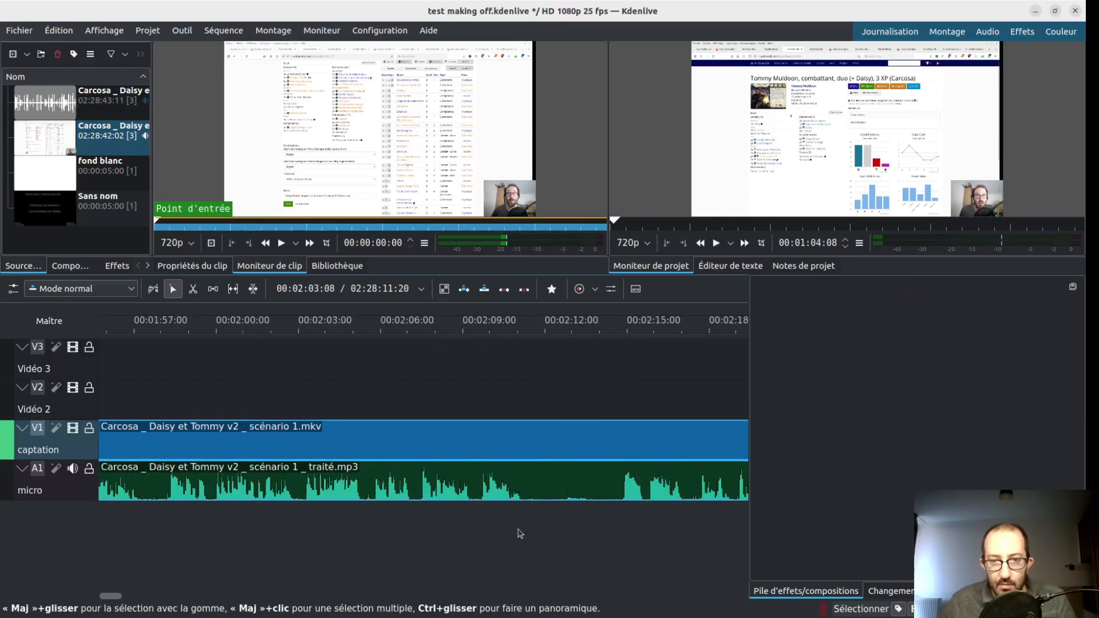
pyautogui.scroll(-4, 482, 550)
pyautogui.scroll(-5, 464, 527)
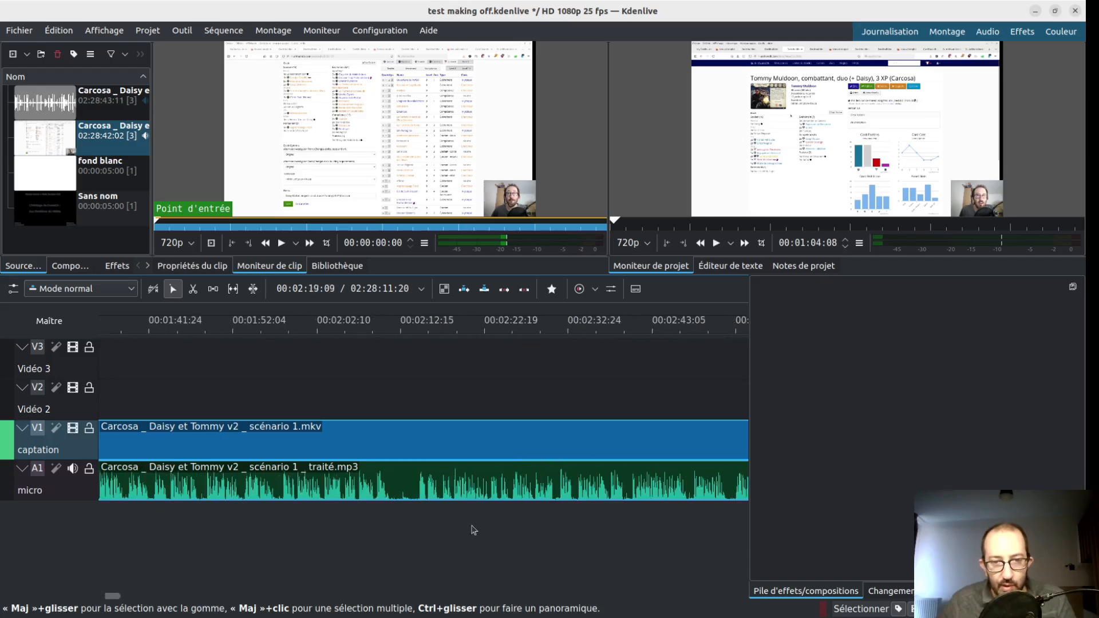
pyautogui.click(541, 532)
pyautogui.keyDown('ctrl'); pyautogui.scroll(-2, 574, 540); pyautogui.keyUp('ctrl')
pyautogui.click(595, 538)
pyautogui.scroll(-10, 596, 539)
pyautogui.click(599, 540)
pyautogui.scroll(-10, 596, 541)
pyautogui.scroll(-20, 598, 542)
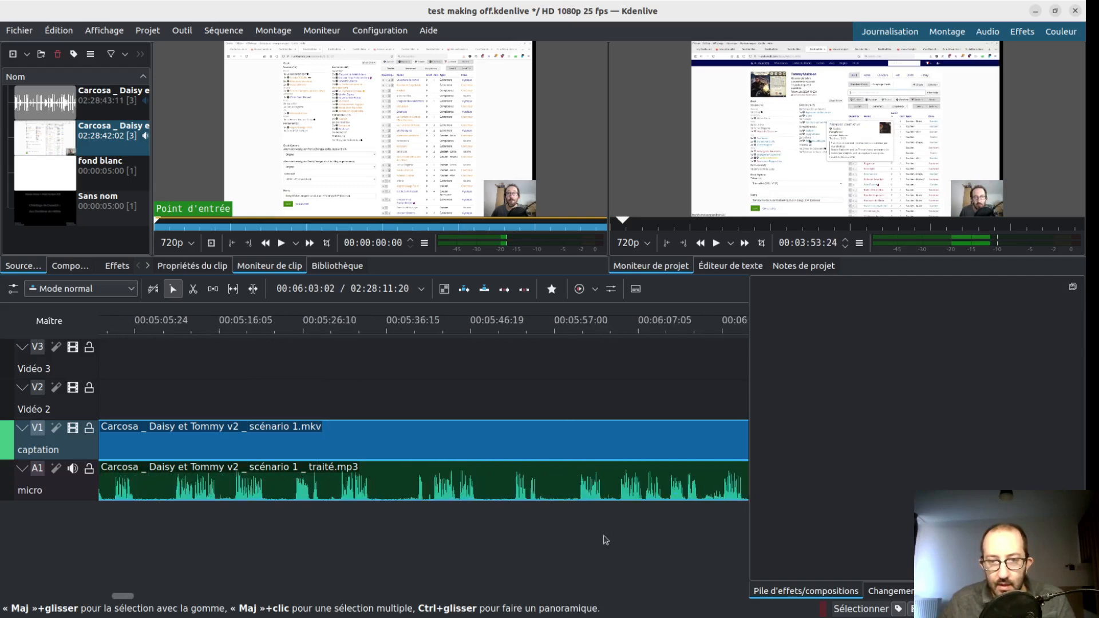
pyautogui.click(566, 530)
pyautogui.scroll(-14, 558, 533)
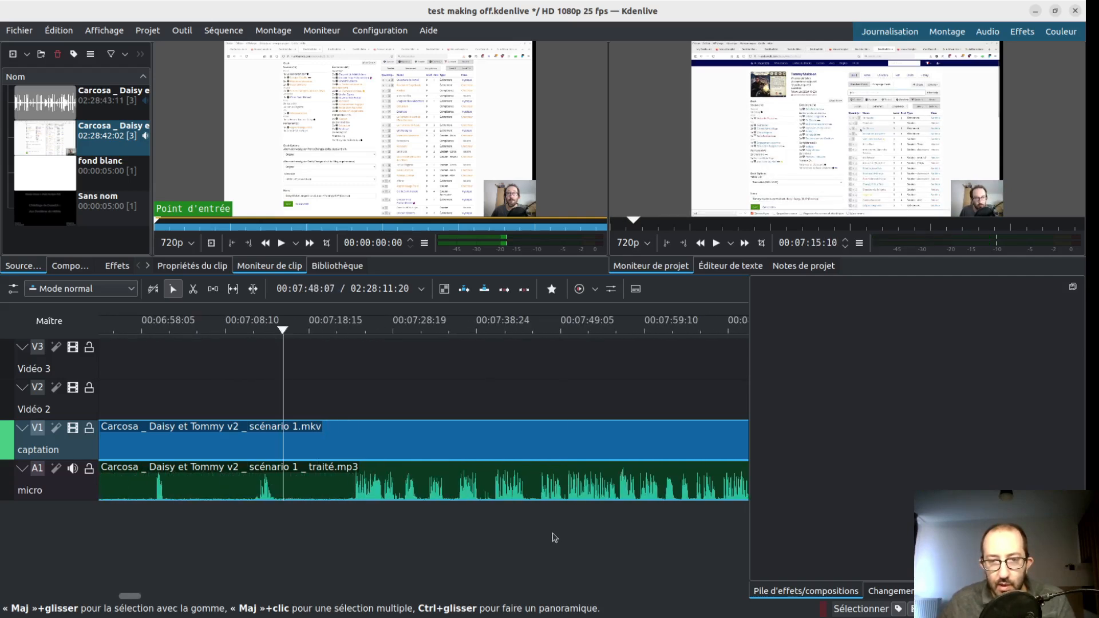
pyautogui.click(555, 537)
pyautogui.scroll(-12, 553, 542)
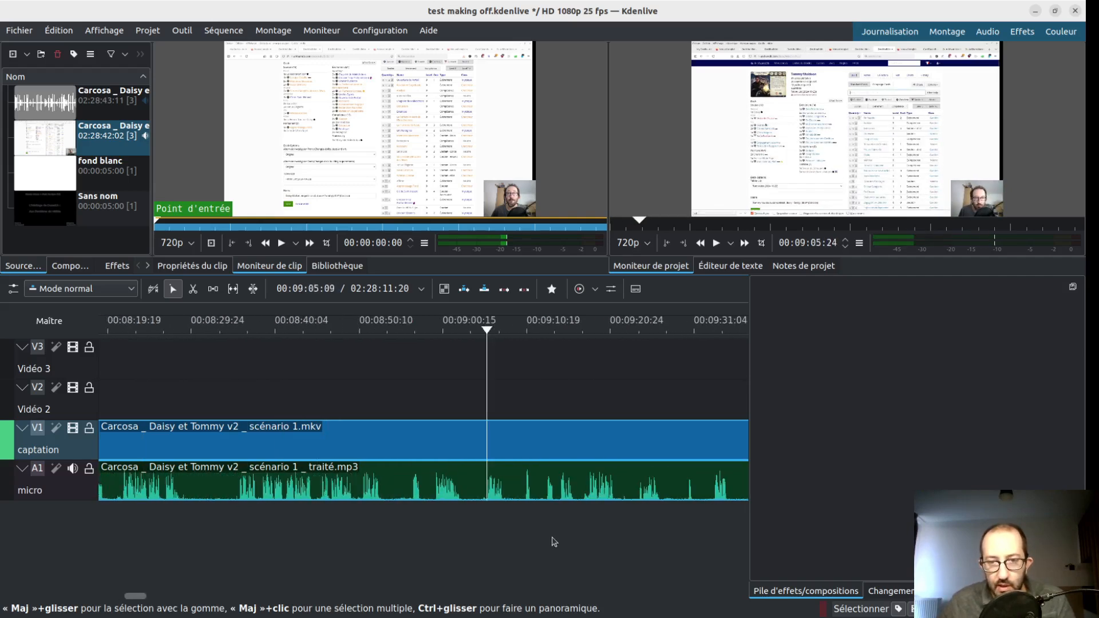
pyautogui.click(566, 540)
pyautogui.scroll(-8, 568, 542)
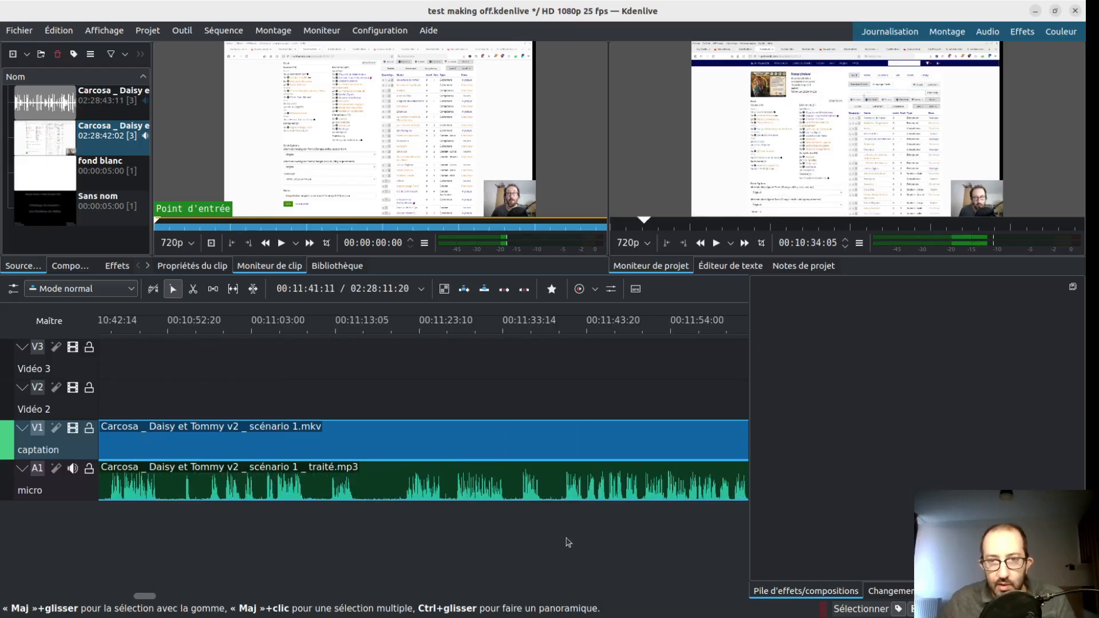
# - Continue examining the micro track up to about 00:16:41, sampling the captation picture at several points for passages worth cutting
pyautogui.click(566, 547)
pyautogui.scroll(-10, 567, 548)
pyautogui.click(566, 549)
pyautogui.scroll(-4, 569, 551)
pyautogui.click(574, 549)
pyautogui.scroll(-3, 574, 548)
pyautogui.click(574, 548)
pyautogui.scroll(-6, 572, 547)
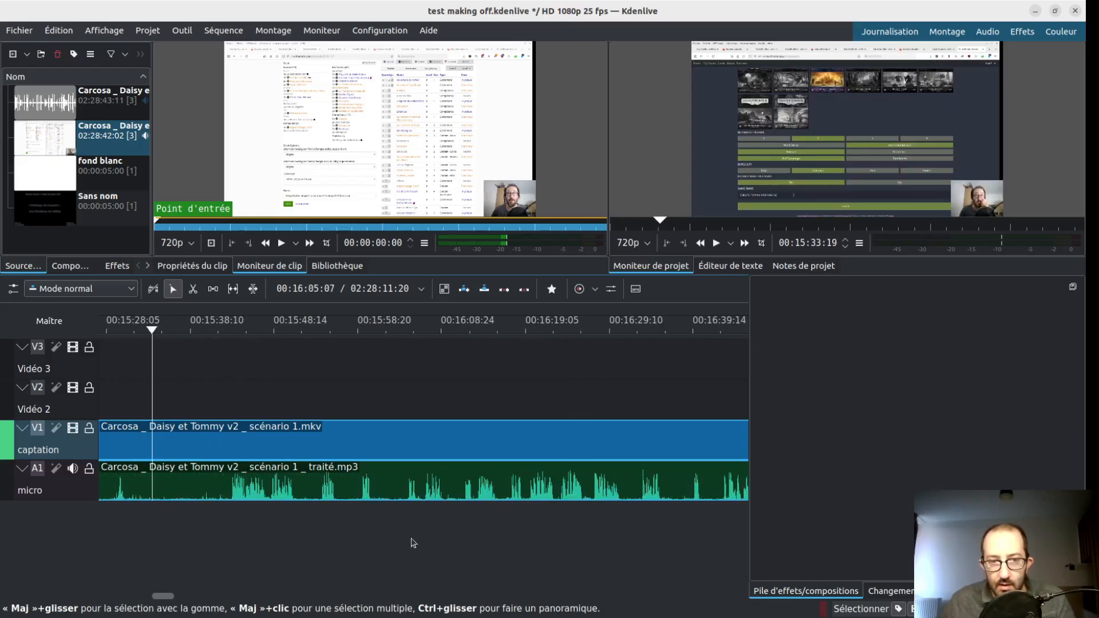
pyautogui.click(326, 536)
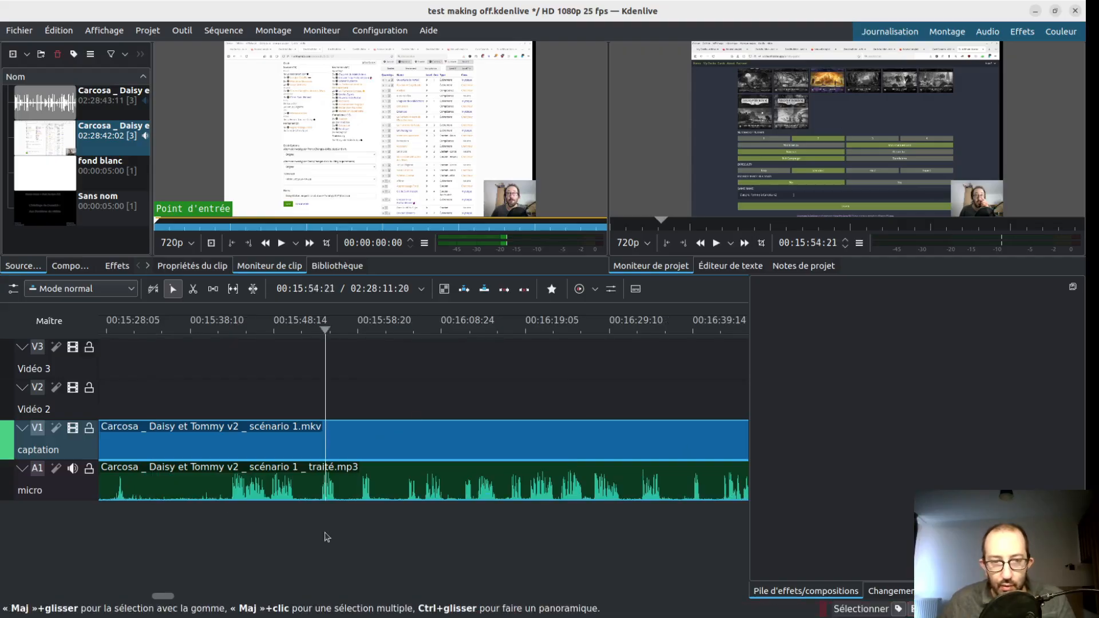
pyautogui.click(427, 540)
pyautogui.click(491, 543)
pyautogui.scroll(-5, 492, 544)
pyautogui.click(494, 541)
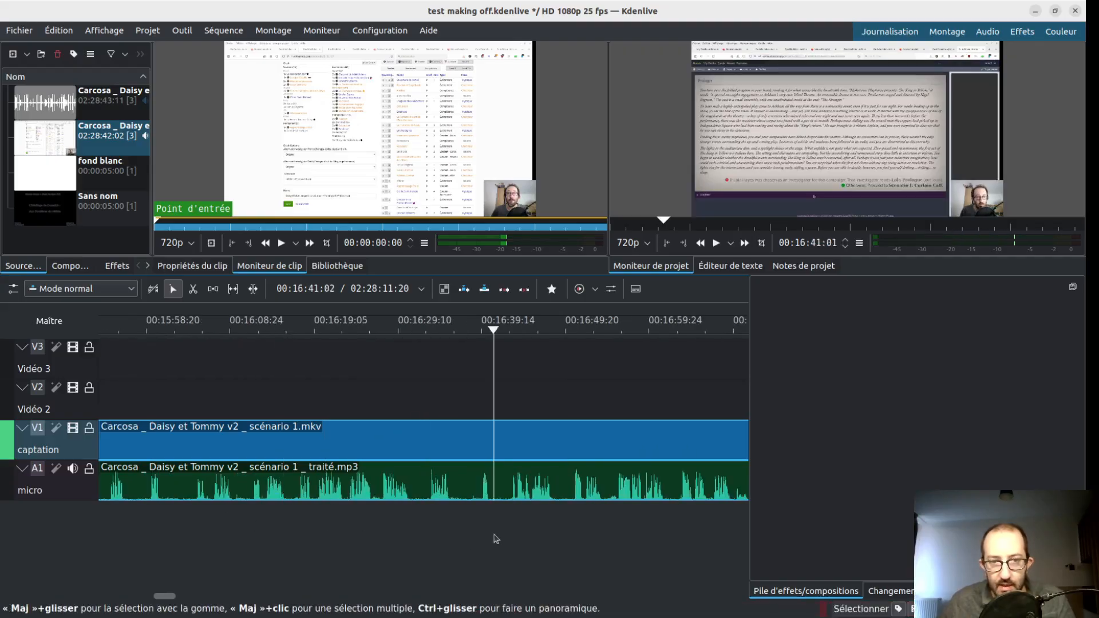
pyautogui.scroll(-5, 494, 540)
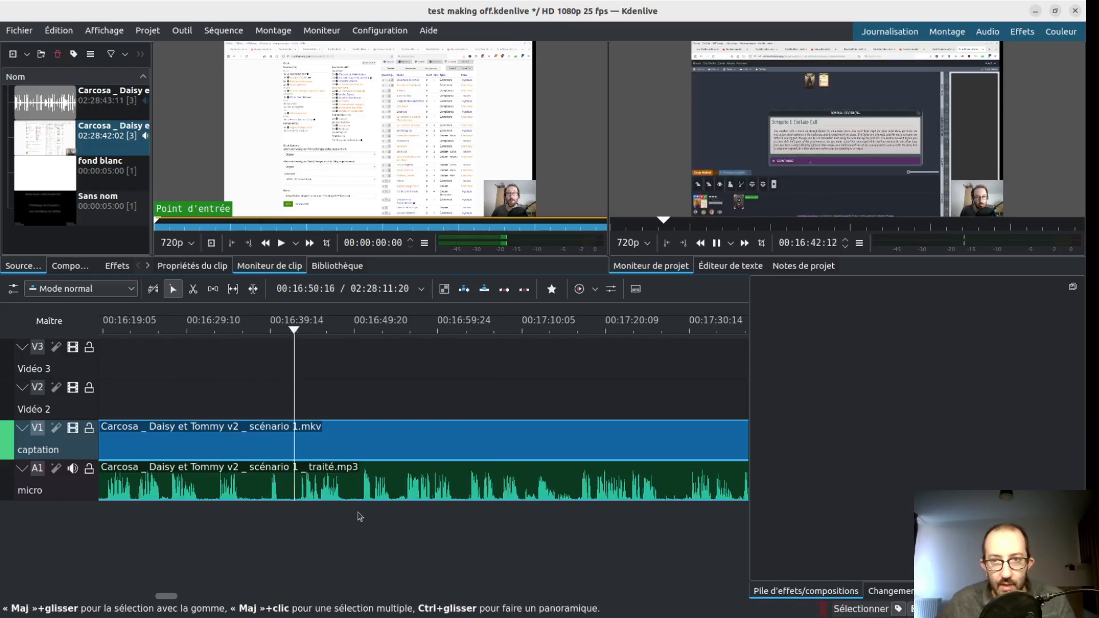
# - Sample the captation picture and micro waveform between about 00:16:42 and 00:20:54 to check the pauses during play
pyautogui.click(423, 531)
pyautogui.click(570, 526)
pyautogui.click(648, 518)
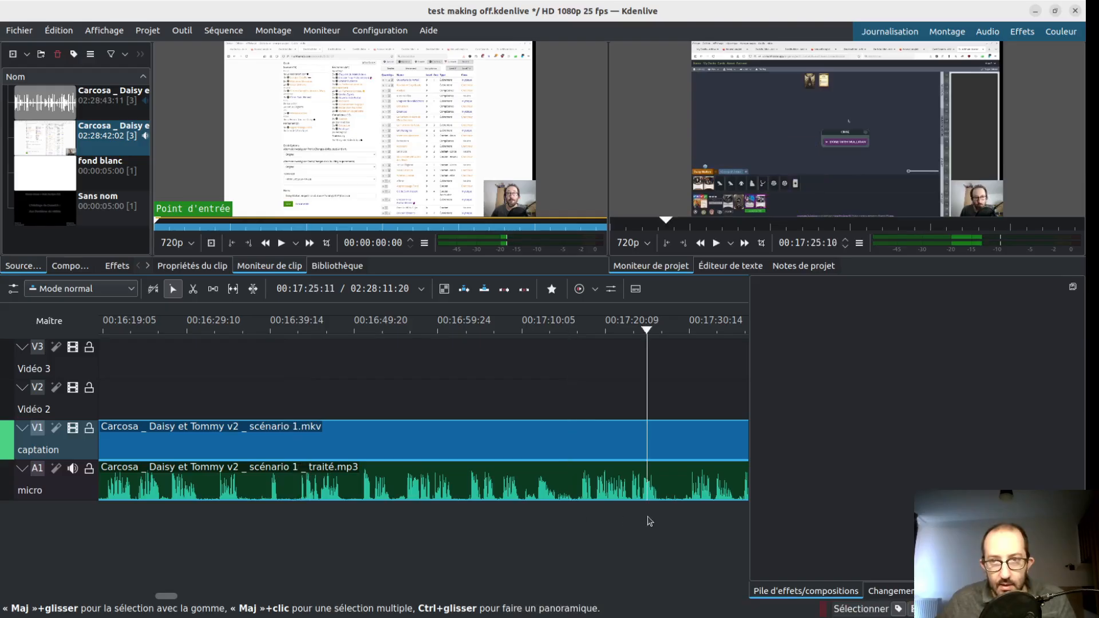
pyautogui.click(675, 544)
pyautogui.scroll(-4, 667, 543)
pyautogui.click(634, 536)
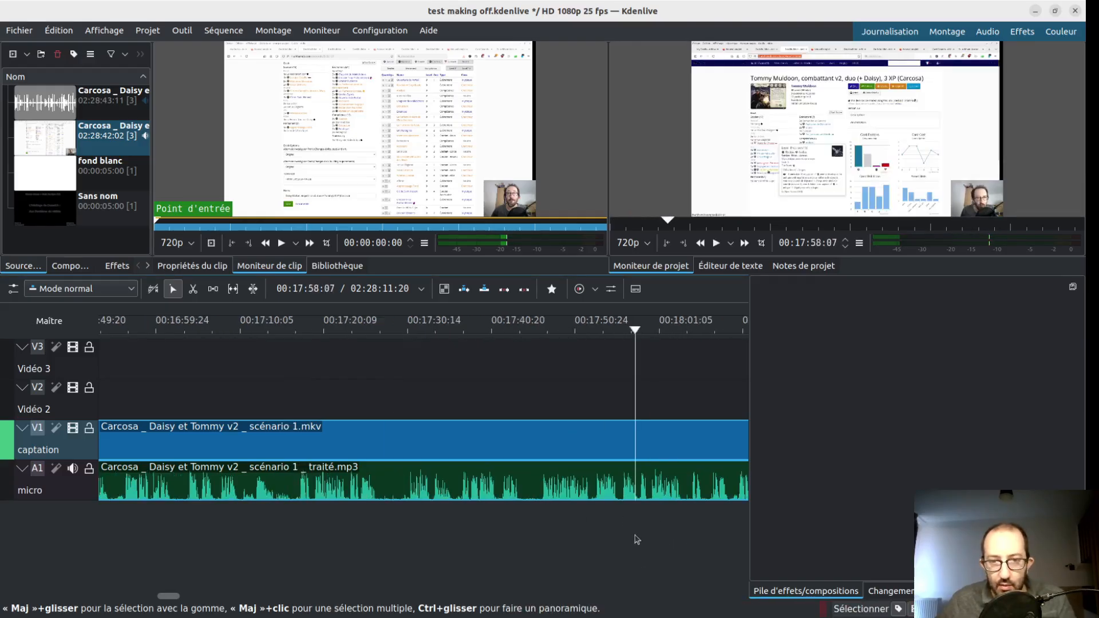
pyautogui.scroll(-1, 636, 537)
pyautogui.click(639, 535)
pyautogui.scroll(-6, 642, 533)
pyautogui.click(642, 533)
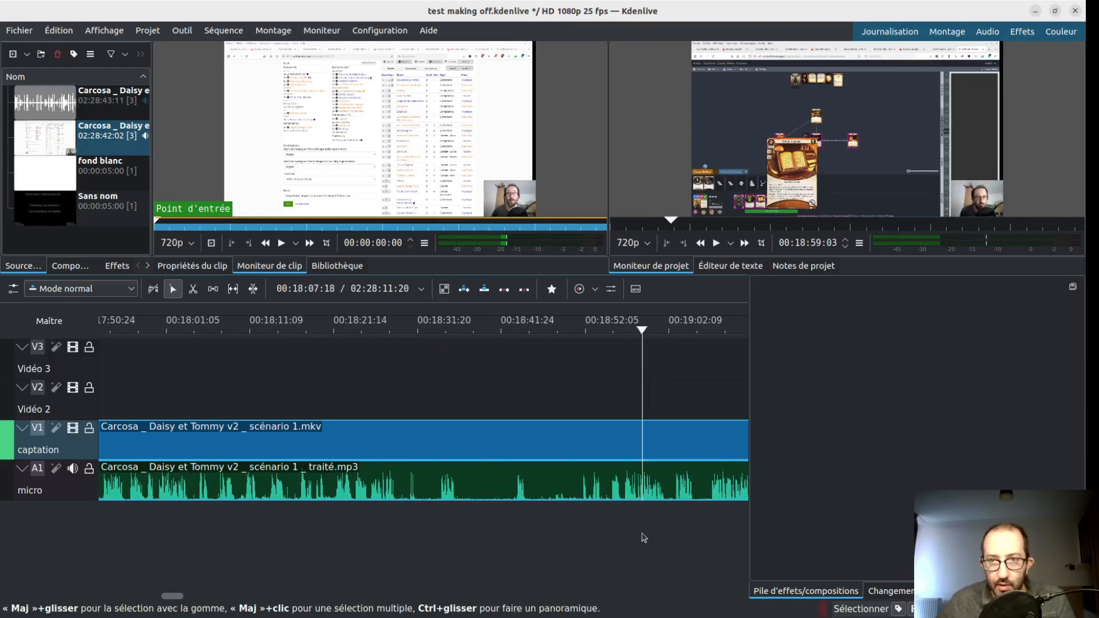
pyautogui.click(533, 538)
pyautogui.scroll(-7, 579, 542)
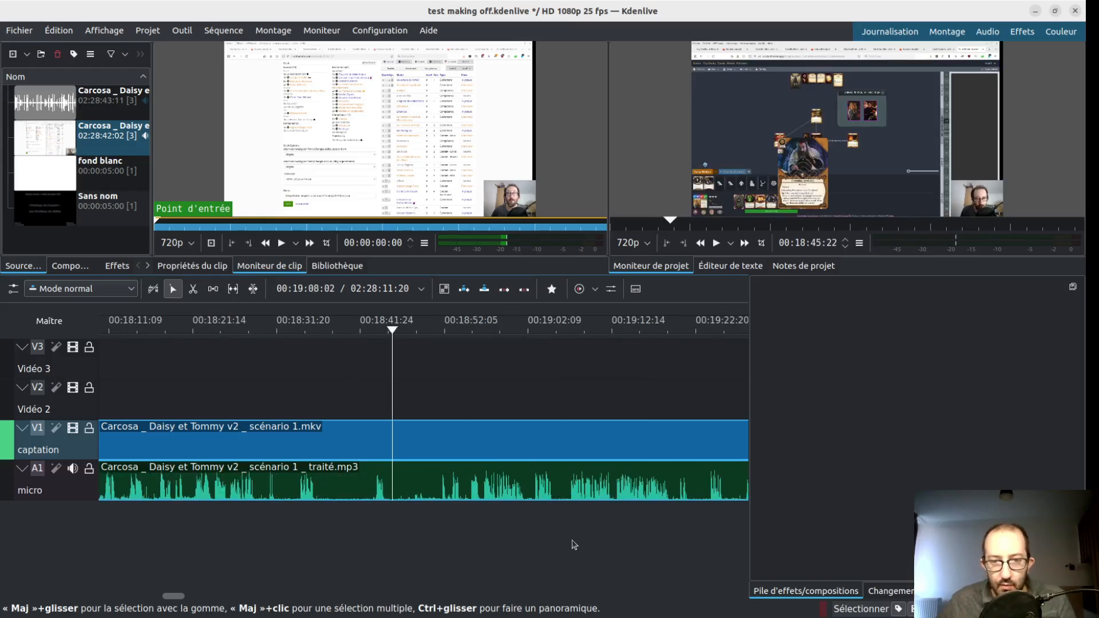
pyautogui.click(285, 531)
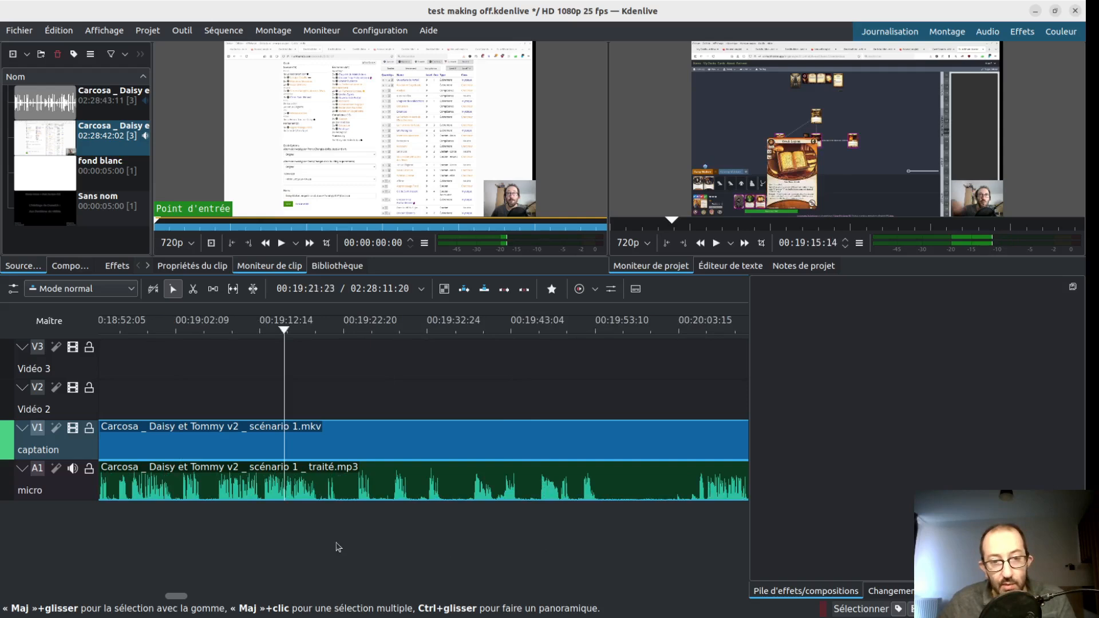
pyautogui.moveTo(319, 531); pyautogui.dragTo(692, 533)
# - Go to about 01:16:32 and inspect the bug report and break passage up to about 01:18:43 for a section to cut
pyautogui.hotkey('alt', 'Tab')
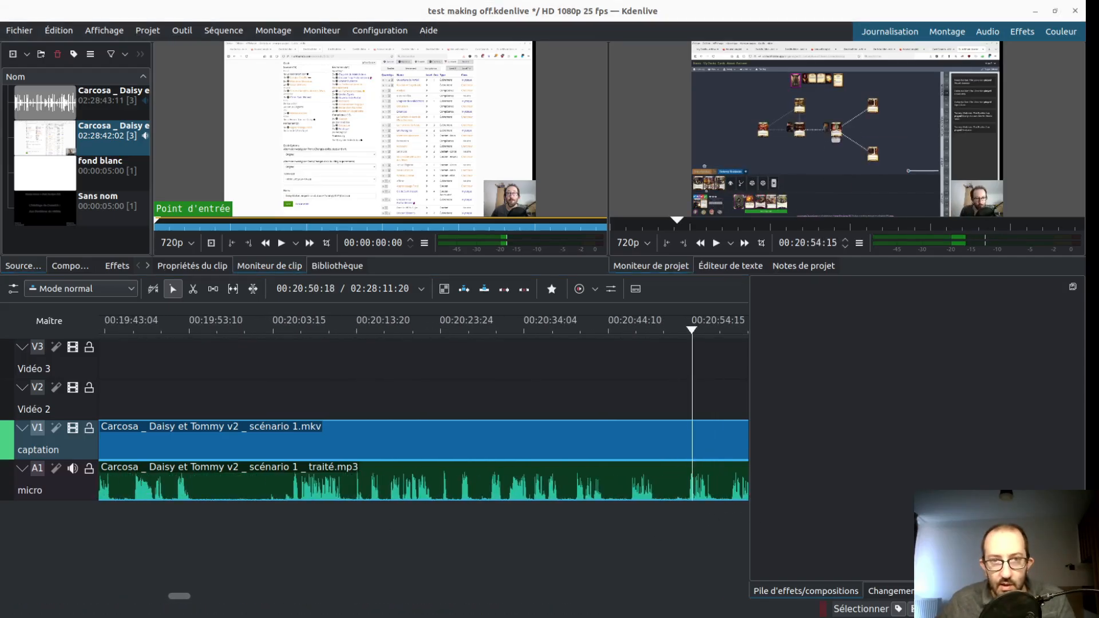
pyautogui.hotkey('alt', 'Tab')
pyautogui.moveTo(699, 537); pyautogui.dragTo(708, 490)
pyautogui.moveTo(627, 505); pyautogui.dragTo(199, 525)
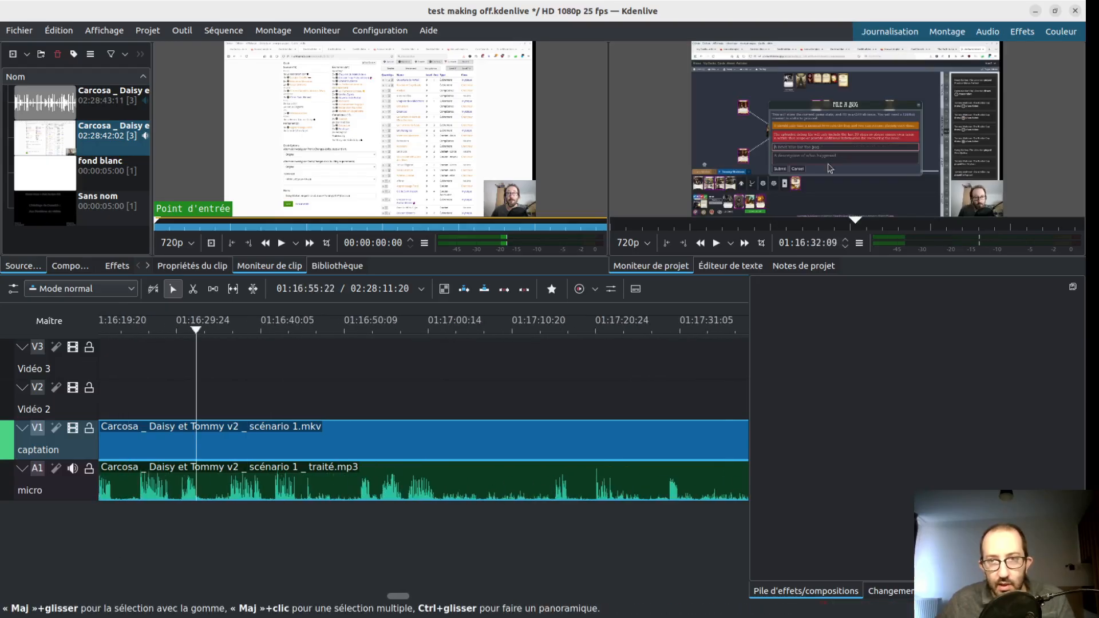
pyautogui.moveTo(381, 532); pyautogui.dragTo(530, 525)
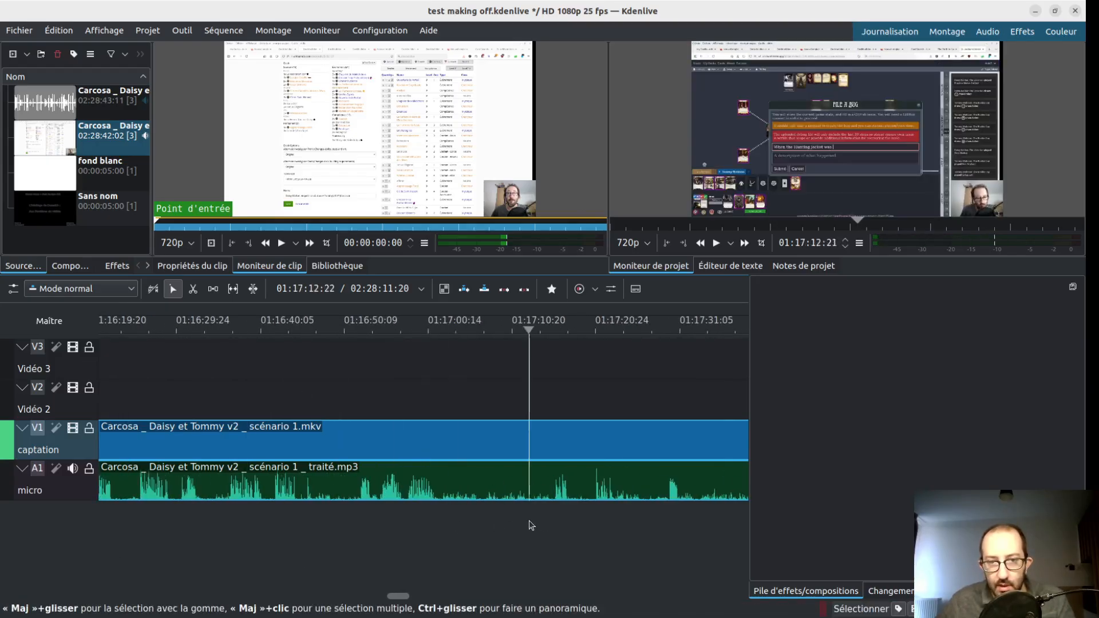
pyautogui.scroll(2, 658, 508)
pyautogui.scroll(-7, 653, 508)
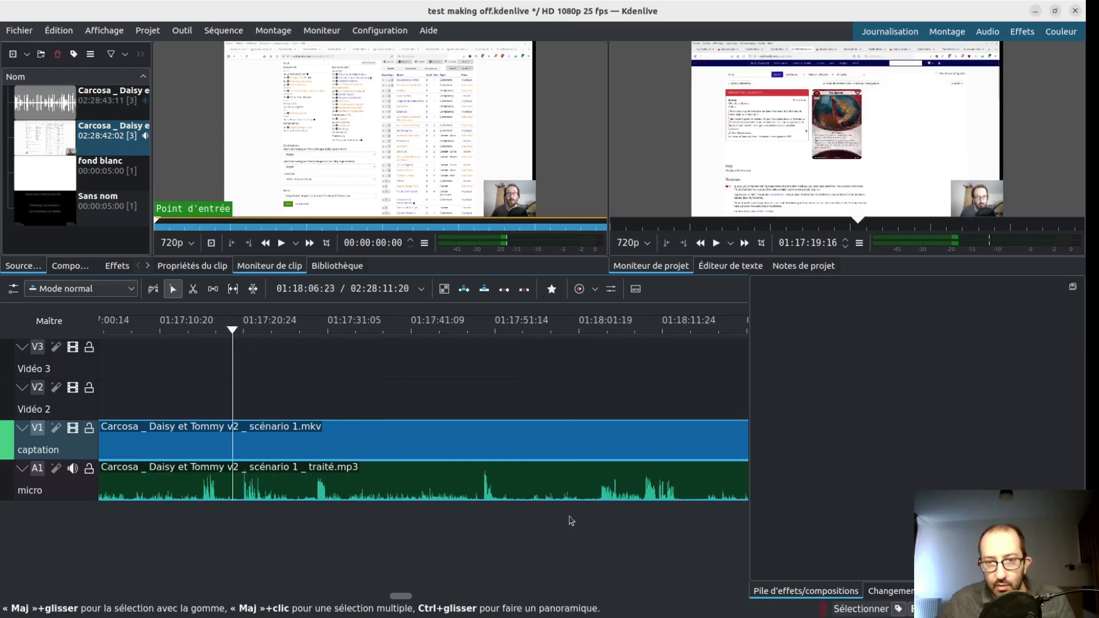
pyautogui.moveTo(407, 518); pyautogui.dragTo(467, 527)
pyautogui.scroll(-5, 626, 536)
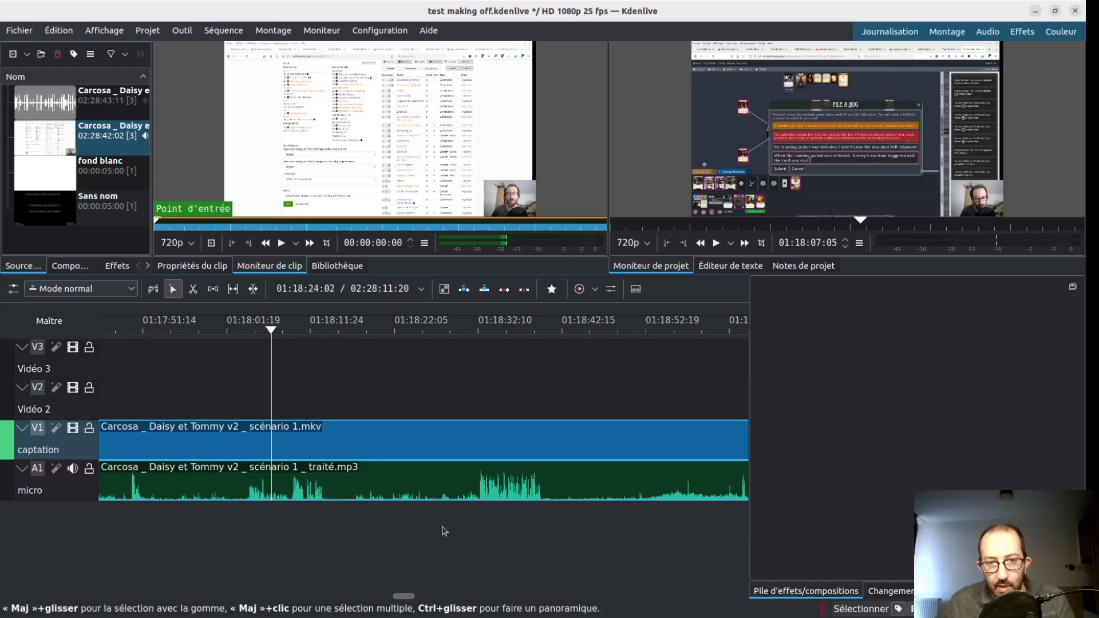
pyautogui.scroll(-3, 524, 522)
pyautogui.click(361, 511)
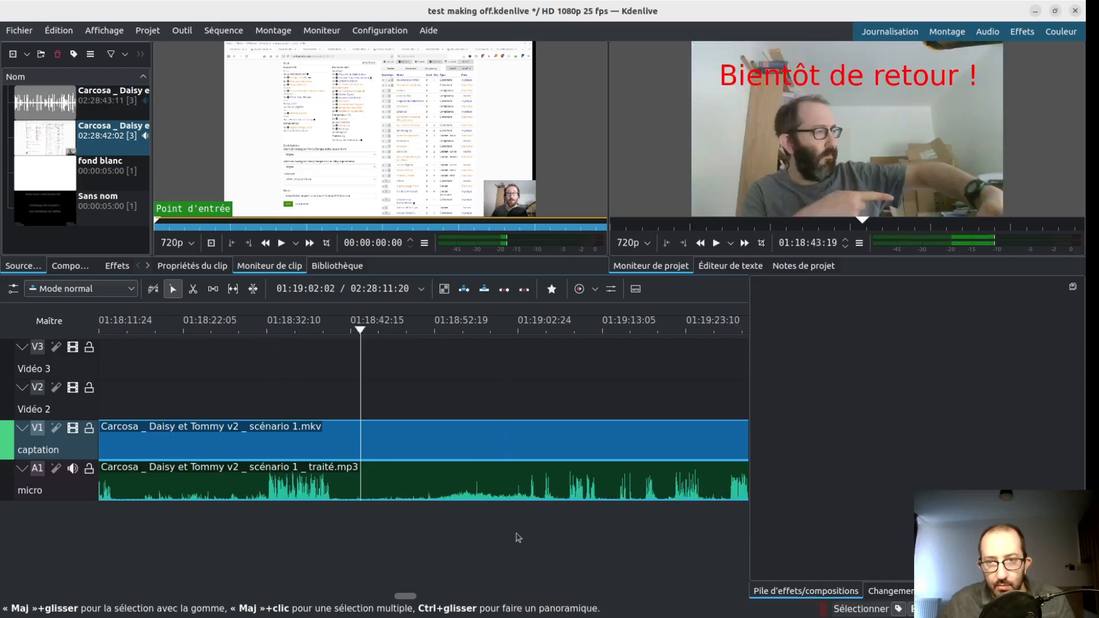
# - Listen to the start of the break and split the captation and micro clips at about 01:18:45:01
pyautogui.click(516, 536)
pyautogui.click(336, 523)
pyautogui.press('space')
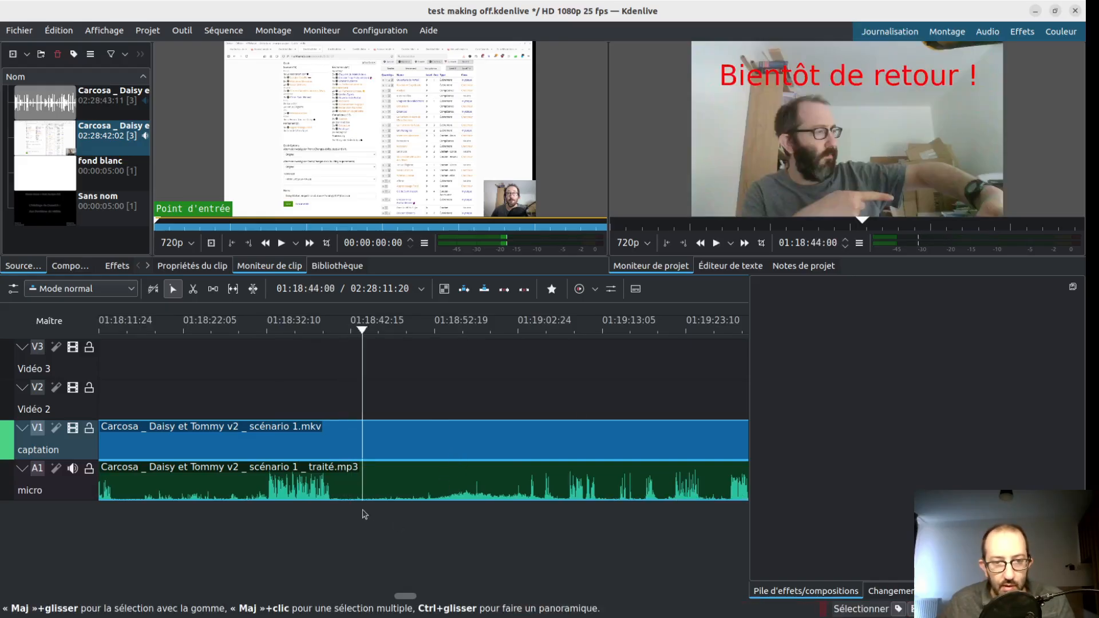
pyautogui.press('x')
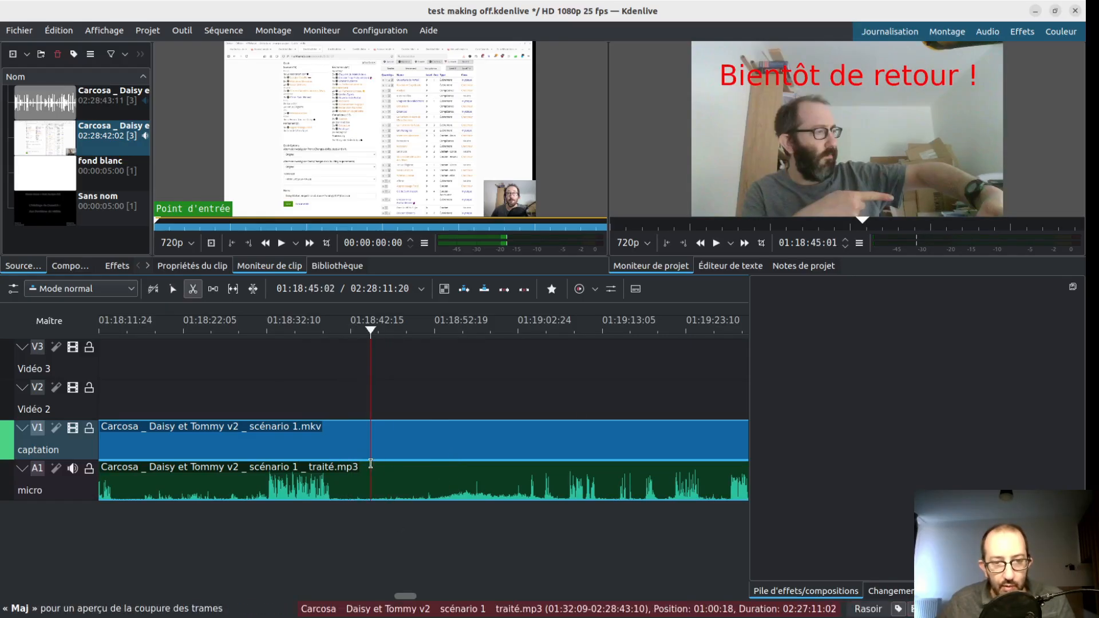
pyautogui.click(370, 464)
pyautogui.press('s')
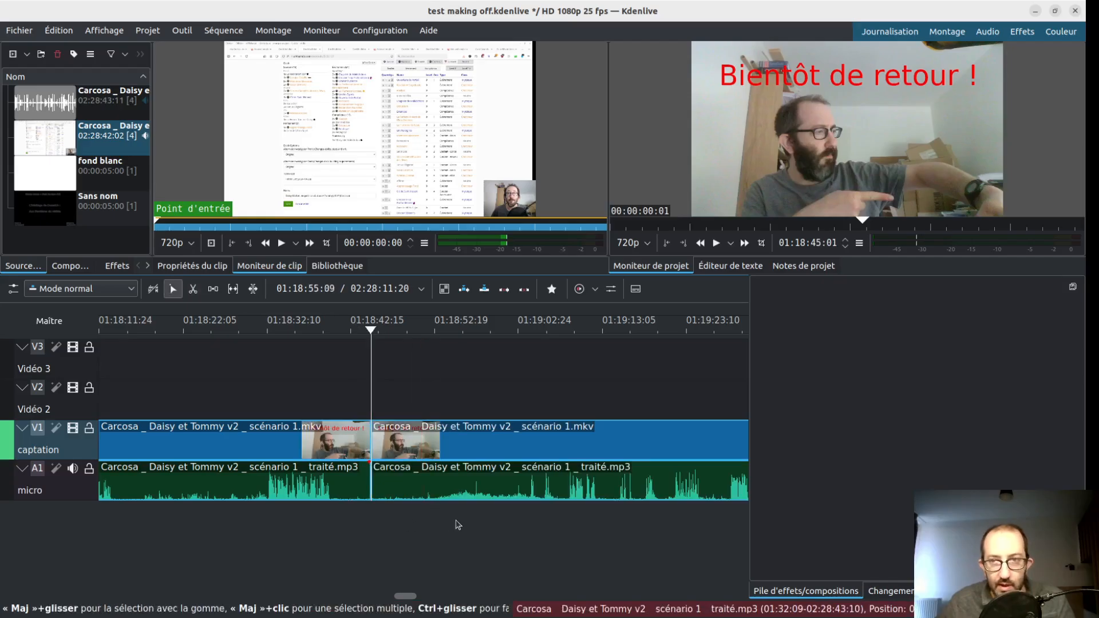
# - Find where speech resumes after the break and split the captation and micro clips at about 01:19:03:18
pyautogui.click(541, 400)
pyautogui.click(564, 408)
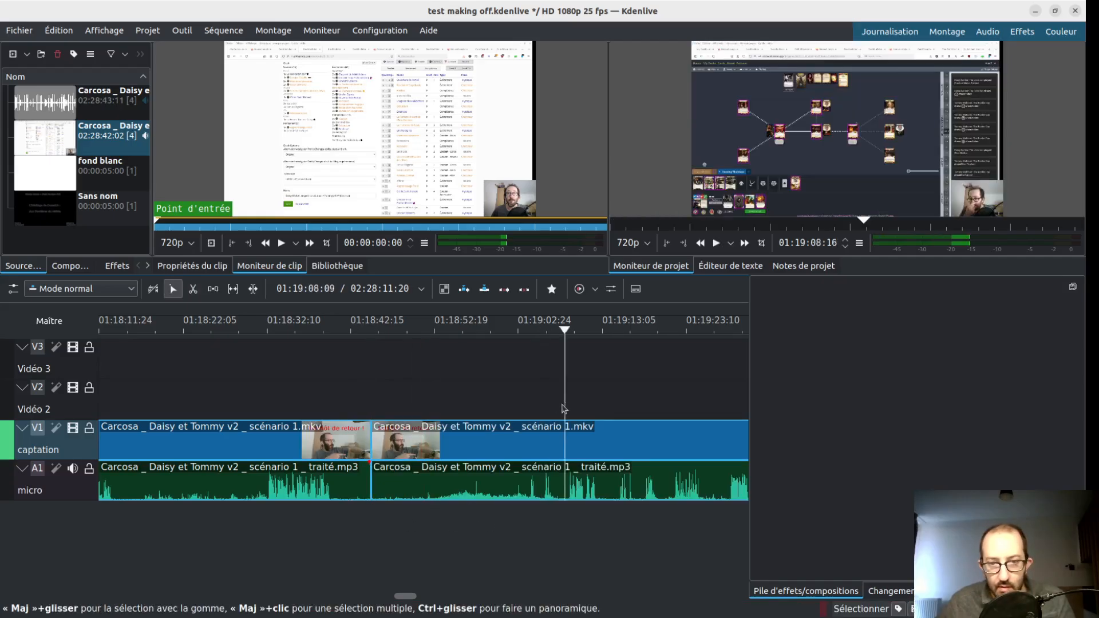
pyautogui.press('space')
pyautogui.press('x')
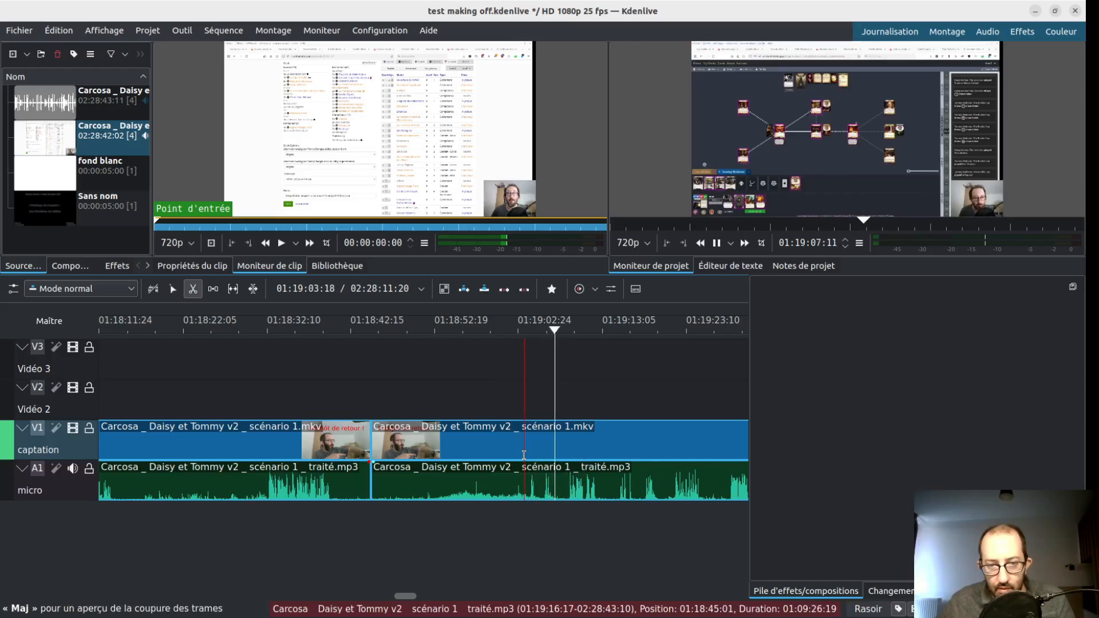
pyautogui.click(525, 490)
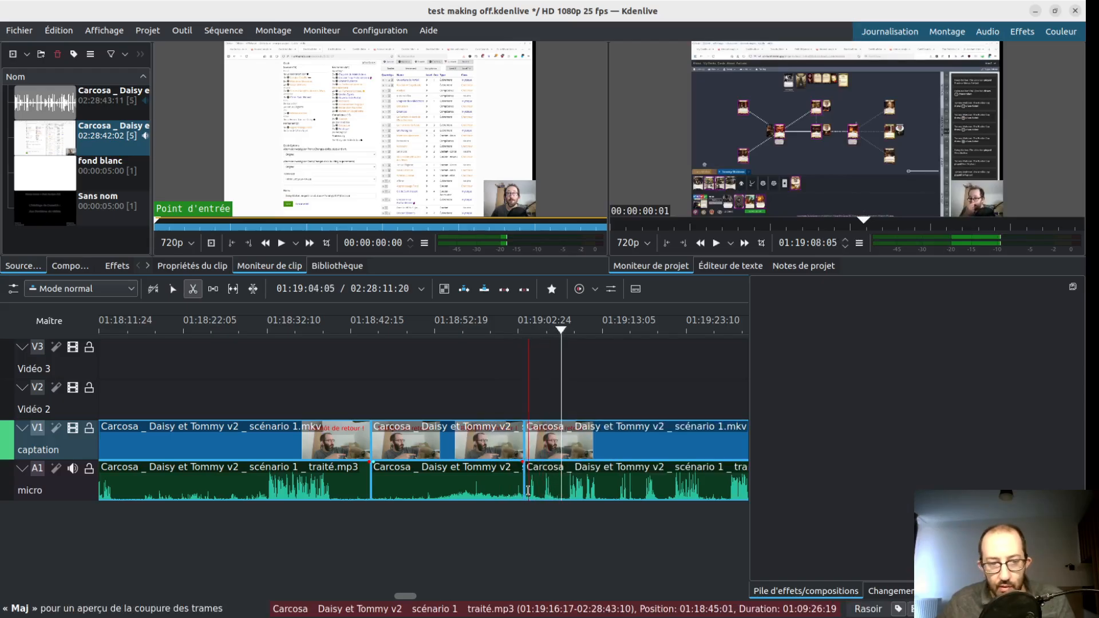
pyautogui.press('s')
# - Delete the break segment between the two cuts and move the following captation and micro clips back to close the gap
pyautogui.click(467, 447)
pyautogui.press('Delete')
pyautogui.moveTo(541, 437); pyautogui.dragTo(387, 438)
# - Locate the silent bug-report passage near 01:33:00 and split the captation and micro clips where it begins, at about 01:32:52
pyautogui.click(570, 545)
pyautogui.moveTo(569, 542); pyautogui.dragTo(673, 530)
pyautogui.moveTo(603, 528); pyautogui.dragTo(239, 518)
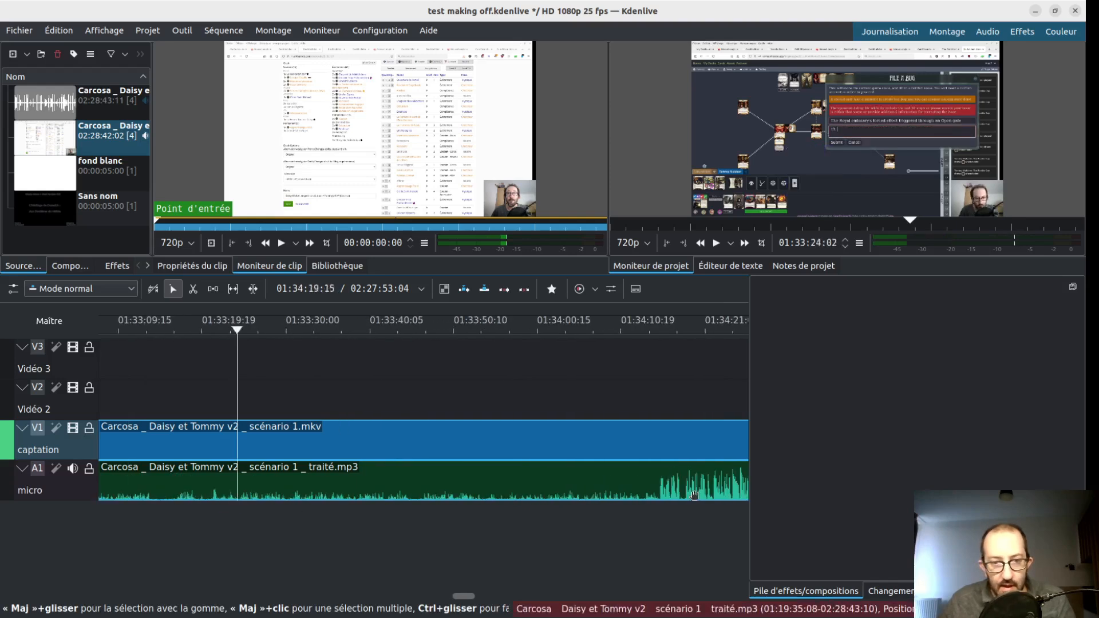
pyautogui.scroll(6, 590, 452)
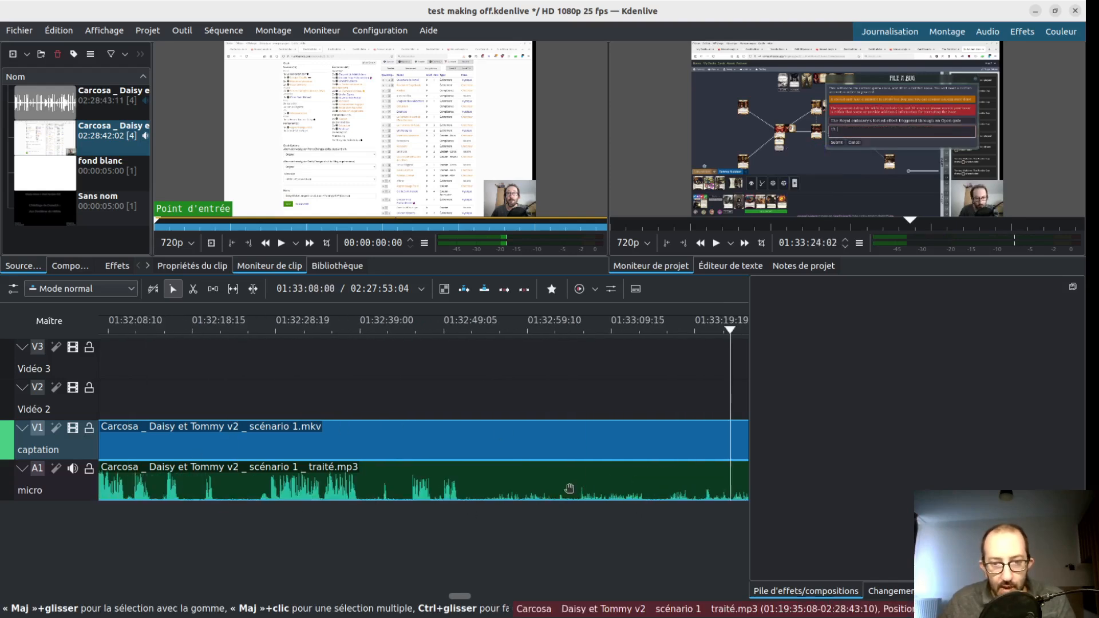
pyautogui.press('alt')
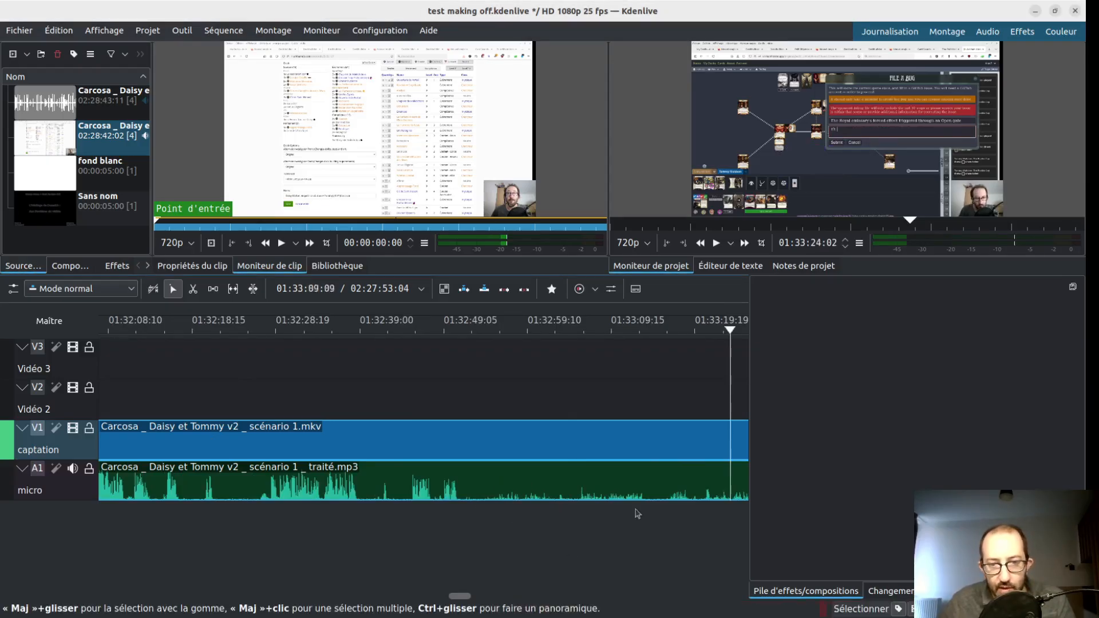
pyautogui.click(478, 518)
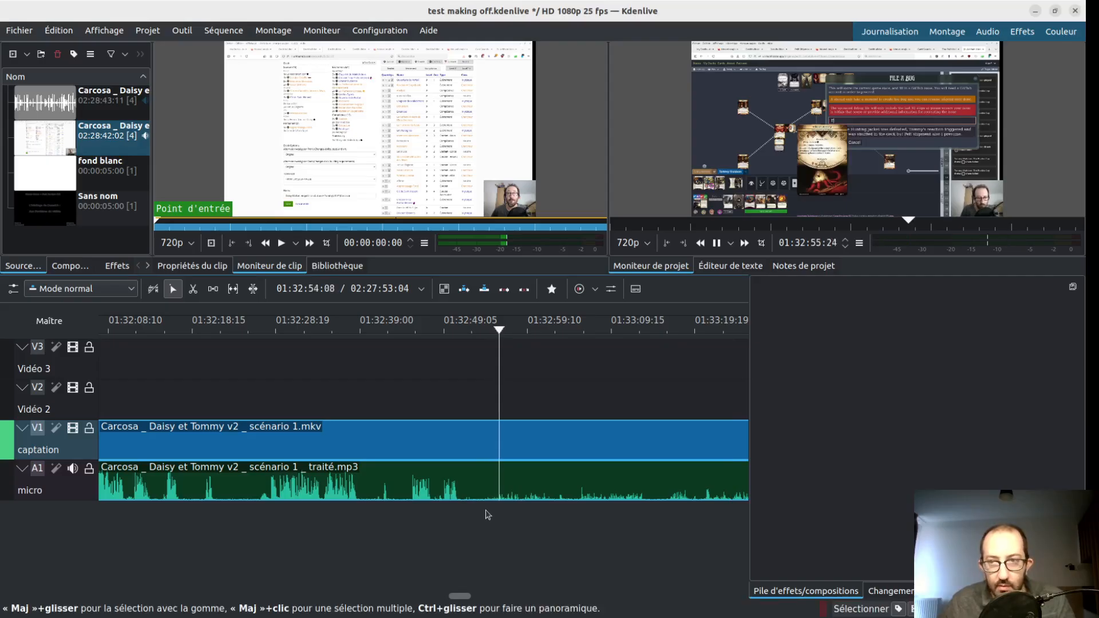
pyautogui.press('x')
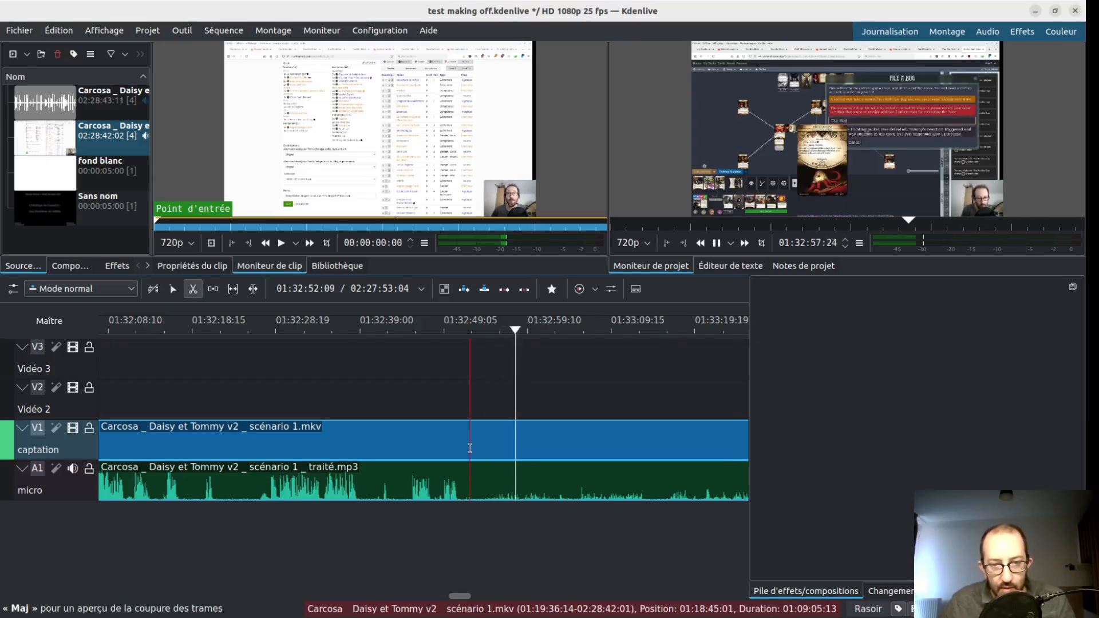
pyautogui.click(468, 449)
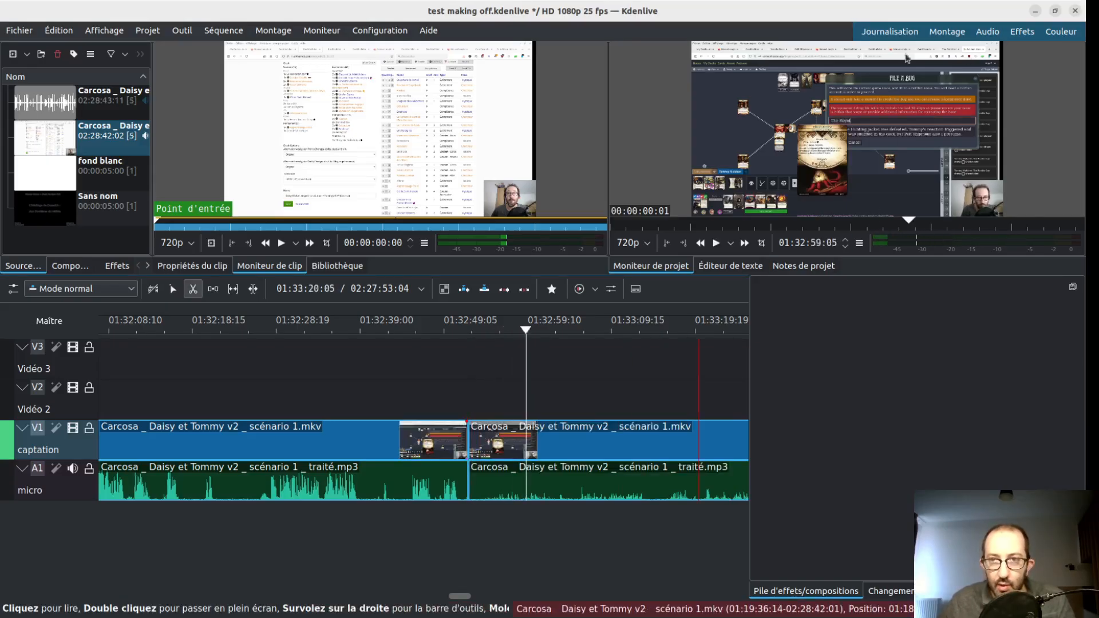
# - Return to the selection tool and play from just before the cut at about 01:32:52 to check it
pyautogui.hscroll(3, 500, 533)
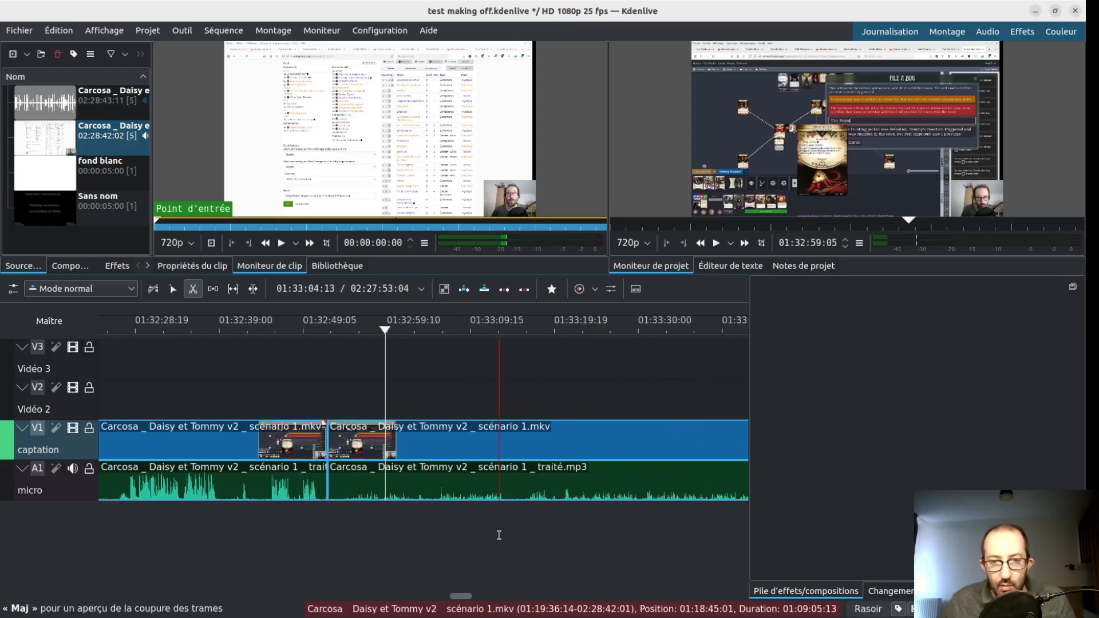
pyautogui.press('s')
pyautogui.click(298, 523)
pyautogui.press('space')
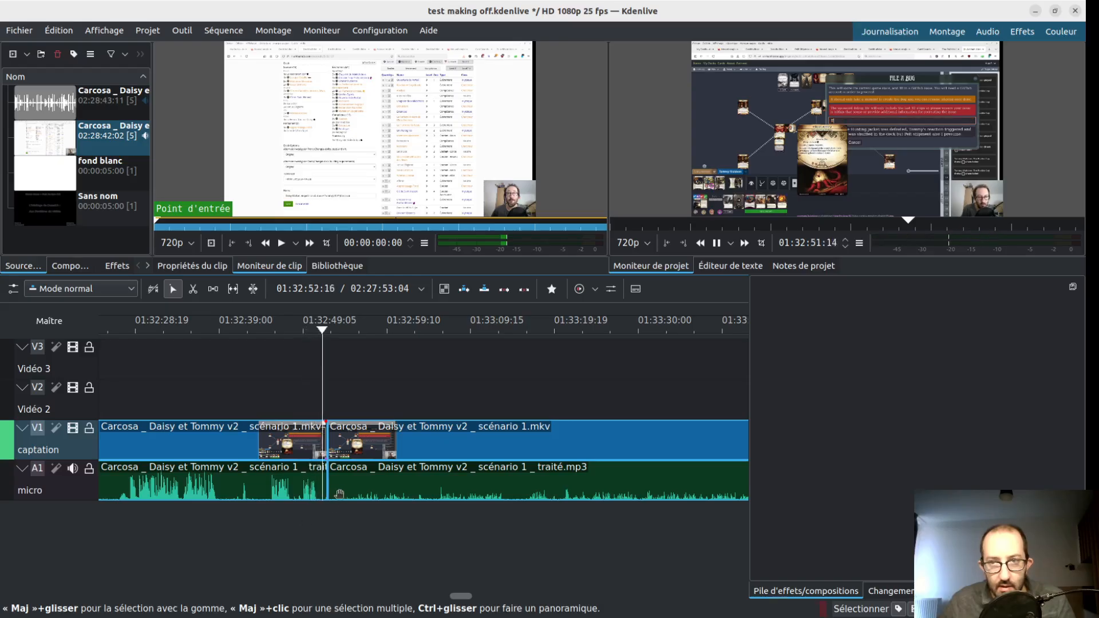
# - Find where speech resumes after the silent bug-report passage and split the captation and micro clips at about 01:34:13:16
pyautogui.scroll(-4, 464, 486)
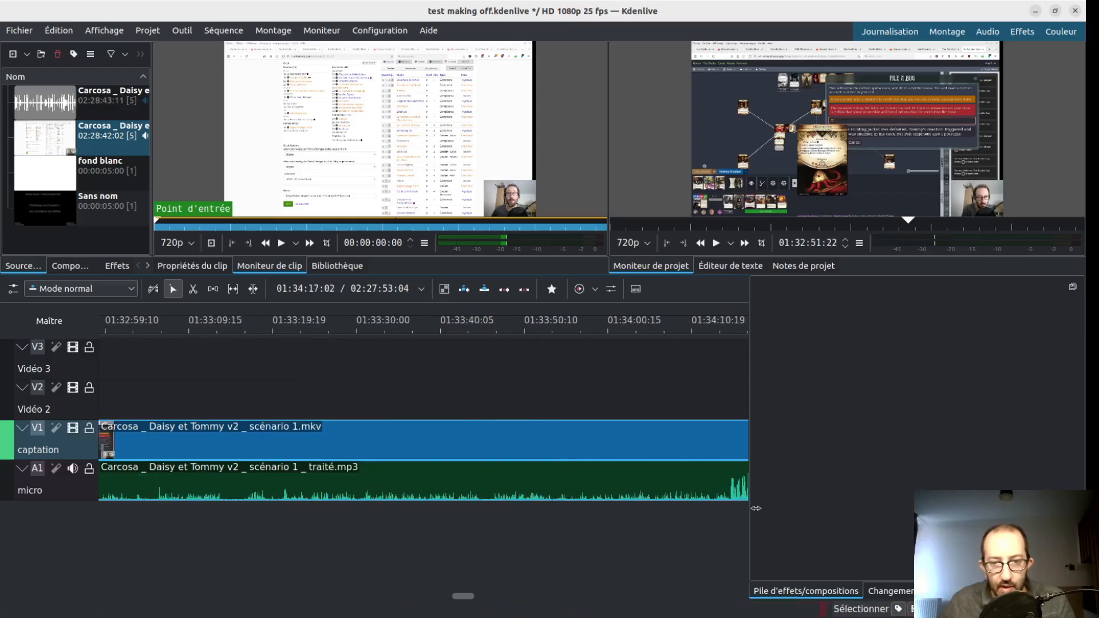
pyautogui.click(719, 516)
pyautogui.press('space')
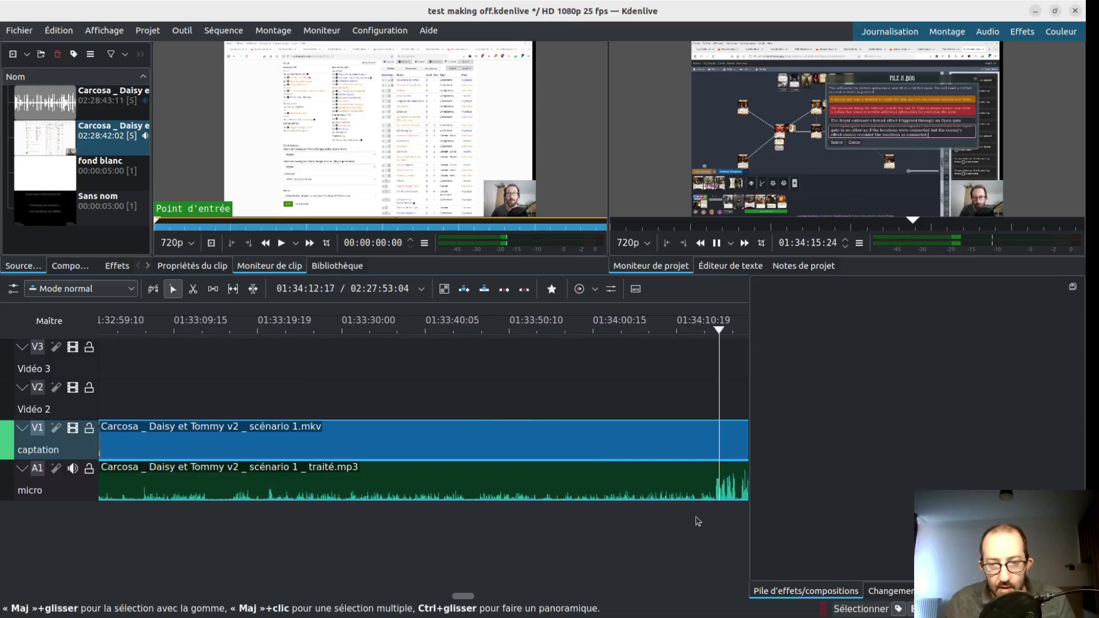
pyautogui.press('space')
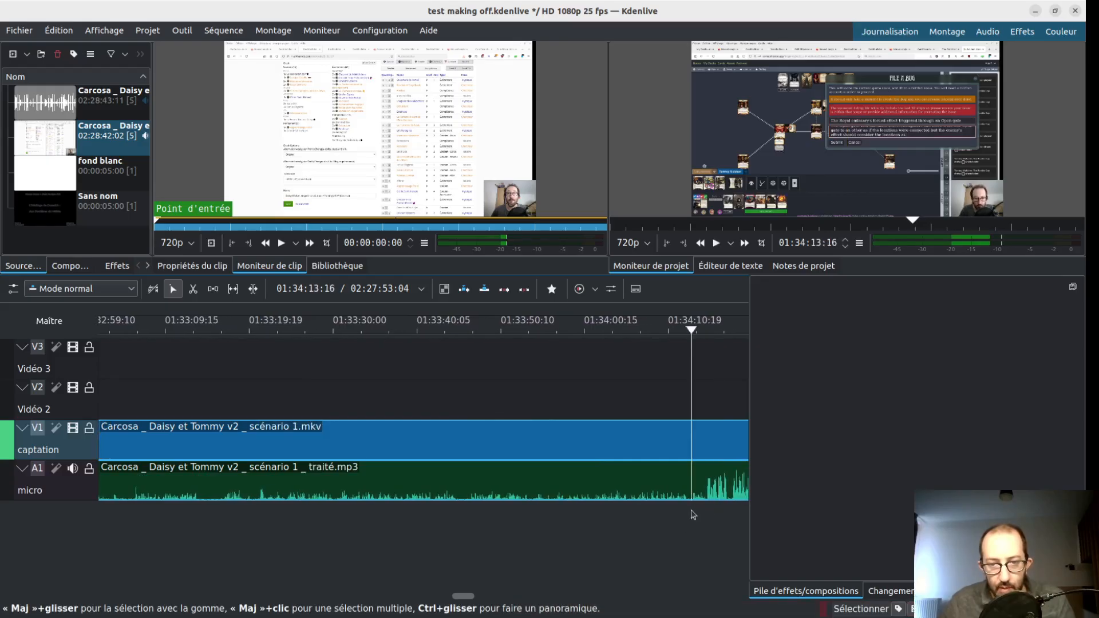
pyautogui.hotkey('shift', 'r')
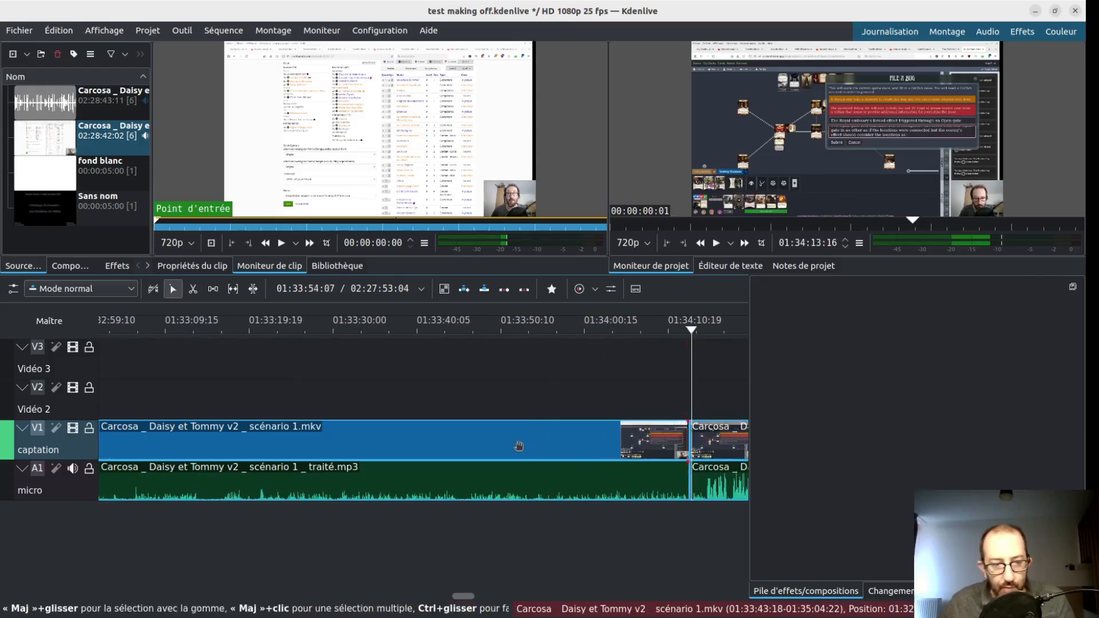
# - Delete the silent bug-report segment and close the resulting gap on the captation and micro tracks at about 01:32:52
pyautogui.click(519, 446)
pyautogui.press('Delete')
pyautogui.rightClick(511, 440)
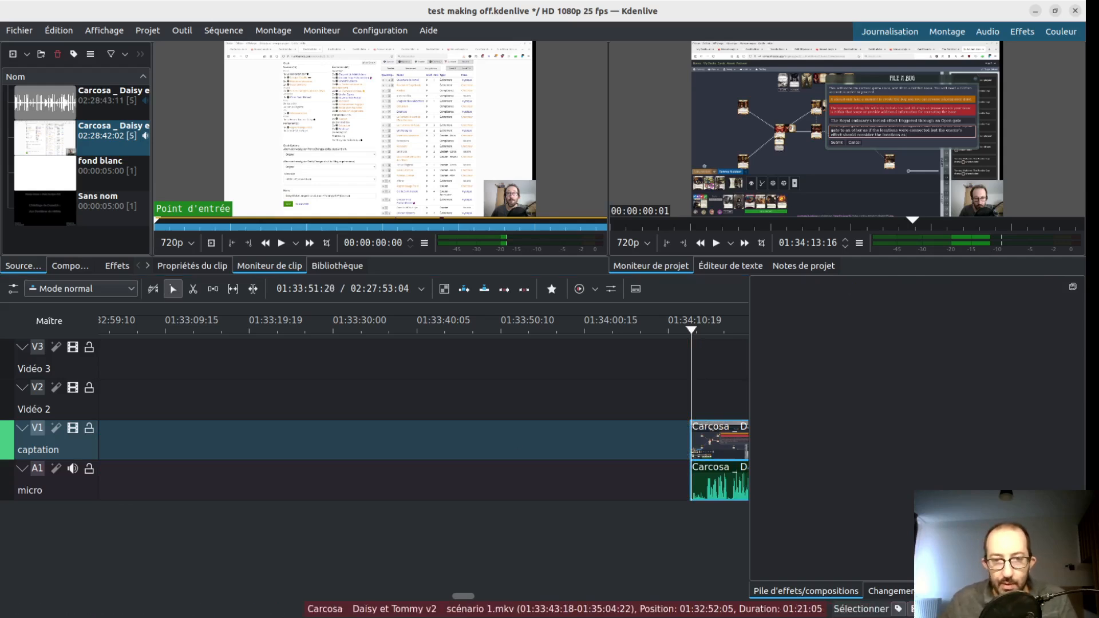
pyautogui.click(512, 438)
pyautogui.scroll(3, 299, 535)
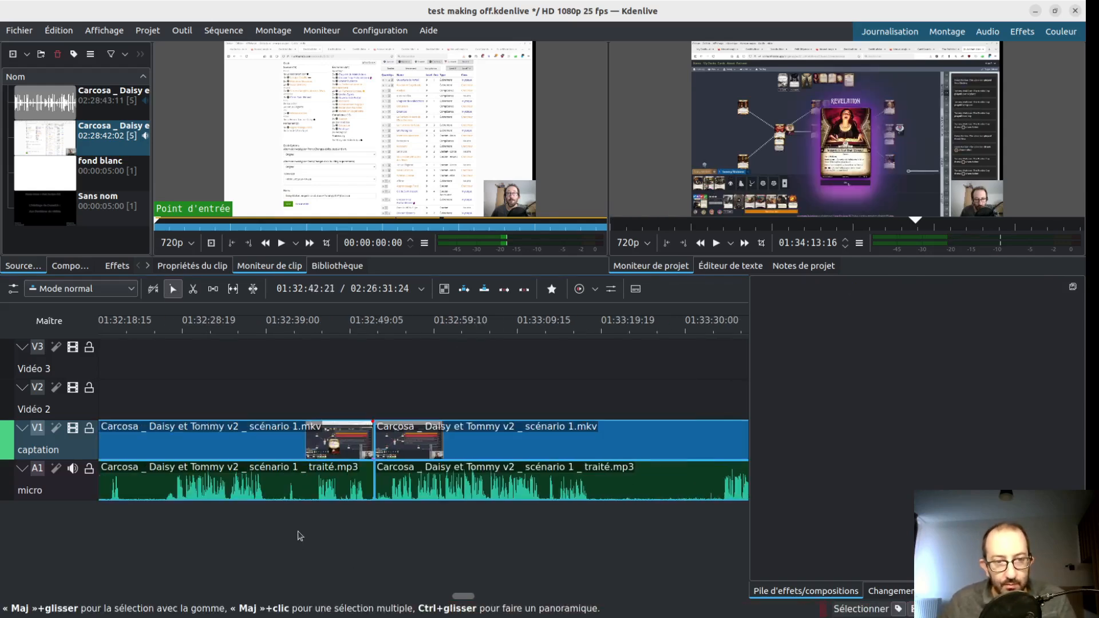
# - Split the captation and micro clips at the start of the next break, about 01:33:19:07, and again where speech resumes
pyautogui.click(604, 536)
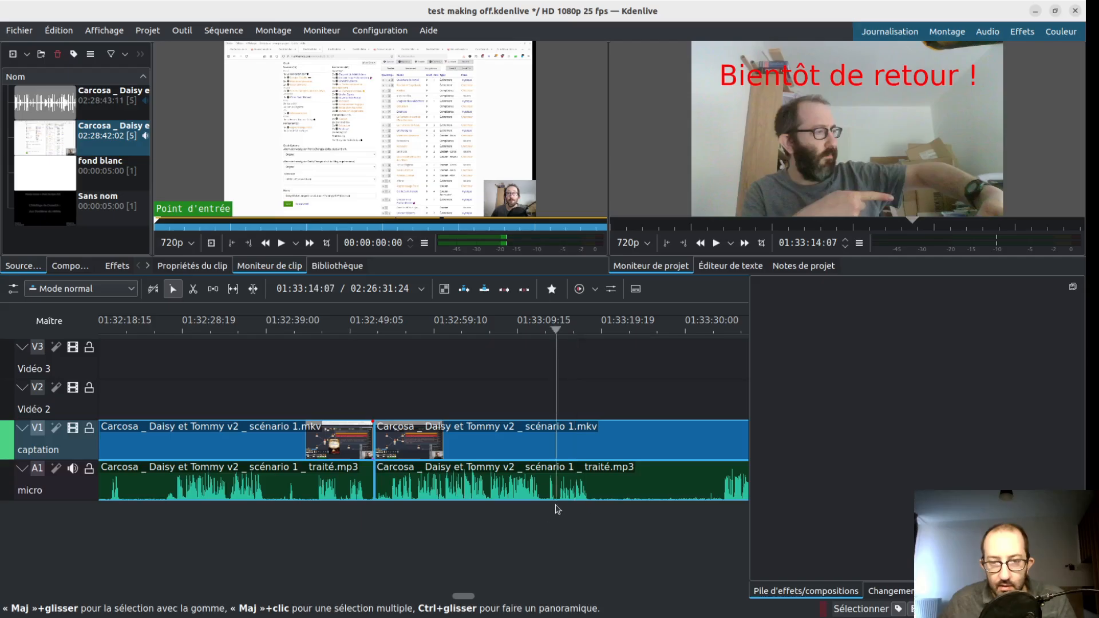
pyautogui.press('space')
pyautogui.press('x')
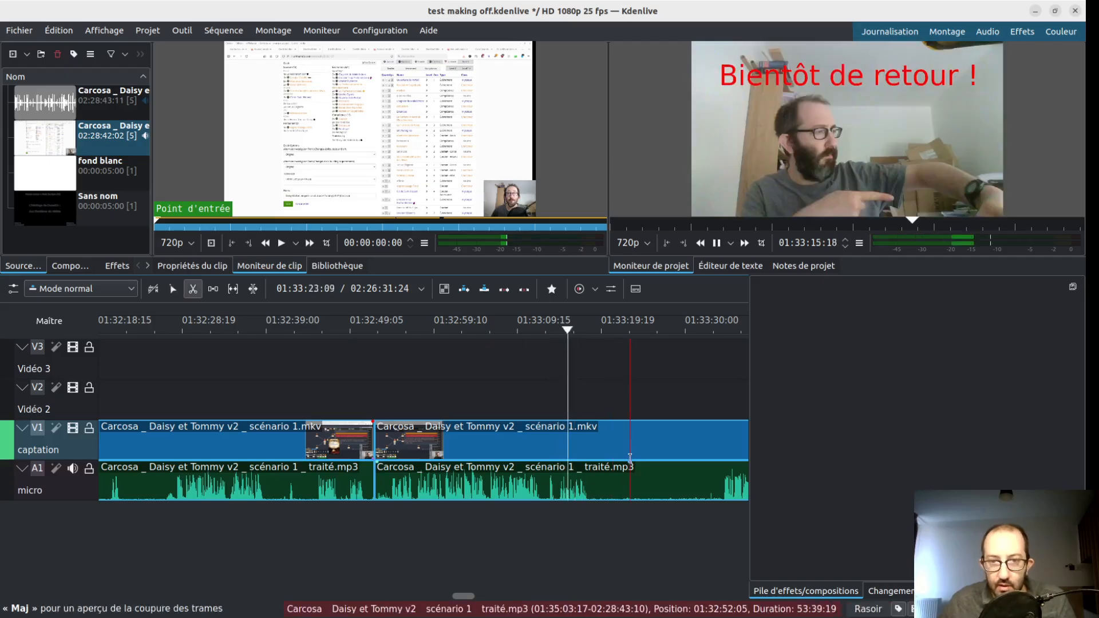
pyautogui.click(597, 454)
pyautogui.scroll(-2, 613, 458)
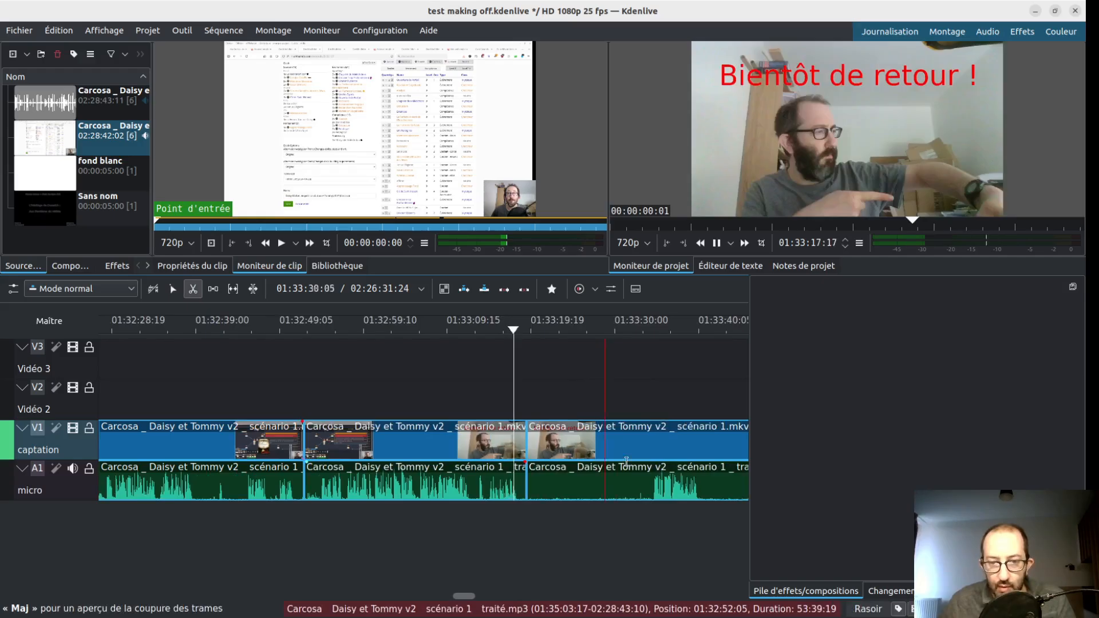
pyautogui.click(648, 458)
# - Delete the break segment, move the following captation and micro clips back to 01:33:19:07, and save the project
pyautogui.press('s')
pyautogui.click(610, 444)
pyautogui.press('Delete')
pyautogui.moveTo(696, 424); pyautogui.dragTo(478, 442)
pyautogui.hotkey('ctrl', 's')
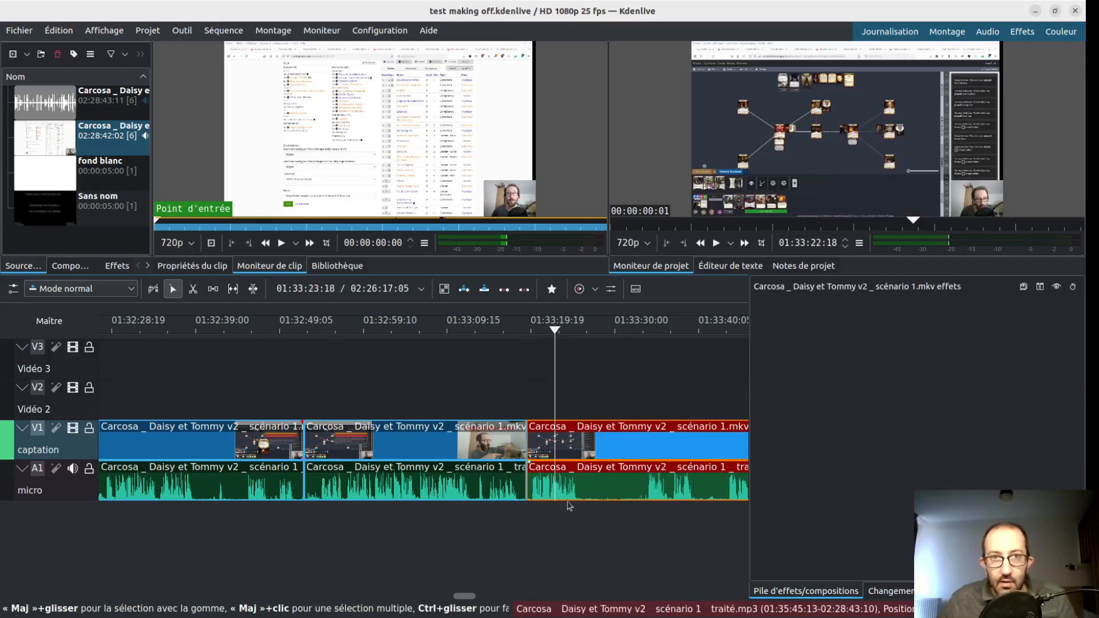
# - Locate the next break near 01:47 and split the captation and micro clips where speech resumes, at about 01:47:43
pyautogui.moveTo(574, 516); pyautogui.dragTo(429, 476)
pyautogui.press('x')
pyautogui.click(474, 458)
pyautogui.scroll(3, 372, 518)
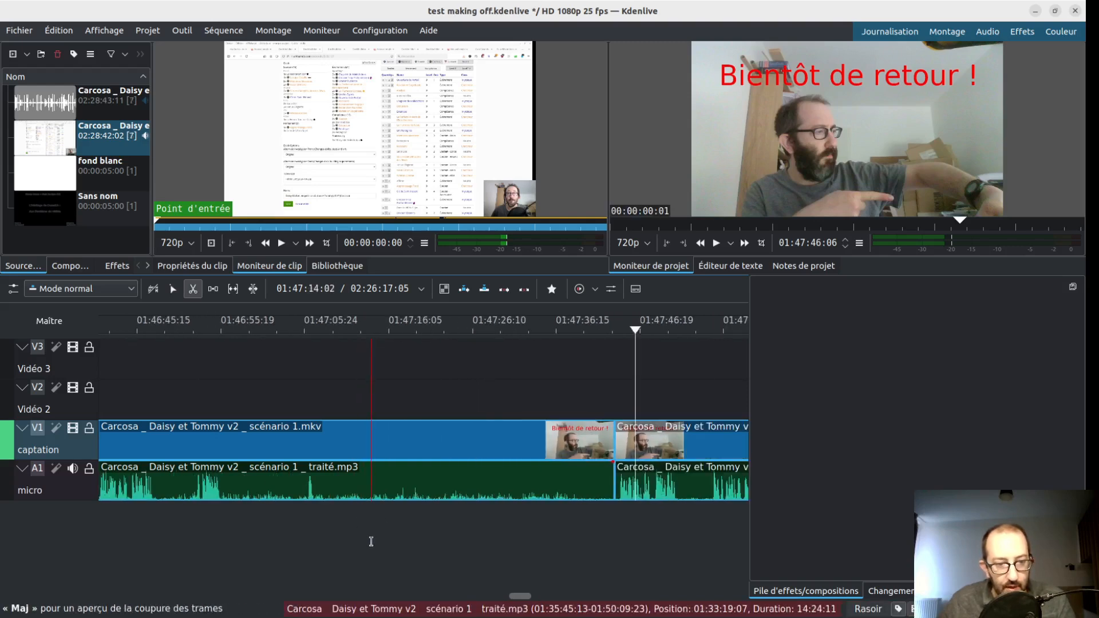
pyautogui.press('s')
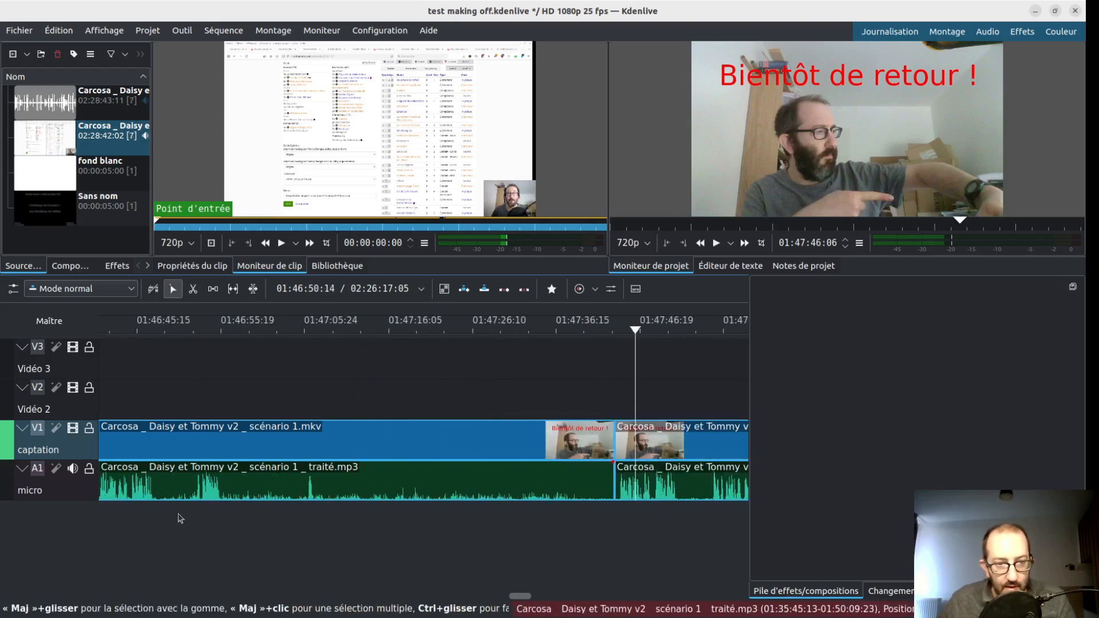
# - Play the end of the speech before this break and split both clips where silence begins, at about 01:46:57:07
pyautogui.click(178, 378)
pyautogui.press('space')
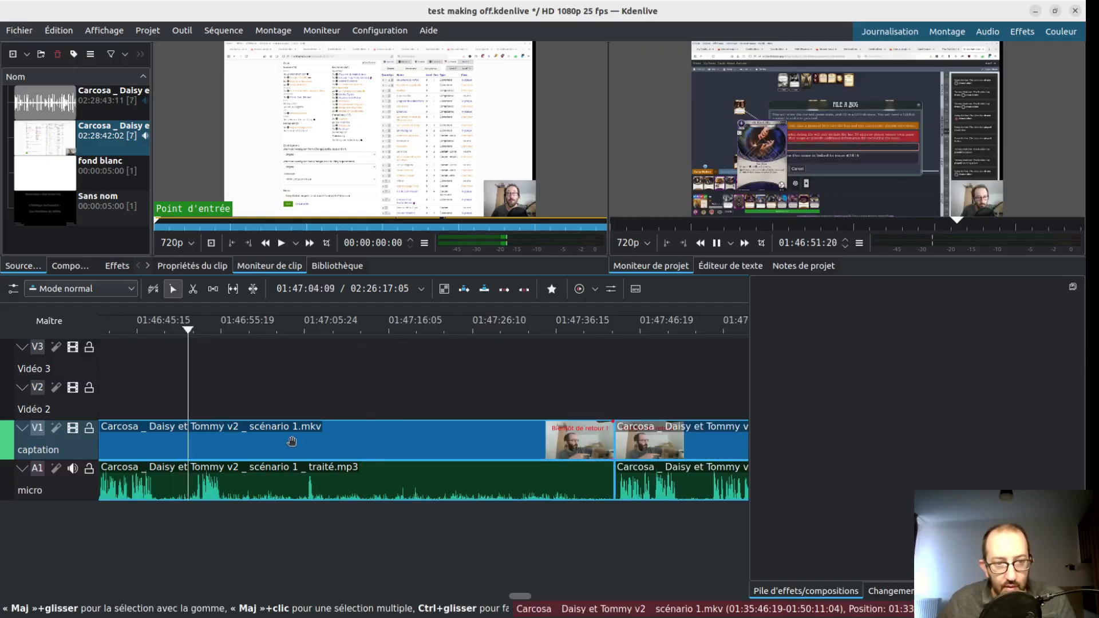
pyautogui.press('x')
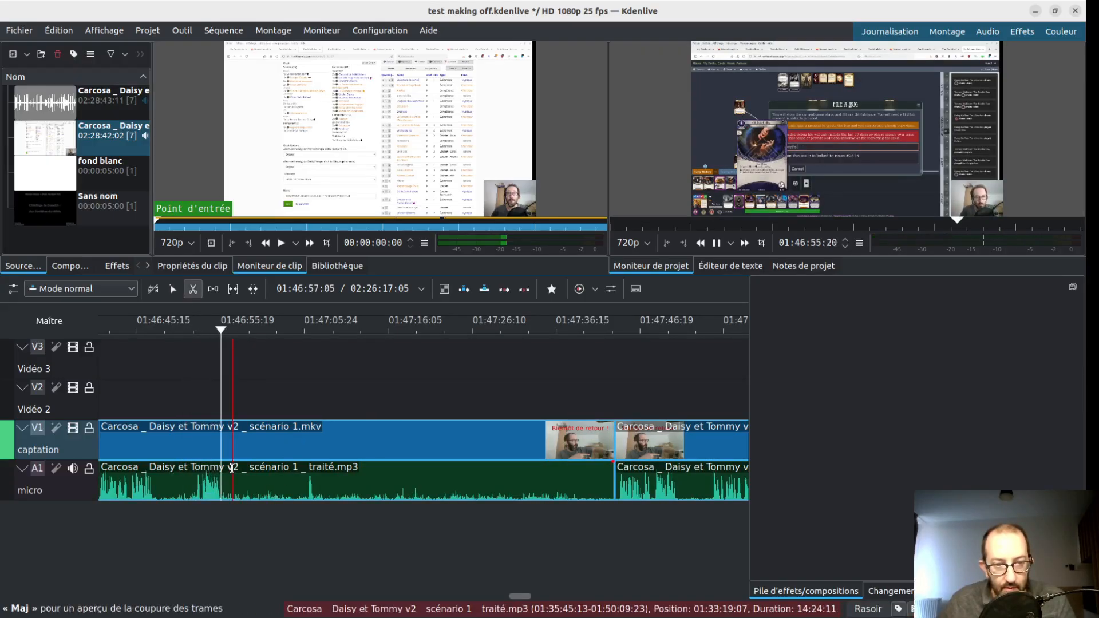
pyautogui.click(233, 468)
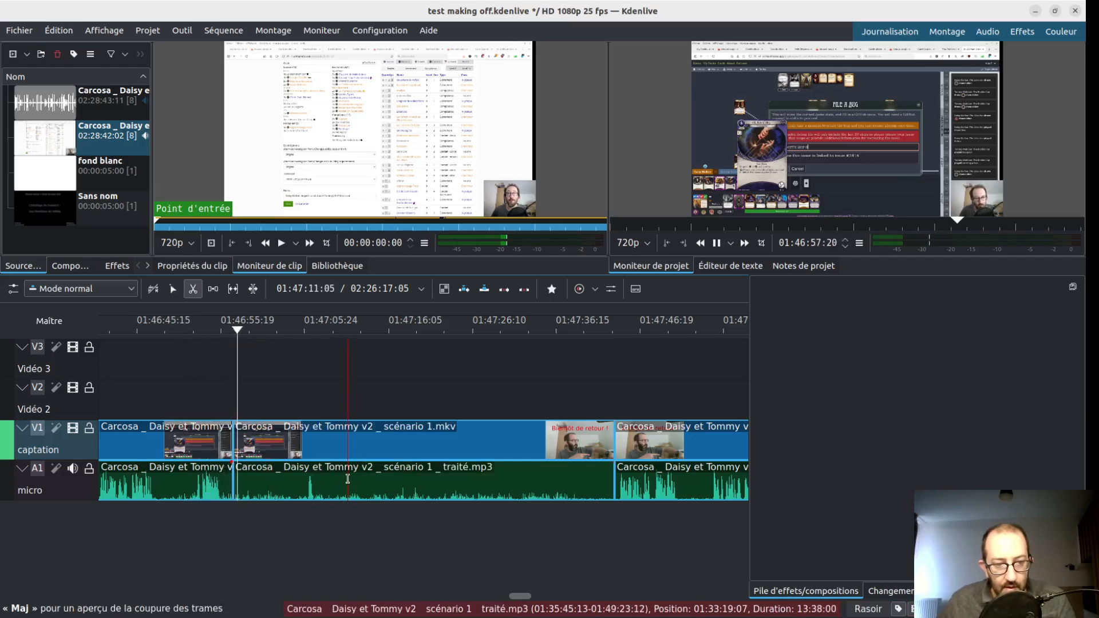
# - Check the isolated sound near 01:47:05, then delete the silent segment and move the following clips back to 01:46:57:07
pyautogui.press('s')
pyautogui.click(305, 391)
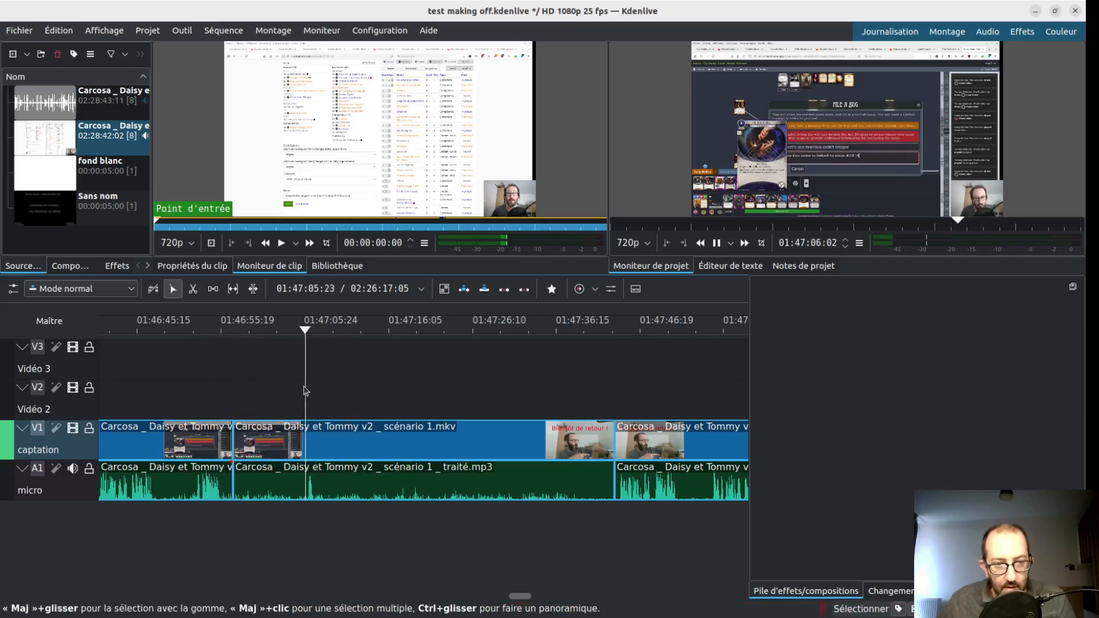
pyautogui.click(393, 442)
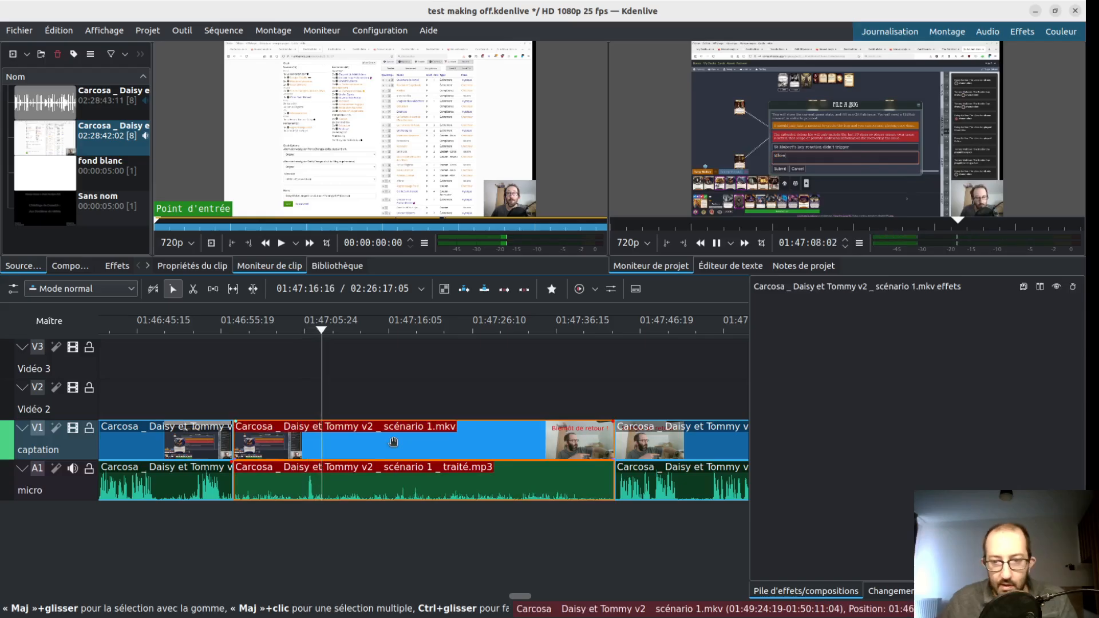
pyautogui.press('Delete')
pyautogui.moveTo(692, 444); pyautogui.dragTo(310, 444)
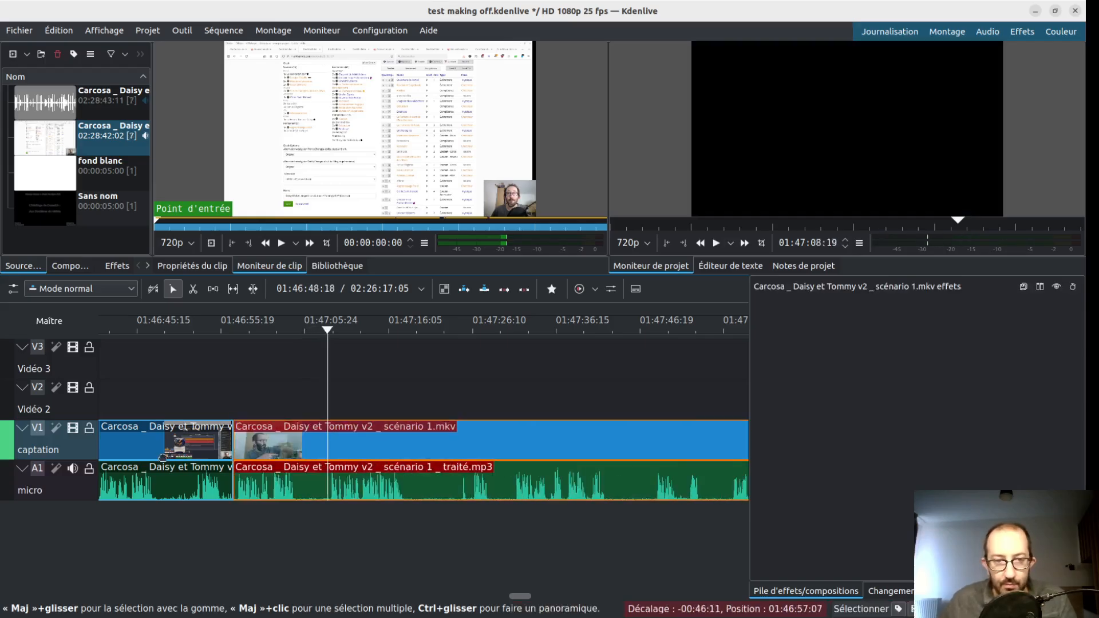
# - Scan the rest of the timeline from about 01:47 to 02:24 for further silent passages, checking the bug-report moment near 01:59:43
pyautogui.moveTo(320, 522); pyautogui.dragTo(210, 537)
pyautogui.moveTo(114, 554); pyautogui.dragTo(246, 516)
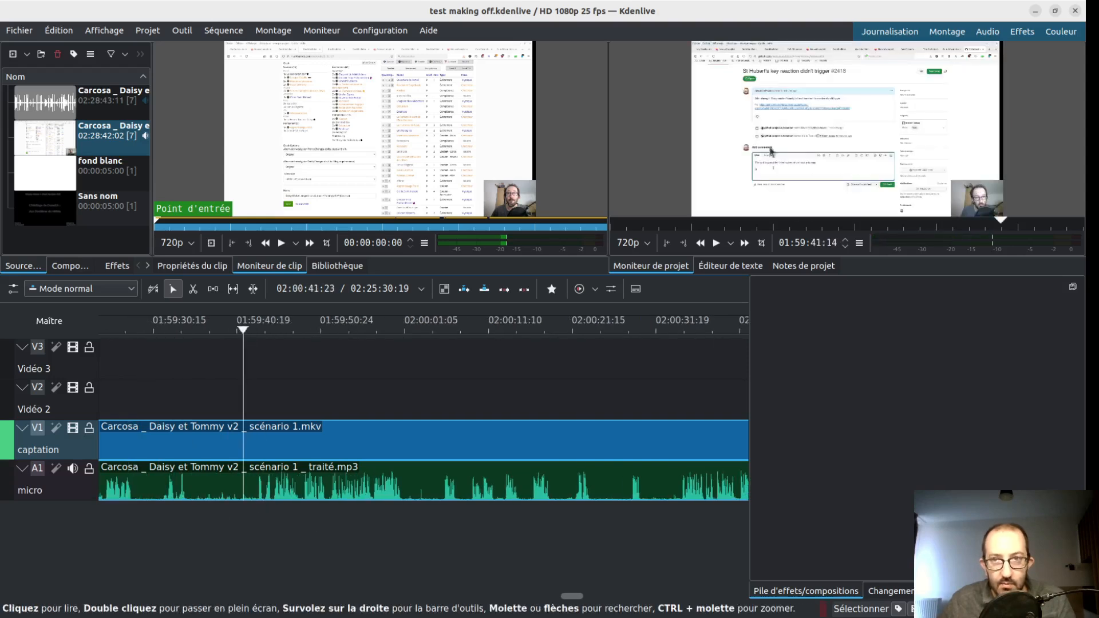
pyautogui.scroll(2, 401, 494)
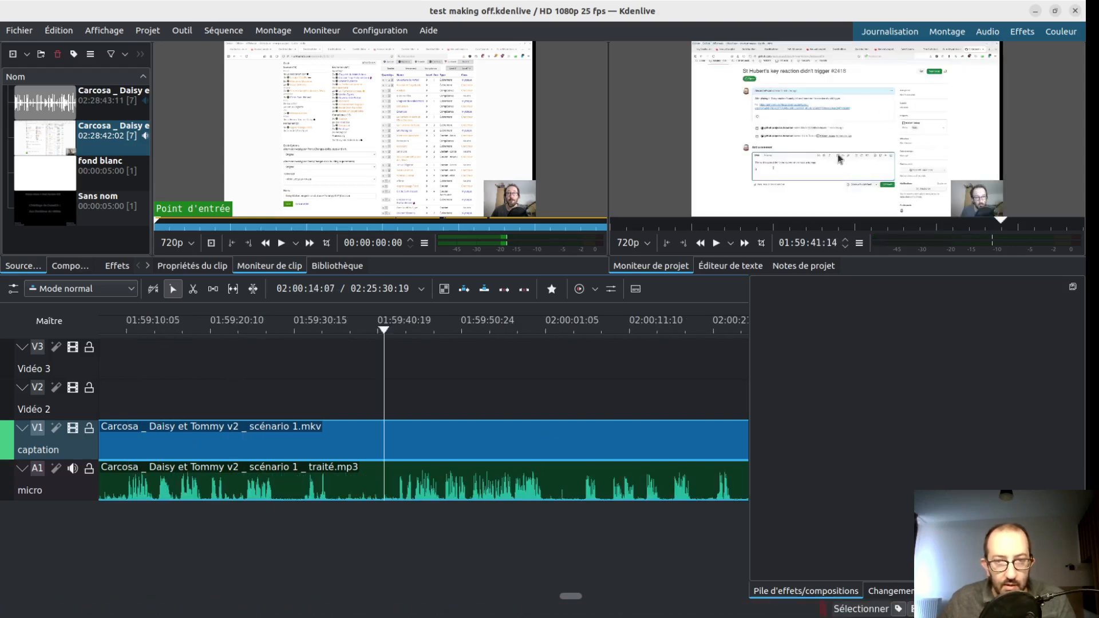
pyautogui.click(397, 511)
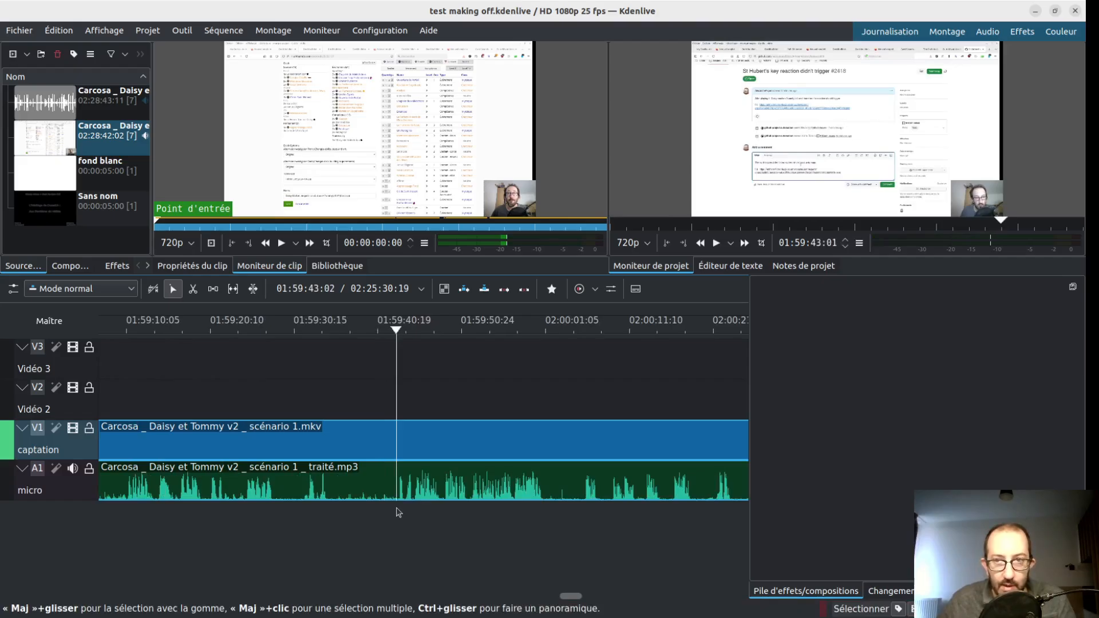
pyautogui.click(239, 525)
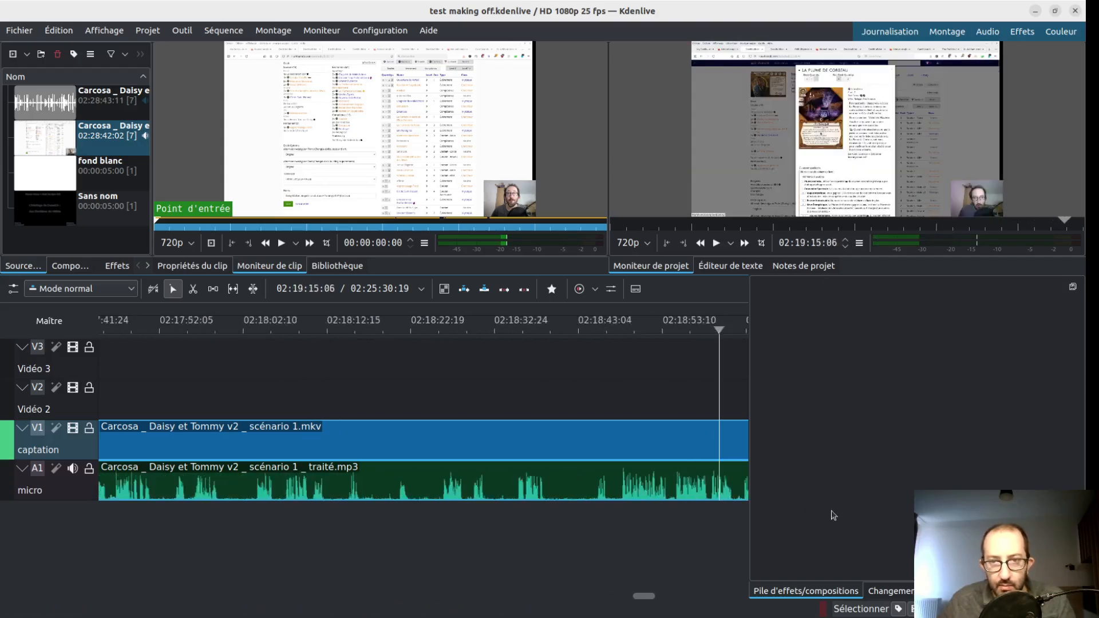
pyautogui.moveTo(116, 507); pyautogui.dragTo(330, 525)
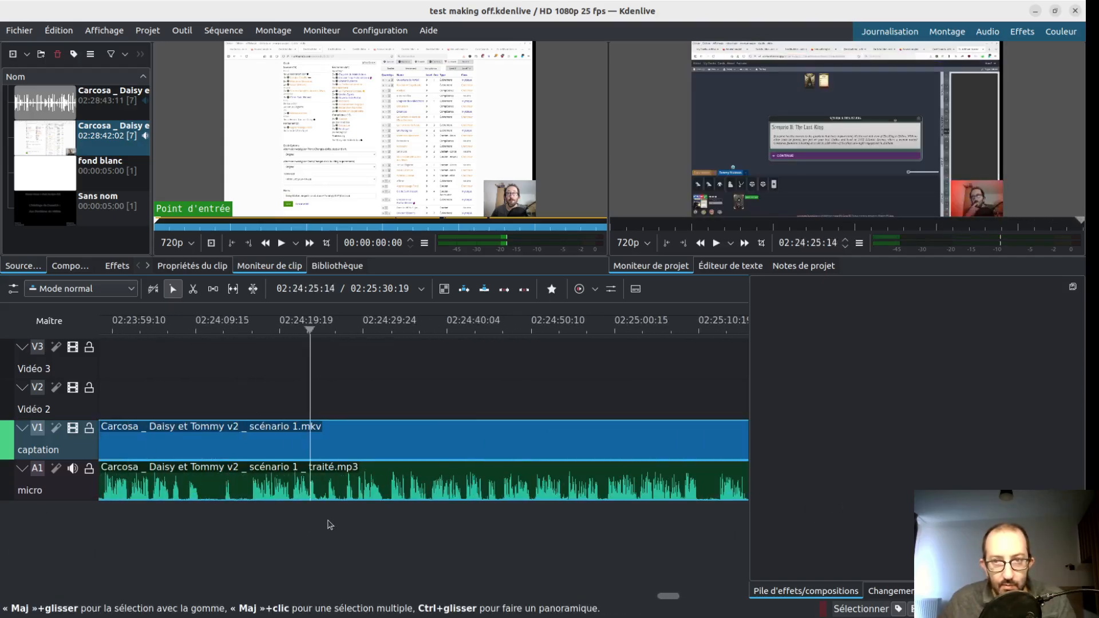
# - Look back through the timeline from about 02:24:25 and play a short deck-review excerpt at 02:21:12
pyautogui.scroll(5, 279, 540)
pyautogui.scroll(8, 236, 523)
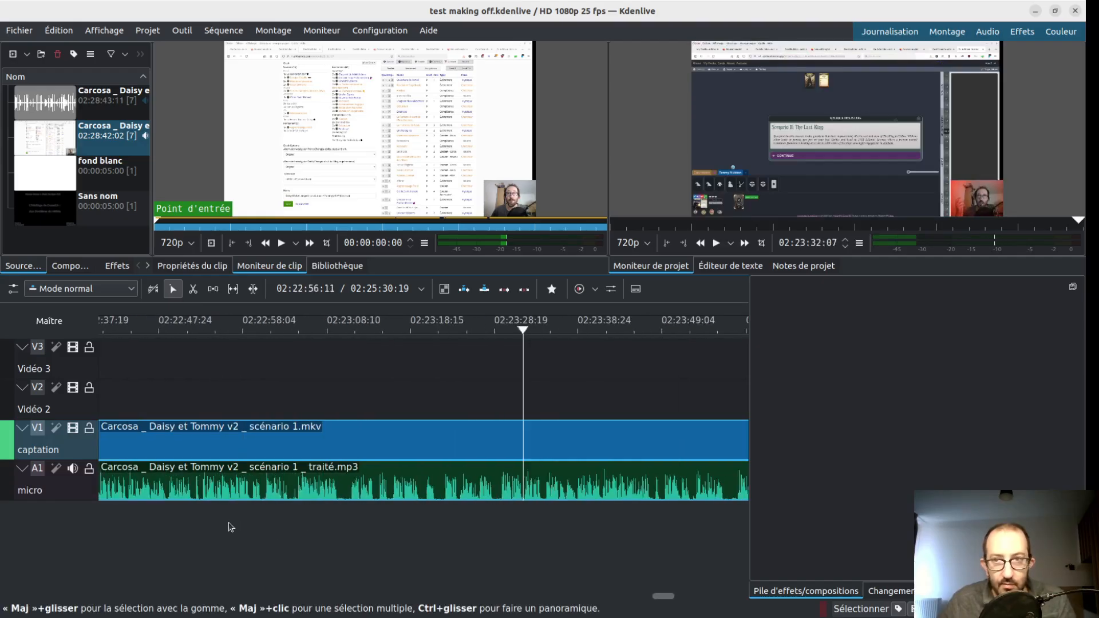
pyautogui.scroll(7, 198, 548)
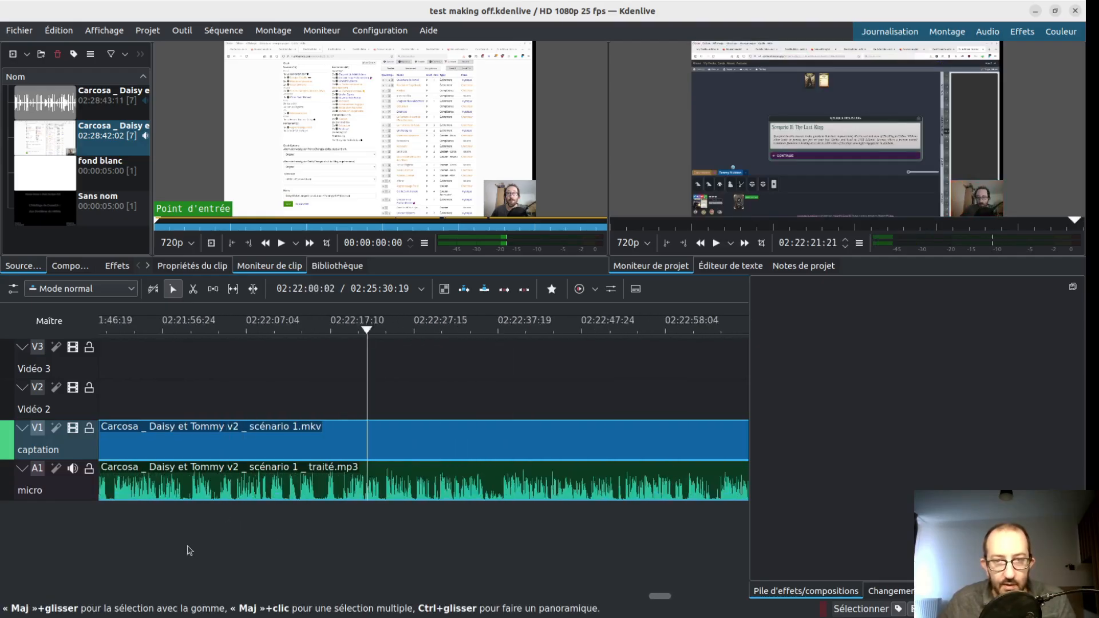
pyautogui.scroll(-3, 212, 547)
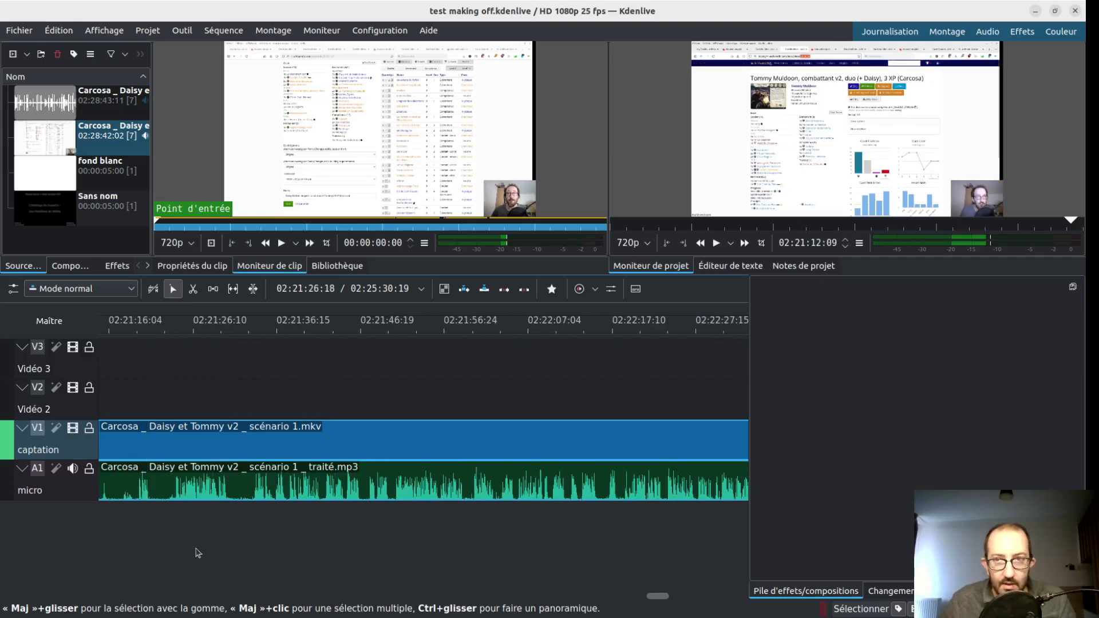
pyautogui.press('space')
pyautogui.press('space')
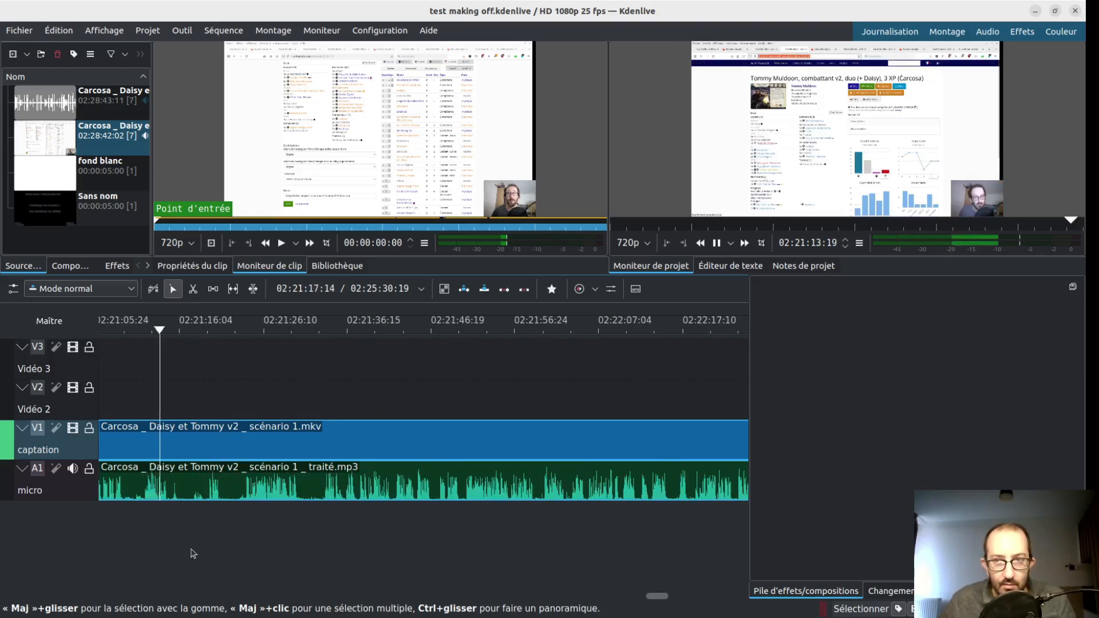
# - Step back through the deck-review and scenario-ending footage from about 02:21:13 to 02:13:08, examining the preview for section changes
pyautogui.scroll(9, 192, 554)
pyautogui.scroll(10, 190, 555)
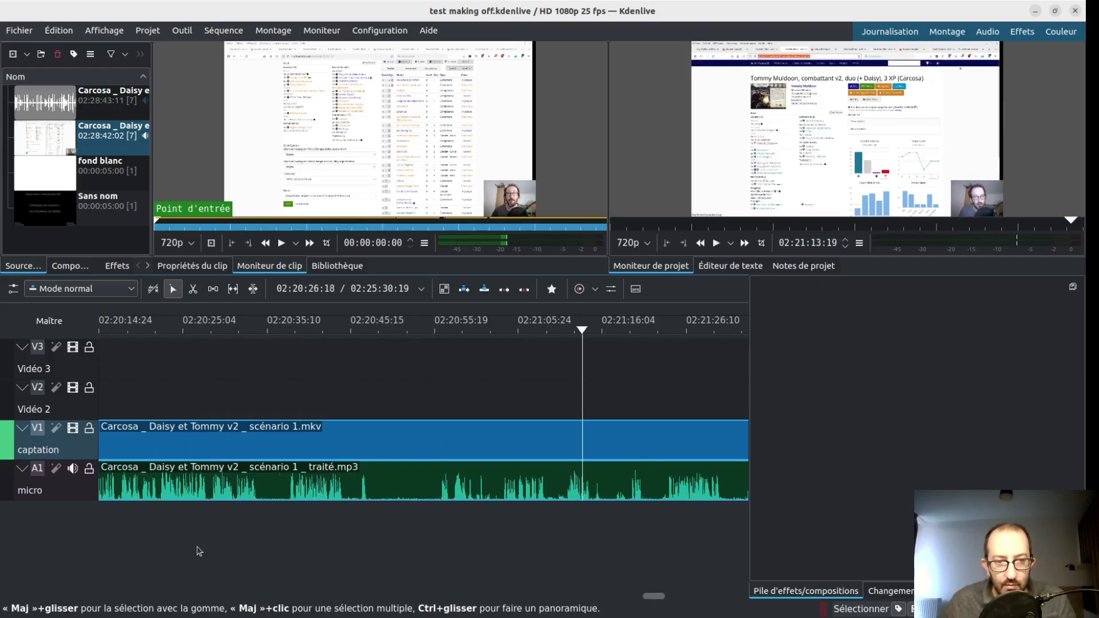
pyautogui.scroll(8, 200, 547)
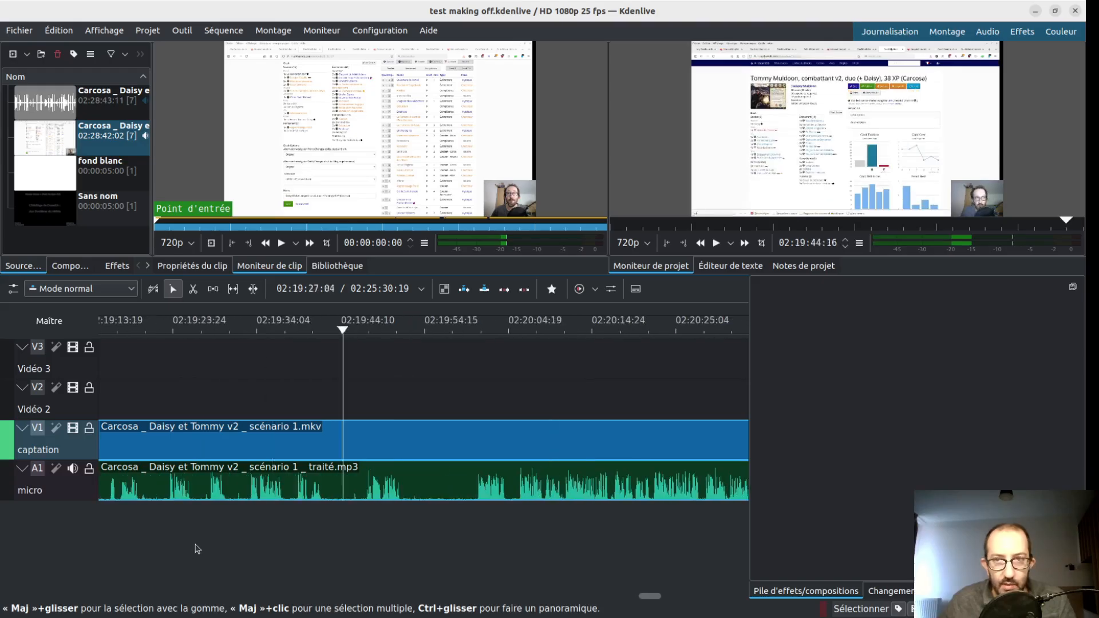
pyautogui.scroll(8, 191, 543)
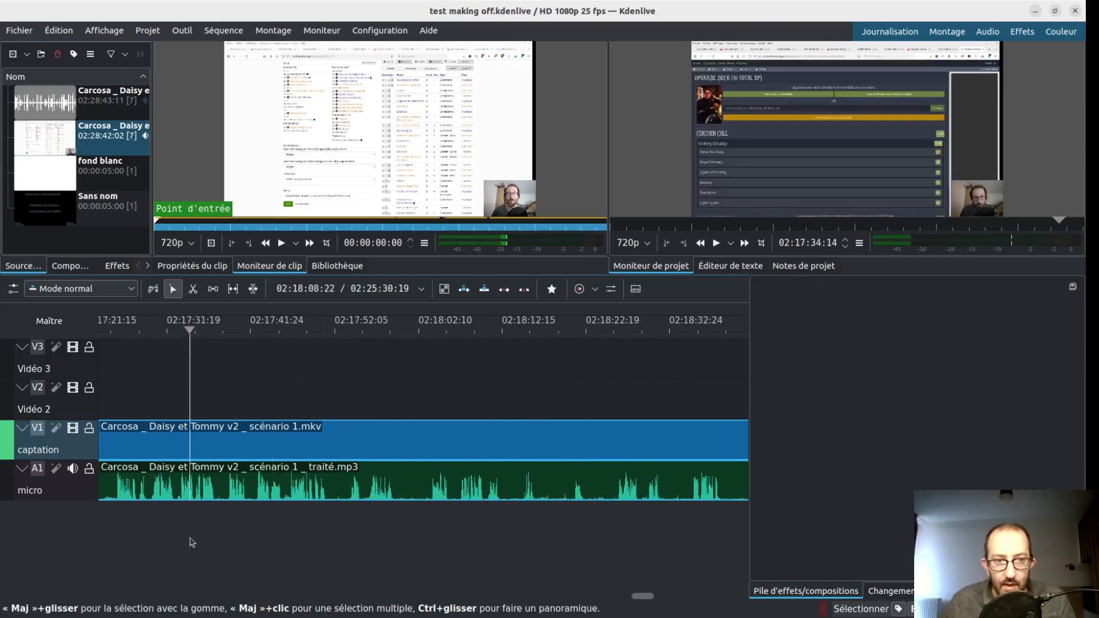
pyautogui.scroll(9, 187, 543)
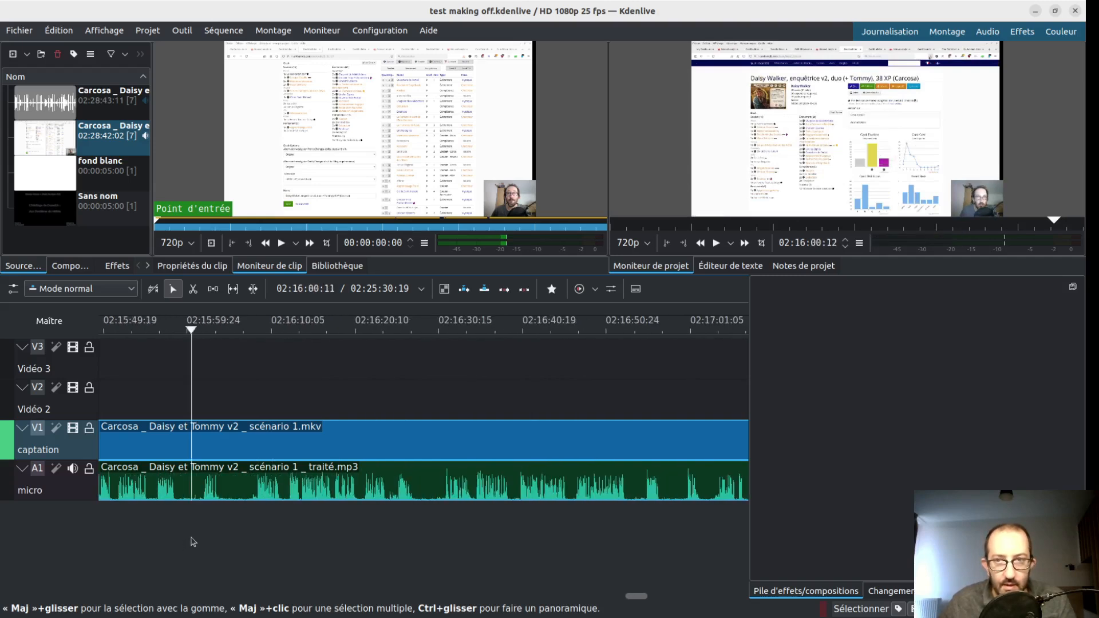
pyautogui.scroll(6, 189, 545)
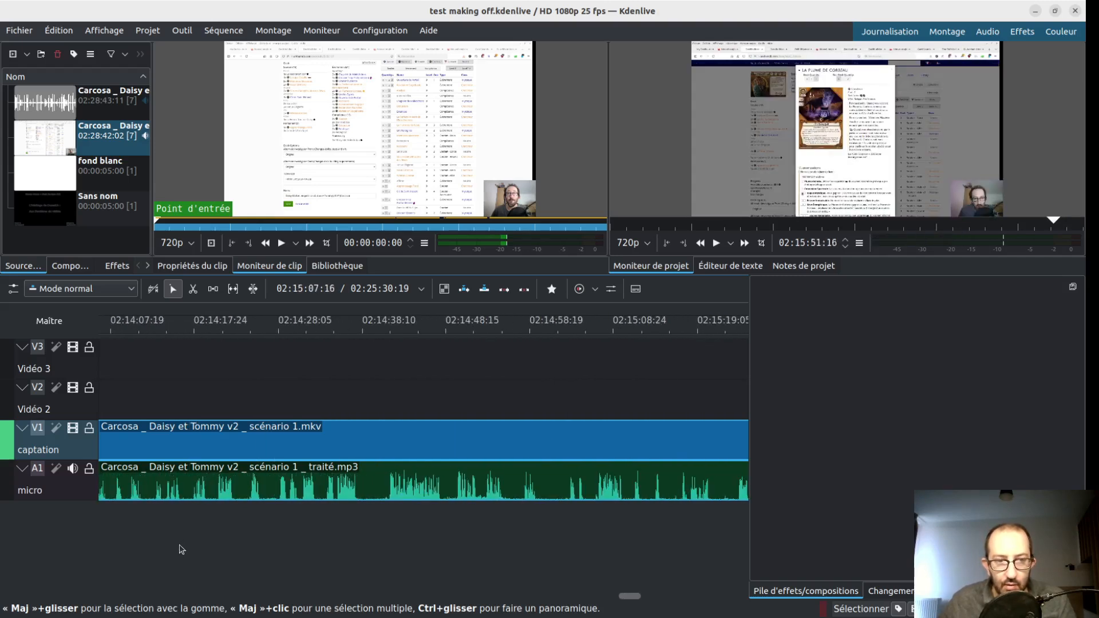
pyautogui.scroll(4, 182, 549)
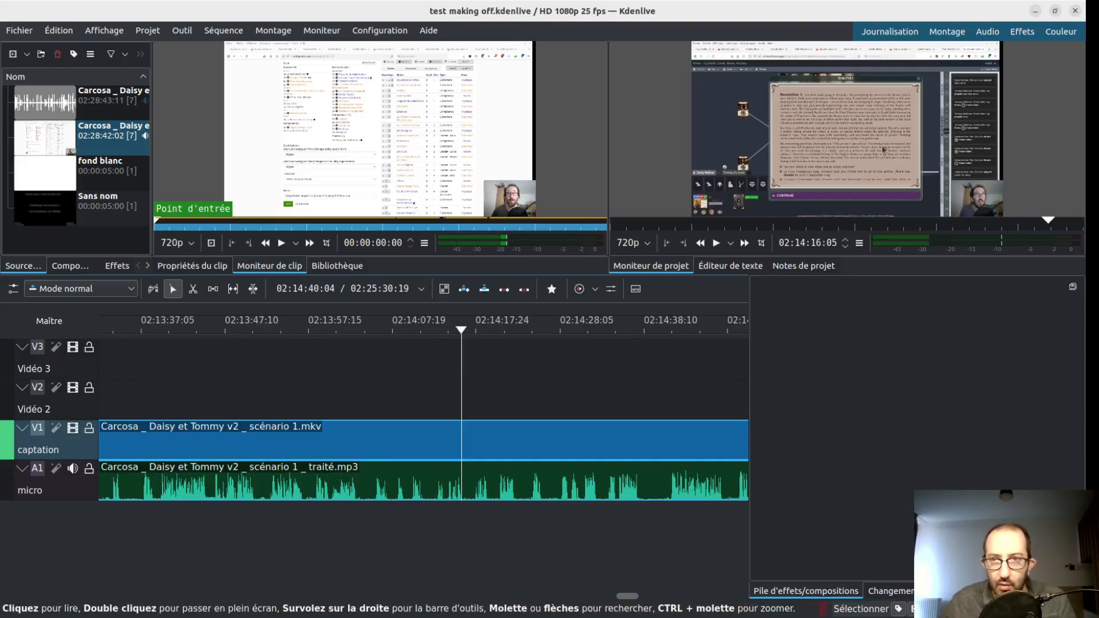
pyautogui.scroll(5, 355, 540)
pyautogui.scroll(1, 266, 532)
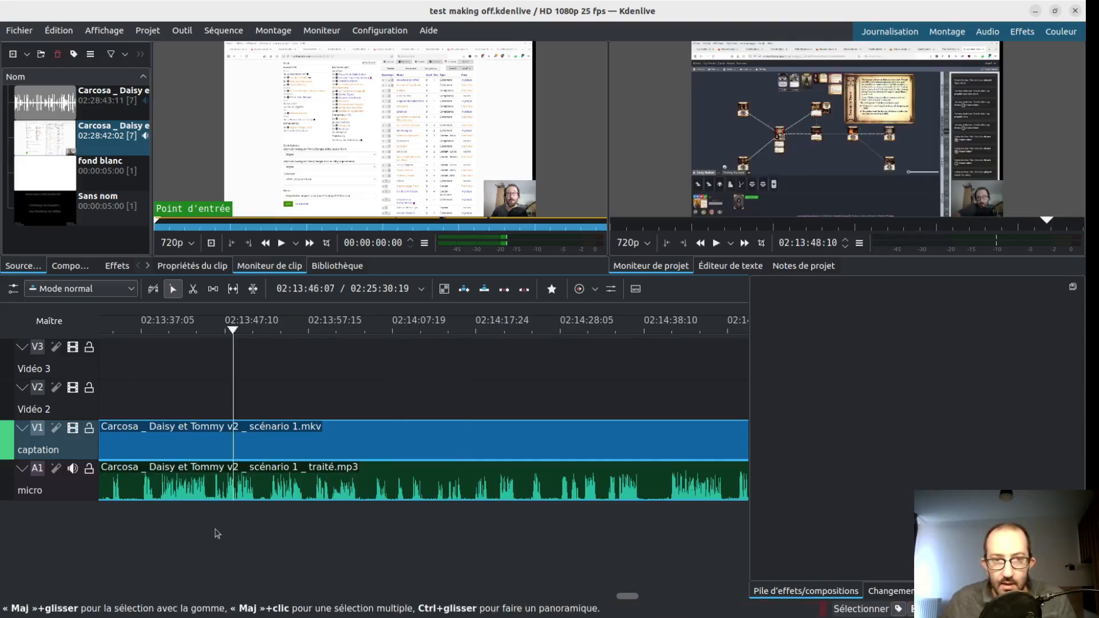
pyautogui.scroll(5, 226, 535)
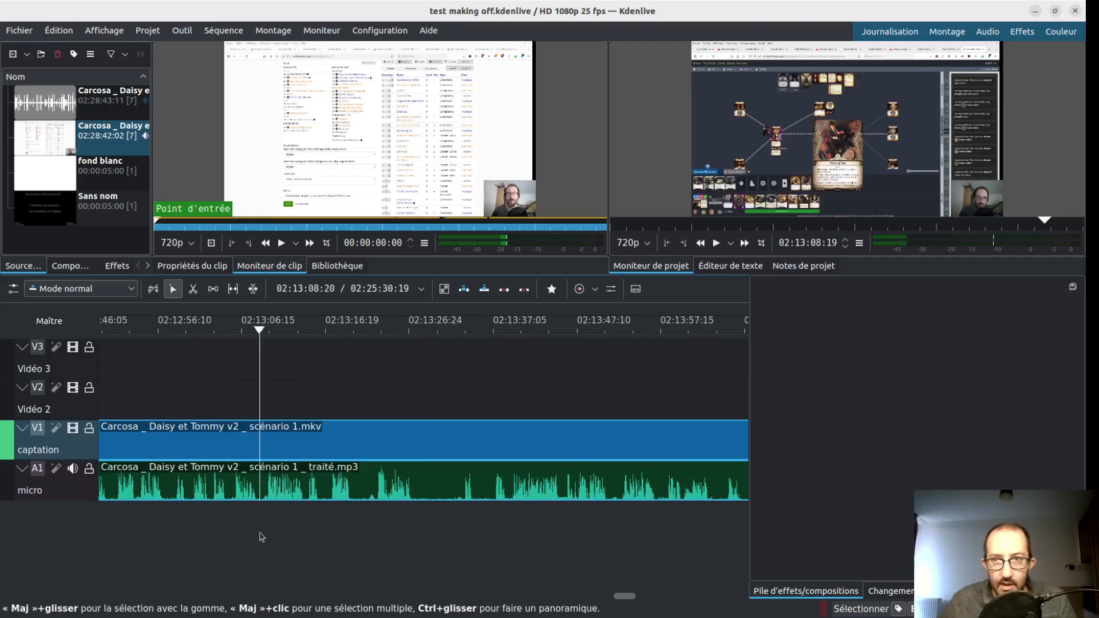
# - Look back through the timeline from about 02:13:08 to 02:04:19 to locate the "Bientôt de retour !" break
pyautogui.scroll(3, 255, 537)
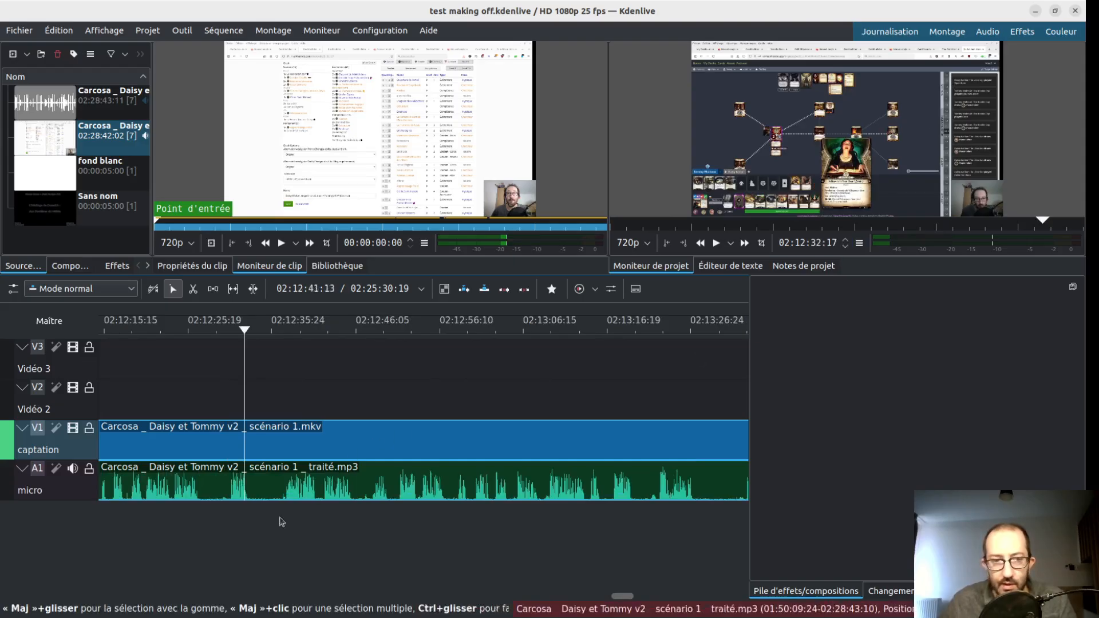
pyautogui.scroll(8, 166, 520)
pyautogui.scroll(10, 166, 521)
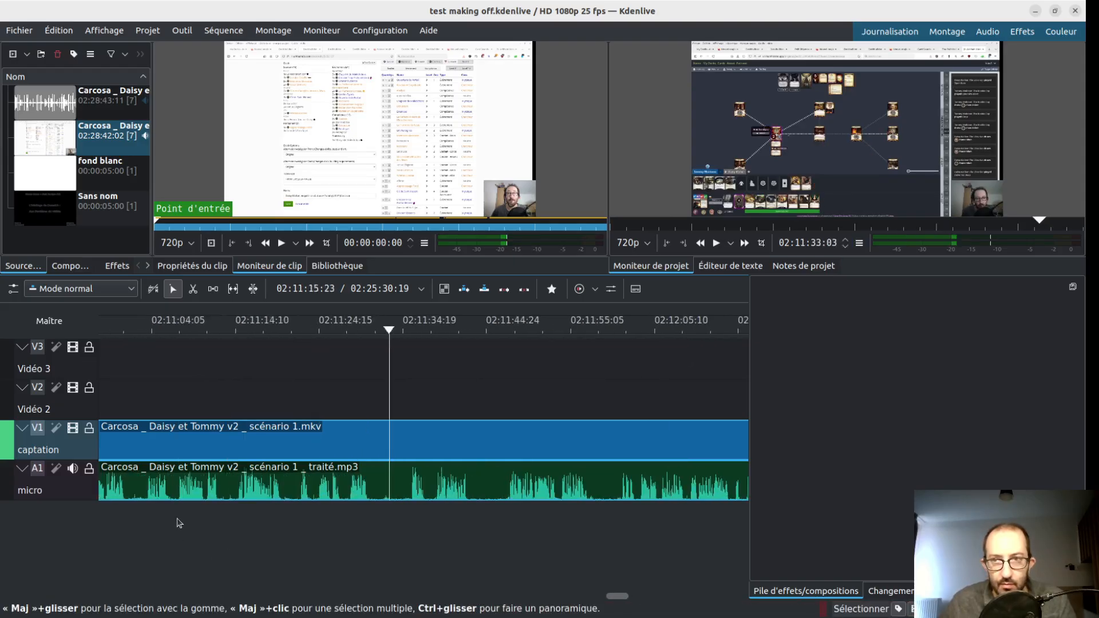
pyautogui.scroll(8, 182, 523)
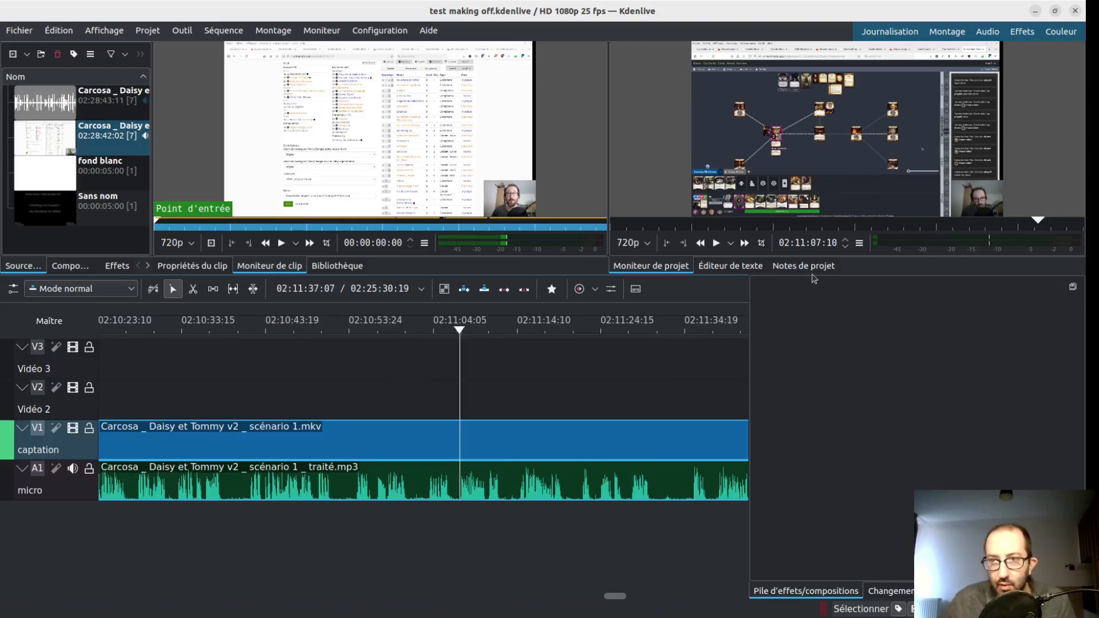
pyautogui.scroll(8, 182, 538)
pyautogui.scroll(15, 103, 537)
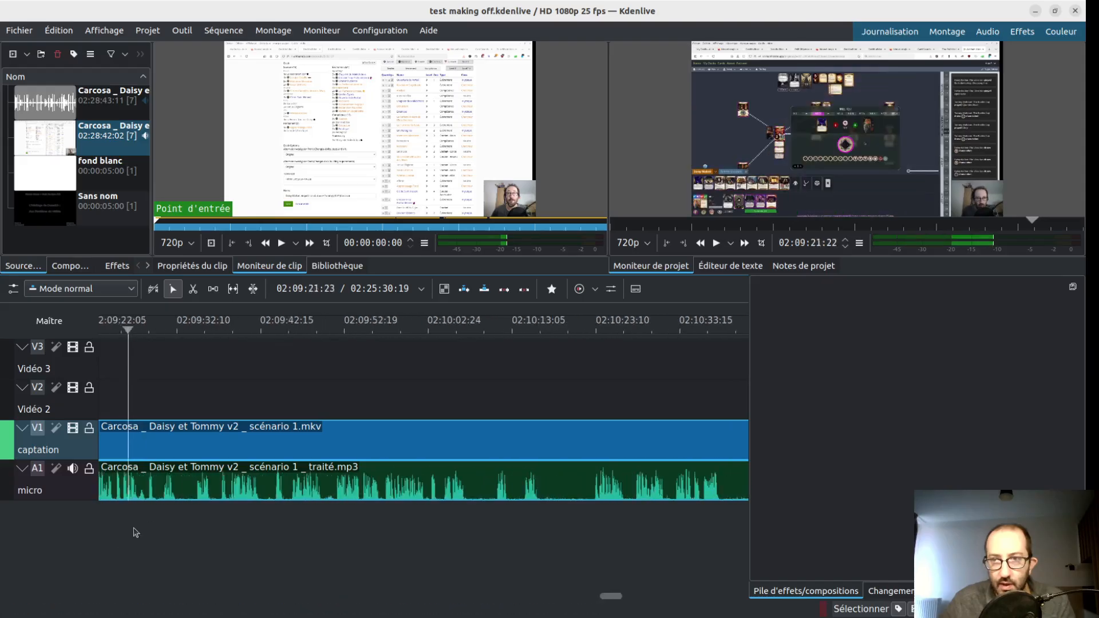
pyautogui.moveTo(104, 526); pyautogui.dragTo(448, 528)
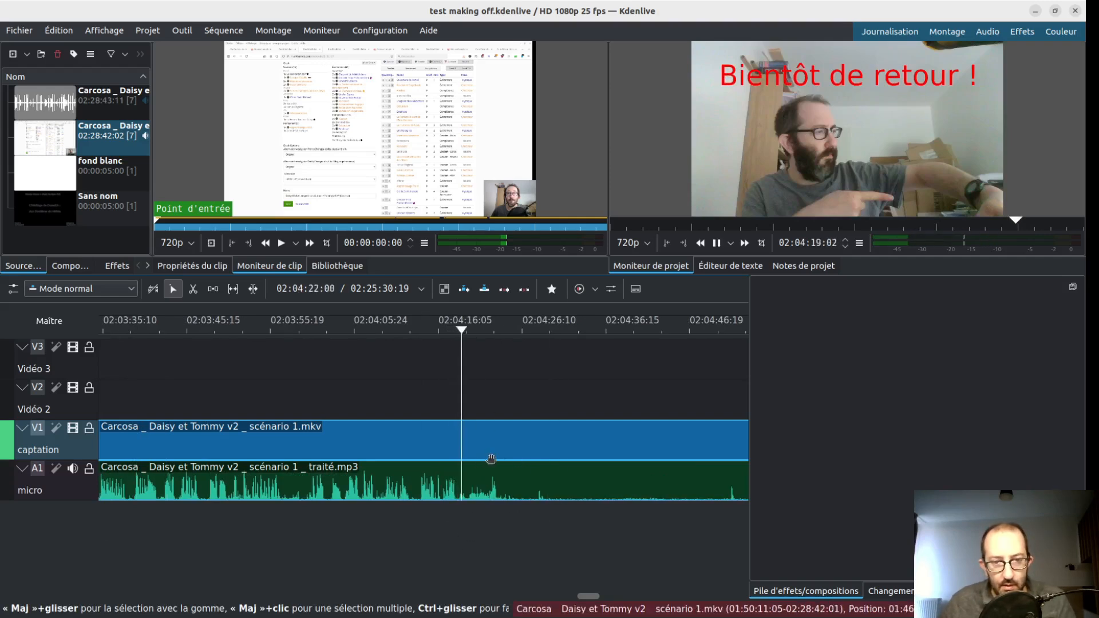
# - Cut the captation and micro clips at 02:04:19:14 and at about 02:06:03, isolating the quiet "Bientôt de retour !" break
pyautogui.press('x')
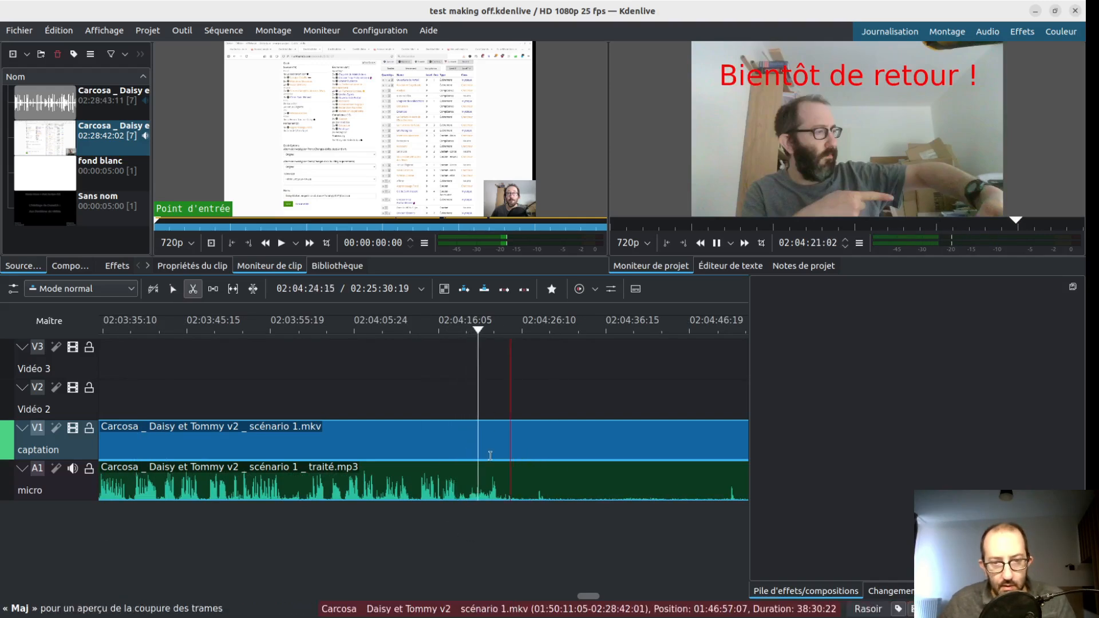
pyautogui.click(466, 459)
pyautogui.scroll(-9, 595, 453)
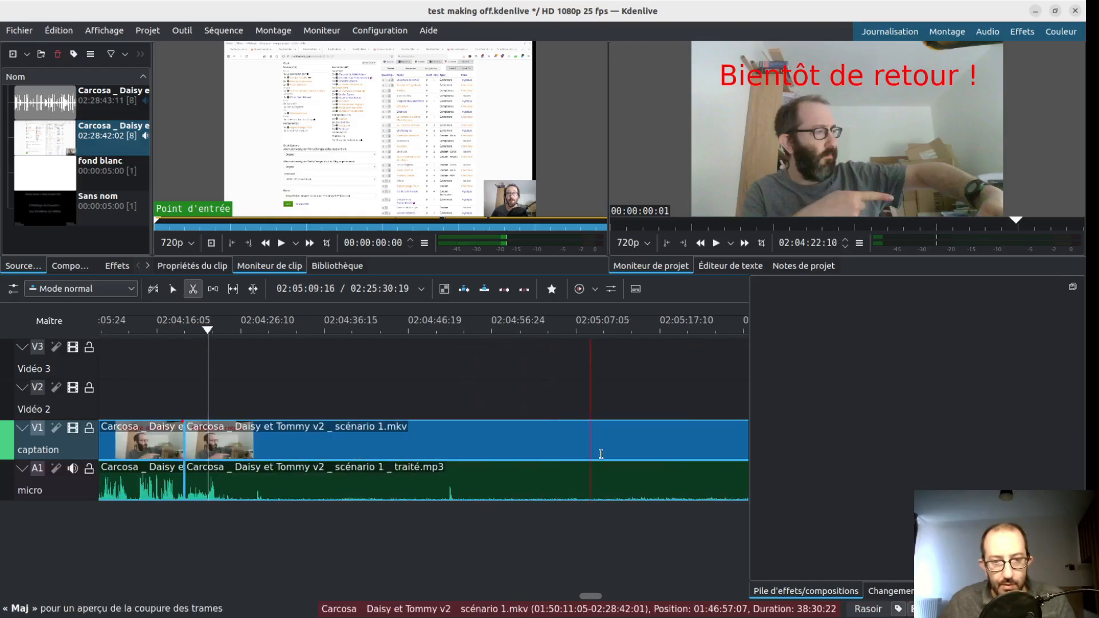
pyautogui.press('s')
pyautogui.click(677, 386)
pyautogui.press('space')
pyautogui.press('x')
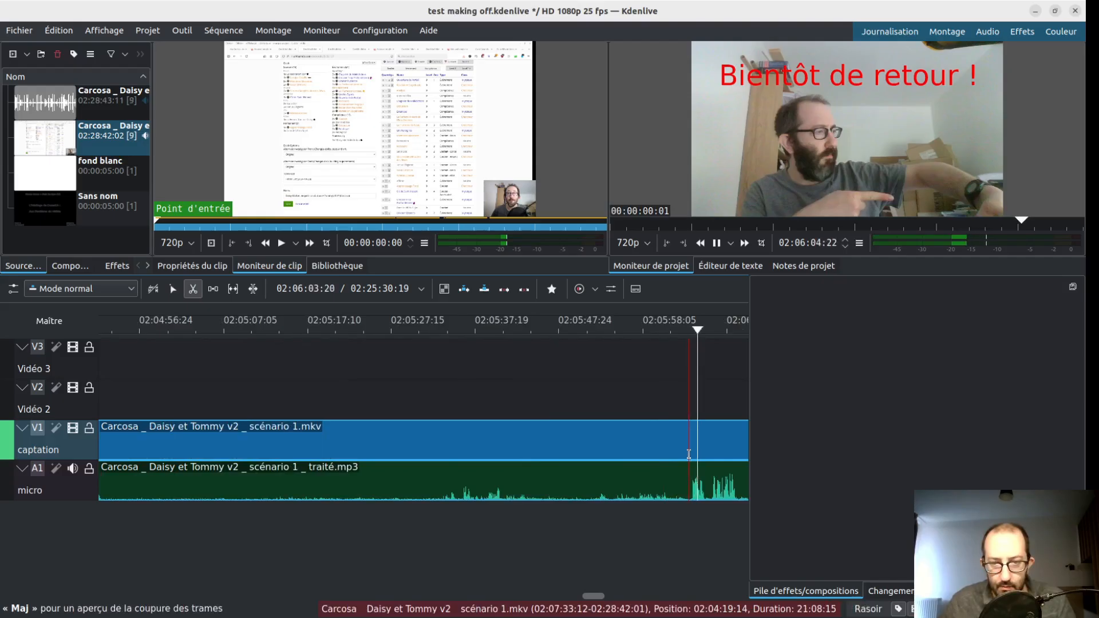
pyautogui.click(688, 453)
# - Delete the isolated break segment and close the gap so the following clips start at 02:04:19:14
pyautogui.press('s')
pyautogui.click(585, 443)
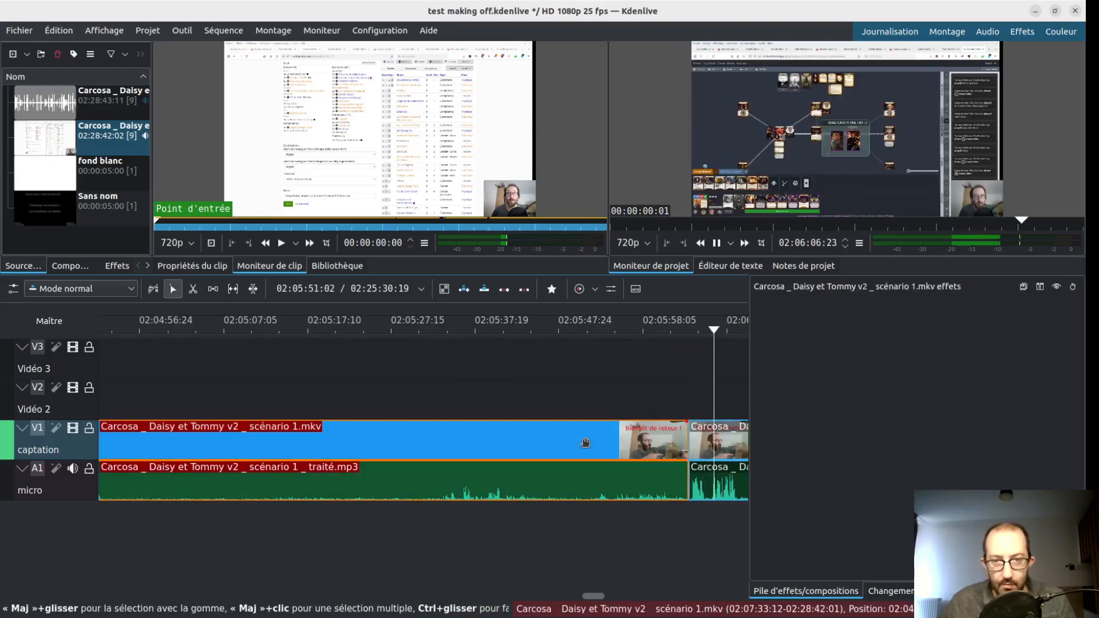
pyautogui.press('Delete')
pyautogui.hscroll(-2, 585, 443)
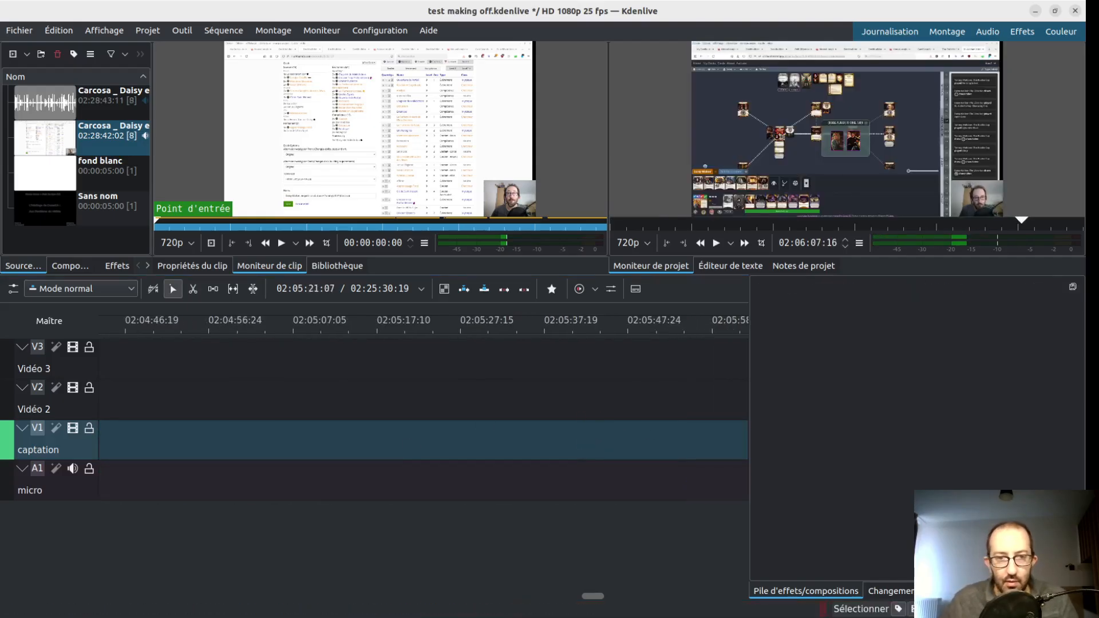
pyautogui.click(409, 442)
pyautogui.hscroll(-5, 214, 577)
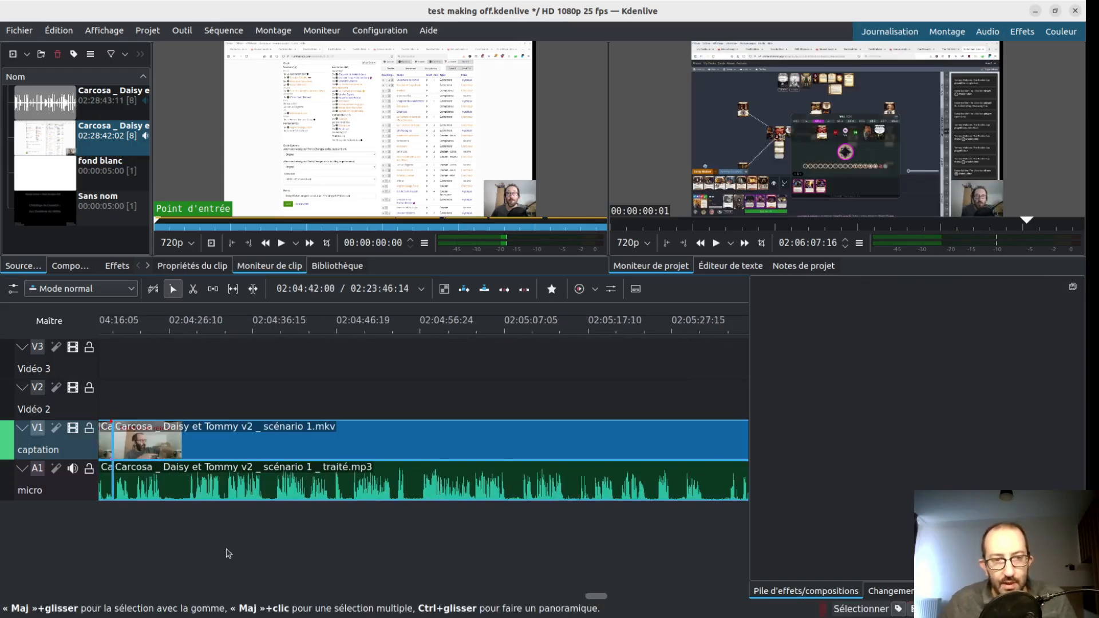
# - Step back through the game footage from about 02:04:30 to 02:01:44, examining the preview around 02:03:02
pyautogui.click(223, 528)
pyautogui.moveTo(279, 525); pyautogui.dragTo(128, 496)
pyautogui.moveTo(25, 496); pyautogui.dragTo(169, 483)
pyautogui.moveTo(279, 474); pyautogui.dragTo(357, 461)
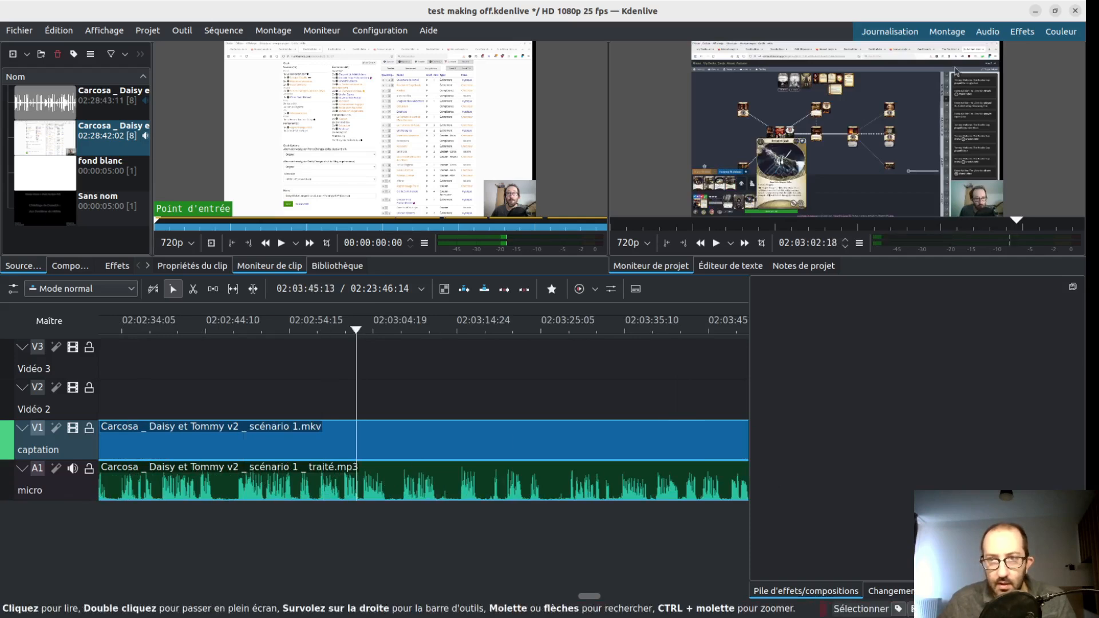
pyautogui.press('Left')
pyautogui.press('Left')
pyautogui.press('Left')
pyautogui.press('Left')
pyautogui.press('Left')
pyautogui.press('Left')
pyautogui.press('Left')
pyautogui.press('Left')
pyautogui.press('Left')
pyautogui.press('Left')
pyautogui.press('Left')
pyautogui.press('Left')
pyautogui.press('Left')
pyautogui.press('Left')
pyautogui.press('Left')
pyautogui.press('Left')
pyautogui.press('Left')
pyautogui.press('Left')
pyautogui.press('Left')
pyautogui.press('Left')
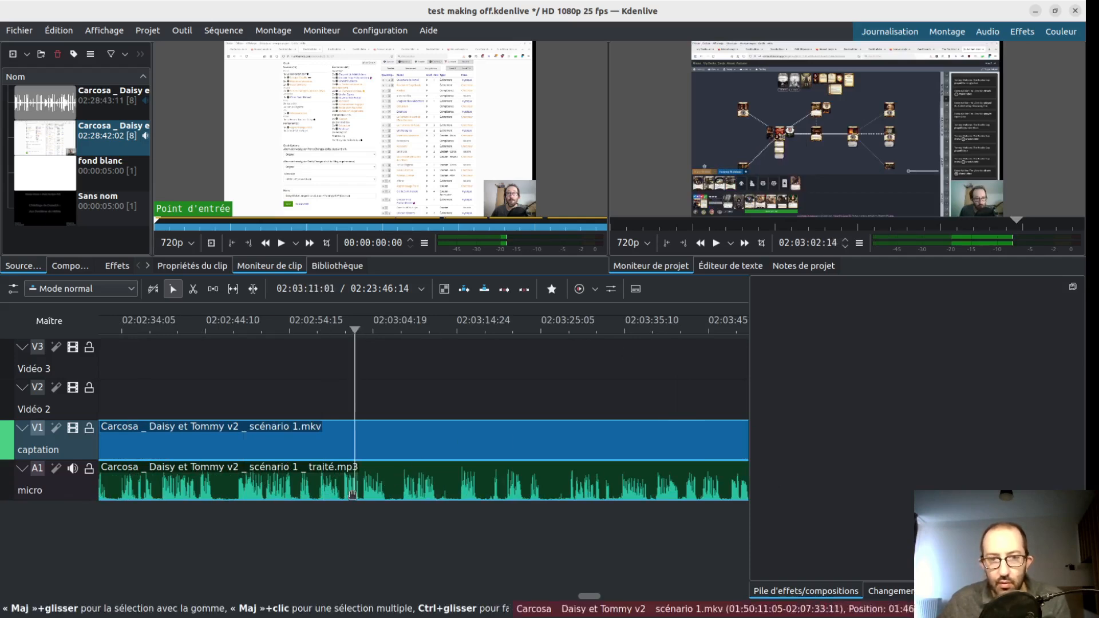
pyautogui.click(274, 499)
pyautogui.moveTo(249, 519); pyautogui.dragTo(160, 558)
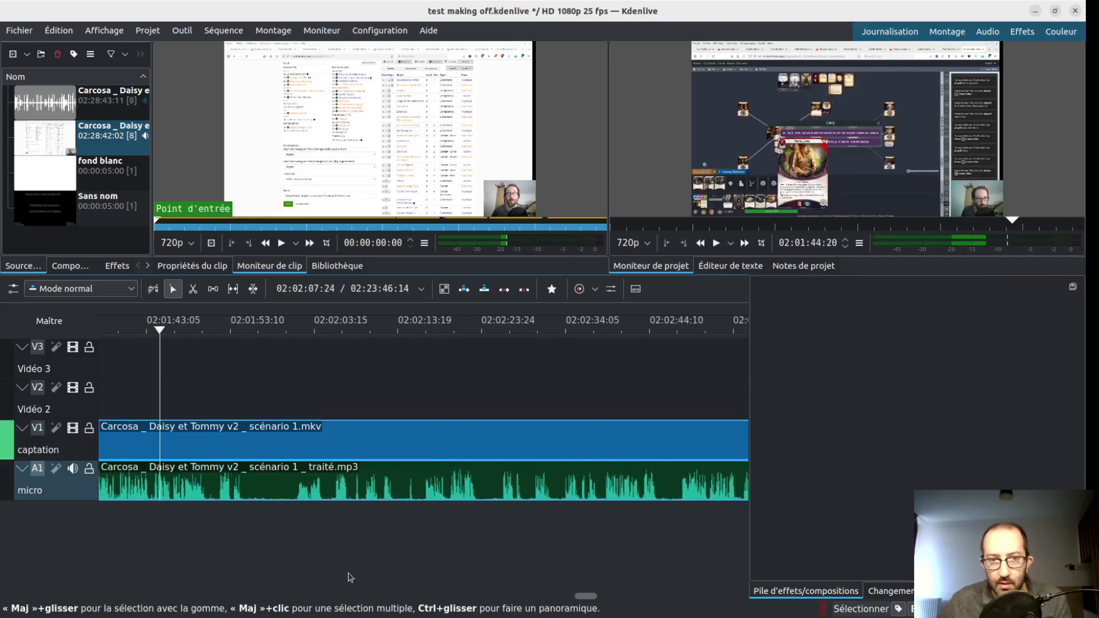
# - Play short excerpts between about 02:01:57 and 02:02:13 and examine the card text shown from 02:02:07
pyautogui.click(261, 516)
pyautogui.press('space')
pyautogui.press('space')
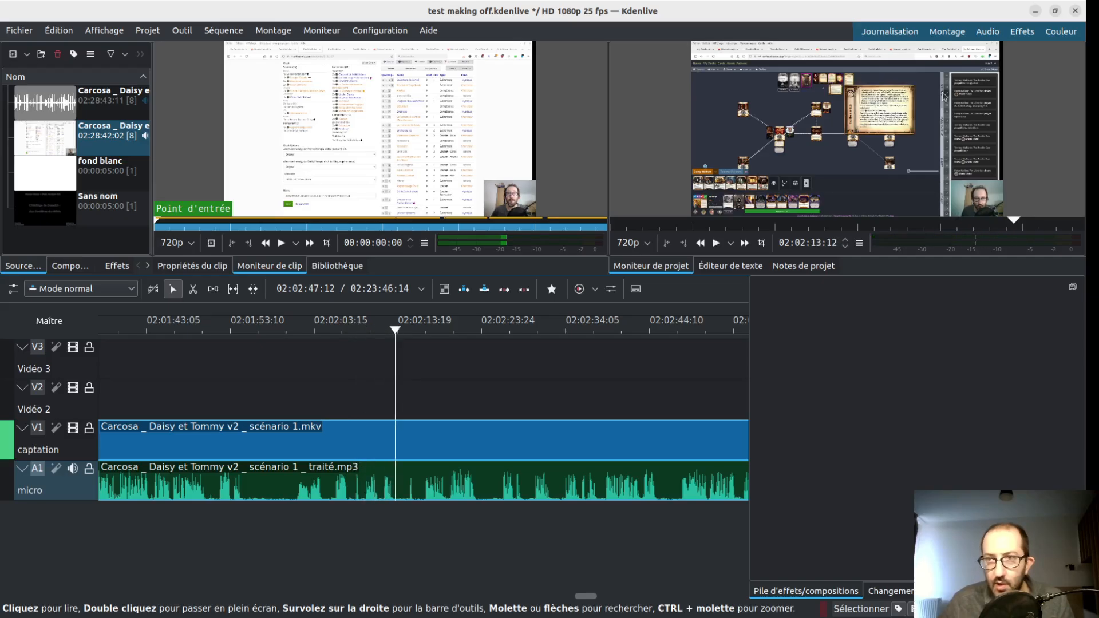
pyautogui.click(353, 518)
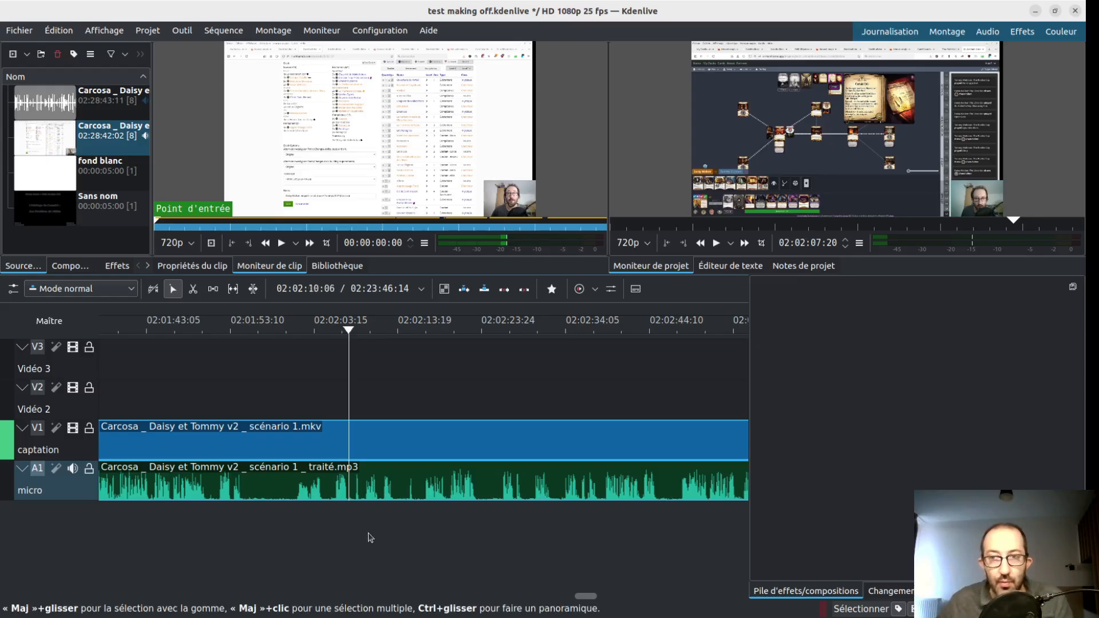
pyautogui.press('space')
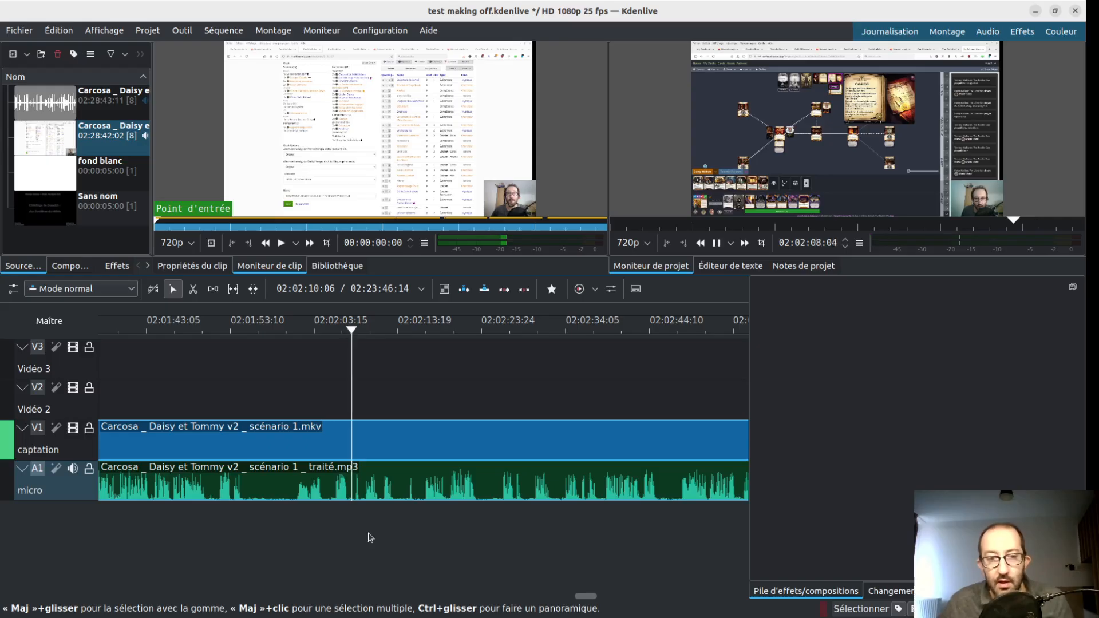
pyautogui.press('space')
# - Scan the timeline forward from about 02:02:10 to 02:08:39, sampling the game footage in the preview
pyautogui.hscroll(3, 577, 552)
pyautogui.hscroll(4, 589, 542)
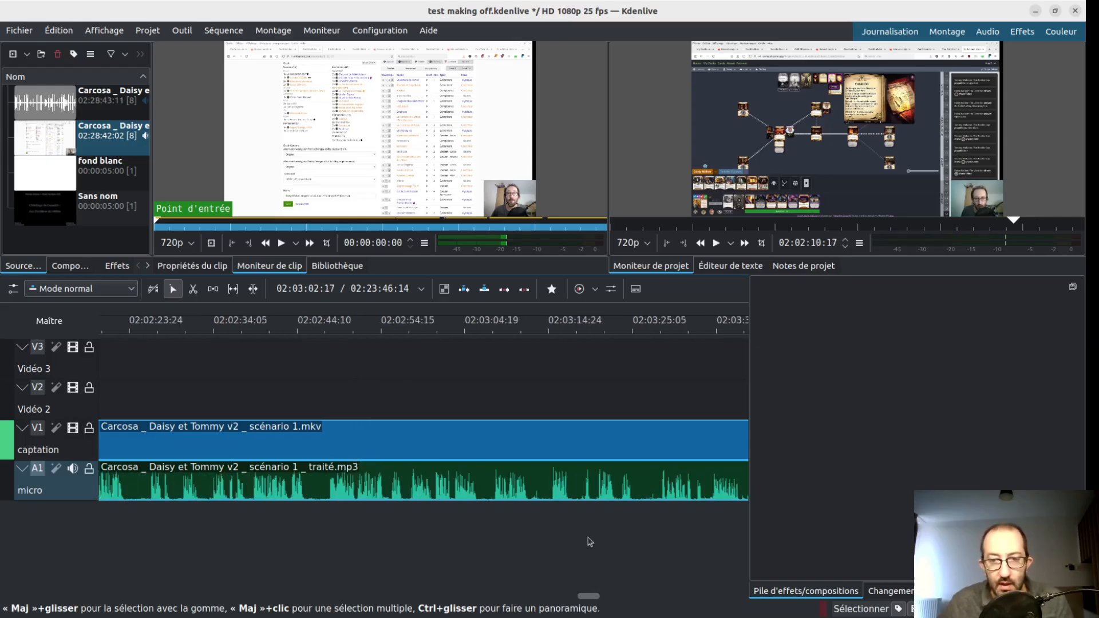
pyautogui.click(519, 532)
pyautogui.hscroll(5, 595, 533)
pyautogui.click(598, 532)
pyautogui.hscroll(3, 599, 532)
pyautogui.hscroll(5, 598, 533)
pyautogui.click(599, 532)
pyautogui.hscroll(-3, 607, 533)
pyautogui.click(618, 532)
pyautogui.hscroll(5, 618, 531)
pyautogui.click(618, 531)
pyautogui.hscroll(5, 619, 531)
pyautogui.click(619, 532)
pyautogui.hscroll(5, 619, 531)
pyautogui.click(620, 531)
pyautogui.hscroll(-2, 622, 531)
pyautogui.hscroll(10, 618, 532)
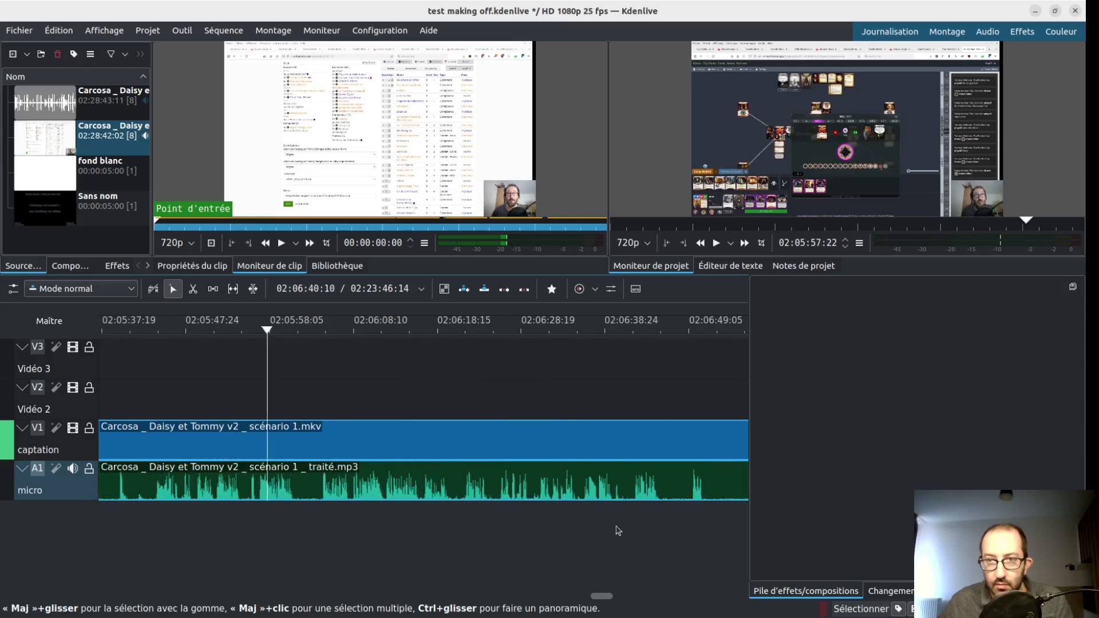
pyautogui.click(611, 532)
pyautogui.hscroll(8, 610, 533)
pyautogui.hscroll(5, 610, 533)
pyautogui.click(609, 534)
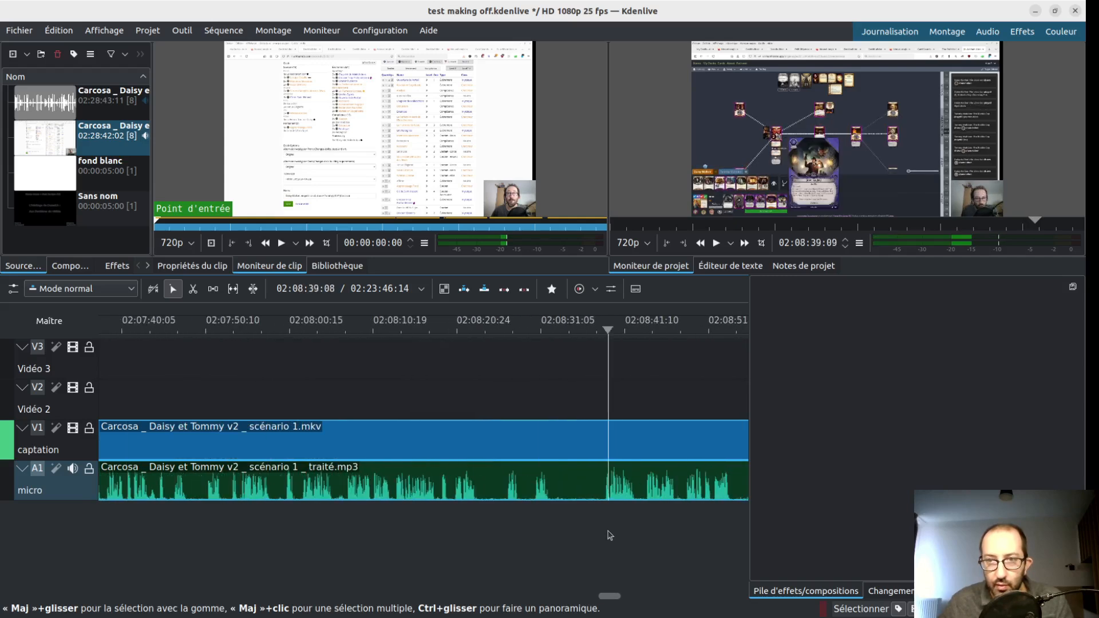
# - Continue through the footage from about 02:08:39 to the deck-upgrade section at 02:13:47, looking for the end of the game
pyautogui.hscroll(8, 668, 494)
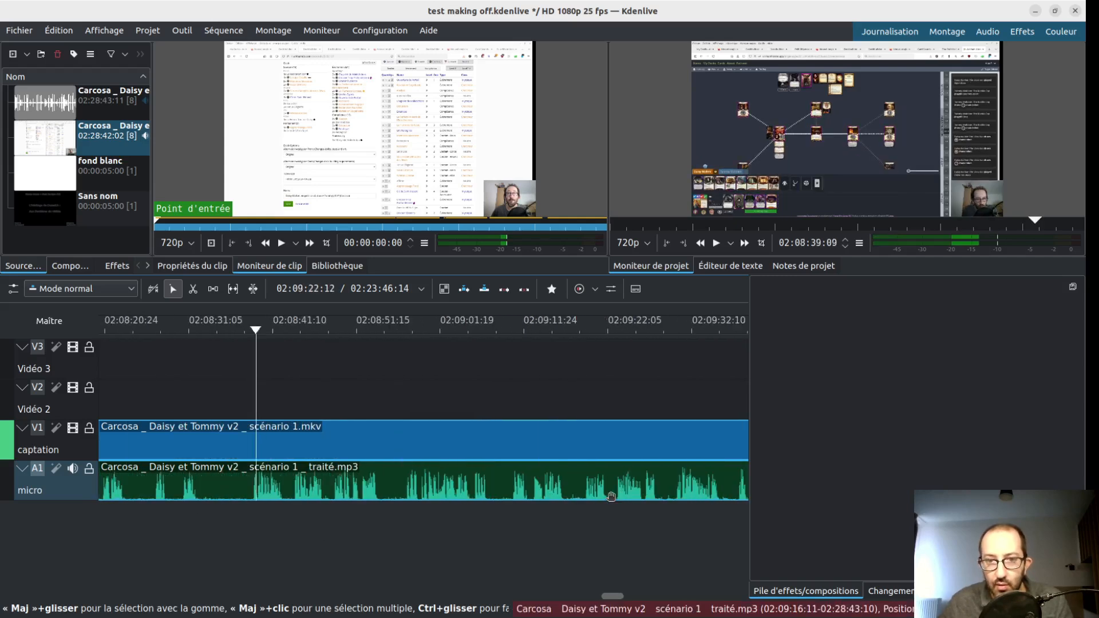
pyautogui.click(614, 522)
pyautogui.hscroll(10, 618, 524)
pyautogui.hscroll(12, 617, 524)
pyautogui.click(614, 526)
pyautogui.hscroll(3, 611, 527)
pyautogui.click(604, 527)
pyautogui.hscroll(15, 603, 528)
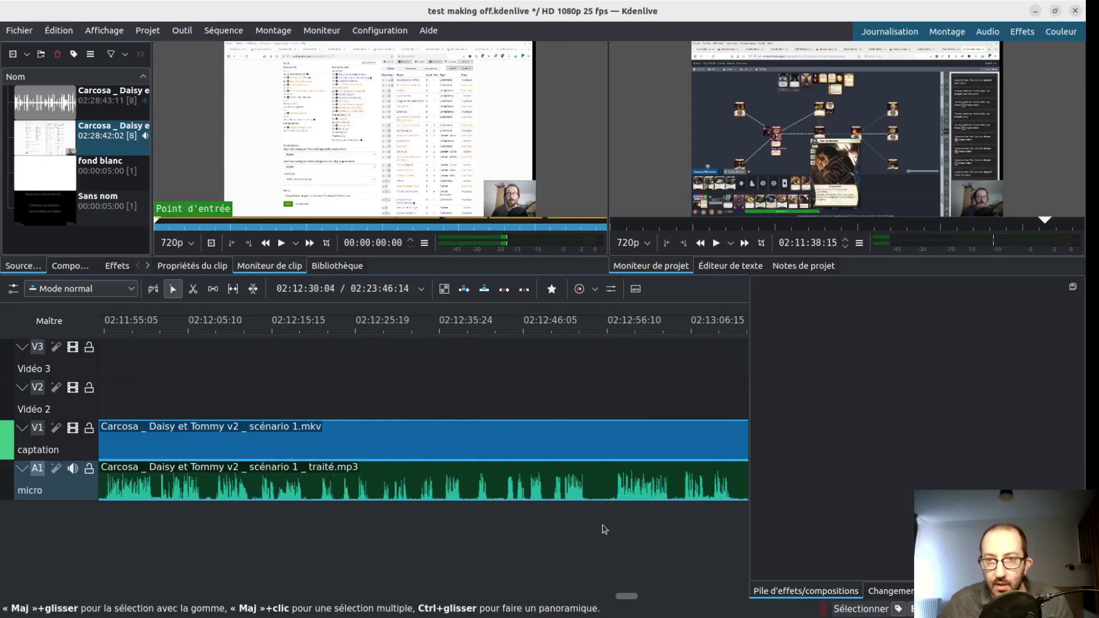
pyautogui.click(602, 530)
pyautogui.hscroll(8, 601, 530)
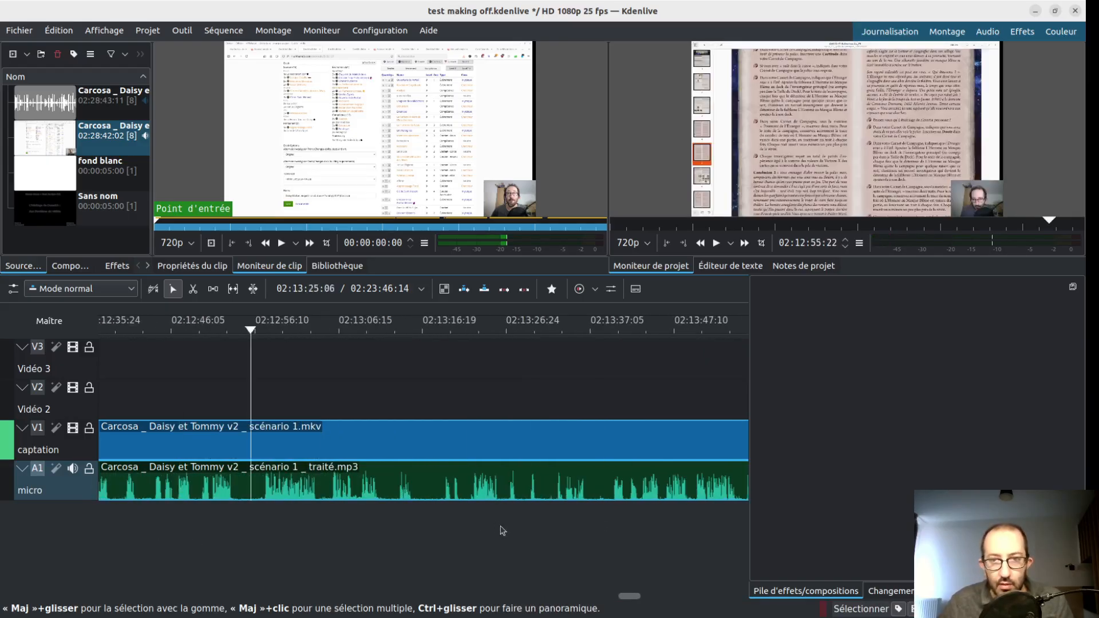
pyautogui.hscroll(8, 516, 535)
pyautogui.click(607, 528)
pyautogui.hscroll(8, 608, 529)
# - Go back to the scenario ending between about 02:11:22 and 02:11:55 and set the playhead at 02:11:44:15
pyautogui.hscroll(-10, 351, 531)
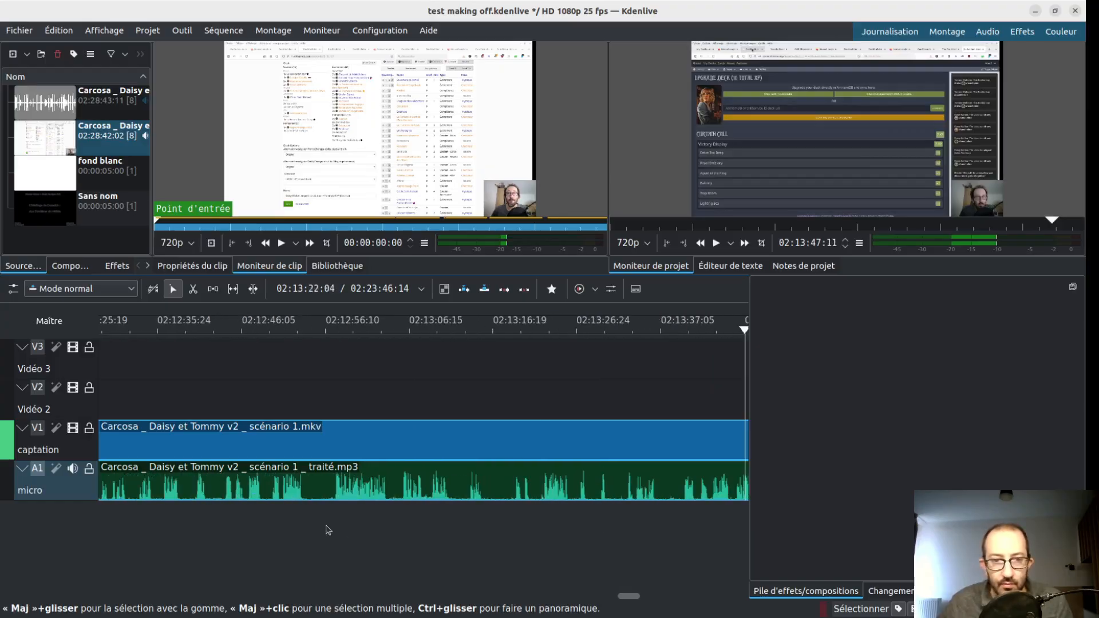
pyautogui.click(285, 535)
pyautogui.click(231, 513)
pyautogui.hscroll(-7, 229, 513)
pyautogui.click(228, 511)
pyautogui.hscroll(-5, 223, 512)
pyautogui.click(256, 522)
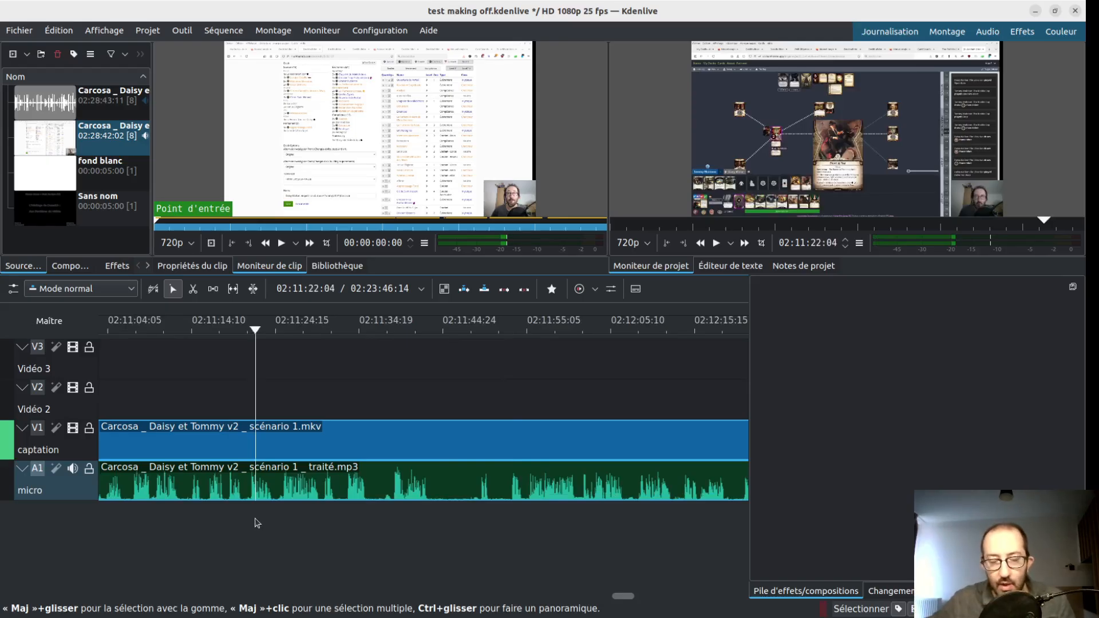
pyautogui.moveTo(335, 521); pyautogui.dragTo(489, 510)
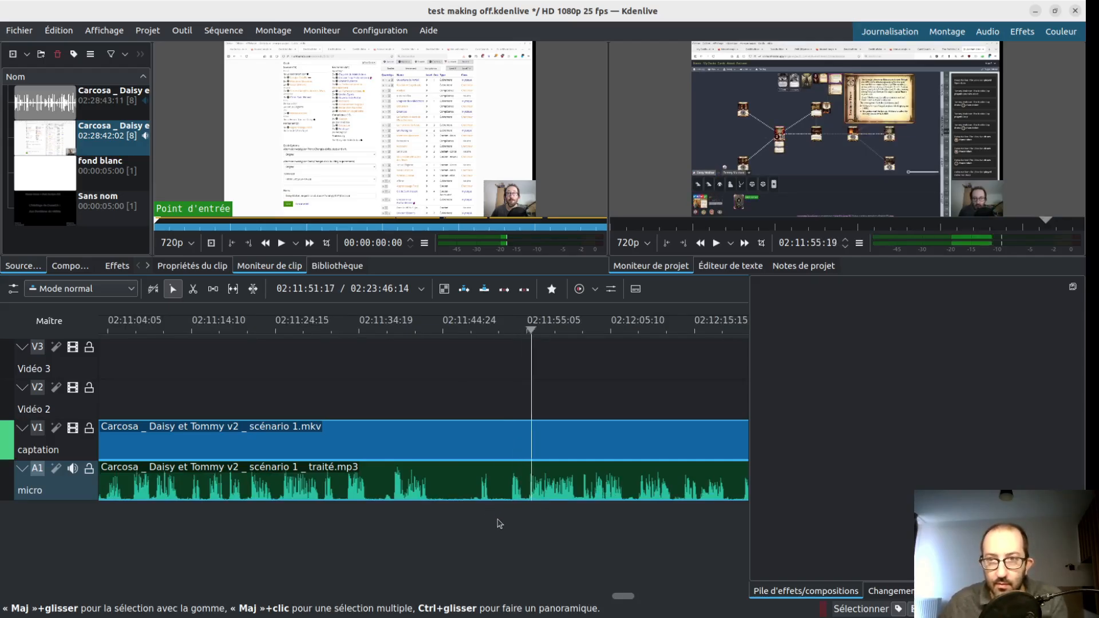
pyautogui.click(440, 525)
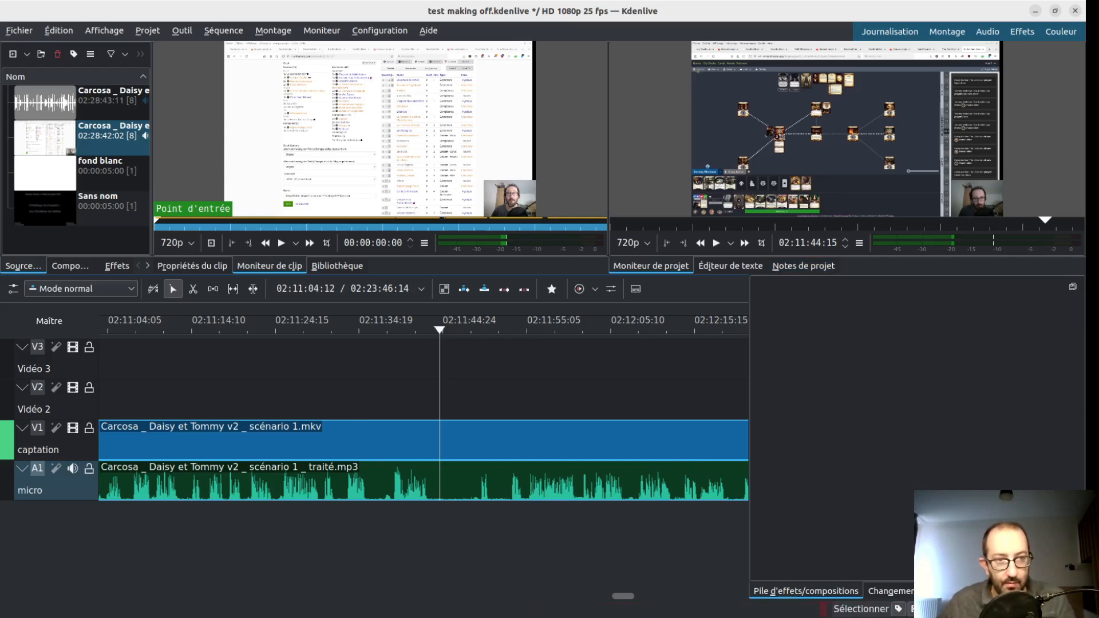
# - Switch to tags bis.txt in the text editor and find the time index for Dunwich _ Wendy et Mark v2 _ scénario 5
pyautogui.hotkey('alt', 'Tab')
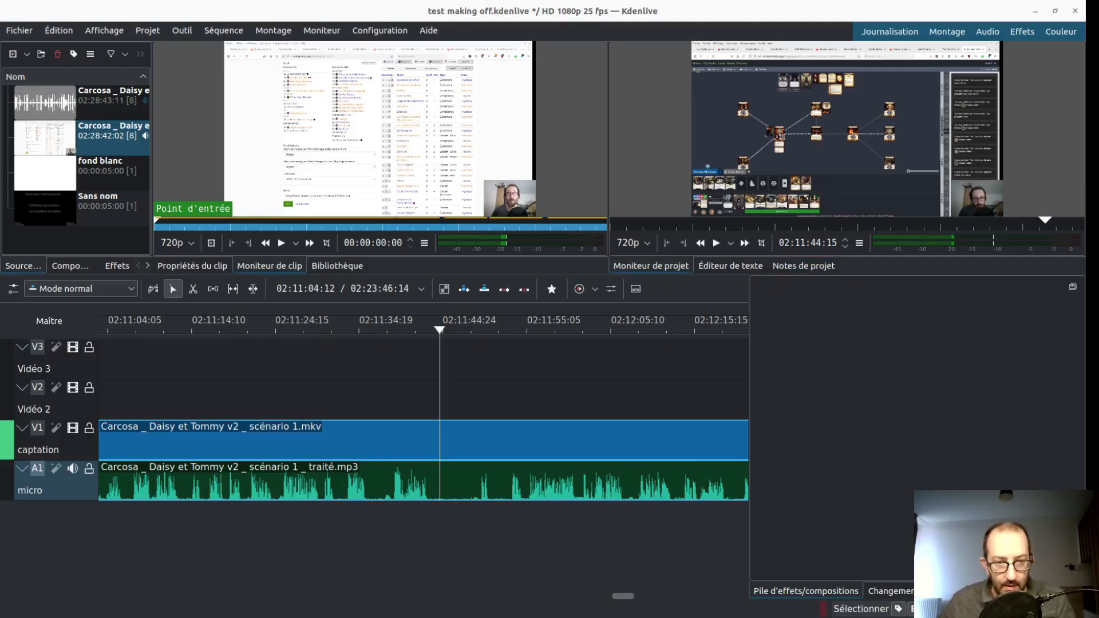
pyautogui.hotkey('alt', 'Tab')
pyautogui.hotkey('alt', 'Tab')
pyautogui.hotkey('alt', 'Tab')
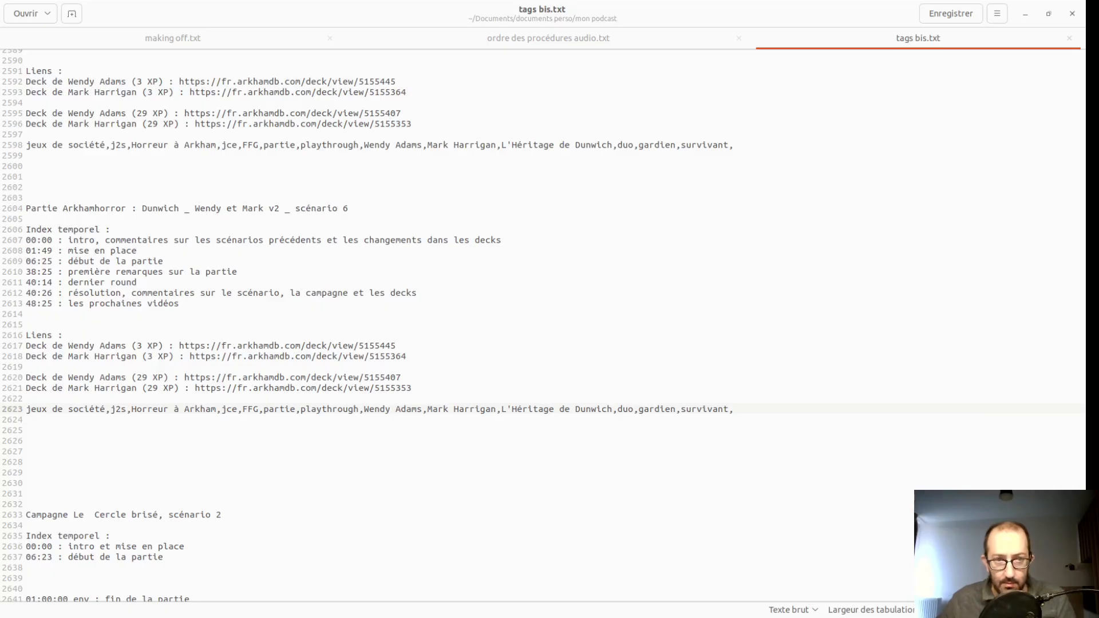
pyautogui.scroll(5, 215, 292)
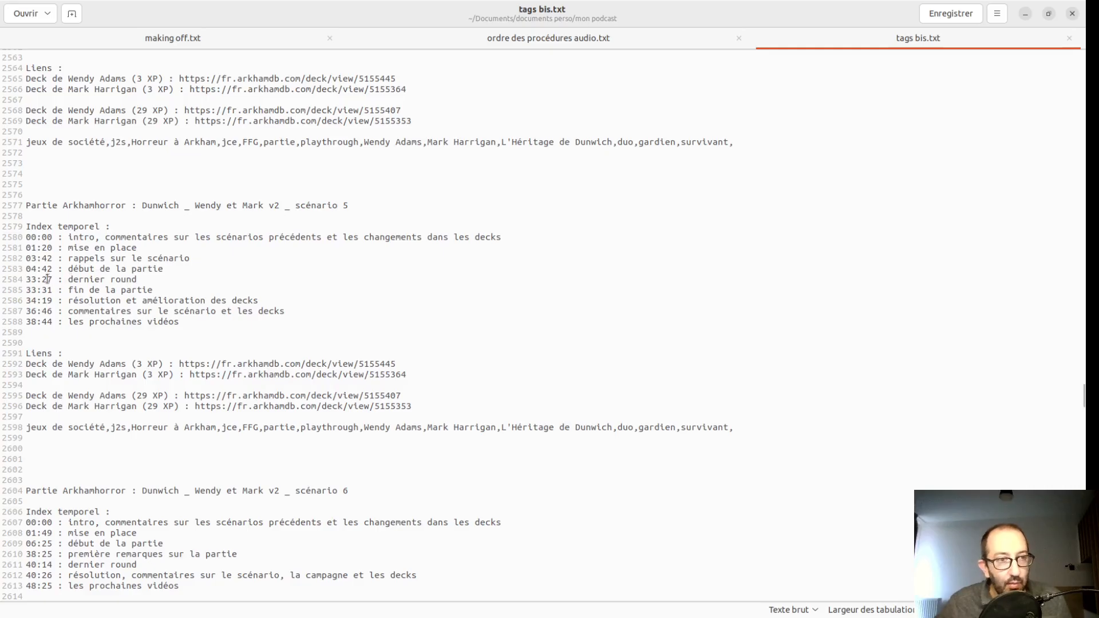
# - Highlight the scénario 5 index lines one by one, from "dernier round" to "les prochaines vidéos"
pyautogui.tripleClick(48, 280)
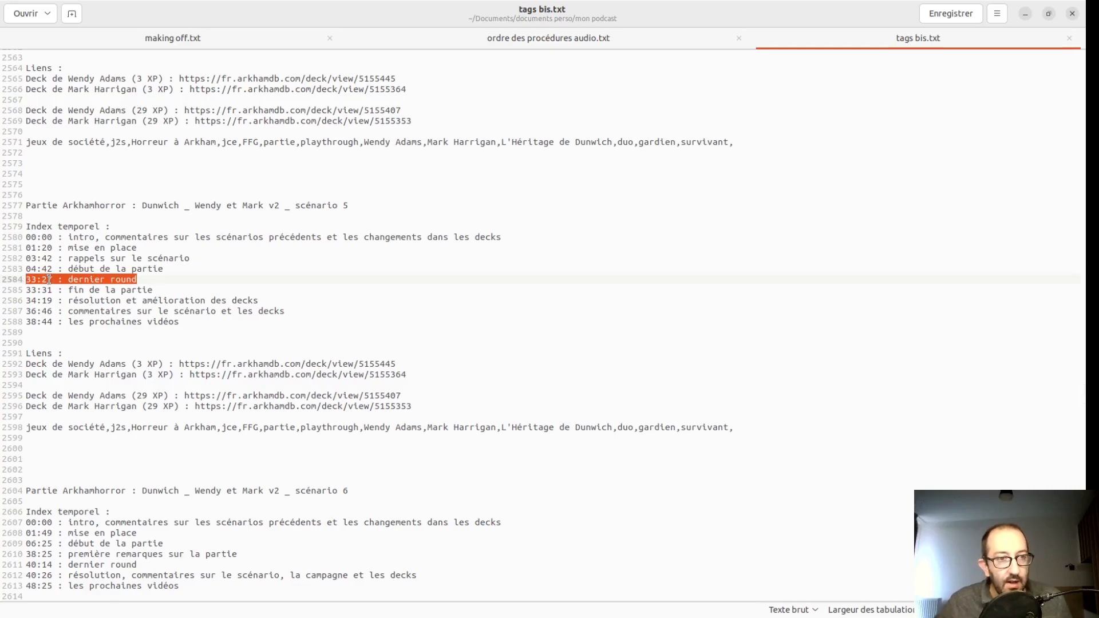
pyautogui.tripleClick(47, 290)
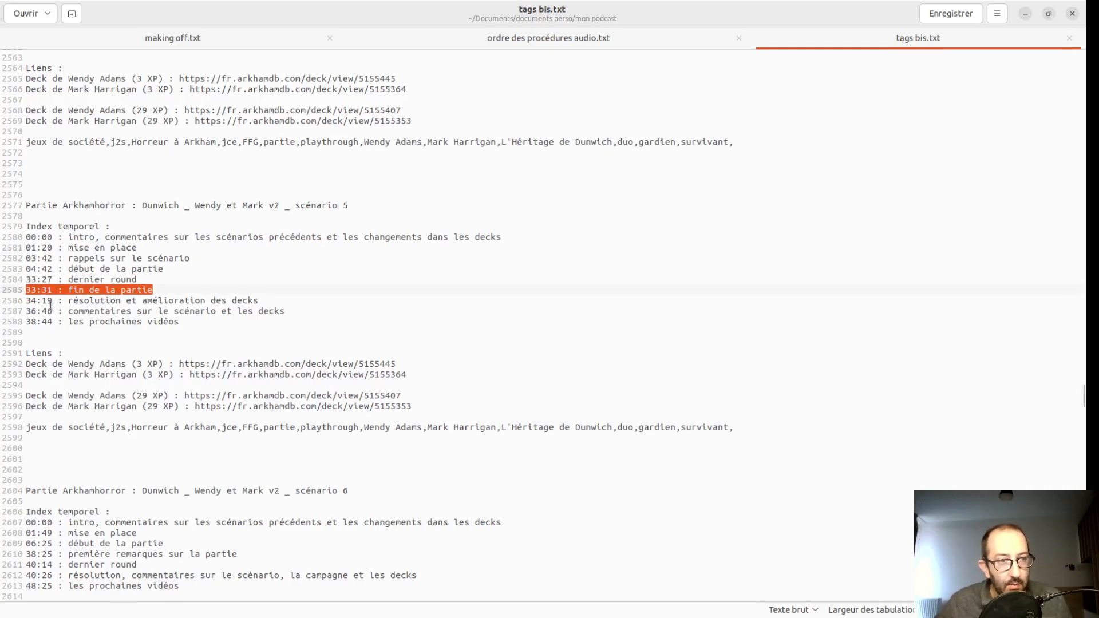
pyautogui.tripleClick(49, 309)
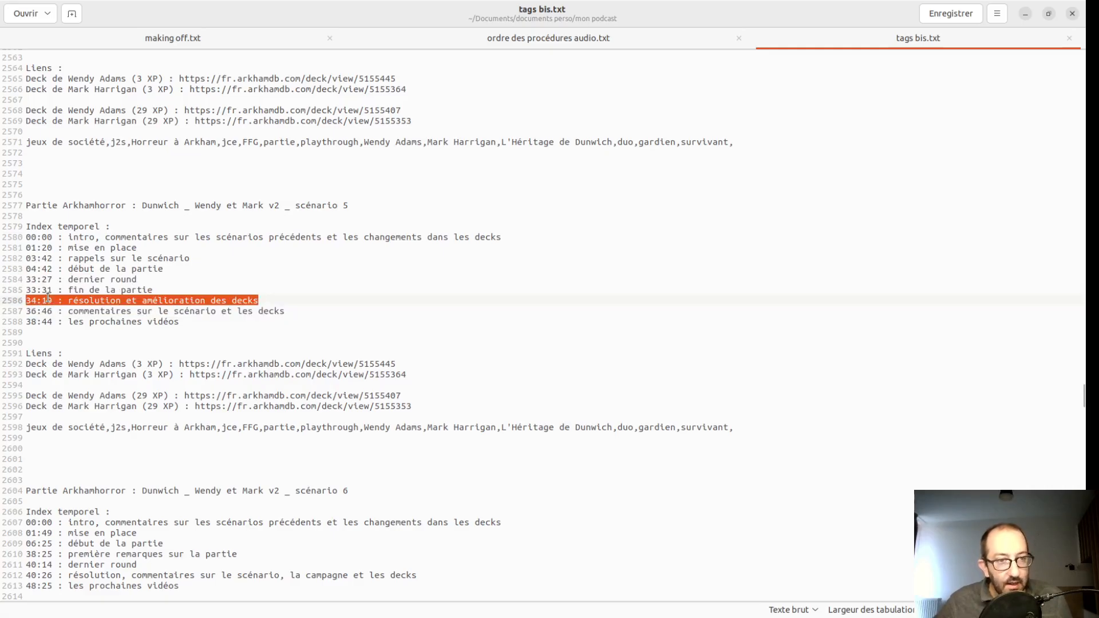
pyautogui.tripleClick(139, 313)
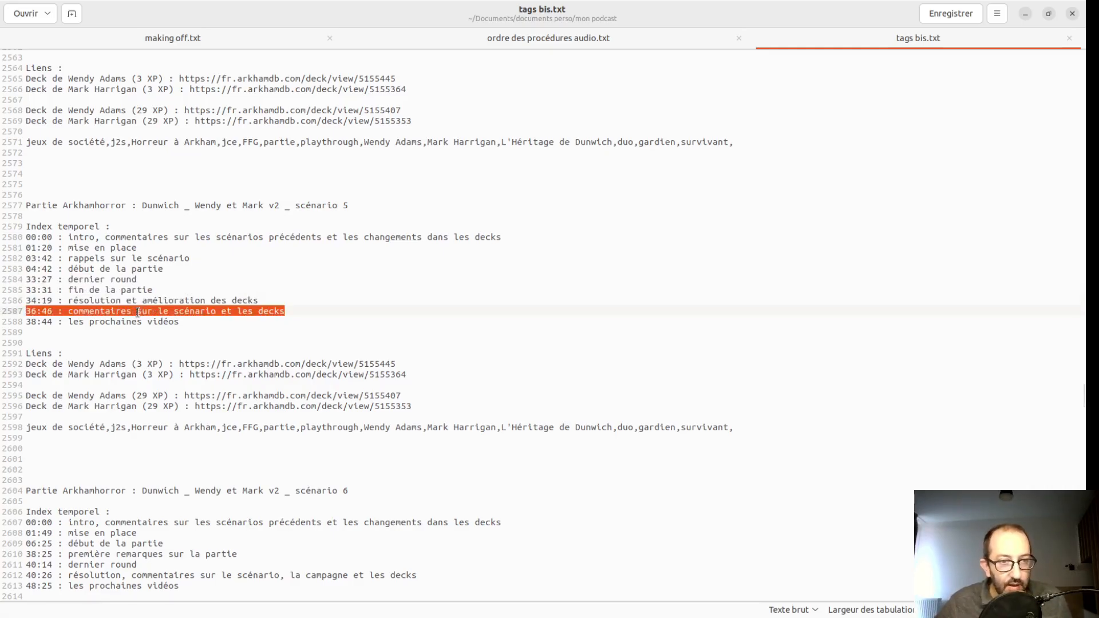
pyautogui.tripleClick(101, 323)
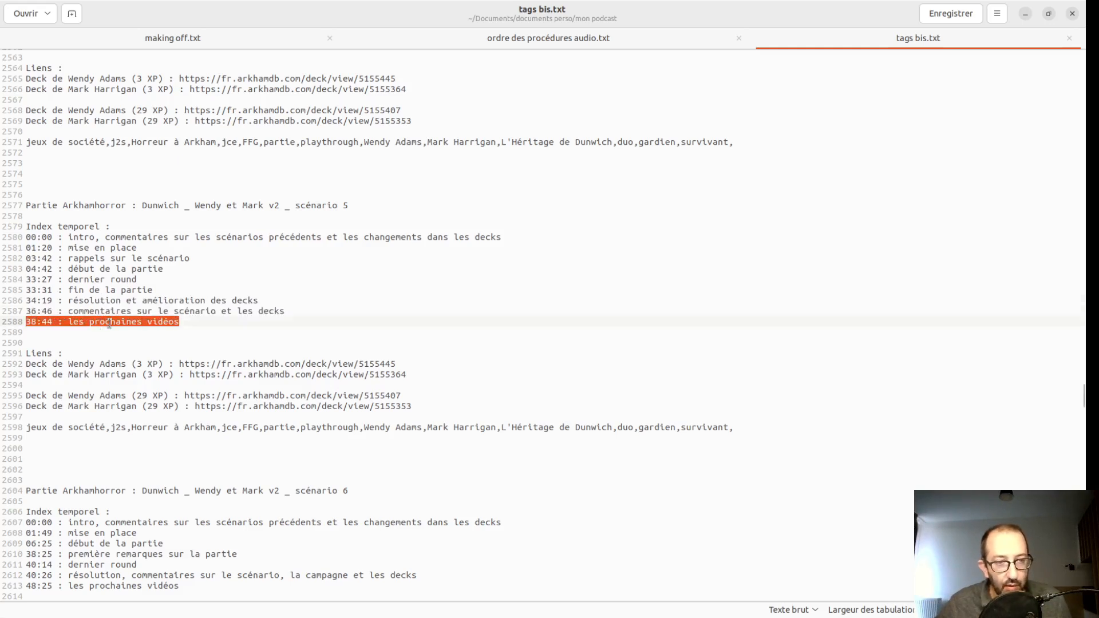
# - Switch to Kdenlive and return to the start of the timeline, placing the playhead at 00:00:02:07 on the title card
pyautogui.hotkey('alt', 'Tab')
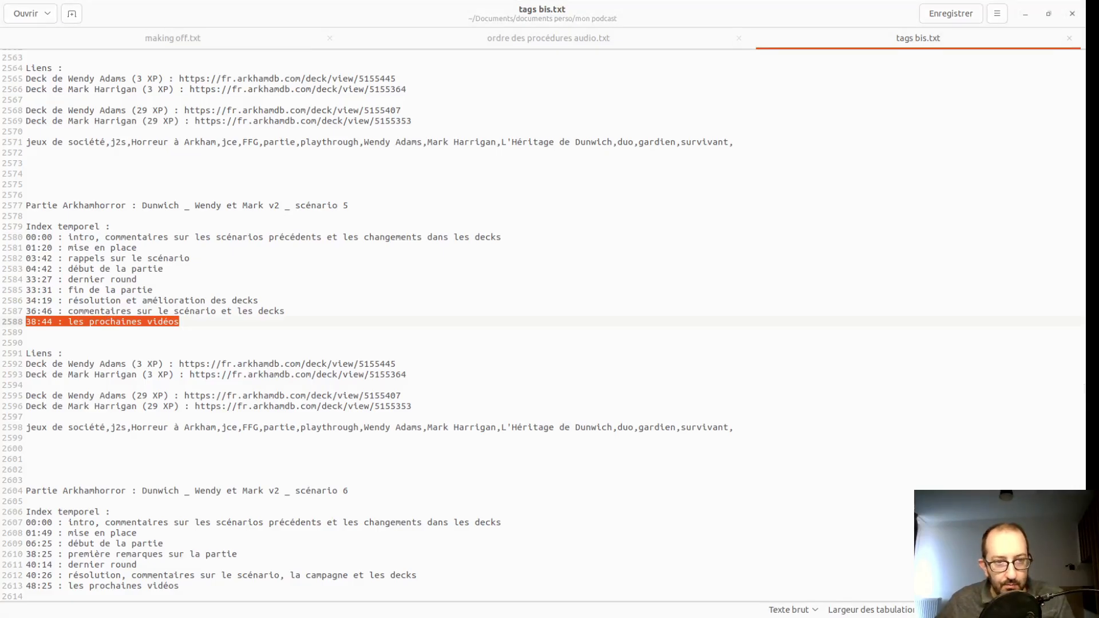
pyautogui.hotkey('alt', 'Tab')
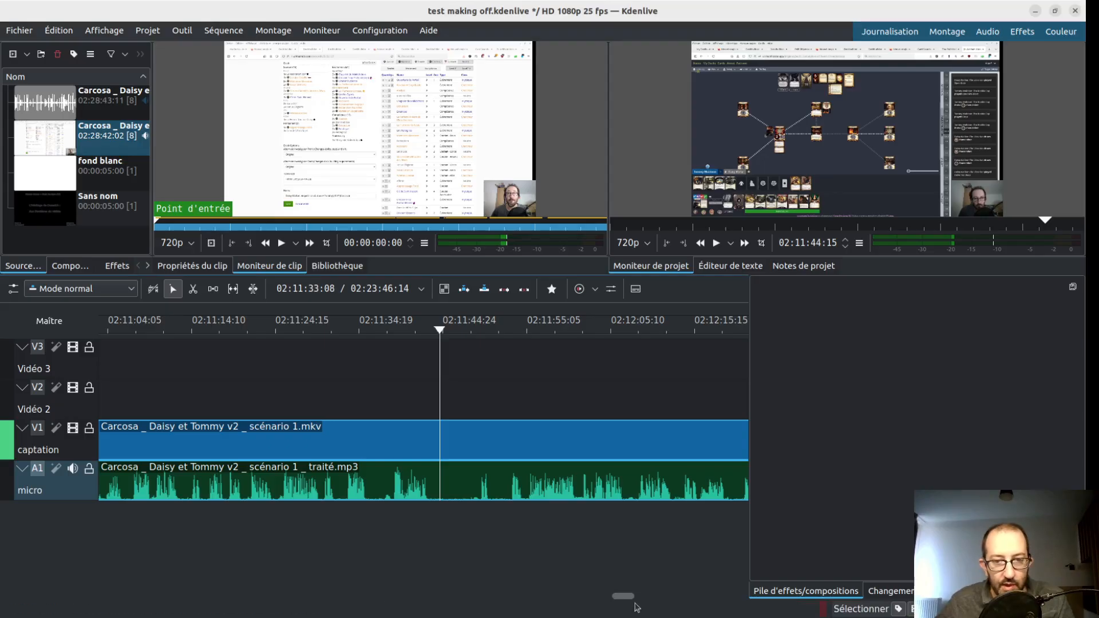
pyautogui.moveTo(626, 597); pyautogui.dragTo(78, 571)
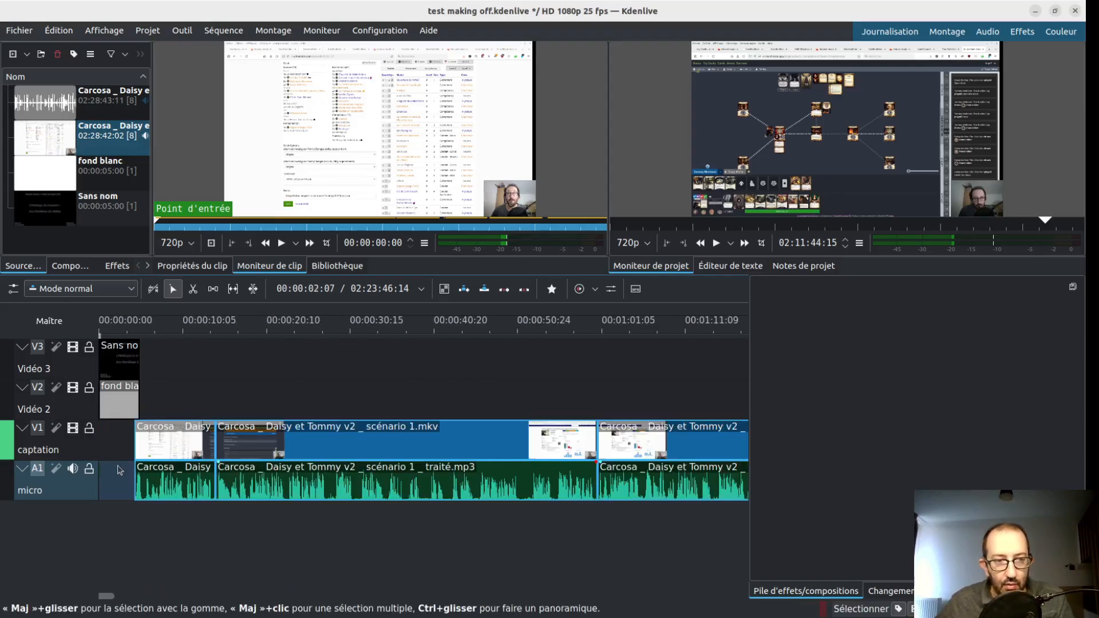
pyautogui.click(119, 467)
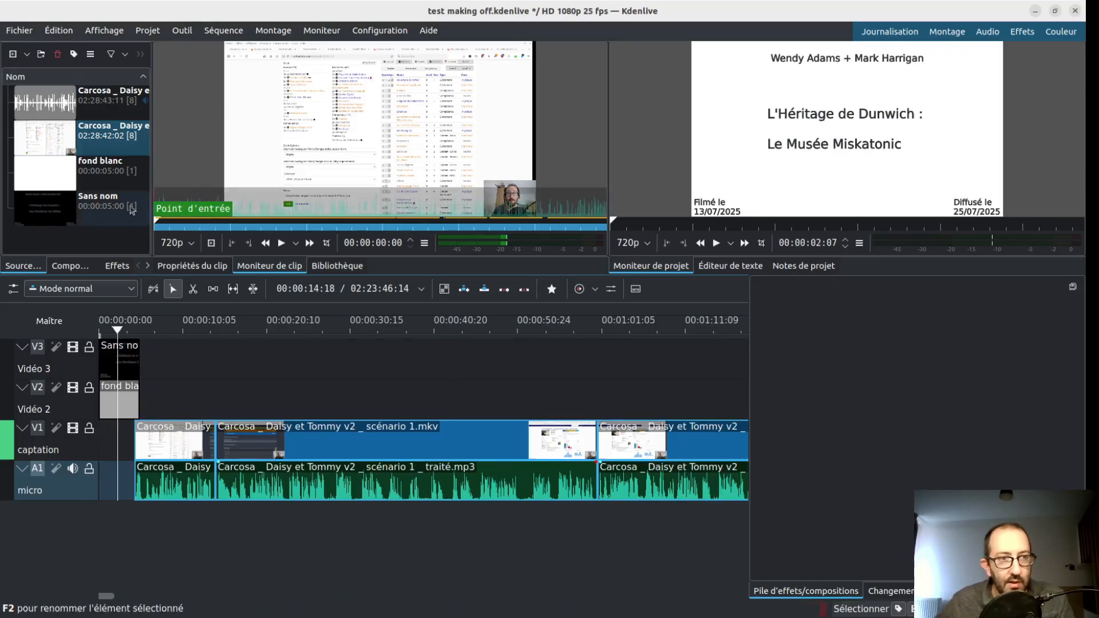
# - Edit the Sans nom title clip so its lines read "Daisy + Tommy", "Carcosa :" and "Scénario 1"
pyautogui.click(108, 207)
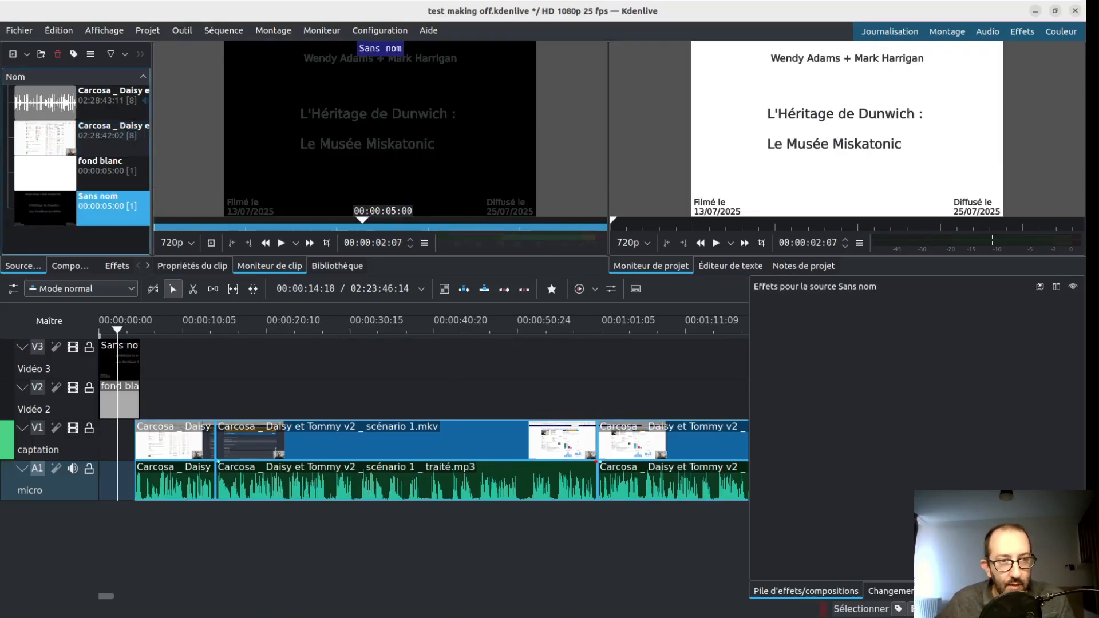
pyautogui.doubleClick(109, 206)
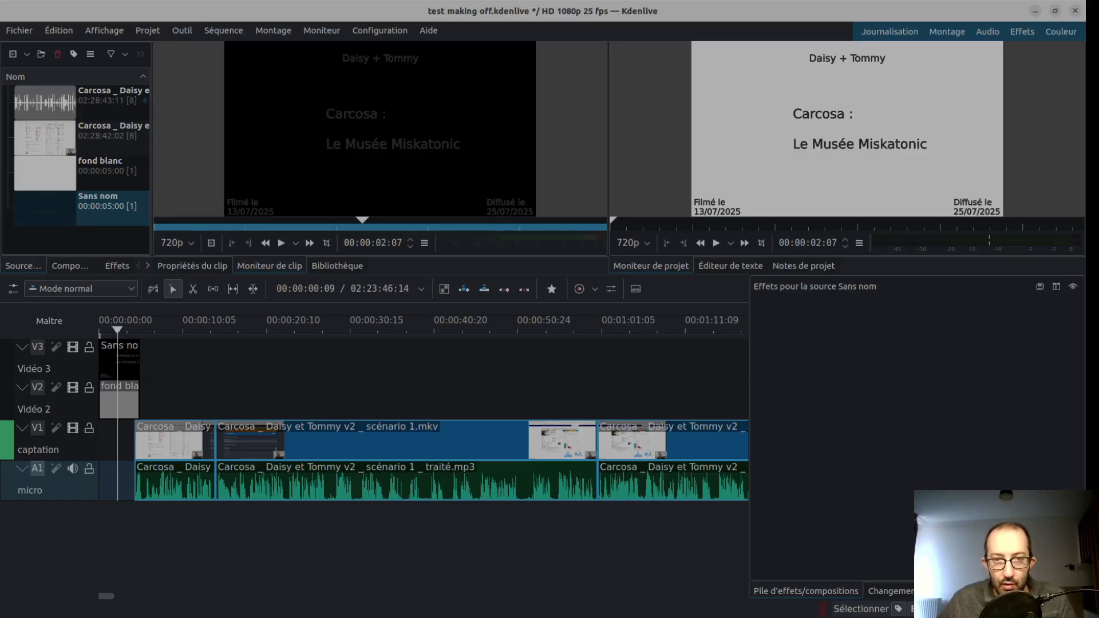
pyautogui.click(732, 520)
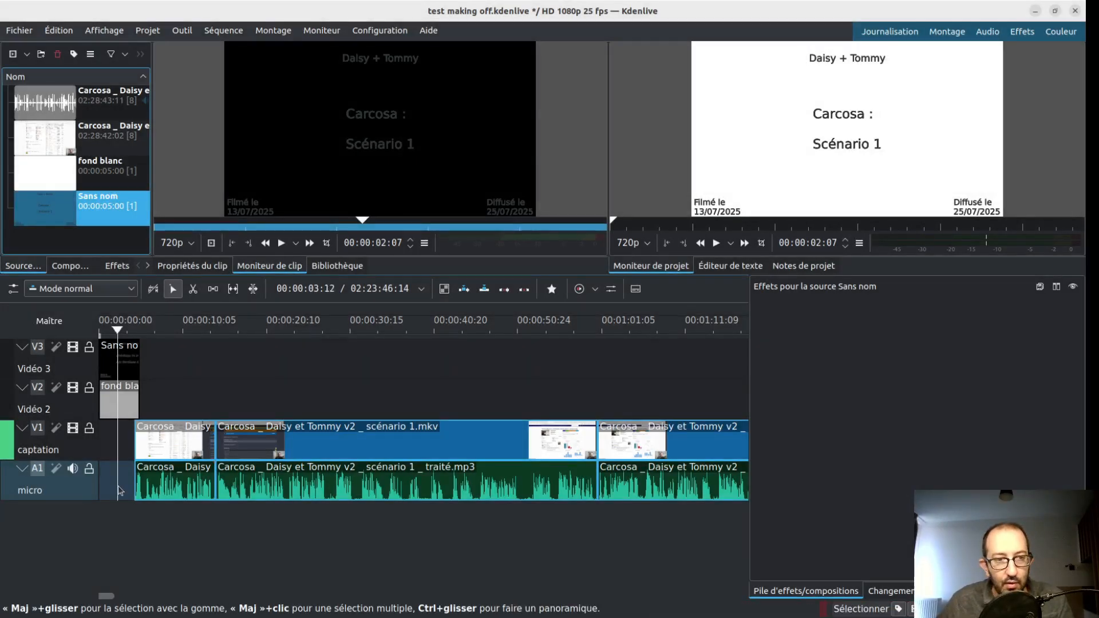
pyautogui.click(118, 487)
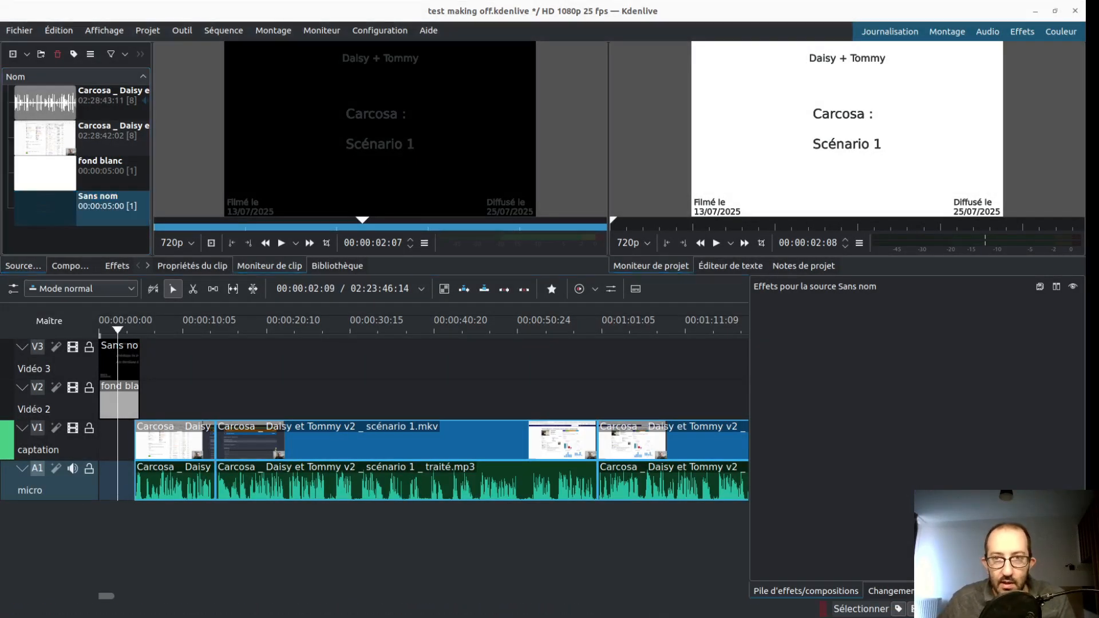
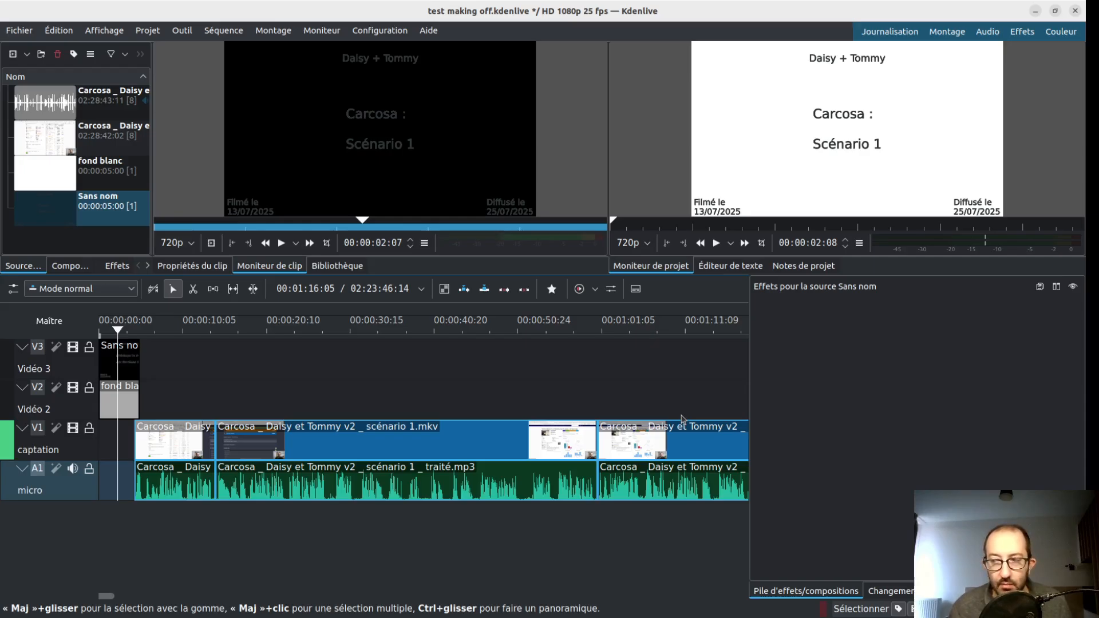
# - Switch to YouTube Studio and upload the Dunwich _ Wendy et Mark v2 _ scénario 6 video file
pyautogui.press('alt')
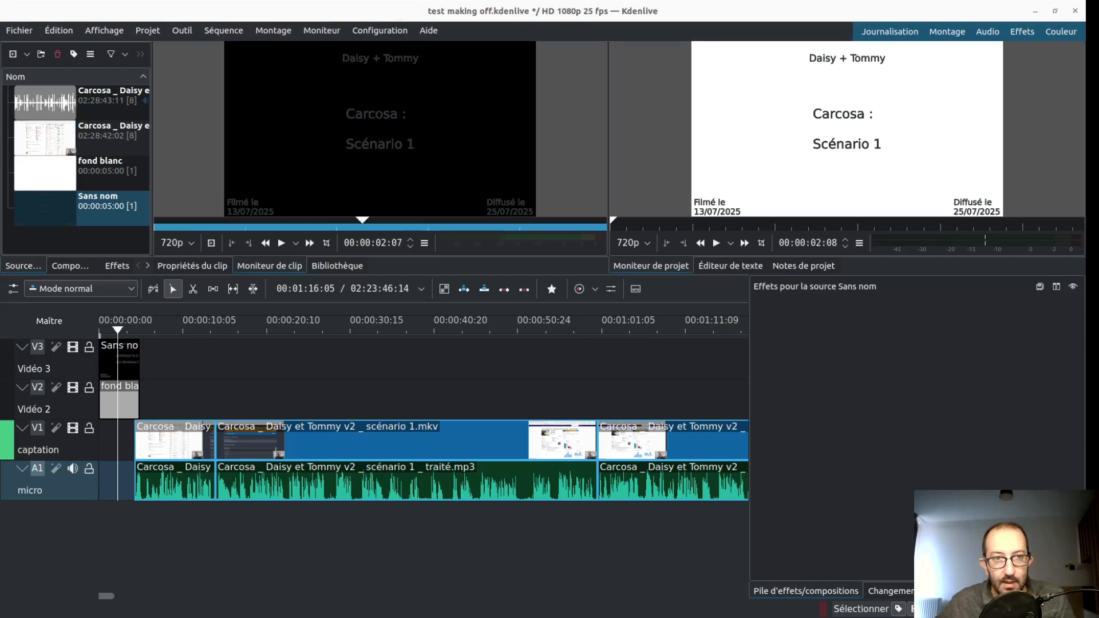
pyautogui.hotkey('alt', 'Tab')
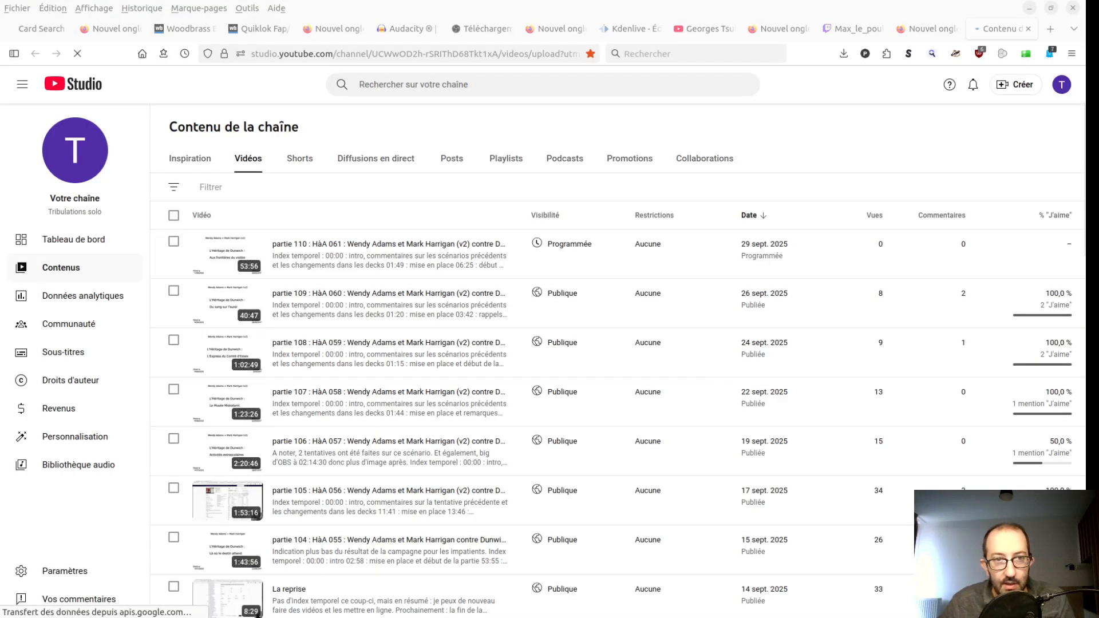
pyautogui.click(1012, 87)
pyautogui.click(997, 110)
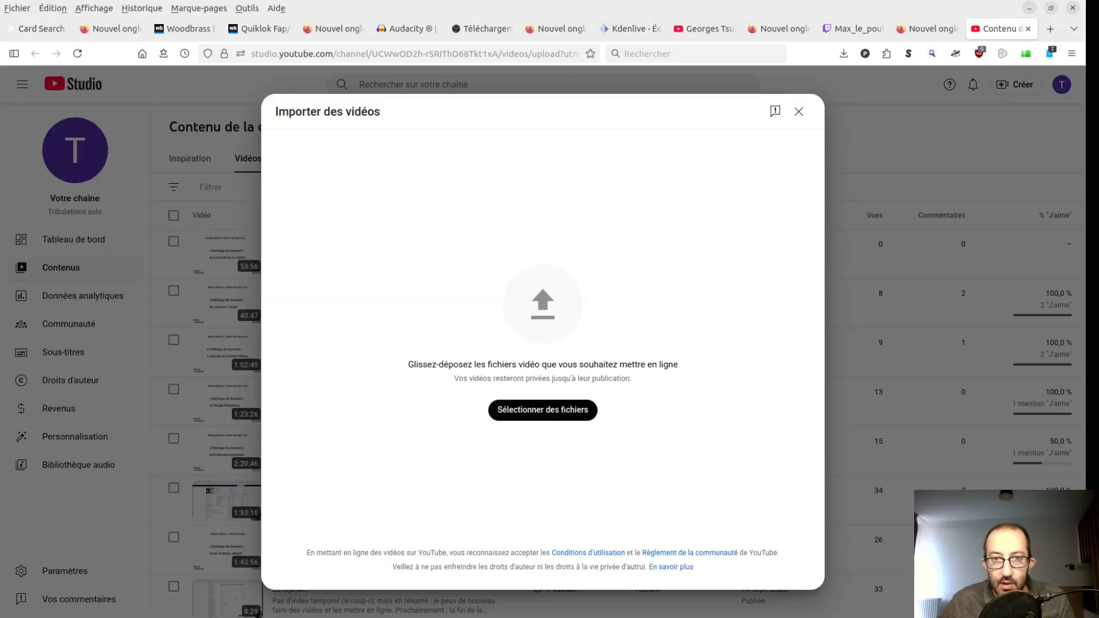
pyautogui.click(538, 411)
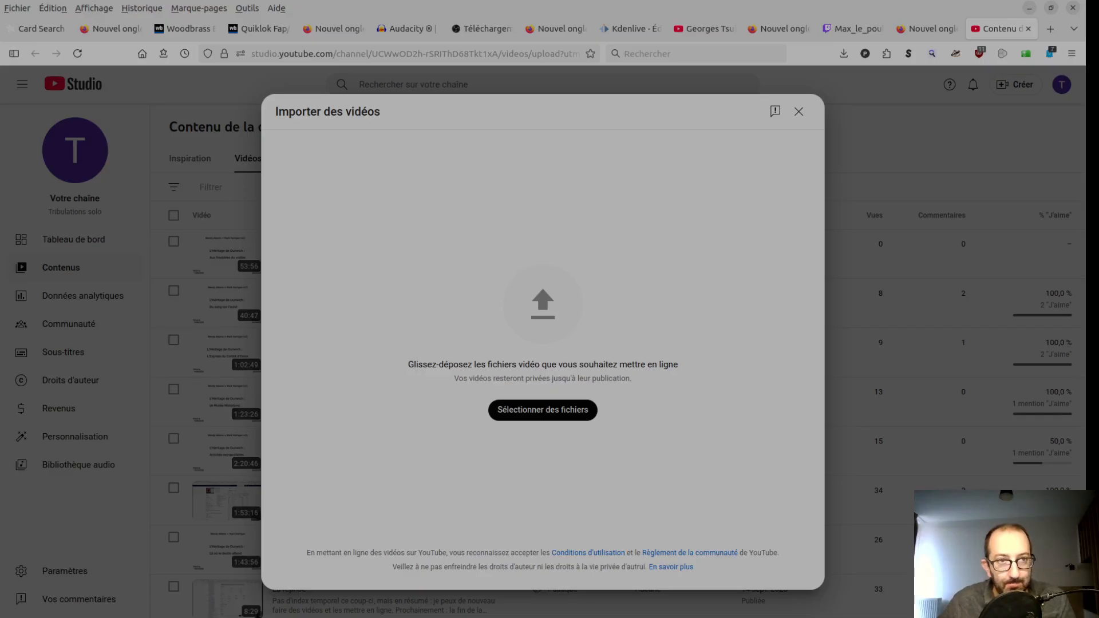
pyautogui.press('Return')
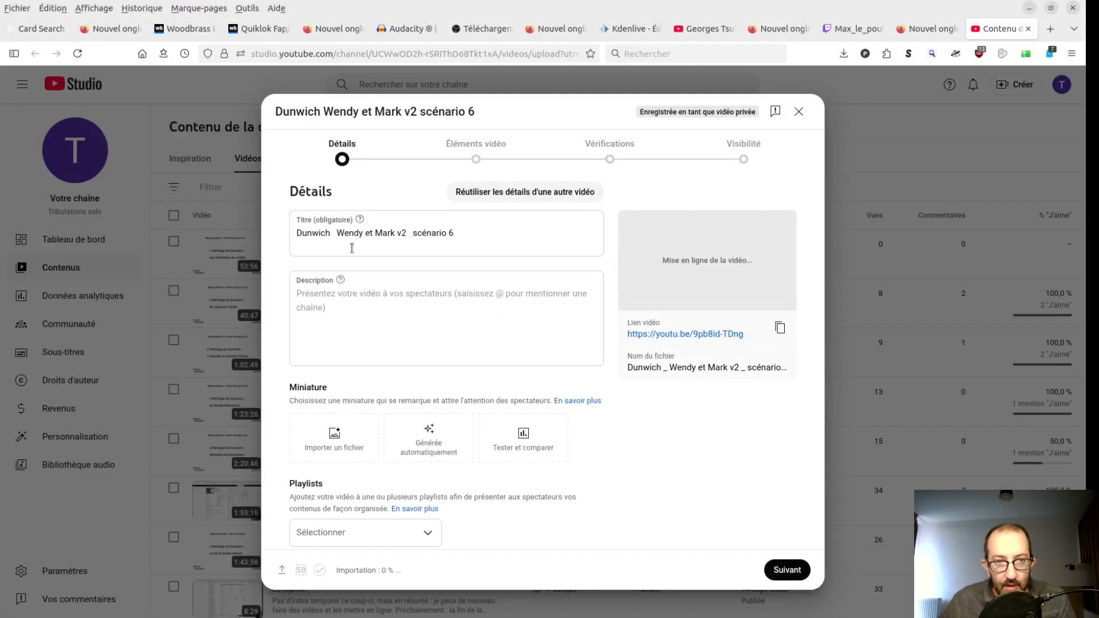
# - Highlight the video's title, then fill the description with the copied time index and the Wendy Adams and Mark Harrigan deck links
pyautogui.click(491, 217)
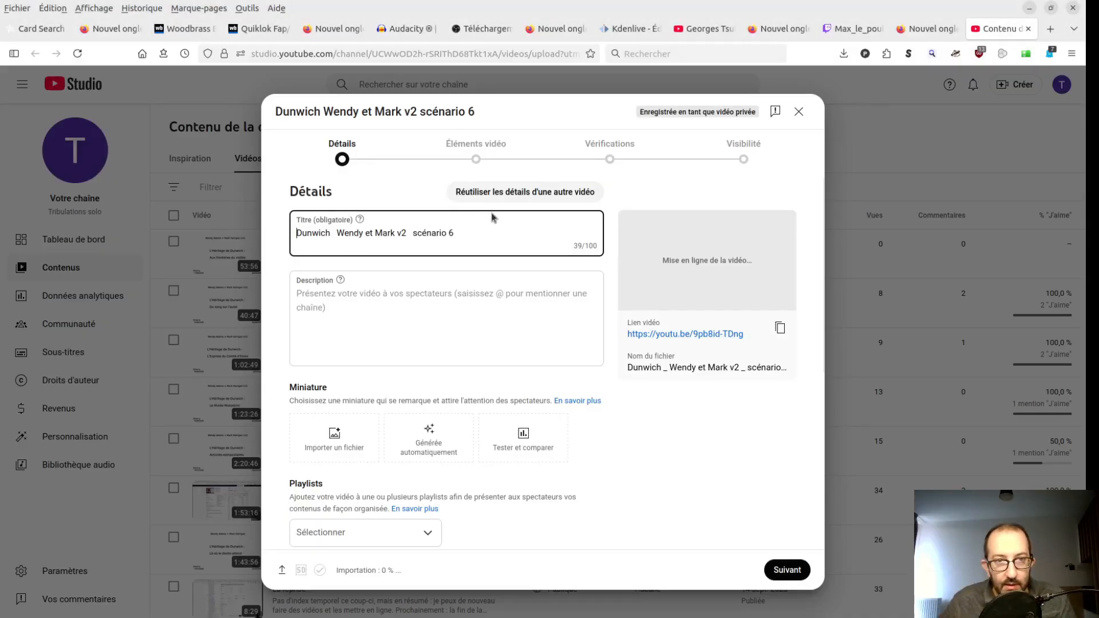
pyautogui.moveTo(464, 233); pyautogui.dragTo(265, 234)
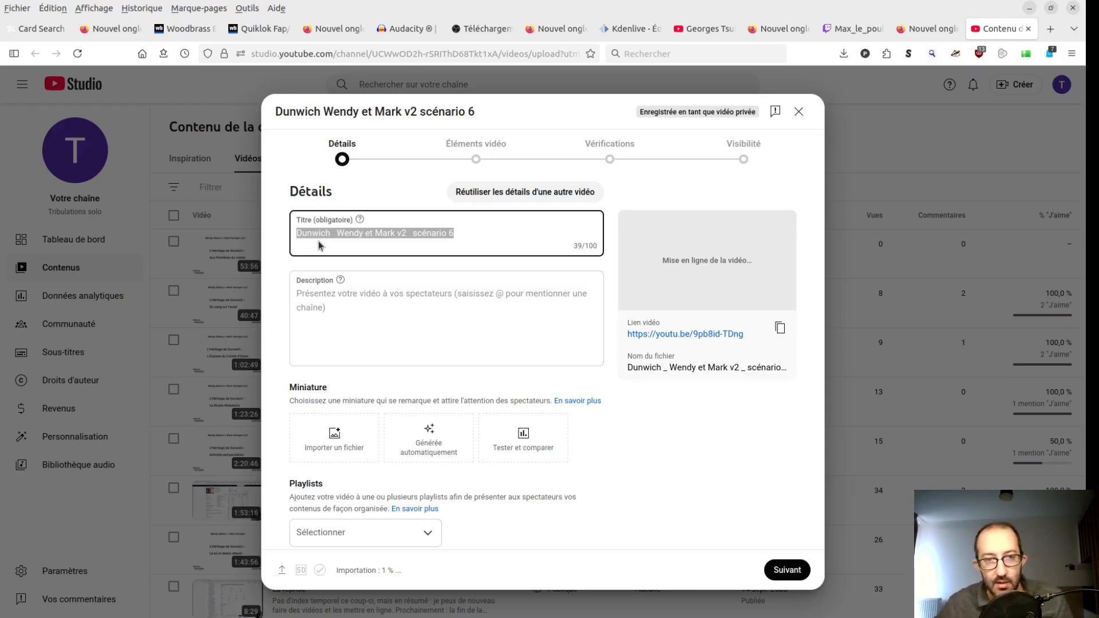
pyautogui.click(393, 311)
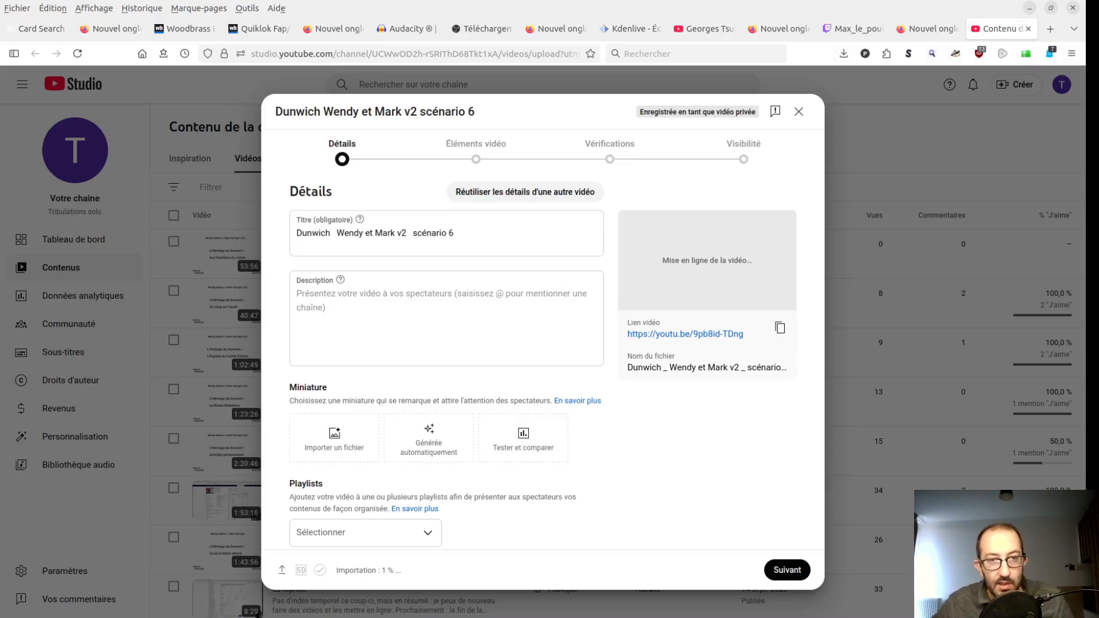
pyautogui.click(520, 336)
pyautogui.write('Index temporel : 00:00 : intro, commentaires sur les scénarios précédents et les changements dans les decks 01:49 : mise en place 06:25 : début de la partie 38:25 : première remarques sur la partie 40:14 : dernier round 40:26 : résolution, commentaires sur le scénario, la campagne et les decks 48:25 : les prochaines vidéos   Liens : Deck de Wendy Adams (3 XP) : https://fr.arkhamdb.com/deck/view/5155445 Deck de Mark Harrigan (3 XP) : https://fr.arkhamdb.com/deck/view/5155364  Deck de Wendy Adams (29 XP) : https://fr.arkhamdb.com/deck/view/5155407 Deck de Mark Harrigan (29 XP) : https://fr.arkhamdb.com/deck/view/5155353')
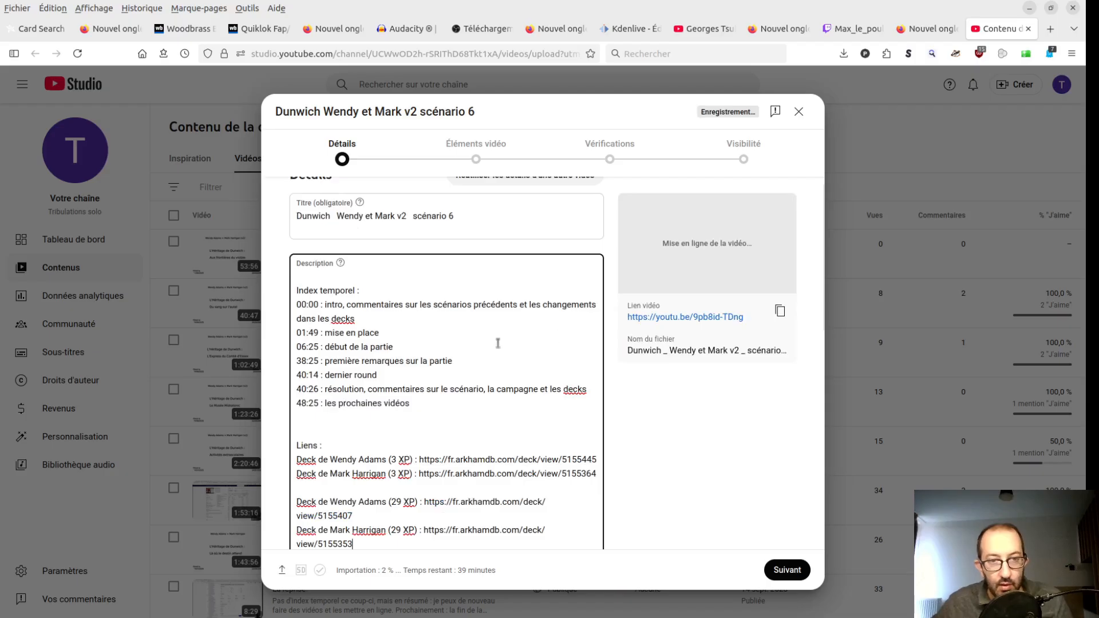
# - Add the video to the playlist "parties : Horreur à Arkham le JCE"
pyautogui.scroll(-5, 497, 343)
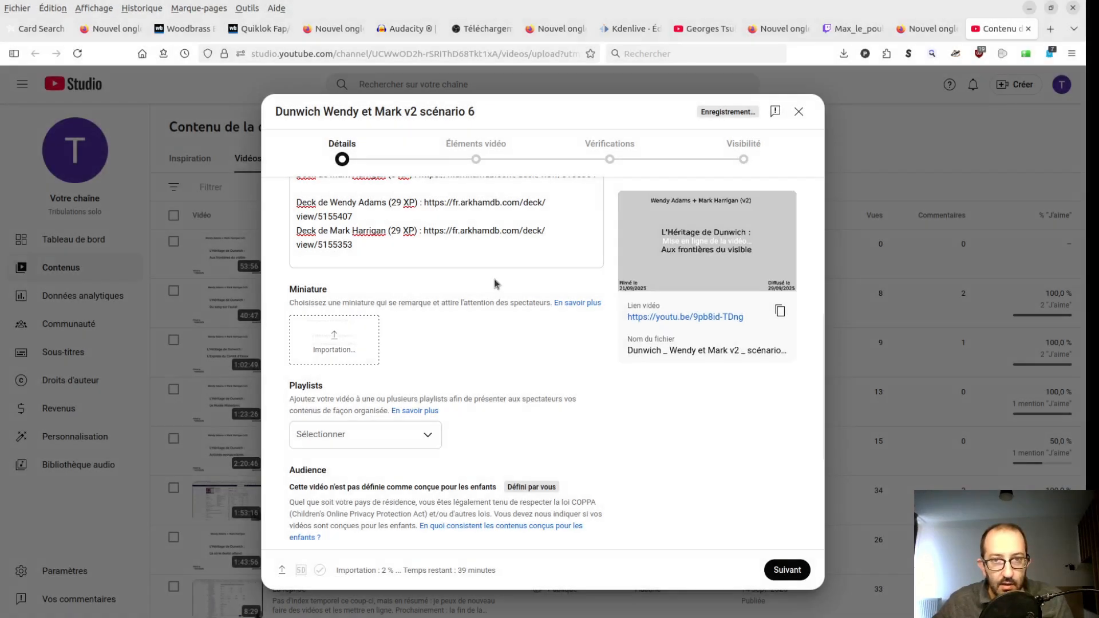
pyautogui.scroll(-2, 628, 308)
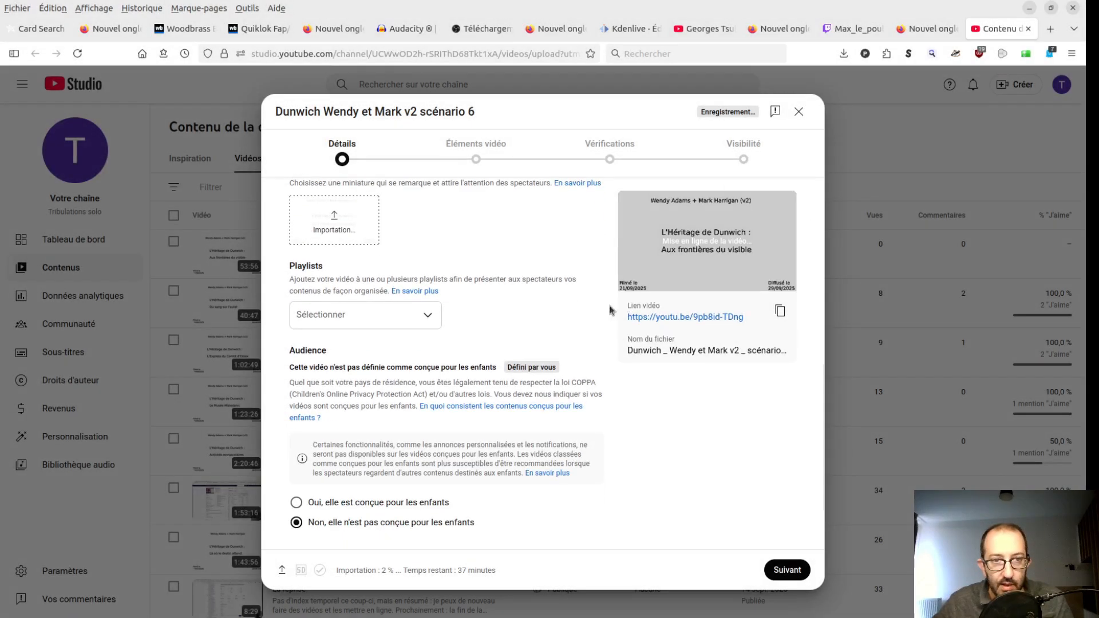
pyautogui.click(424, 315)
pyautogui.click(403, 359)
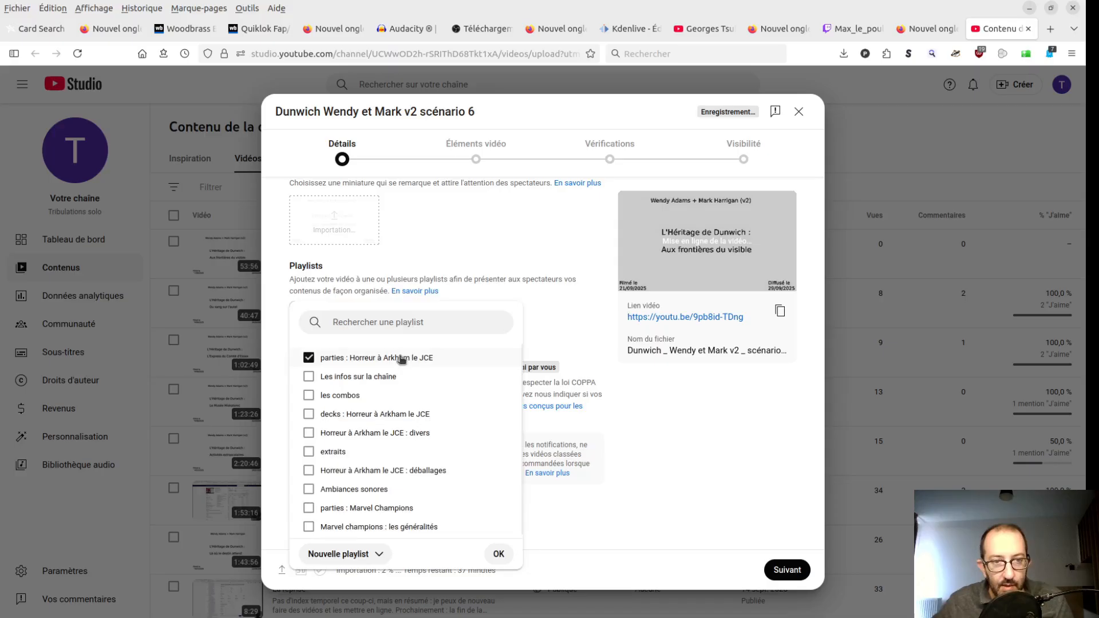
pyautogui.click(498, 554)
# - Expand the additional detail settings and answer Non to the altered content question
pyautogui.scroll(-2, 533, 454)
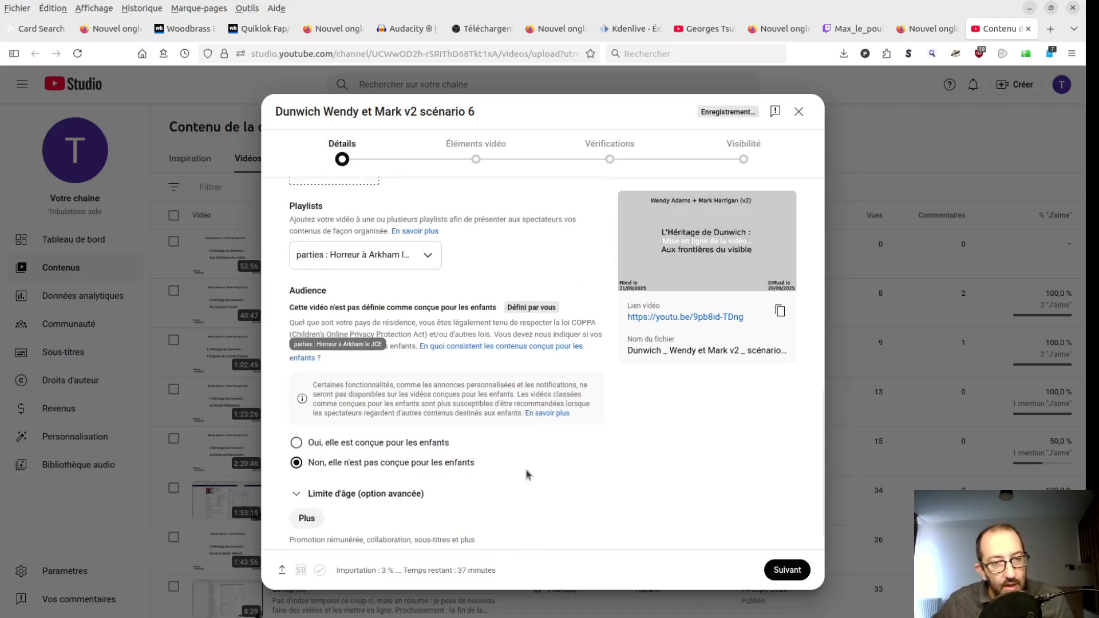
pyautogui.scroll(-1, 561, 472)
pyautogui.click(307, 490)
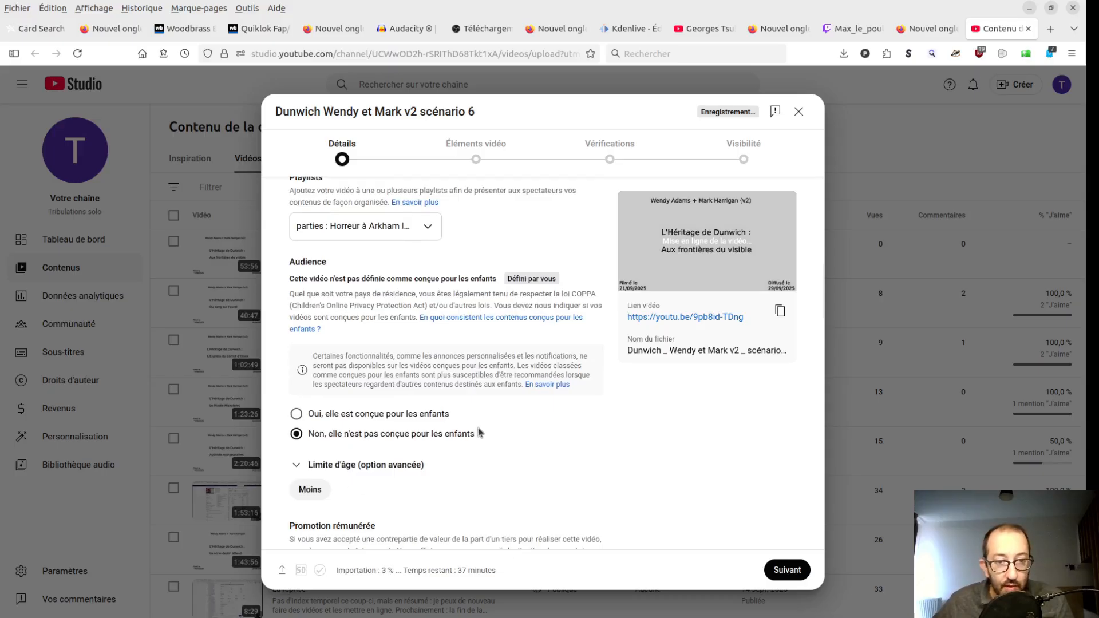
pyautogui.scroll(-3, 475, 435)
pyautogui.scroll(2, 466, 406)
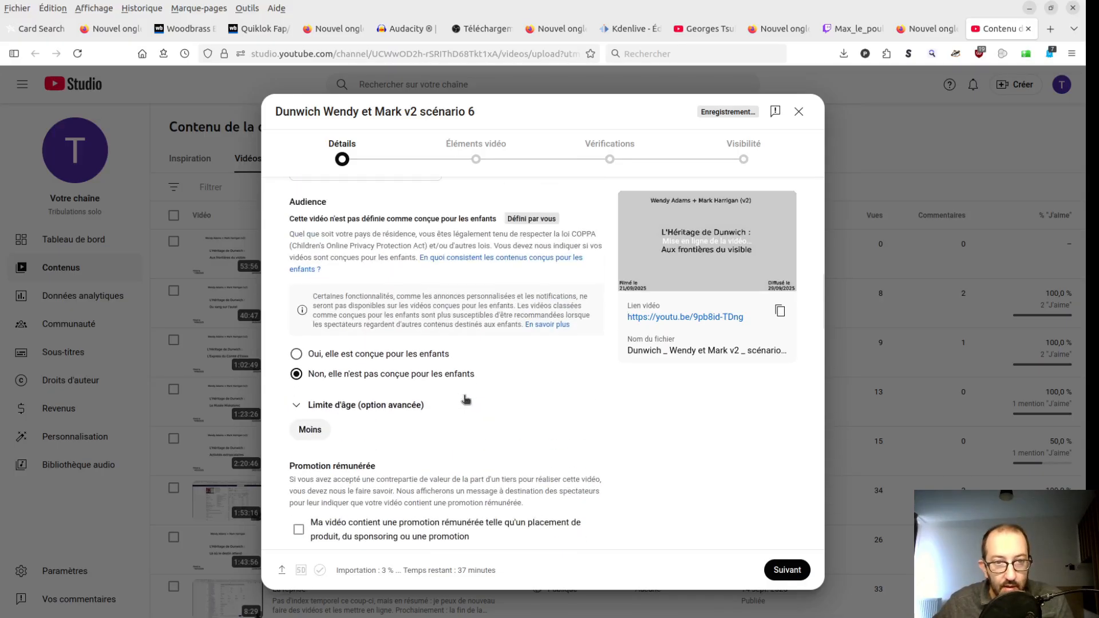
pyautogui.scroll(-3, 461, 405)
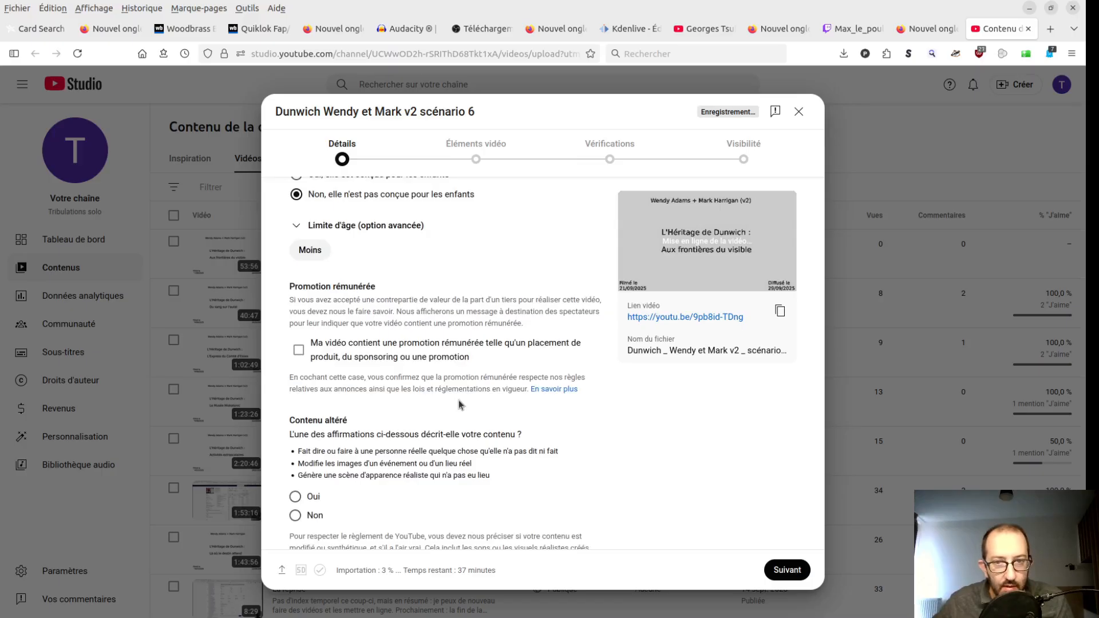
pyautogui.scroll(-1, 404, 360)
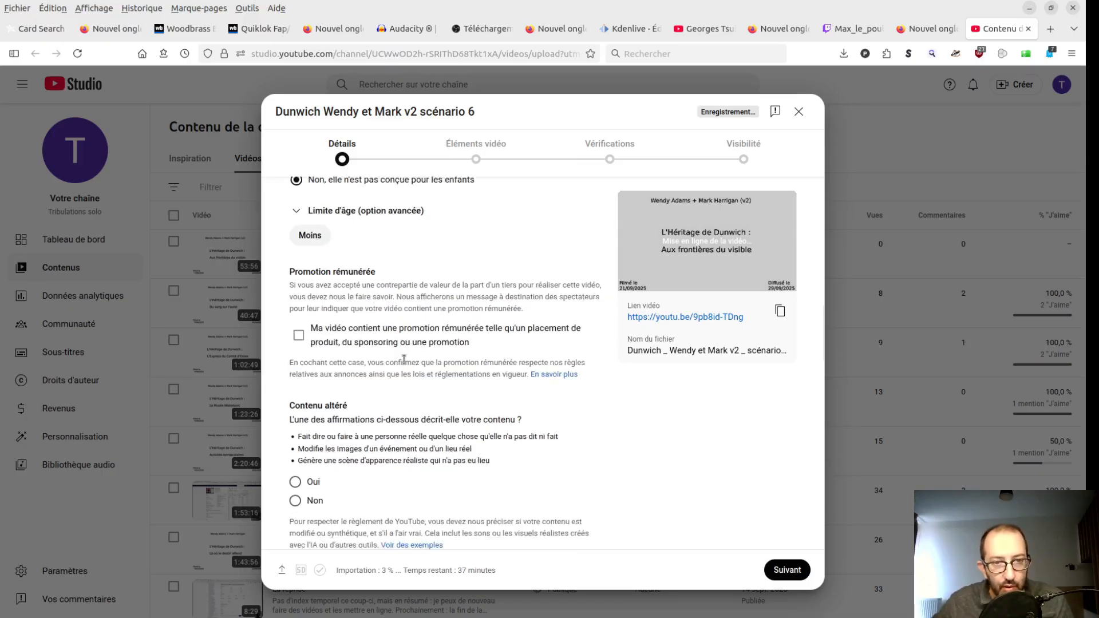
pyautogui.scroll(1, 404, 362)
pyautogui.scroll(-3, 402, 363)
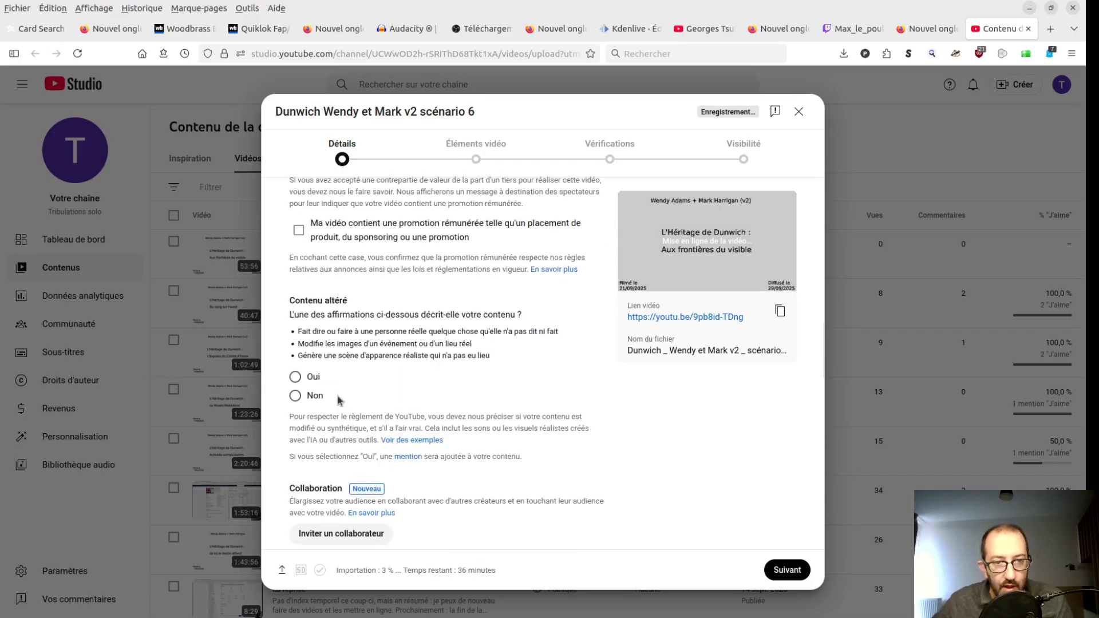
pyautogui.click(295, 396)
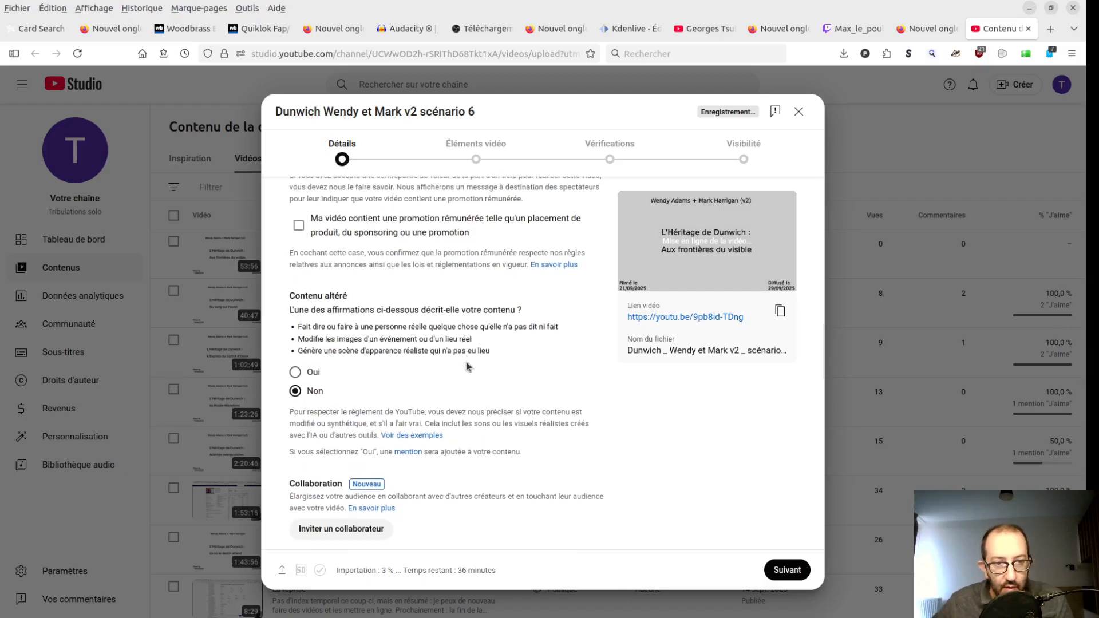
# - Turn off automatic places and automatic concepts for the video
pyautogui.scroll(-4, 468, 366)
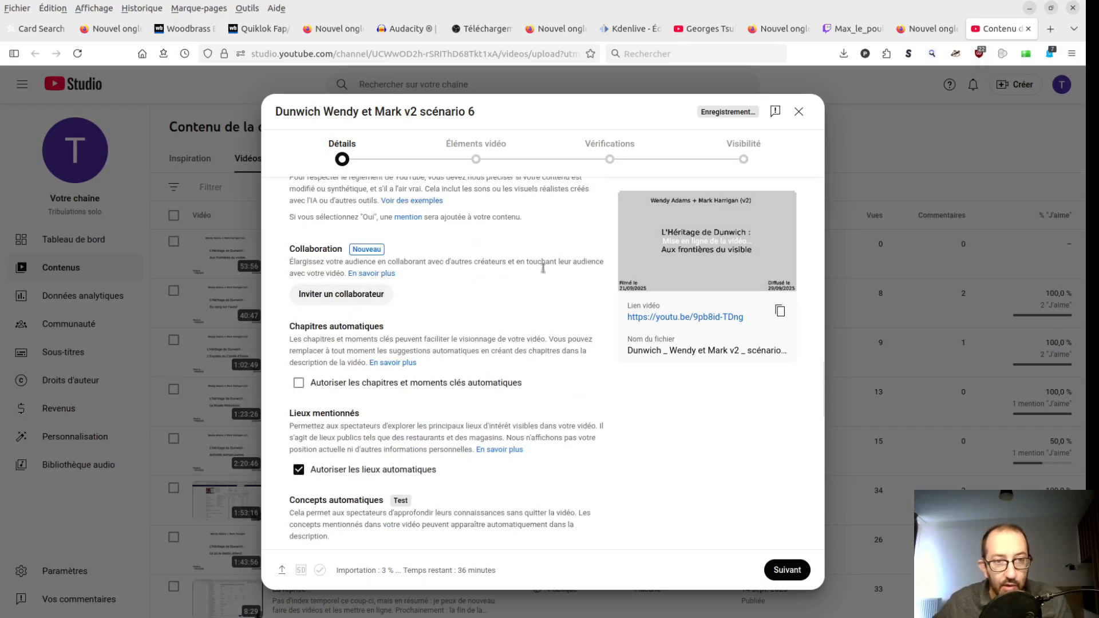
pyautogui.scroll(-2, 527, 285)
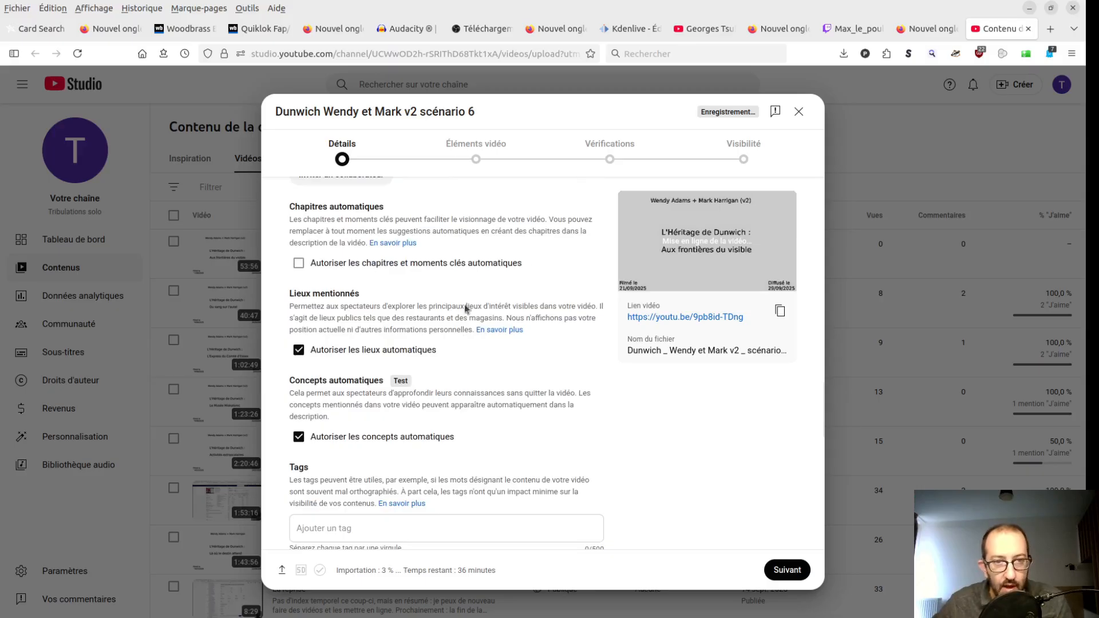
pyautogui.click(369, 351)
pyautogui.scroll(-2, 372, 350)
pyautogui.click(377, 317)
# - Paste the prepared tags, from "jeux de société" to "survivant", into the video's tags
pyautogui.click(380, 412)
pyautogui.hotkey('alt', 'Tab')
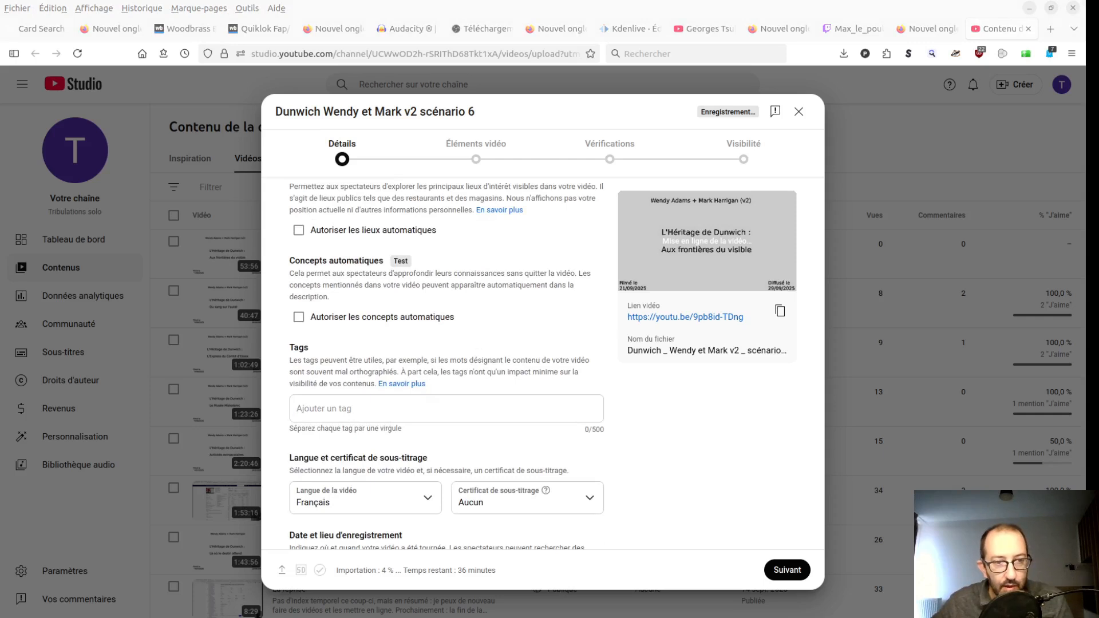
pyautogui.hotkey('alt', 'Tab')
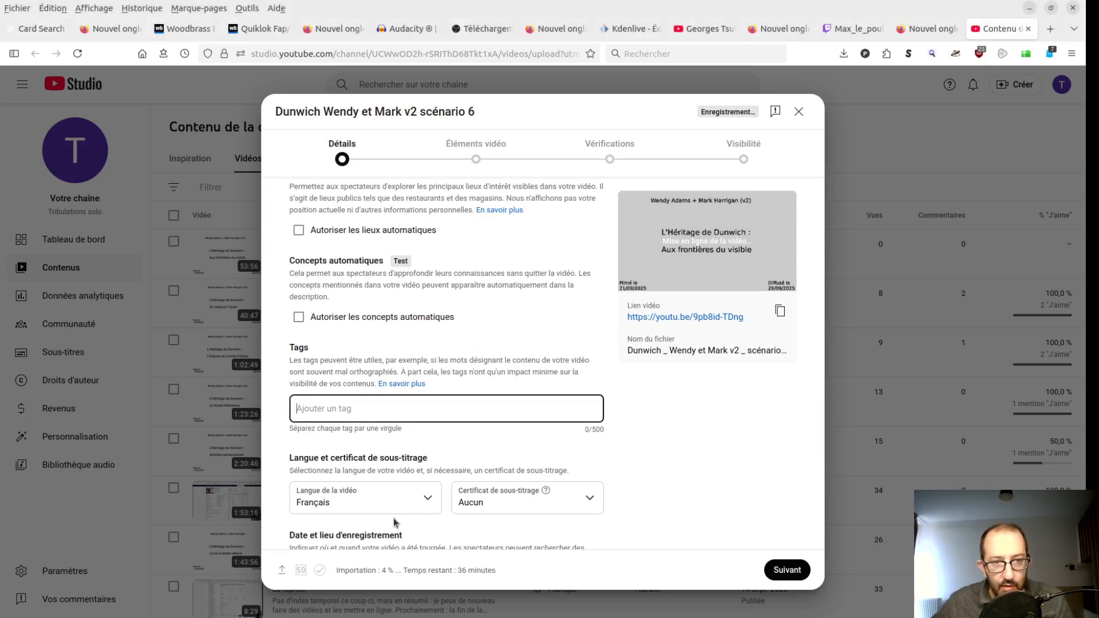
pyautogui.write("jeux de société, j2s, Horreur à Arkham, jce, FFG, partie, playthrough, Wendy Adams, Mark Harrigan, L'Héritage de Dunwich, duo, gardien, survivant")
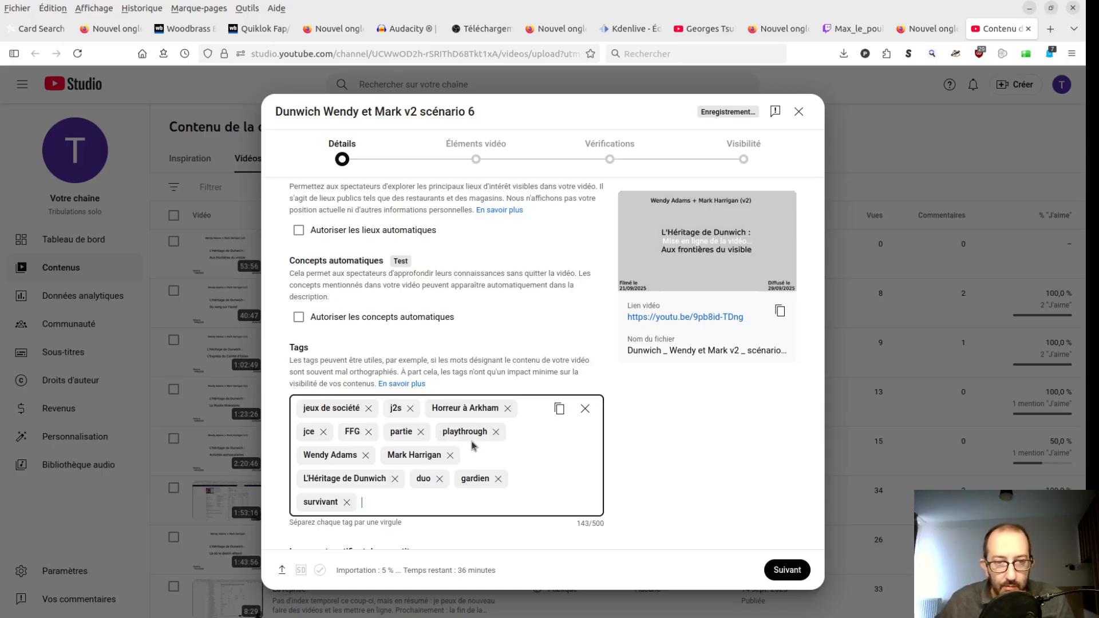
# - Set the Shorts remix option to "Ne pas autoriser les remix"
pyautogui.scroll(-3, 401, 372)
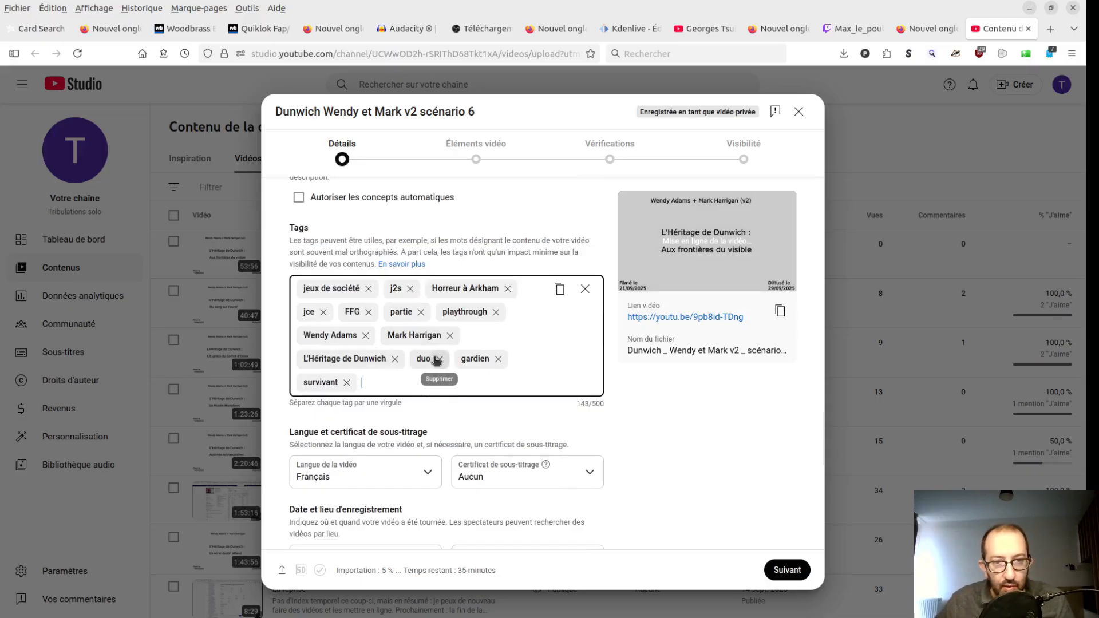
pyautogui.scroll(-3, 495, 373)
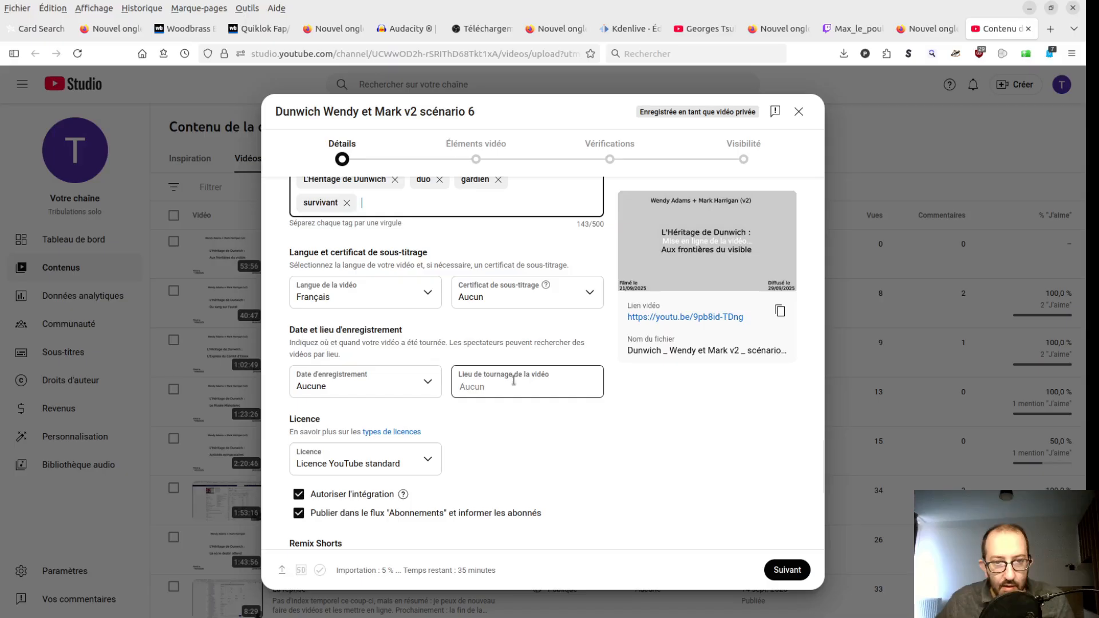
pyautogui.scroll(-1, 515, 380)
pyautogui.scroll(2, 551, 386)
pyautogui.scroll(-5, 551, 386)
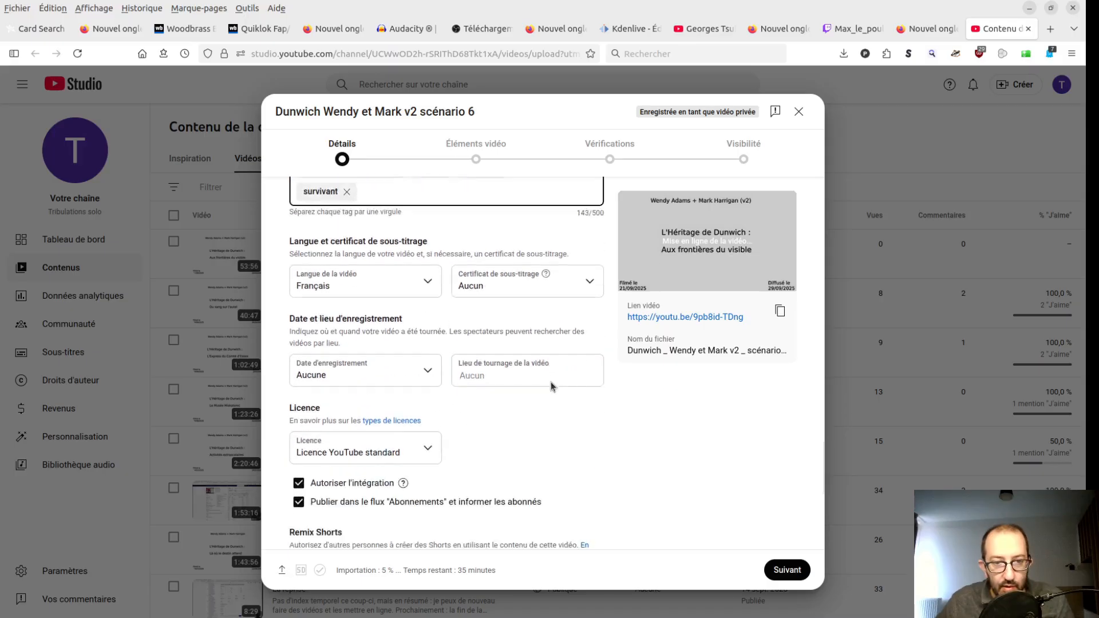
pyautogui.click(351, 384)
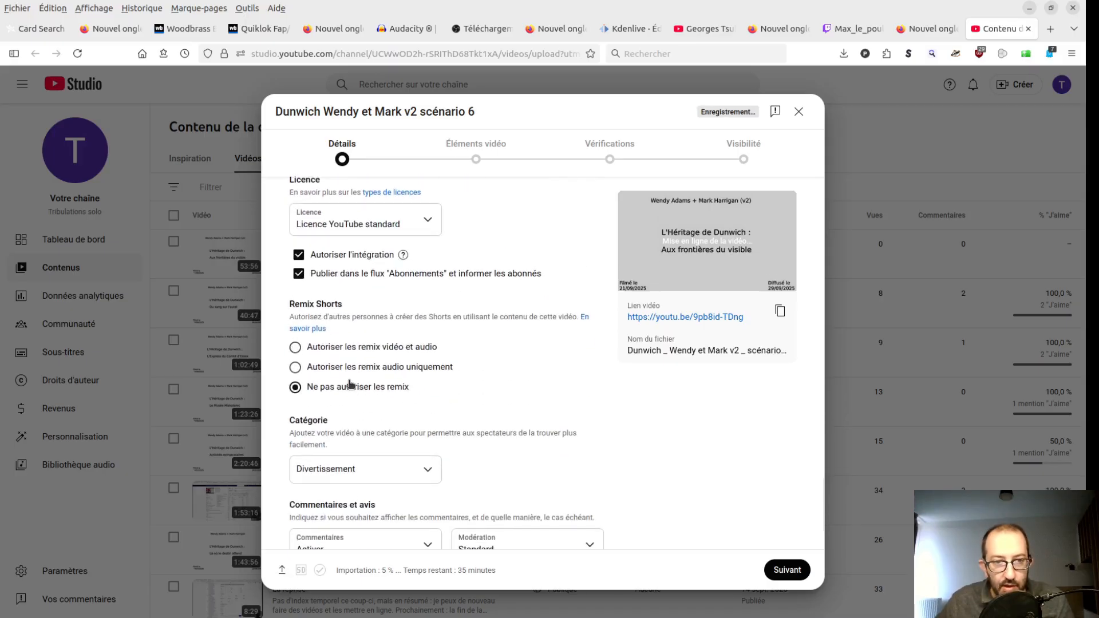
# - Set the video's comments to sort by "Les plus récents"
pyautogui.scroll(-1, 584, 388)
pyautogui.scroll(-1, 623, 404)
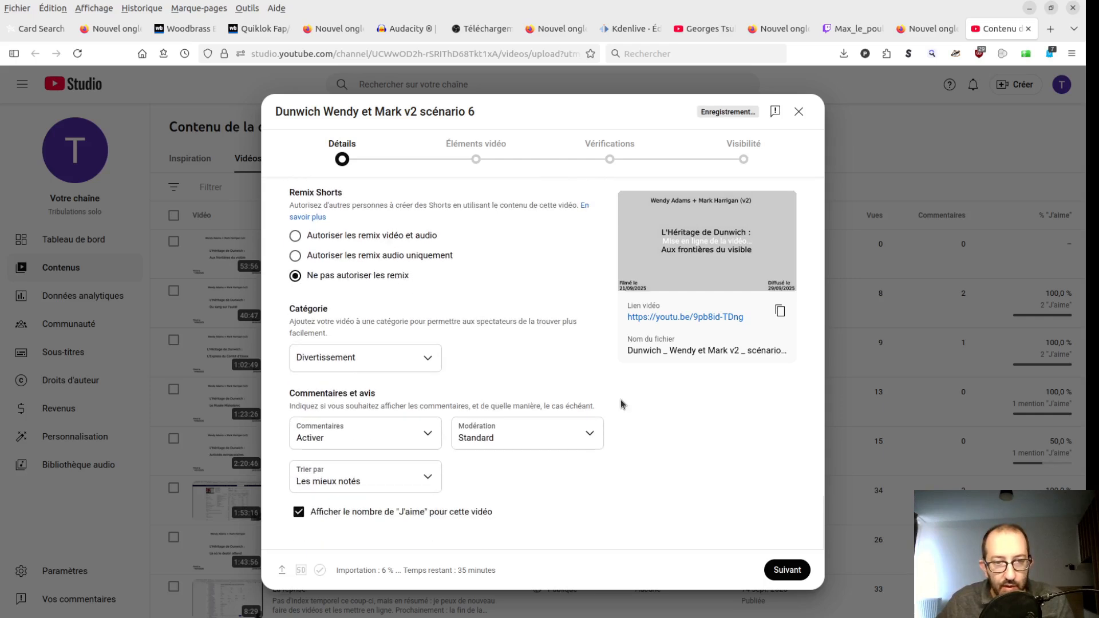
pyautogui.click(341, 477)
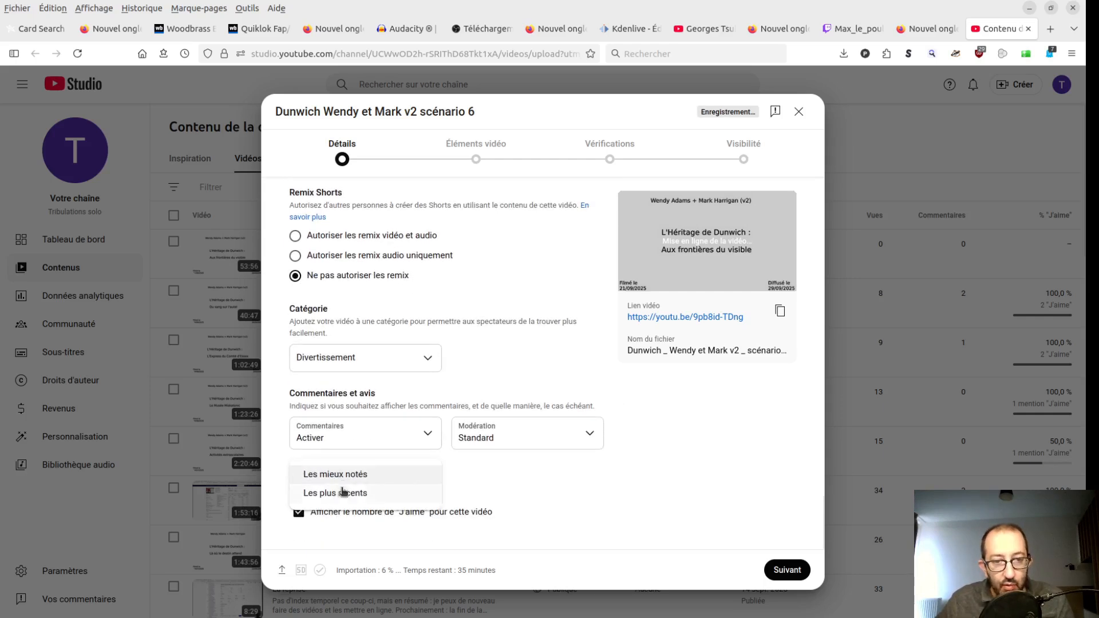
pyautogui.click(335, 497)
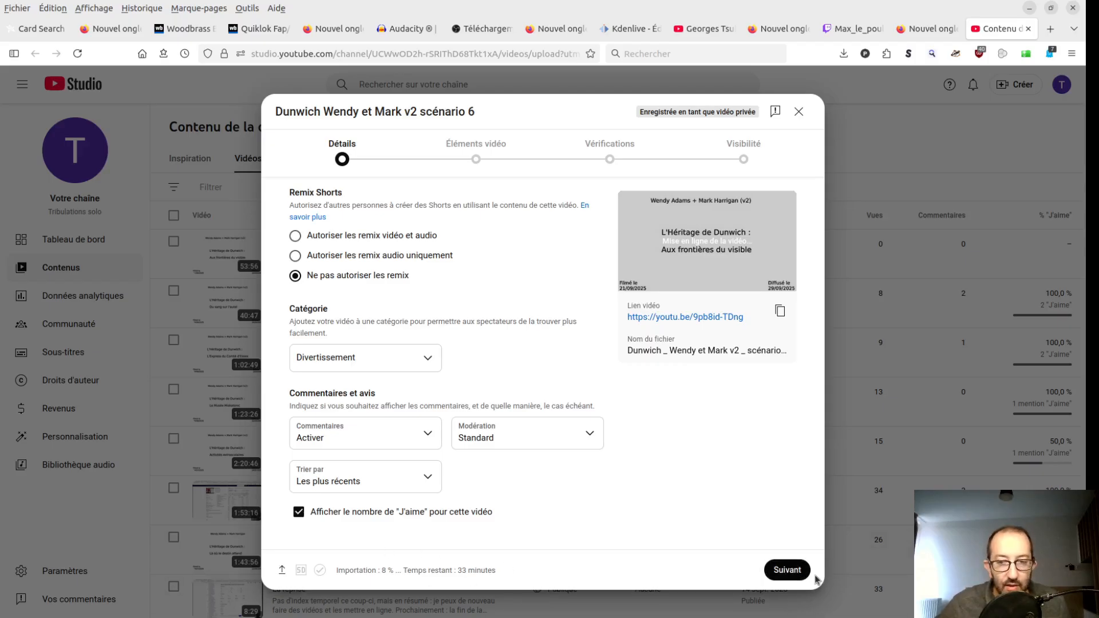
# - Advance past the video elements and checks stages to the visibility settings without adding anything
pyautogui.click(796, 571)
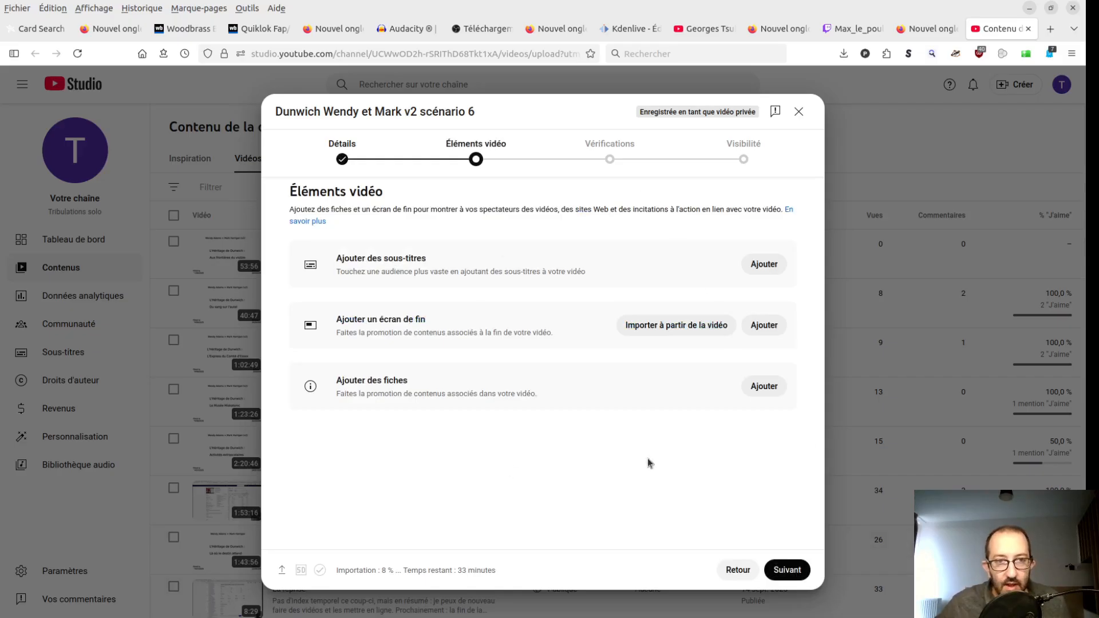
pyautogui.click(804, 579)
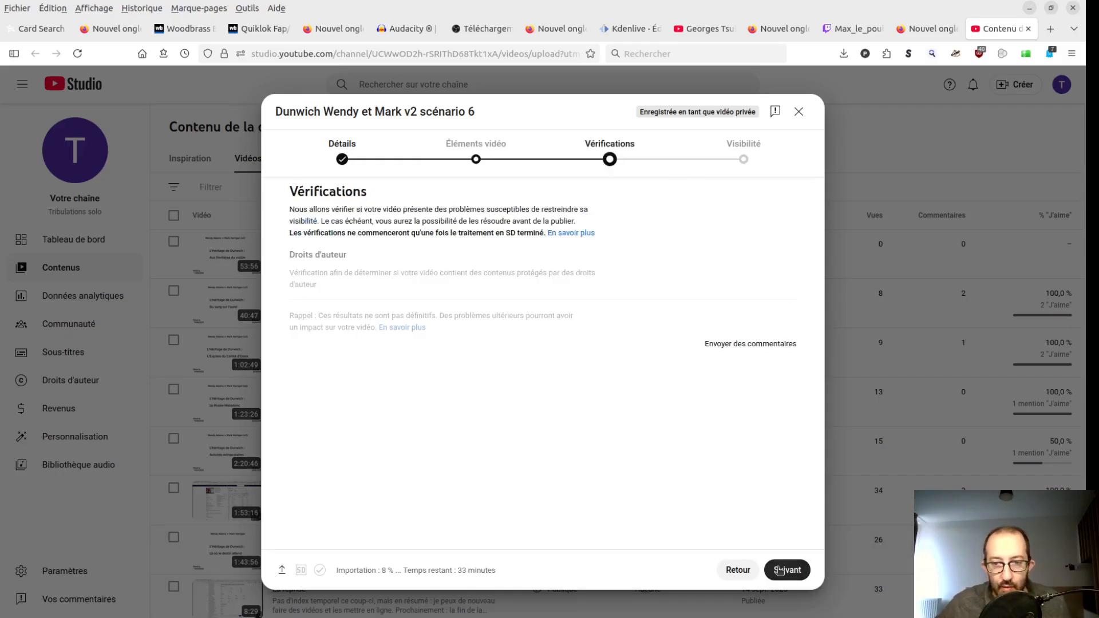
pyautogui.click(782, 571)
# - Schedule the video to go public on 29 sept. 2025 at 12:00
pyautogui.scroll(-1, 378, 251)
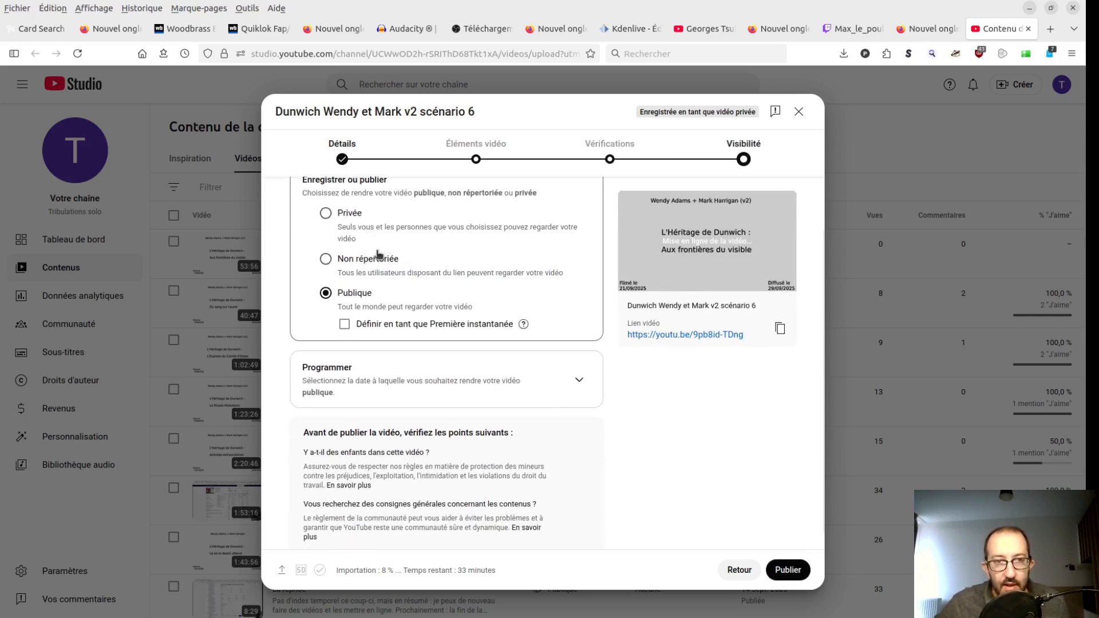
pyautogui.click(567, 367)
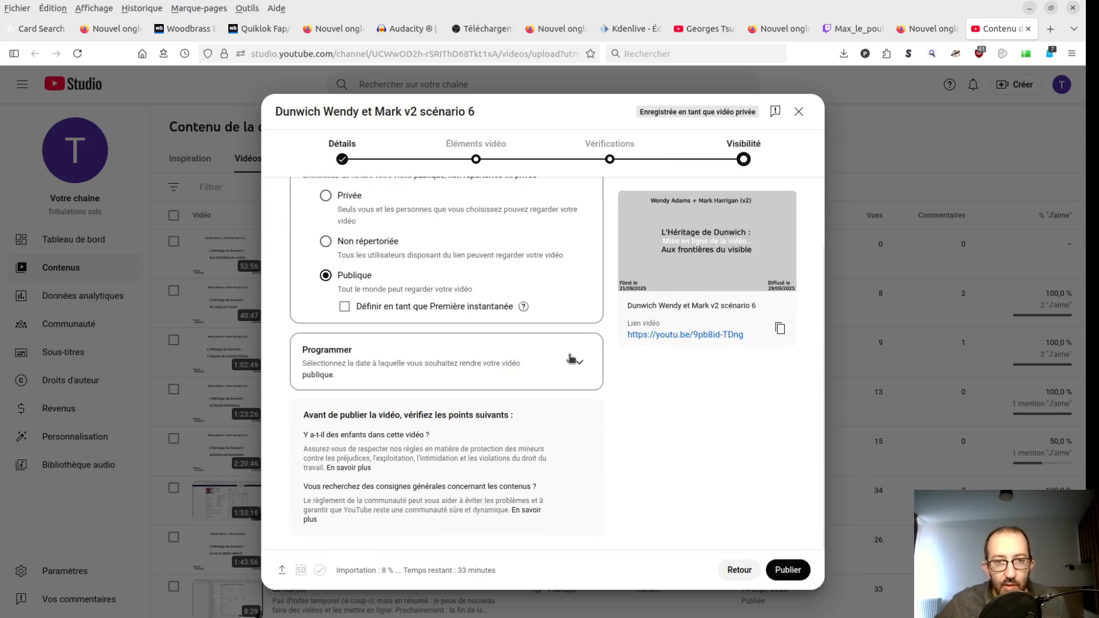
pyautogui.click(362, 328)
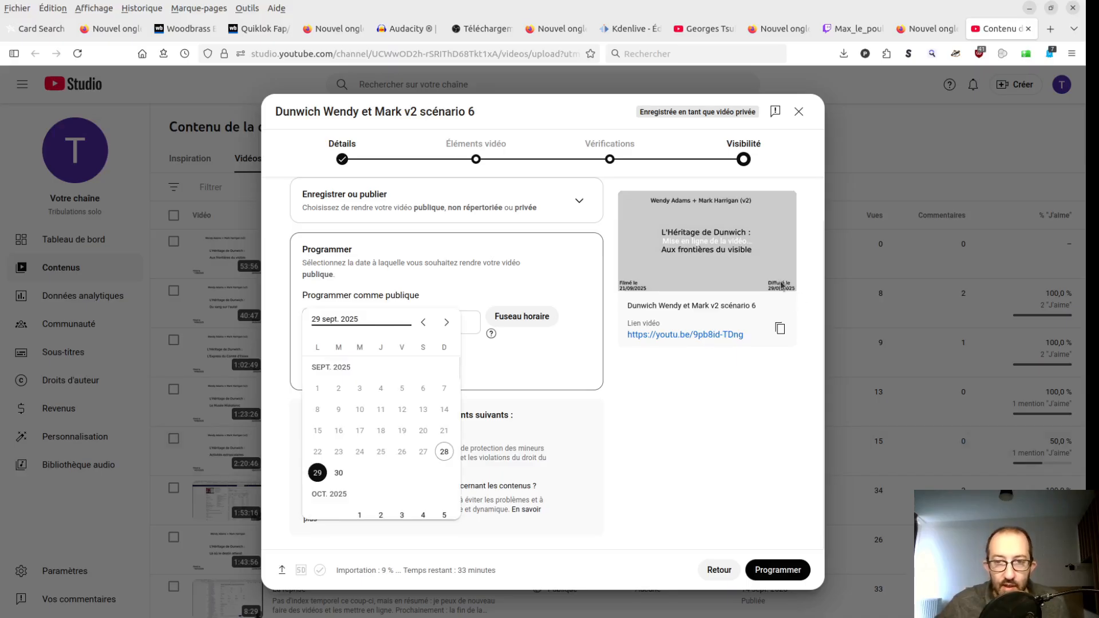
pyautogui.click(317, 472)
pyautogui.click(427, 329)
pyautogui.scroll(-10, 436, 401)
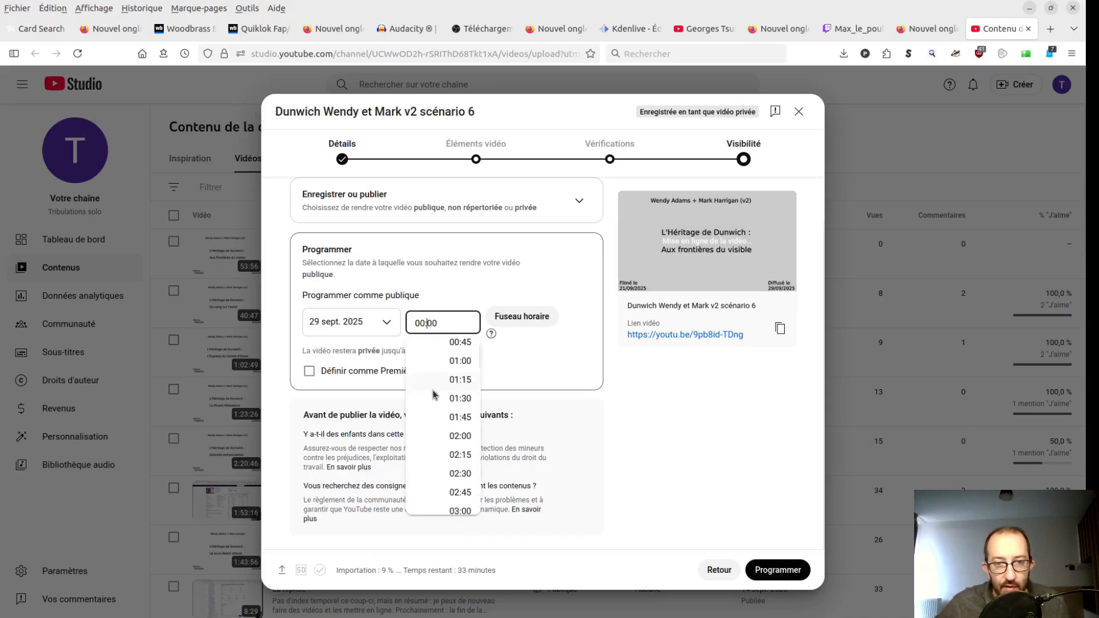
pyautogui.scroll(-7, 436, 400)
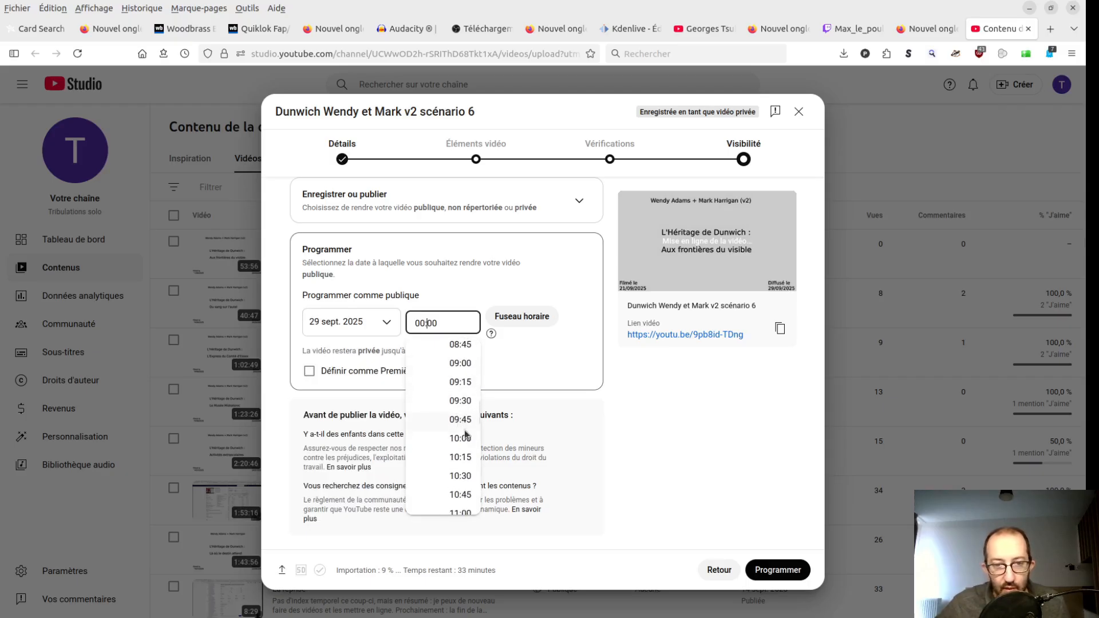
pyautogui.scroll(-1, 463, 452)
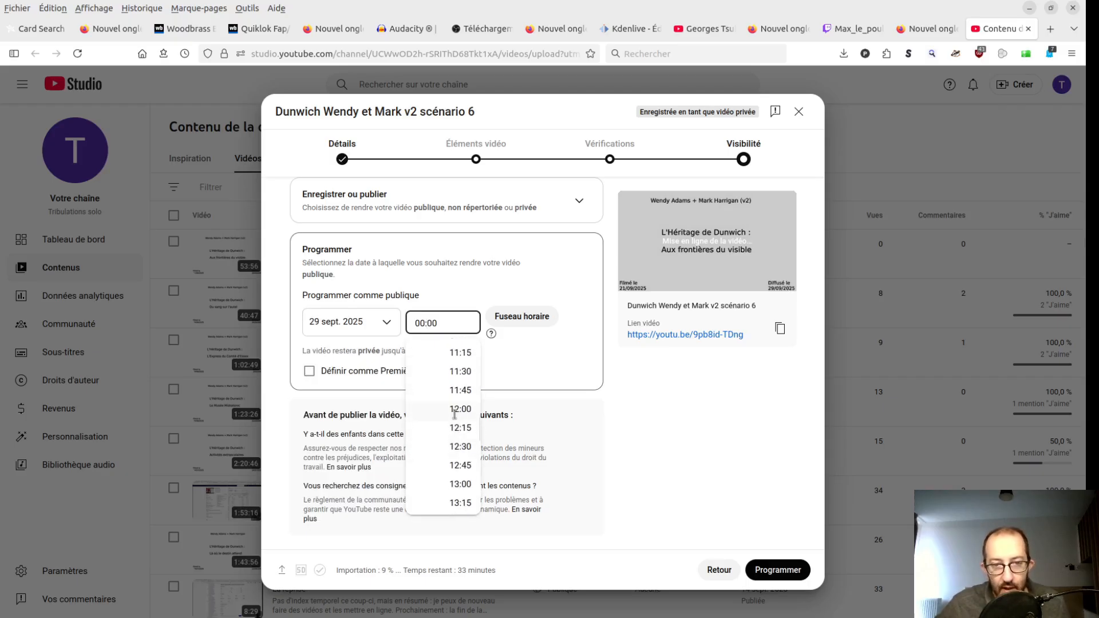
pyautogui.click(456, 412)
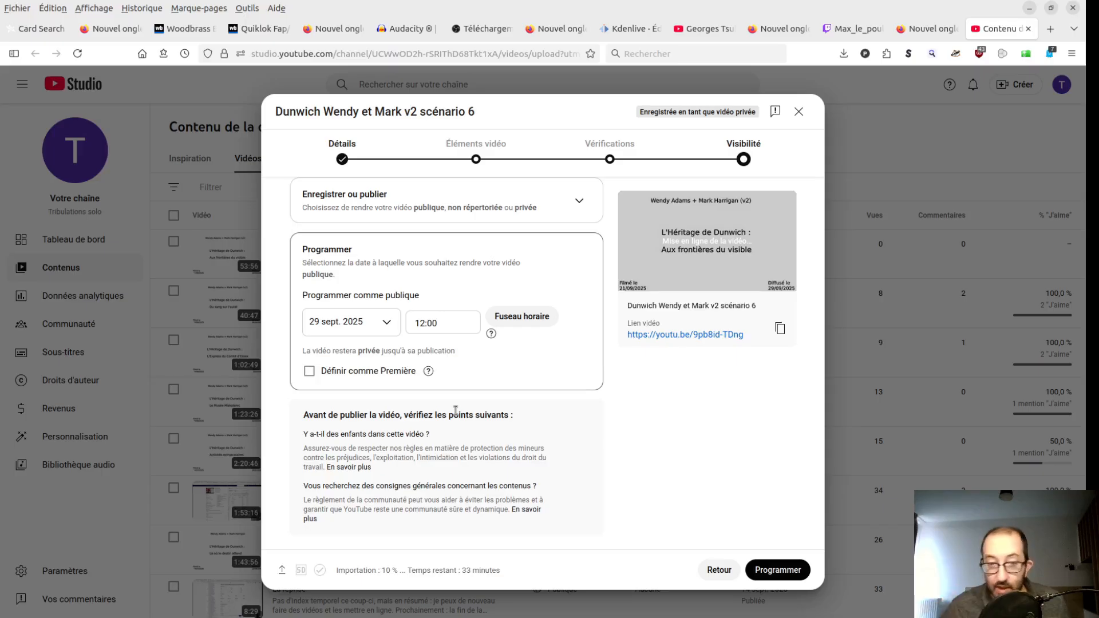